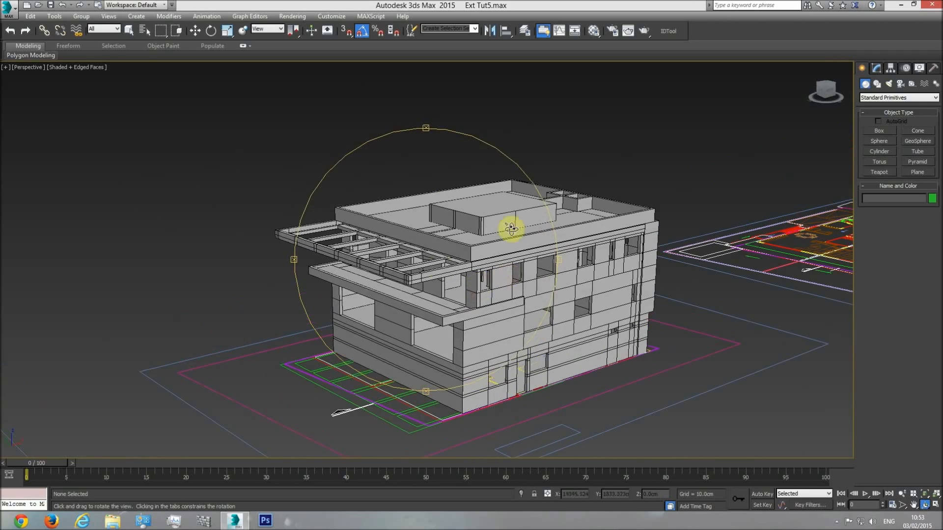
Examine the raised block on the building's flat roof and compare it with the section drawing in the top view.
scroll(457, 311, up, 4)
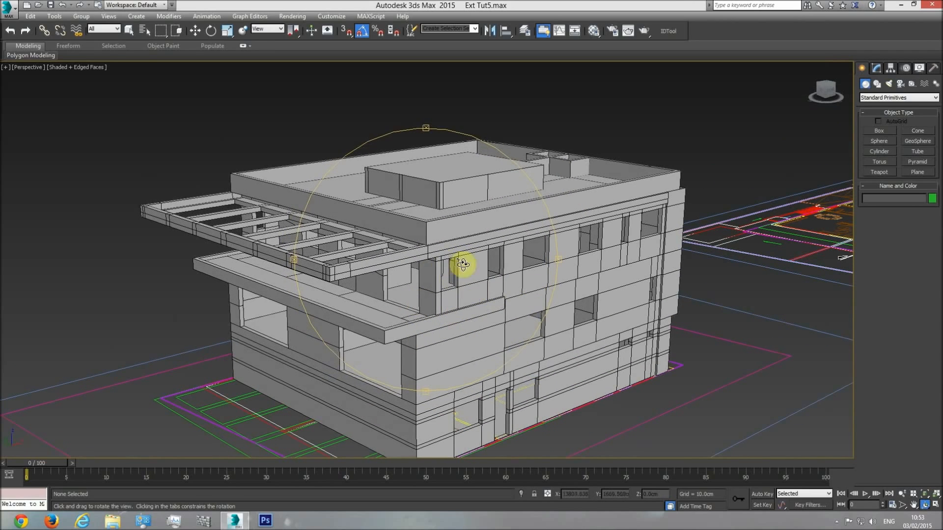
drag(432, 302, 465, 317)
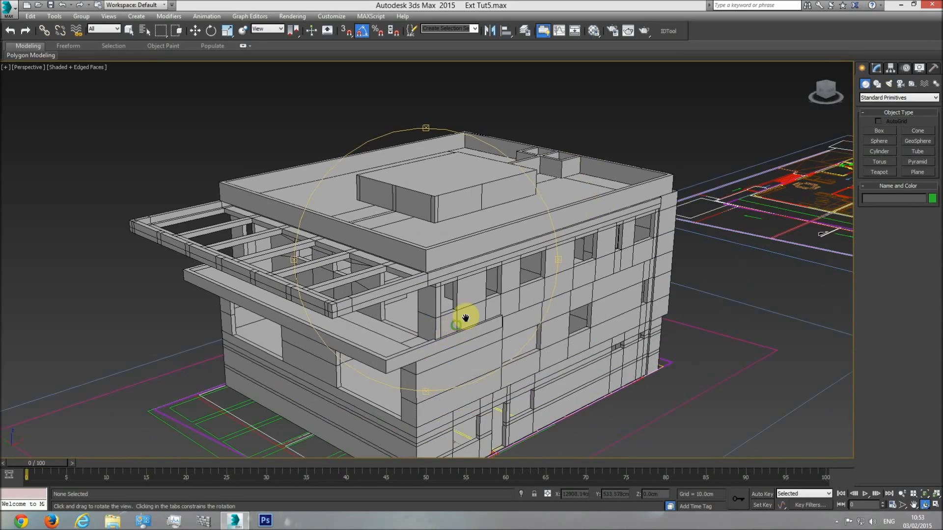
scroll(466, 318, down, 2)
key(t)
scroll(471, 305, down, 6)
middle_drag(597, 305, 441, 314)
scroll(443, 310, up, 5)
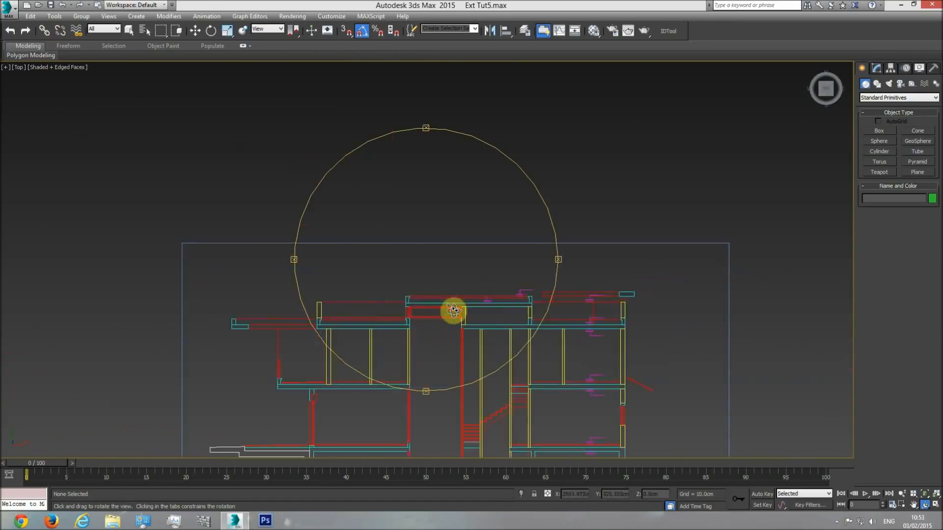
scroll(454, 311, up, 3)
key(p)
drag(438, 331, 509, 280)
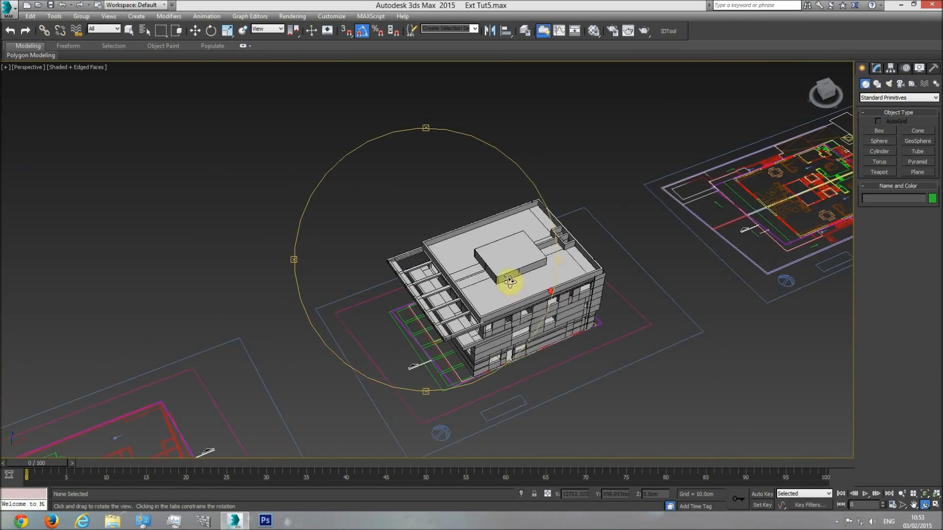
scroll(509, 281, up, 5)
right_click(509, 280)
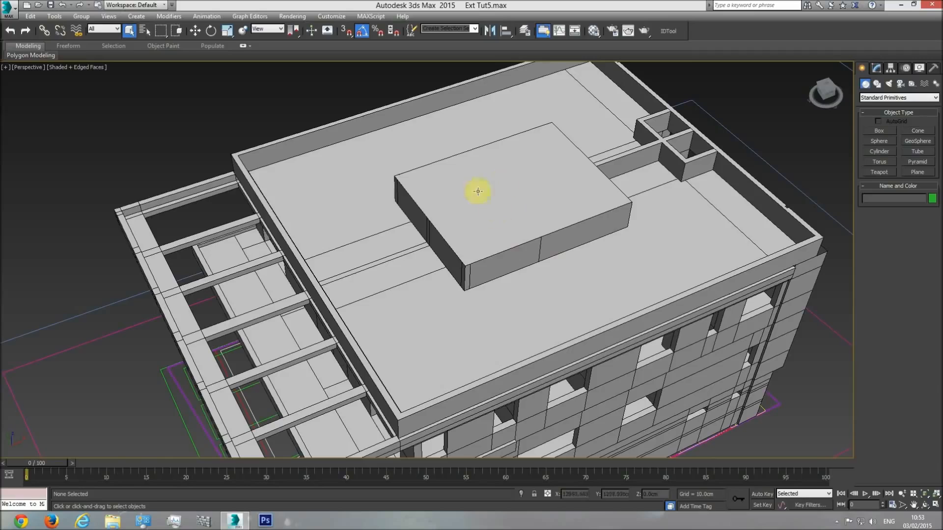
Frame the raised roof's parapet in the section drawing and ready the Box tool with 3D snapping turned on.
key(t)
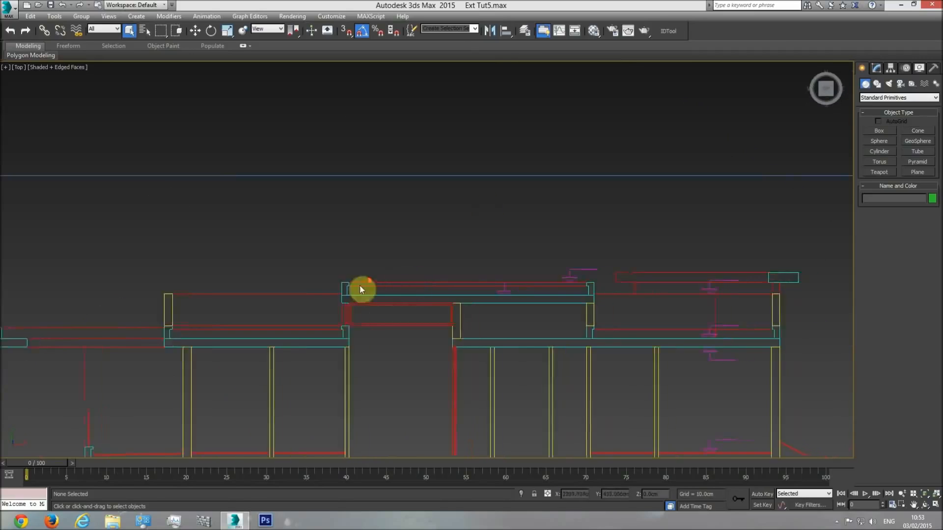
scroll(362, 289, down, 5)
scroll(379, 306, up, 4)
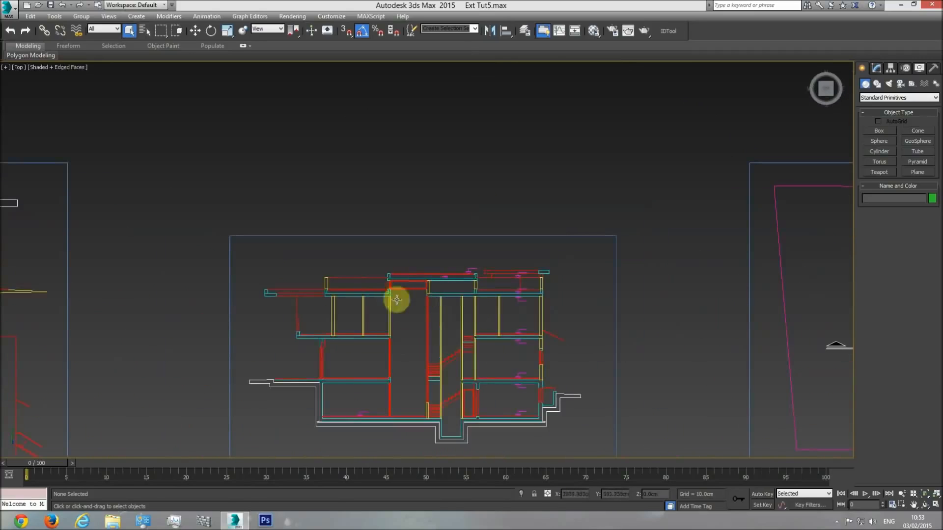
scroll(395, 283, up, 3)
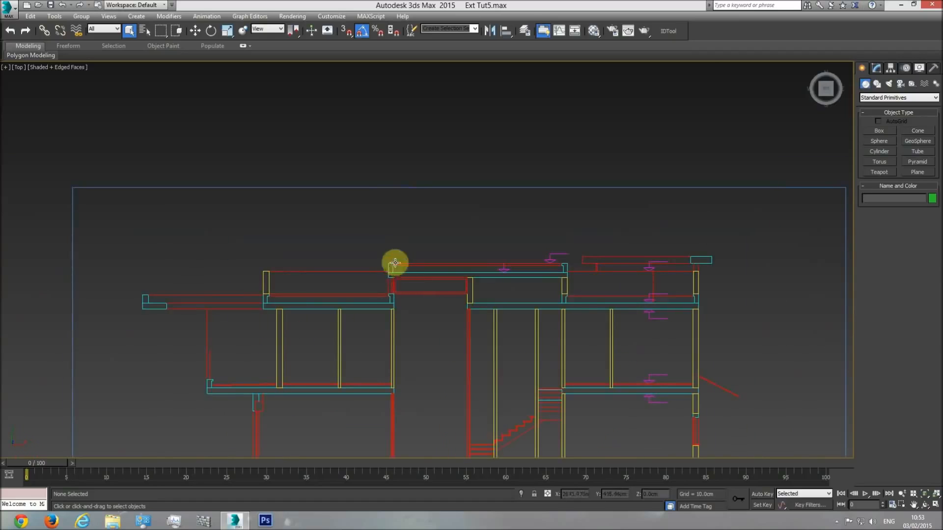
scroll(406, 267, up, 1)
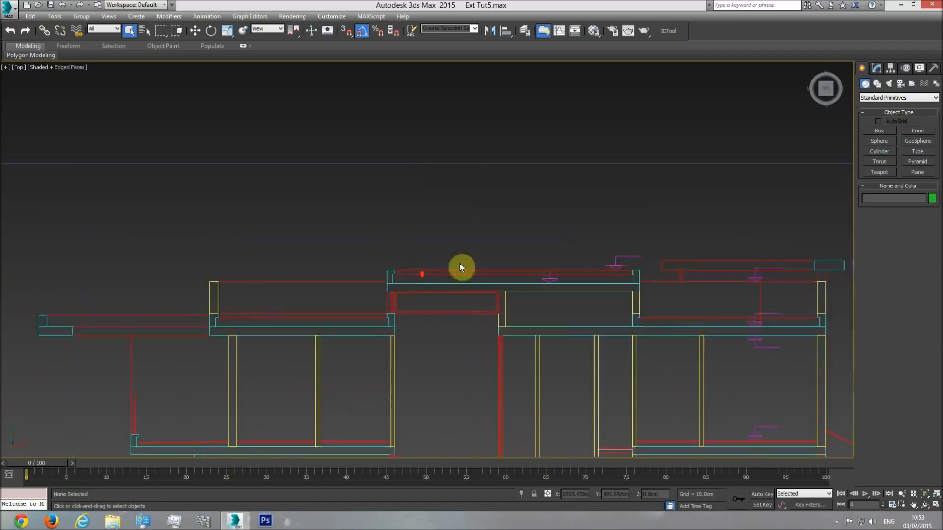
click(879, 131)
click(346, 30)
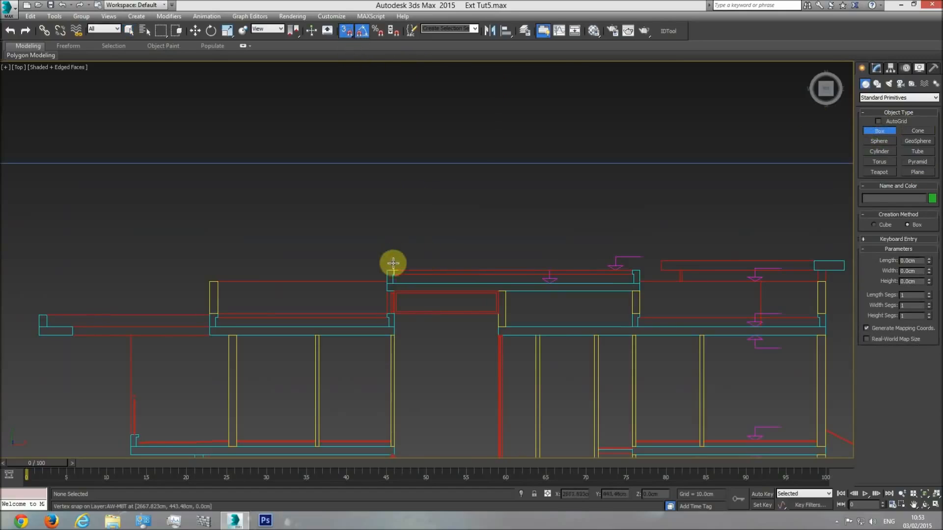
drag(393, 265, 392, 285)
click(417, 220)
middle_drag(582, 274, 575, 261)
key(Delete)
Measure the width of the raised roof's parapet top in the section with a temporary snapped box.
scroll(389, 248, up, 4)
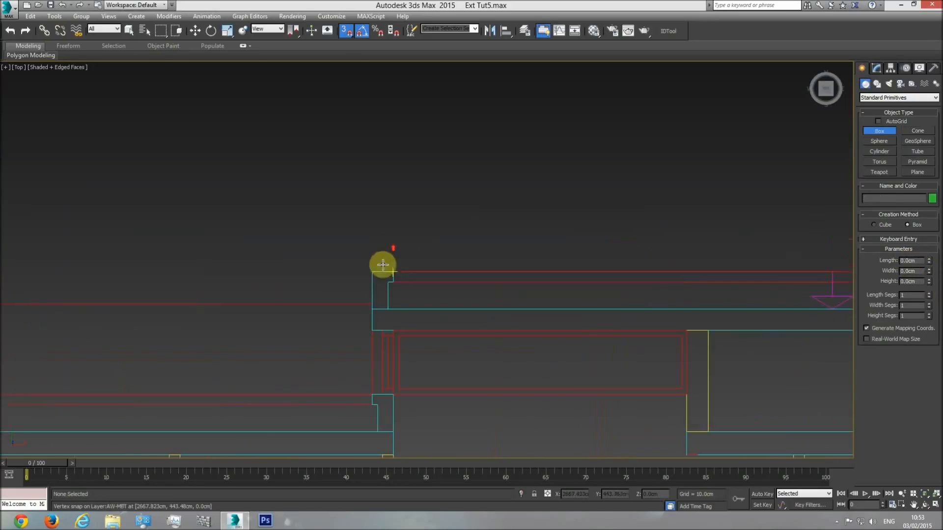
drag(372, 270, 383, 261)
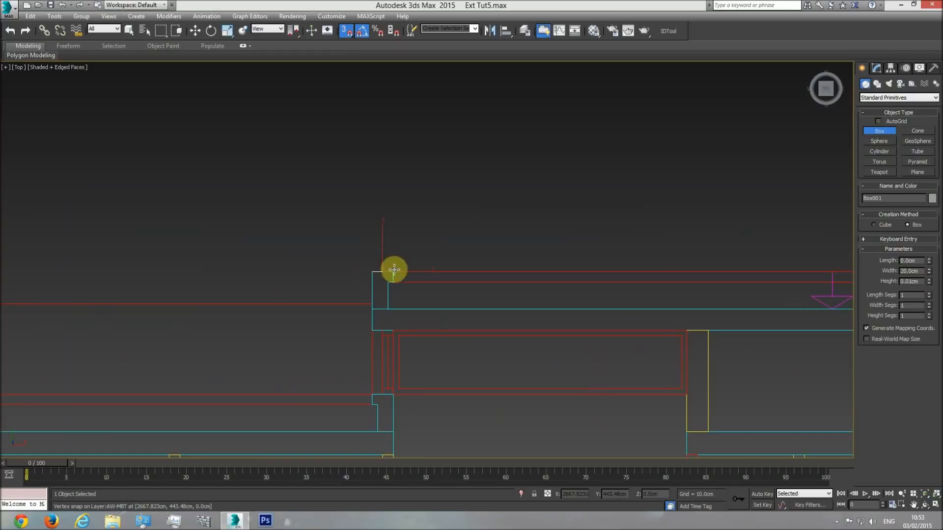
click(400, 207)
drag(929, 264, 914, 479)
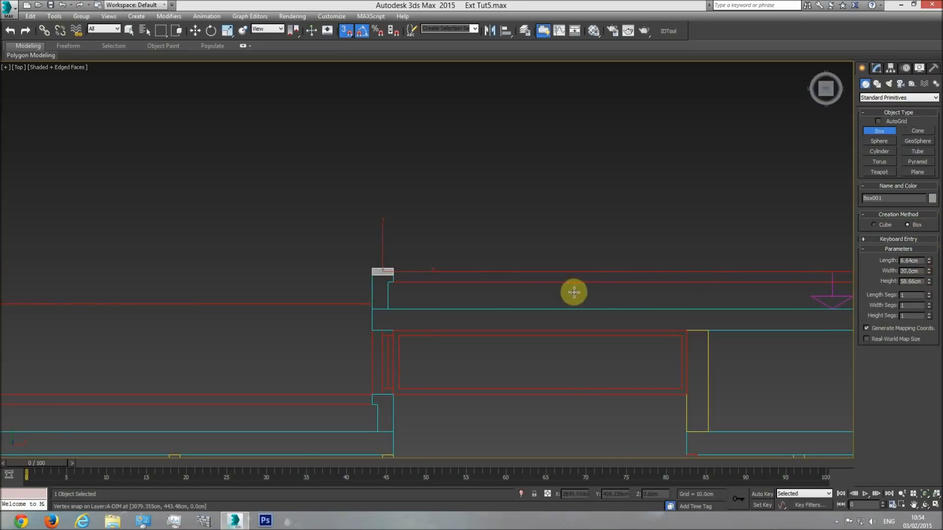
Measure the parapet's height above the slab in the section with a temporary snapped box and delete that box.
drag(388, 271, 393, 309)
click(411, 210)
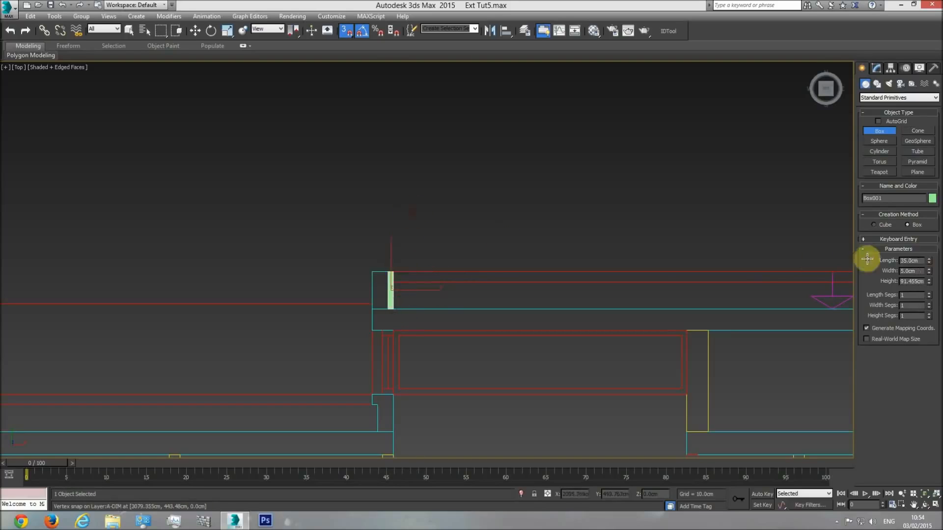
middle_drag(585, 265, 564, 260)
key(Delete)
Add an Edit Poly modifier to the raised block in the middle of the building's roof in the perspective view.
middle_drag(595, 295, 569, 290)
key(p)
click(936, 494)
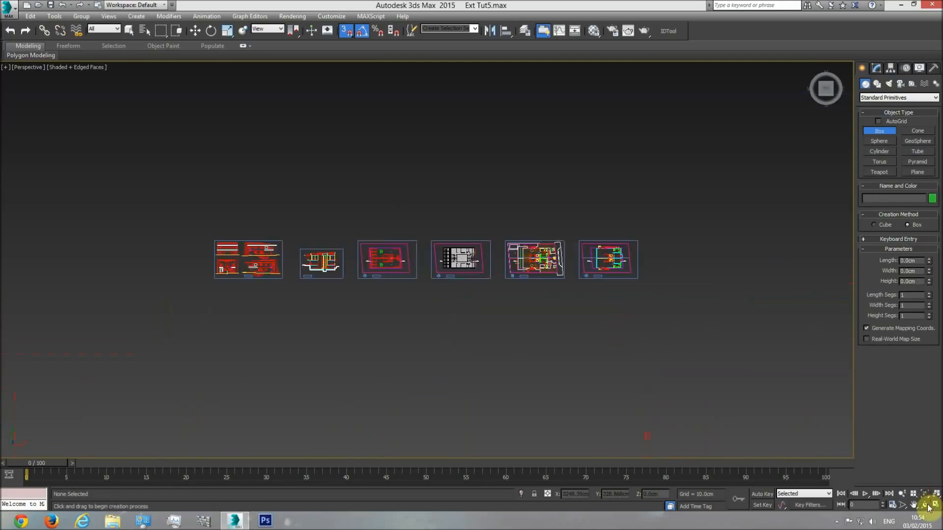
click(926, 505)
drag(438, 287, 459, 252)
scroll(469, 243, up, 5)
scroll(424, 238, up, 5)
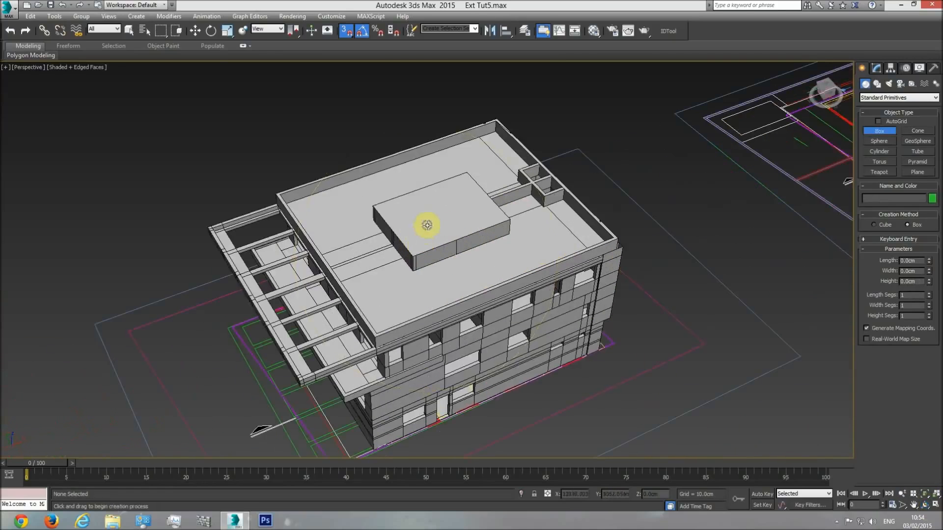
key(q)
click(440, 219)
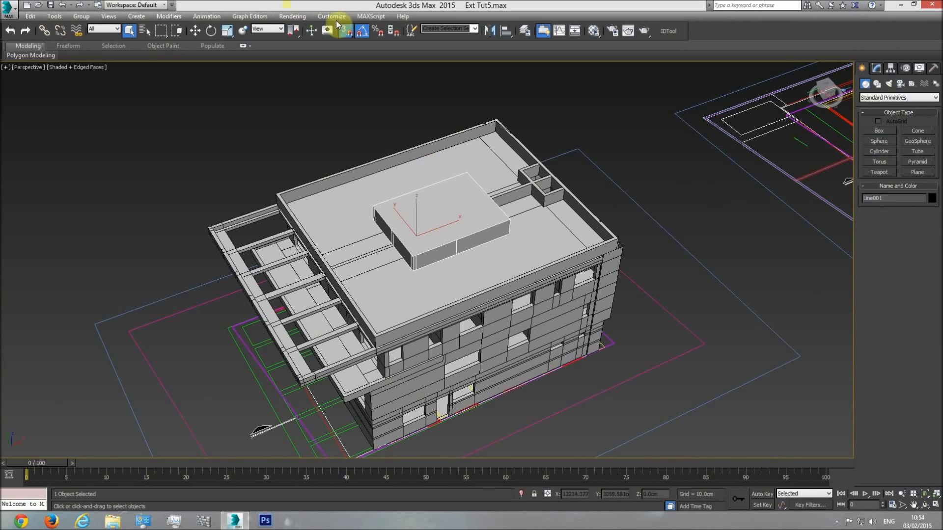
click(877, 67)
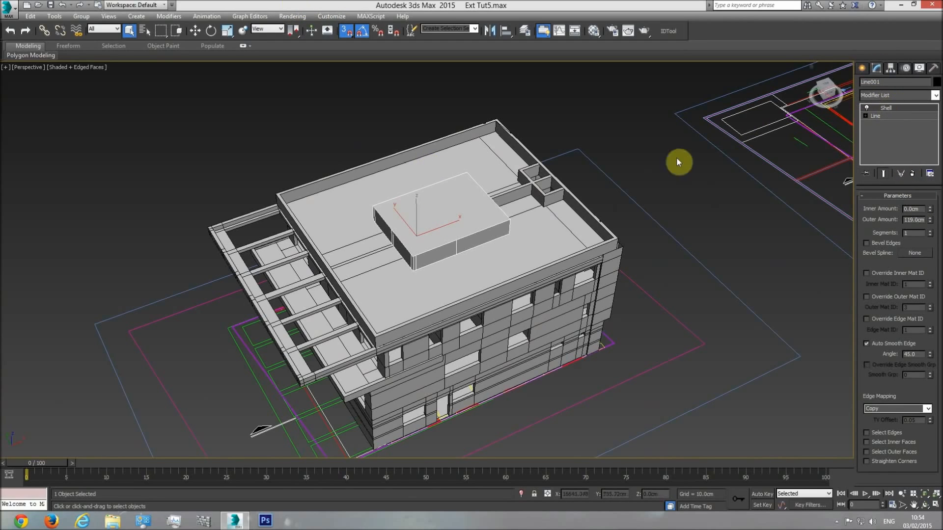
scroll(464, 216, up, 3)
click(935, 95)
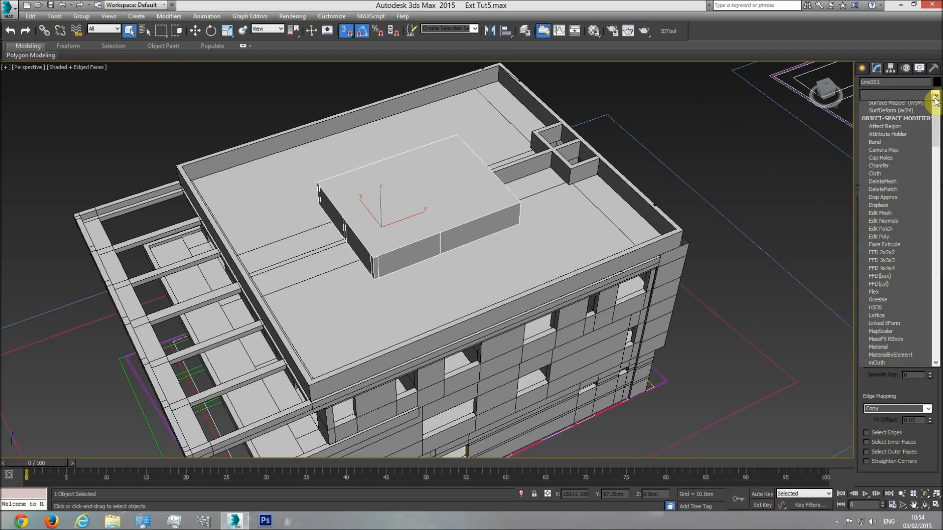
click(878, 374)
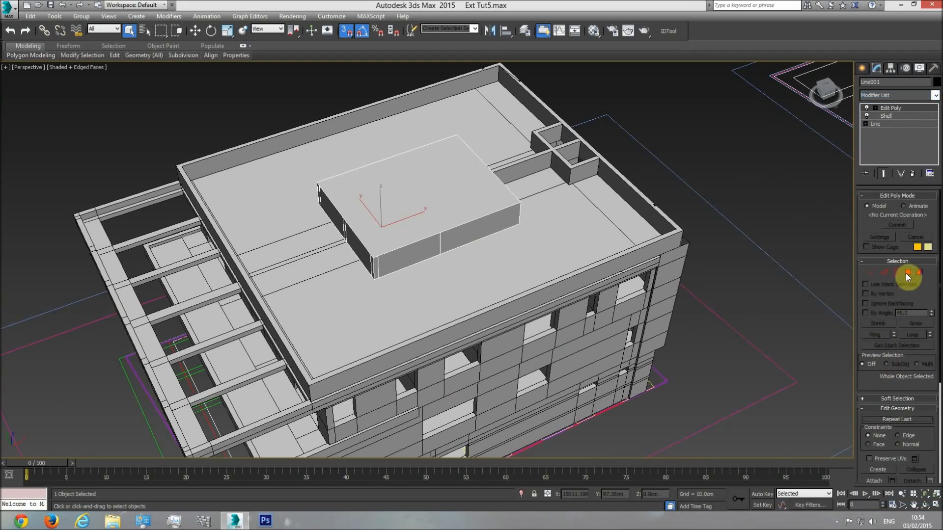
Inset the top polygon of the raised roof block by 20 cm.
click(908, 272)
click(412, 195)
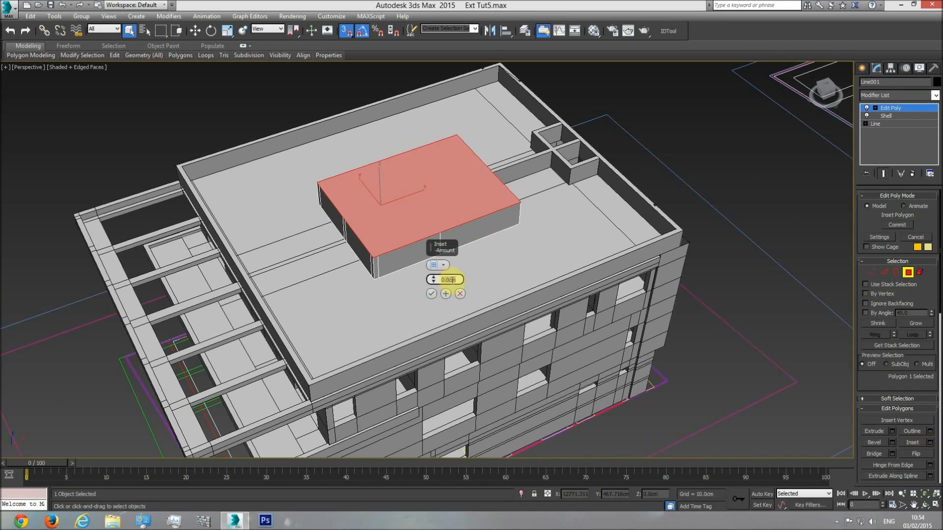
key(Return)
scroll(391, 263, up, 5)
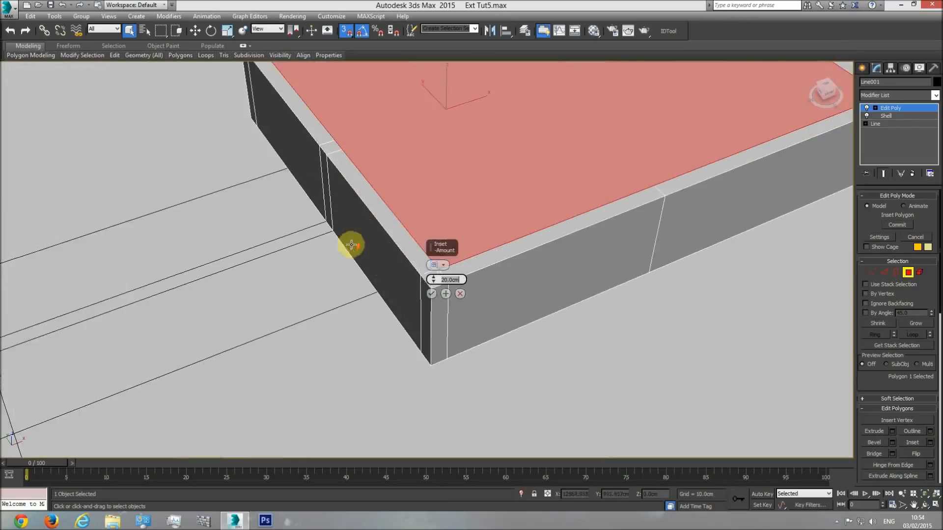
middle_drag(368, 276, 337, 272)
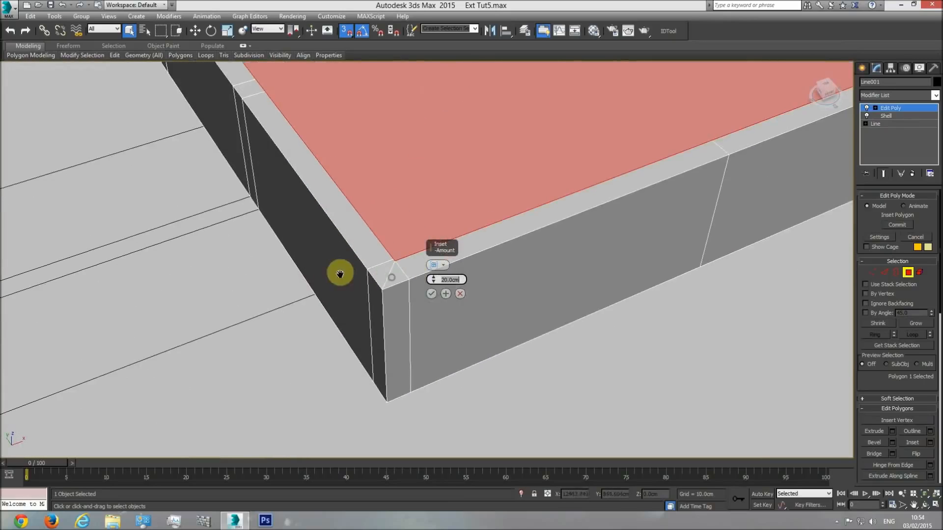
click(432, 294)
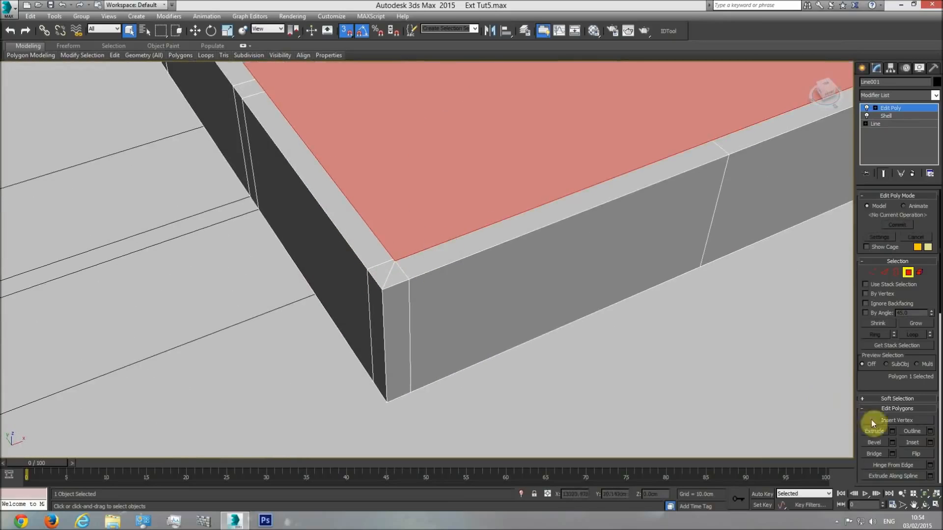
Extrude the inset top polygon by -35 cm to sink it below the parapet.
click(892, 431)
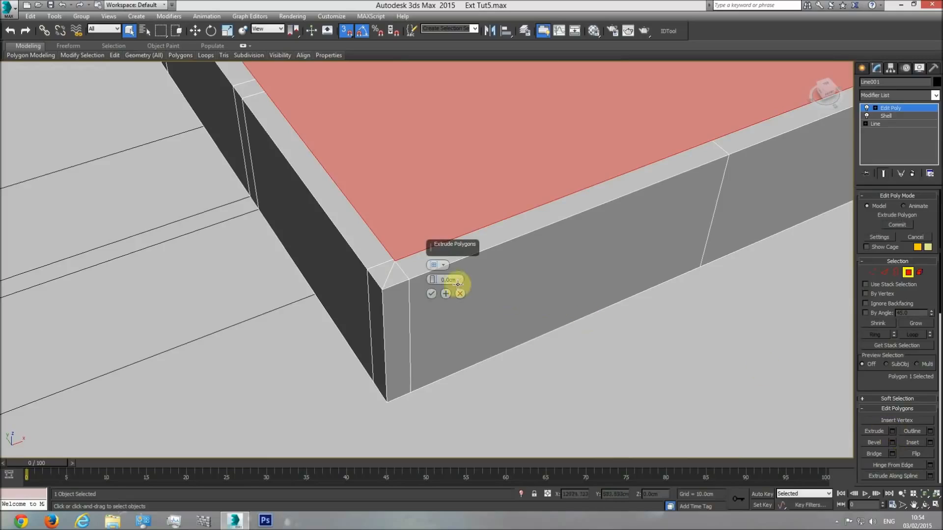
text(3)
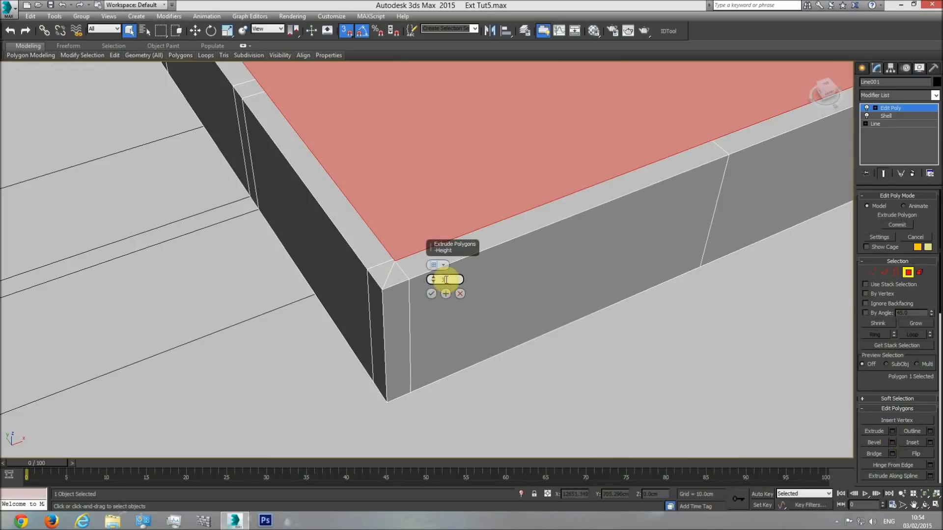
text(5)
key(Return)
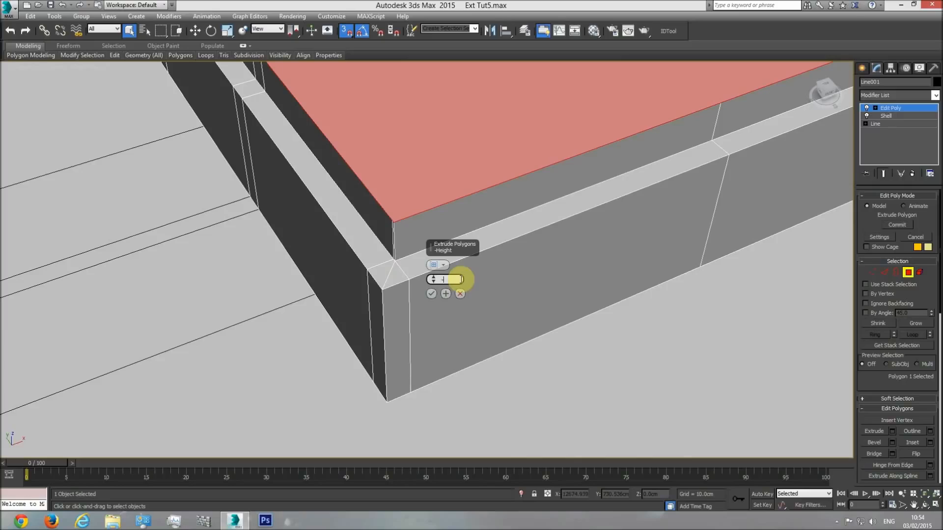
text(-35)
key(Return)
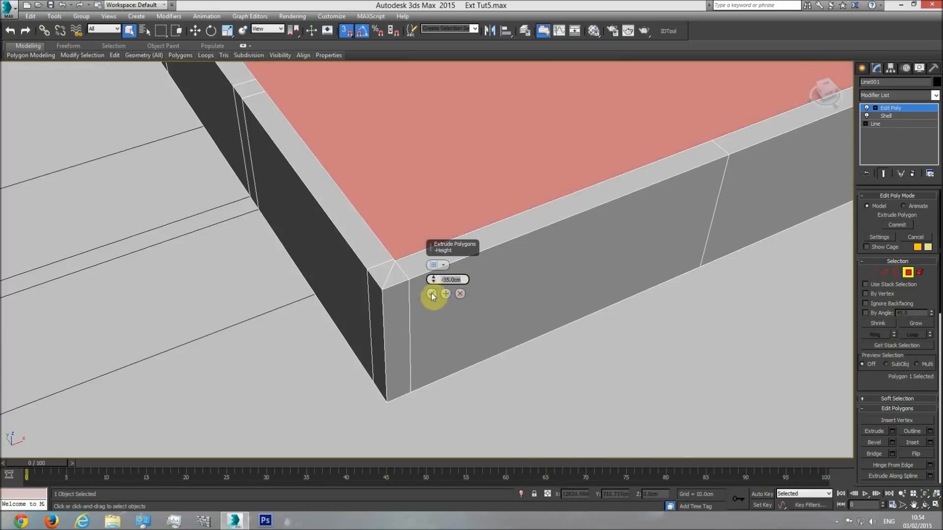
click(431, 294)
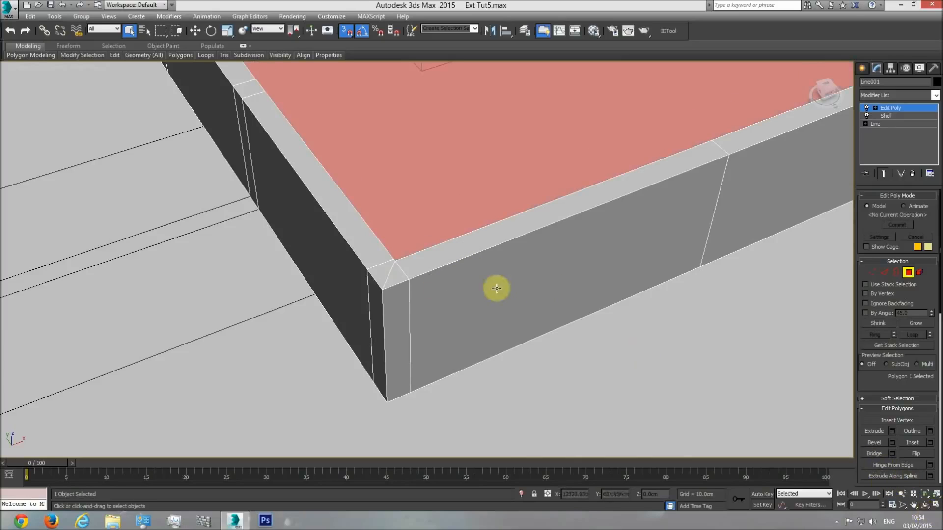
Check the recessed roof block from several angles, leave polygon editing and deselect the block.
click(925, 506)
drag(470, 290, 435, 244)
scroll(505, 388, down, 3)
drag(445, 314, 459, 326)
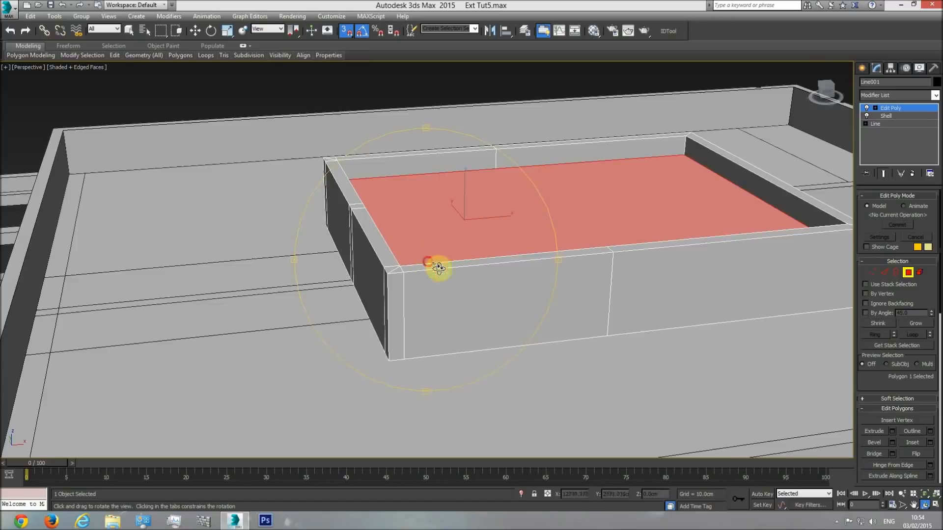
drag(431, 264, 433, 234)
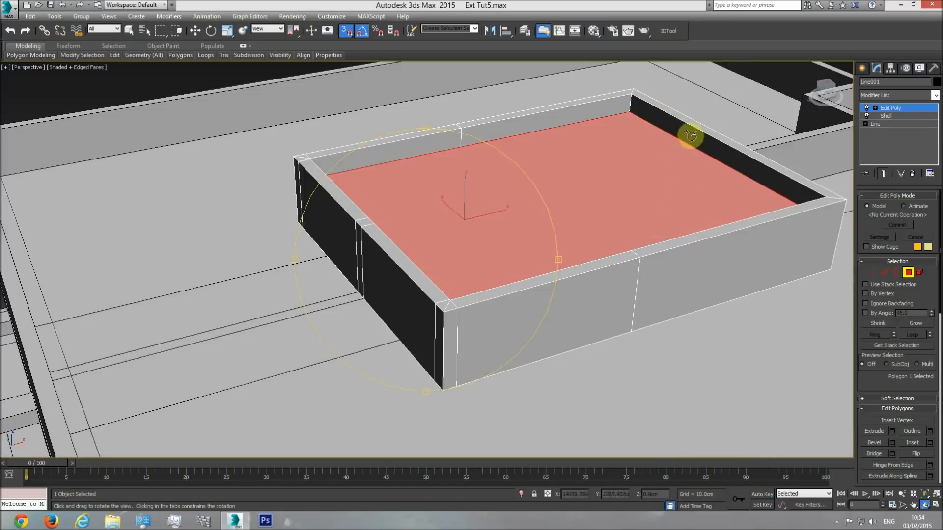
drag(498, 271, 496, 245)
click(906, 109)
click(429, 83)
scroll(450, 257, up, 4)
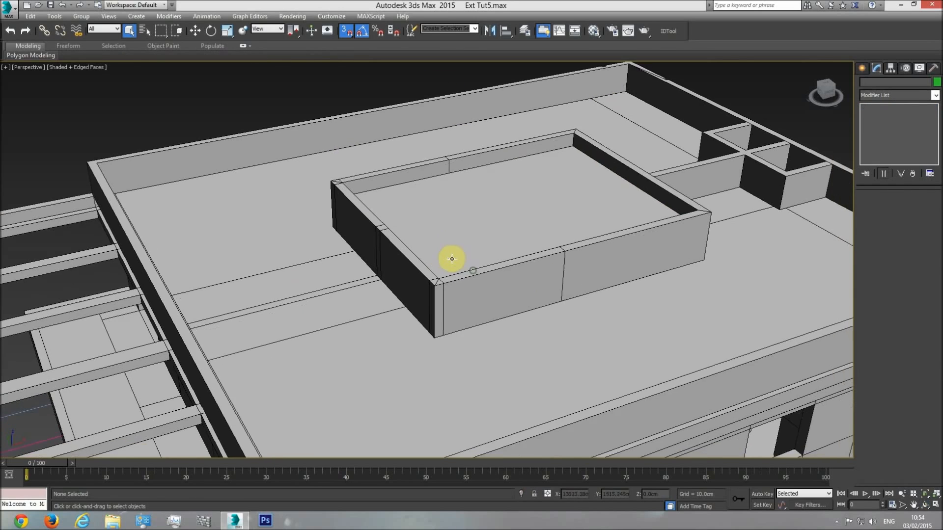
Measure the height of the raised roof slab with its parapet in the section drawing using a temporary snapped box.
click(452, 322)
key(t)
scroll(364, 339, down, 6)
middle_drag(229, 345, 641, 290)
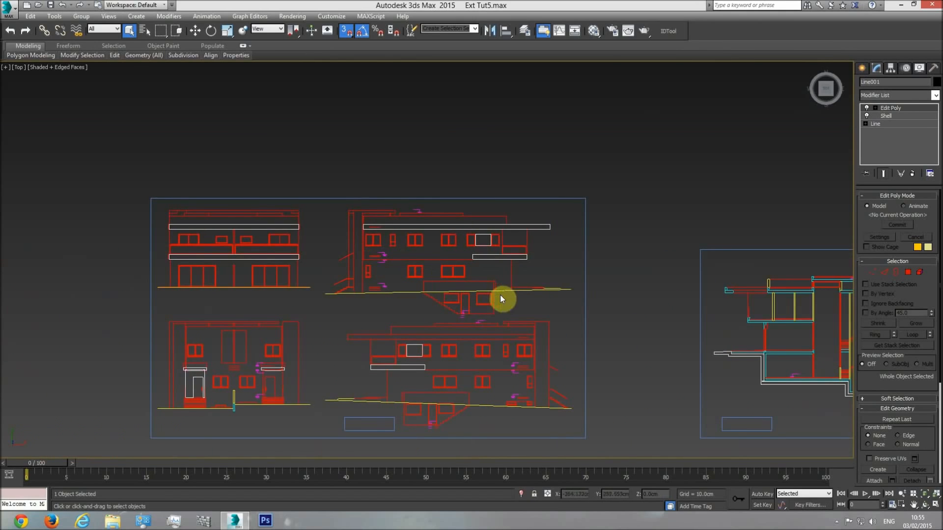
middle_drag(501, 299, 270, 307)
scroll(614, 288, up, 8)
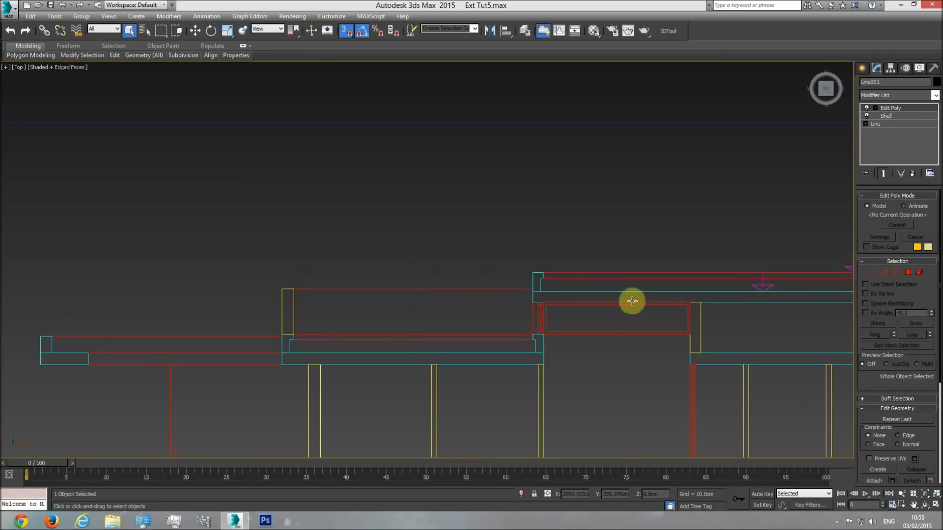
click(862, 68)
click(879, 131)
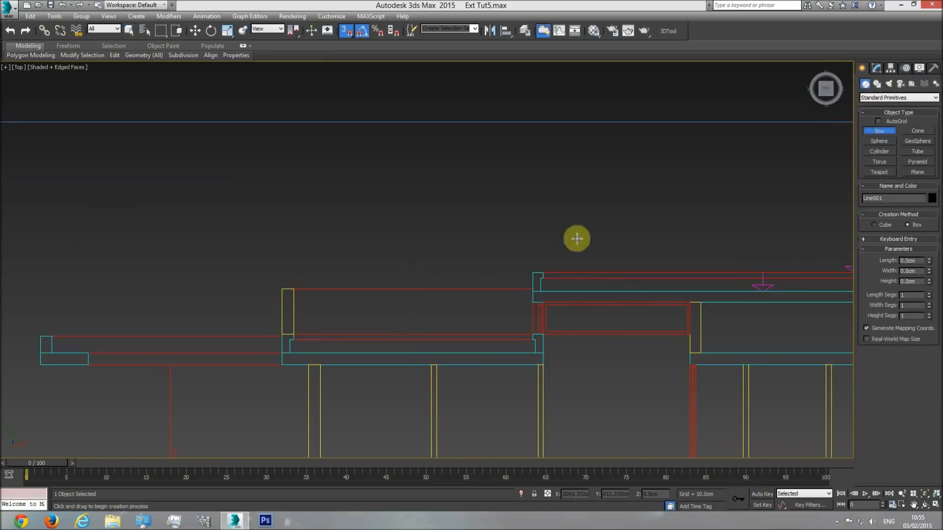
drag(531, 267, 528, 300)
right_click(526, 224)
drag(533, 269, 528, 300)
click(516, 188)
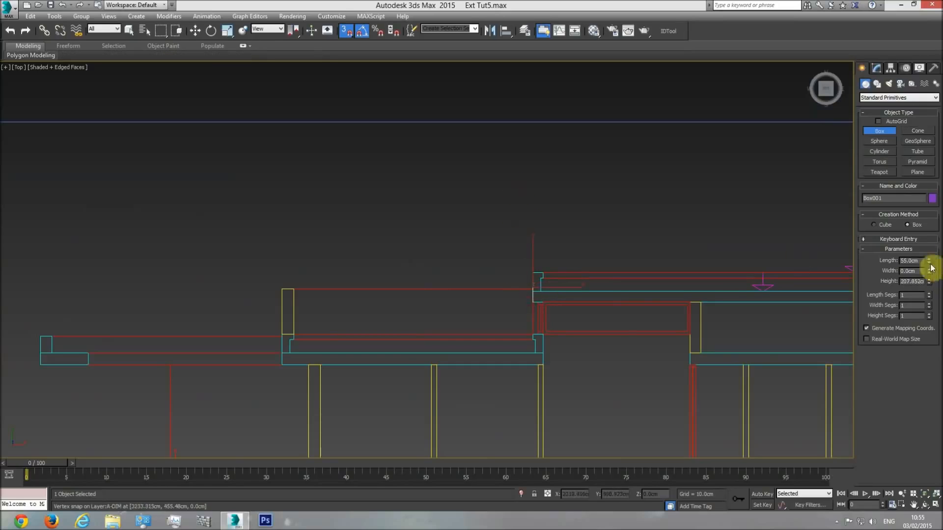
right_click(545, 317)
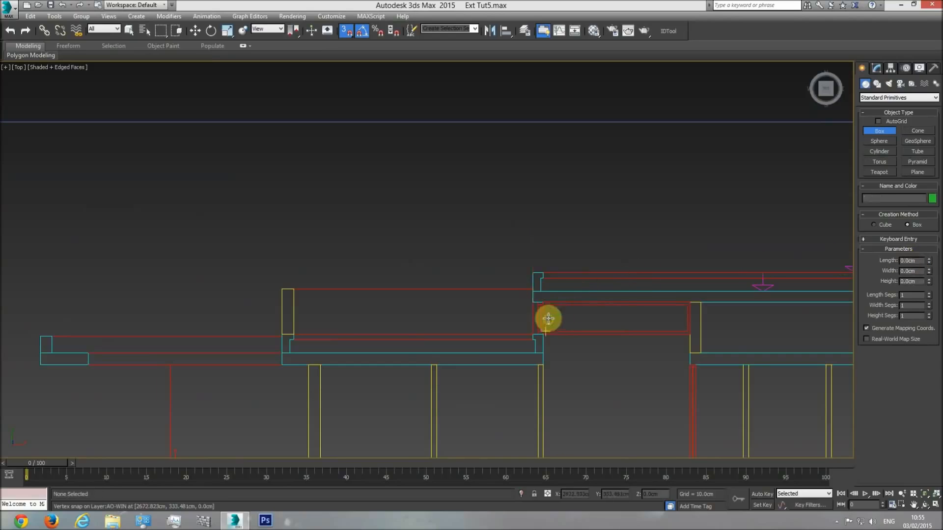
Measure the height from the raised slab's underside to the lower parapet's top in the section with another temporary box.
scroll(545, 319, up, 3)
drag(511, 271, 506, 332)
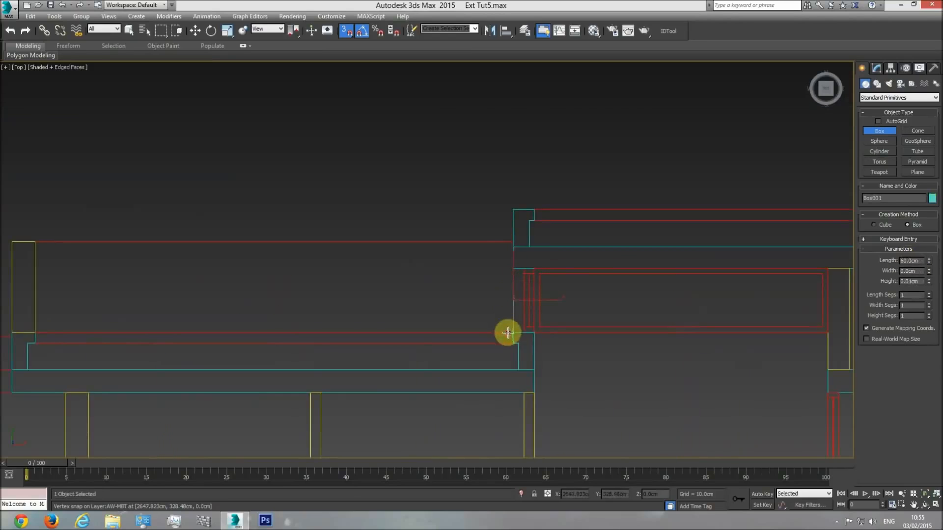
right_click(585, 283)
Create a reference box 55 cm long and about 10 cm wide beside the raised roof block in the wireframe front view.
key(p)
click(929, 496)
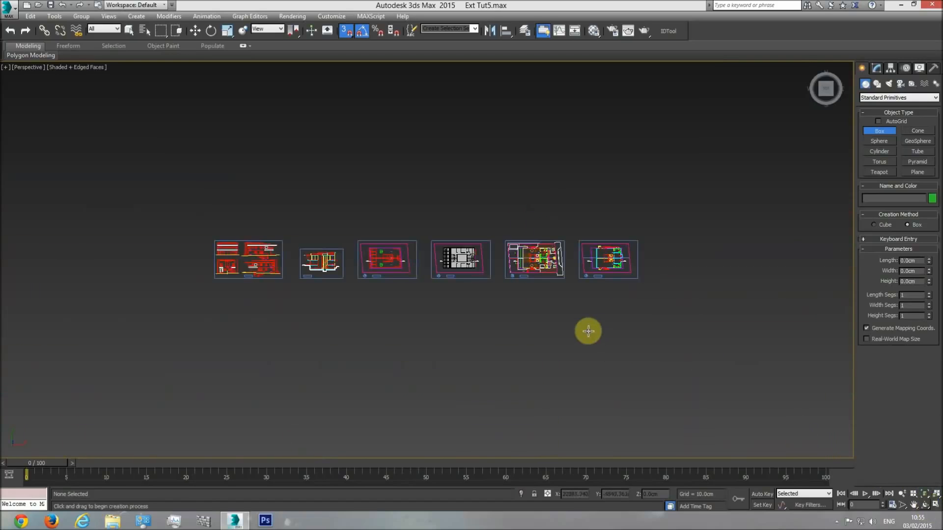
key(f)
scroll(589, 281, up, 10)
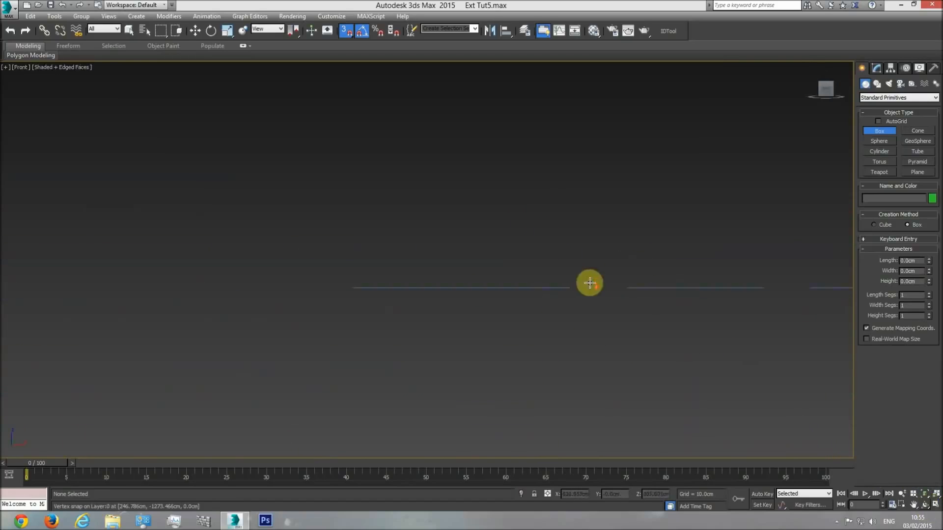
scroll(611, 275, up, 8)
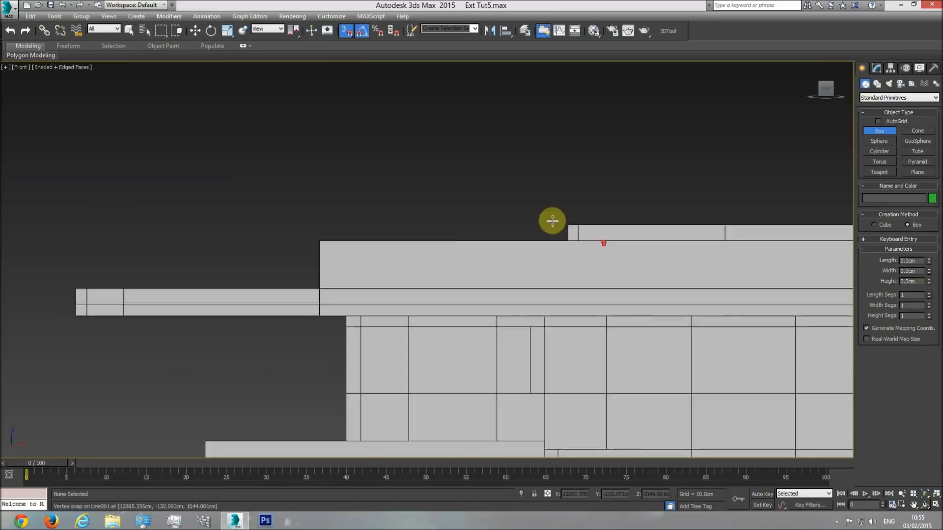
key(F3)
drag(533, 197, 537, 227)
click(548, 160)
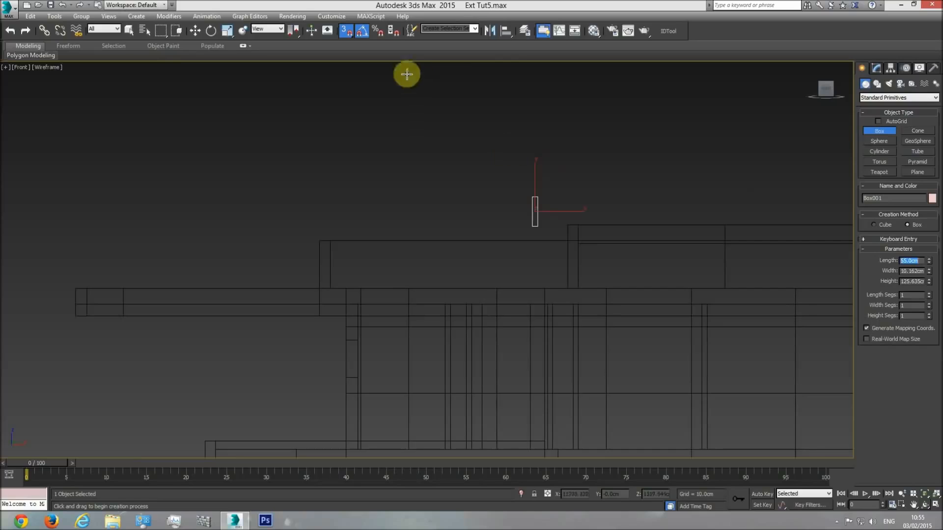
Copy the reference box below itself and set the copy's length to 60 cm.
click(195, 31)
shift+drag(532, 175, 535, 267)
click(478, 302)
click(876, 69)
click(909, 208)
text(60)
key(Return)
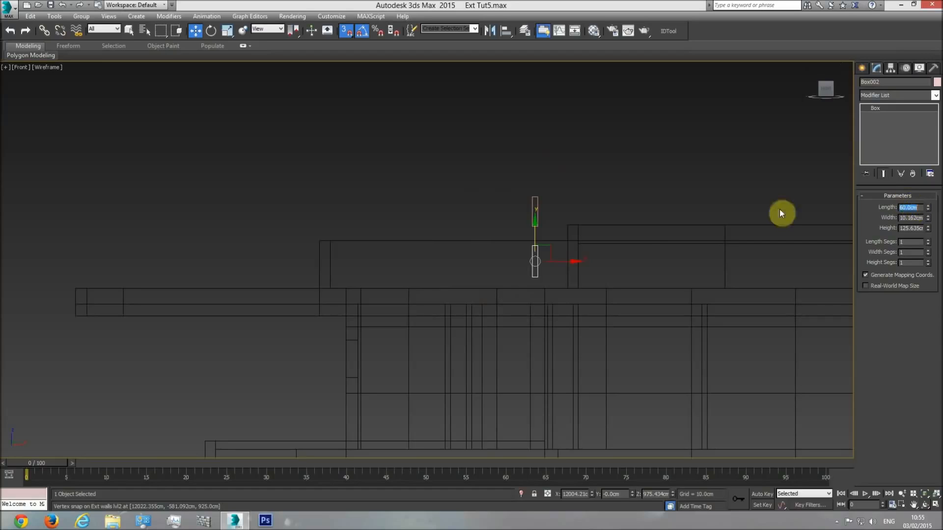
Snap the 60 cm box directly beneath the 55 cm box and align the pair's top with the roof block's top.
scroll(547, 241, up, 4)
drag(524, 263, 522, 214)
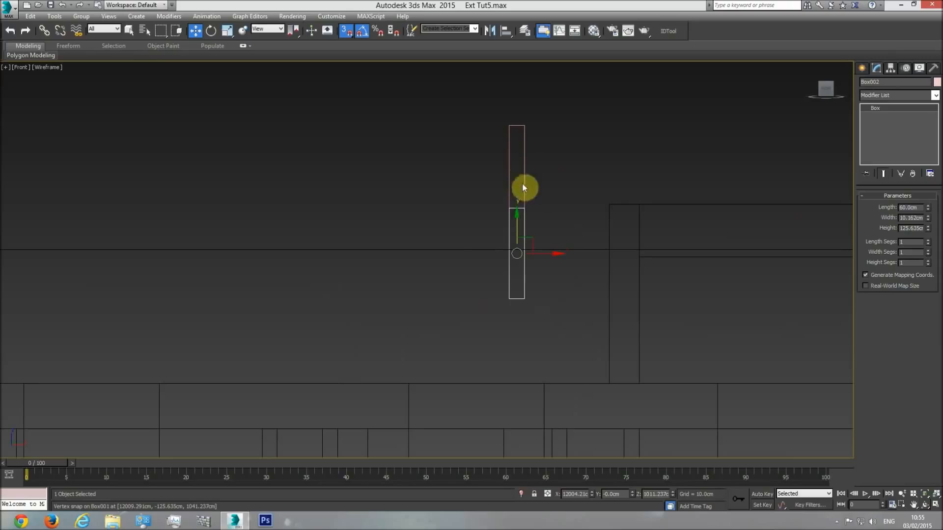
drag(562, 112, 481, 235)
drag(514, 175, 606, 199)
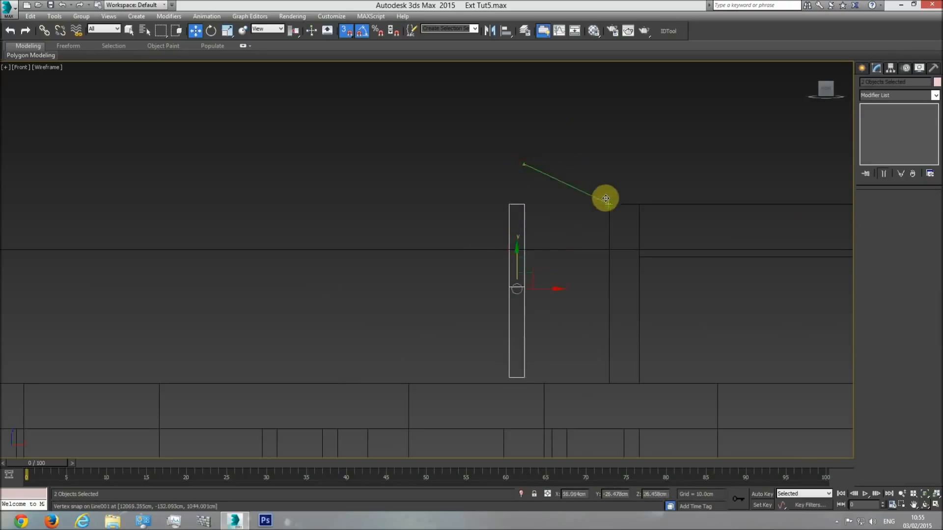
Select the raised roof block and rename it "Upper level roof".
click(610, 280)
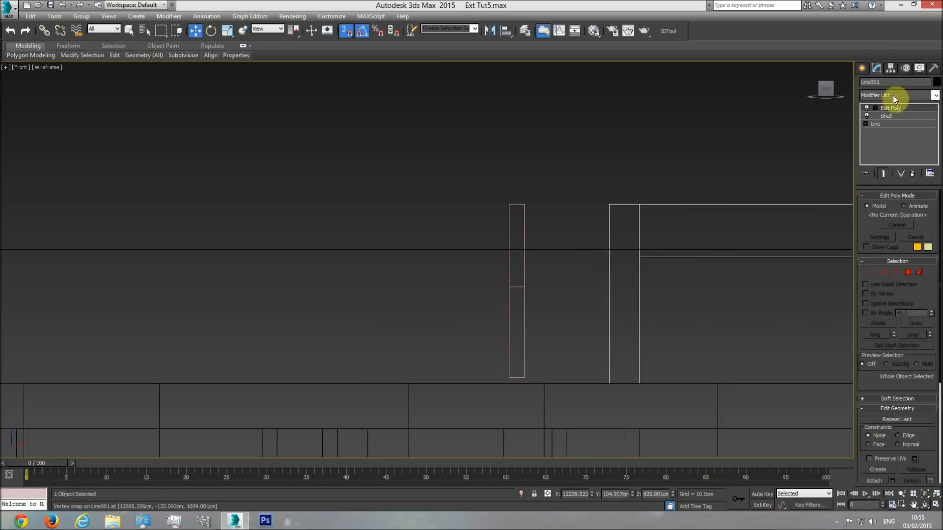
key(p)
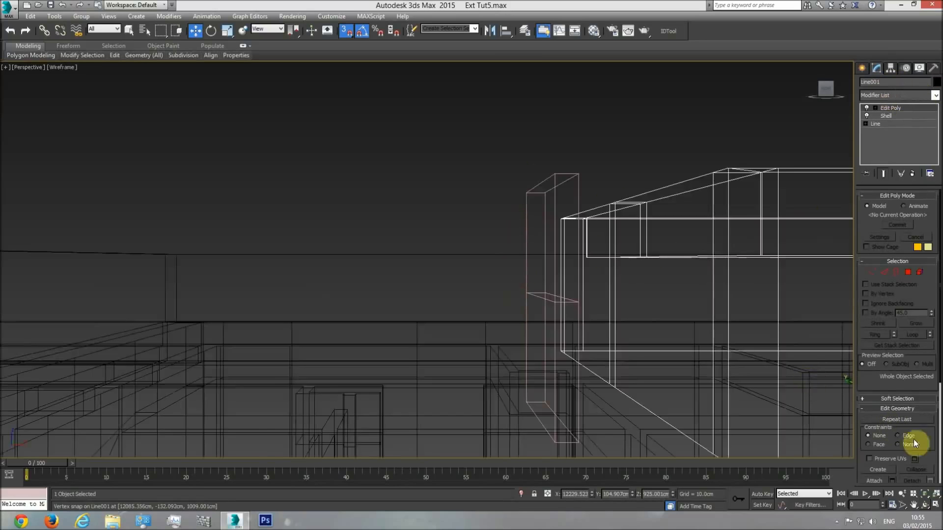
click(925, 493)
click(925, 506)
mouse_move(418, 282)
mouse_down()
mouse_move(443, 294)
mouse_move(429, 298)
mouse_move(434, 305)
mouse_up()
key(F3)
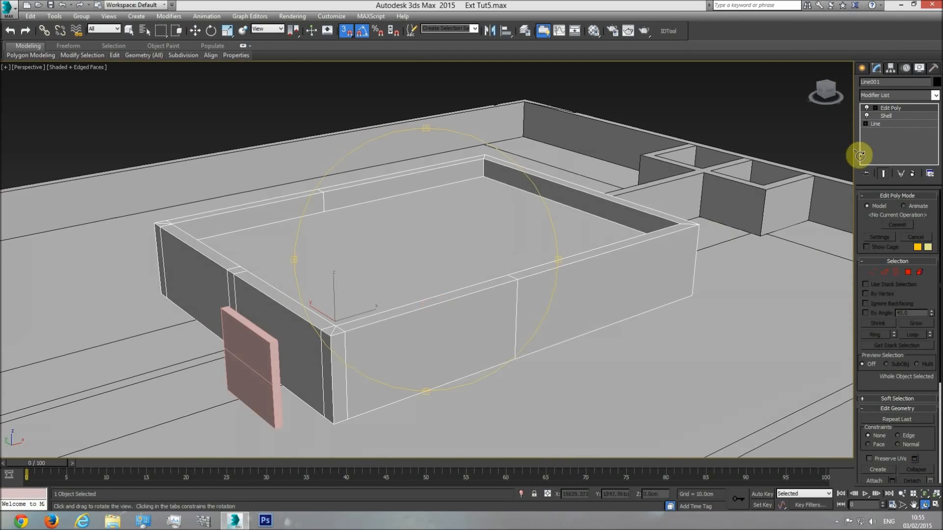
click(890, 81)
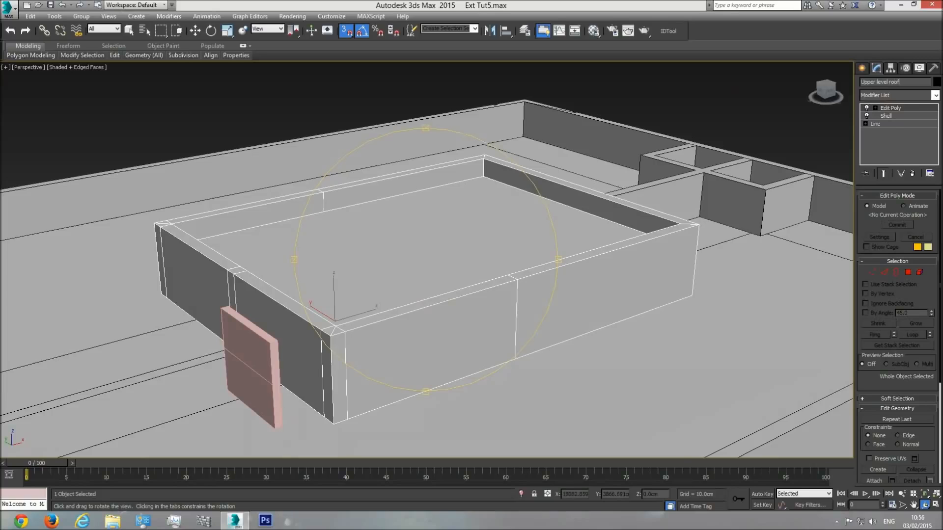
Slice the Upper level roof's vertices horizontally at the joint between the two reference boxes.
right_click(442, 299)
click(873, 275)
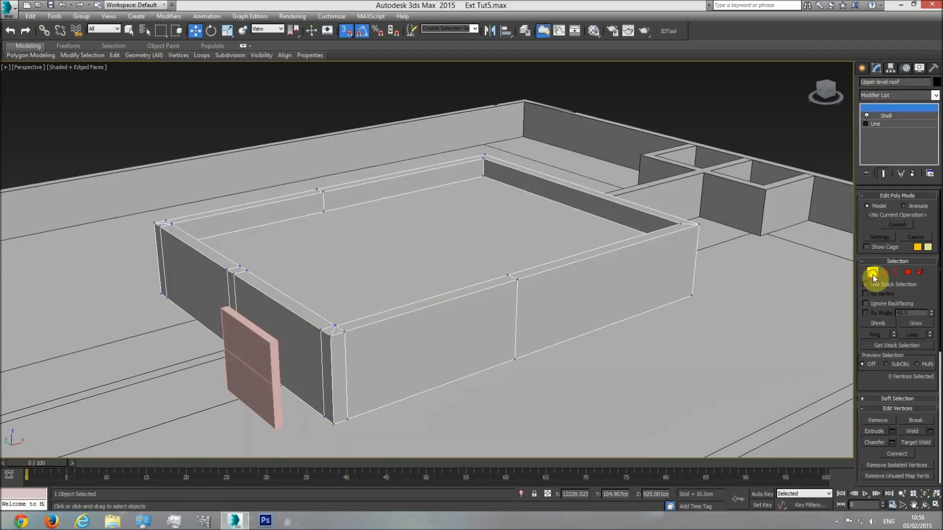
scroll(877, 343, down, 5)
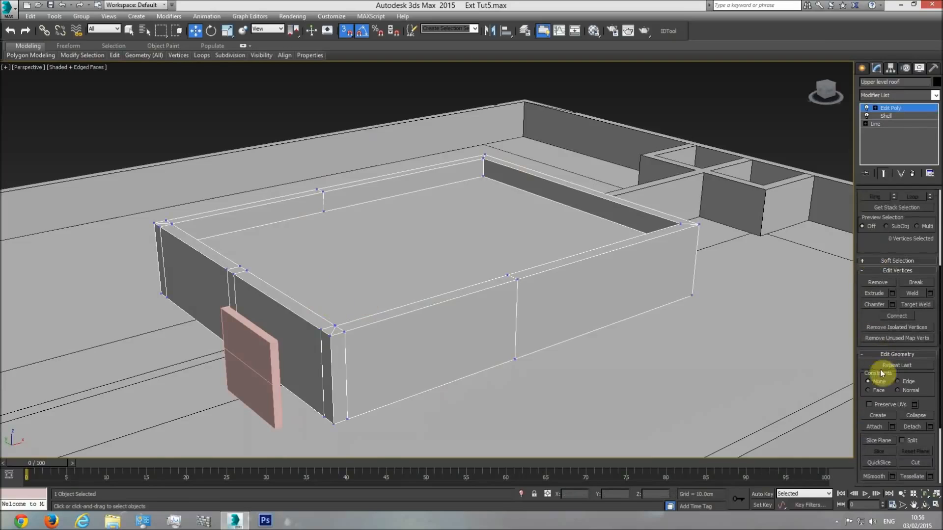
click(879, 441)
key(f)
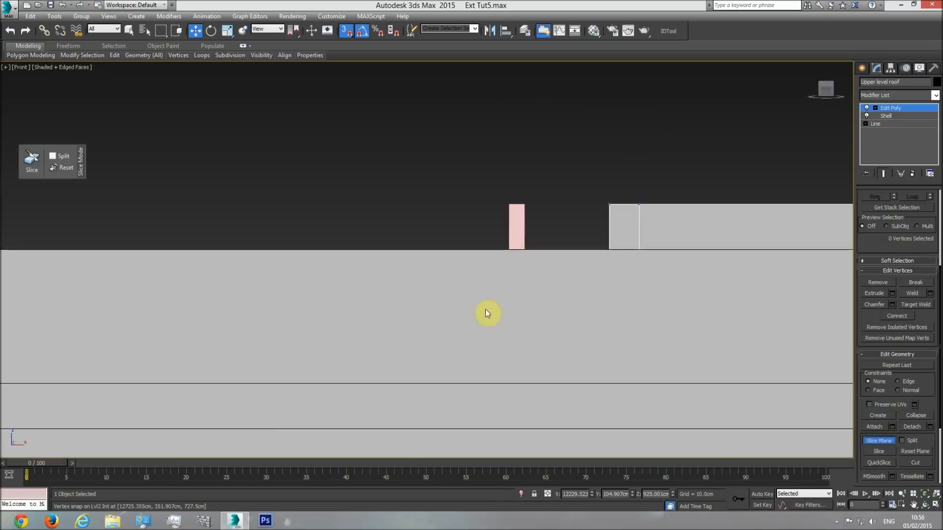
key(F3)
drag(522, 340, 354, 310)
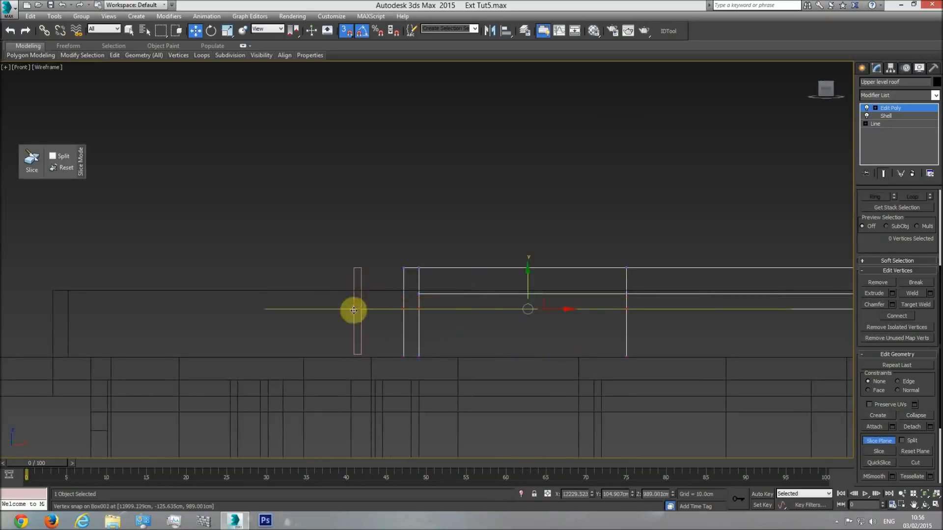
click(880, 451)
Slice the roof block horizontally again at the lower reference box's bottom edge, and leave vertex editing.
middle_drag(510, 293, 508, 272)
scroll(445, 265, up, 2)
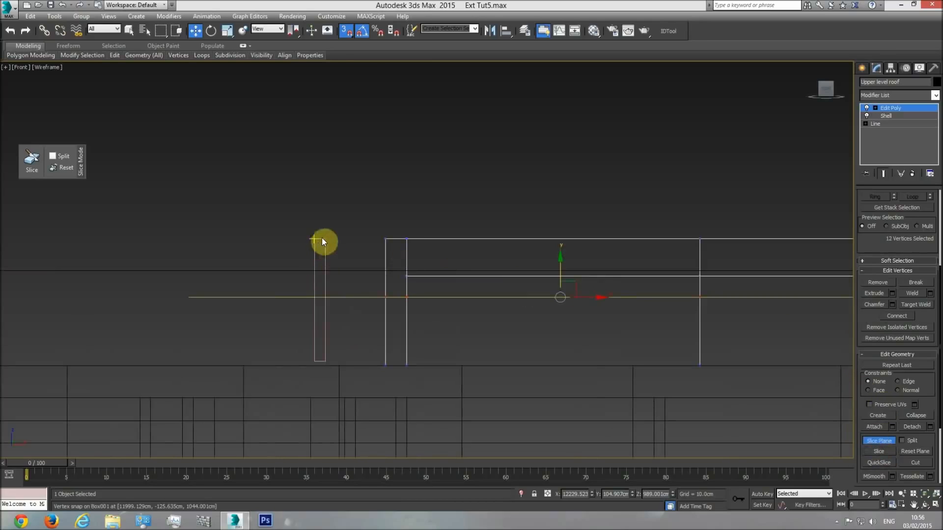
drag(561, 270, 465, 326)
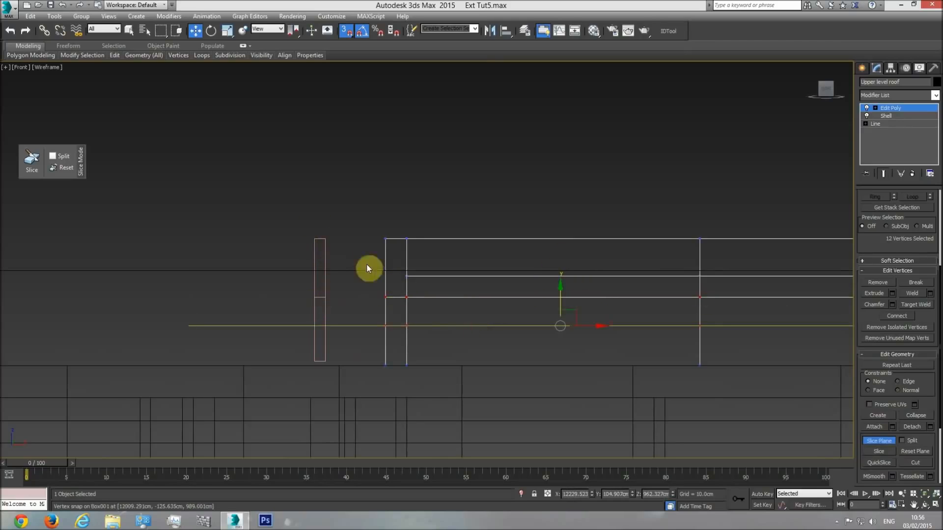
drag(564, 297, 321, 360)
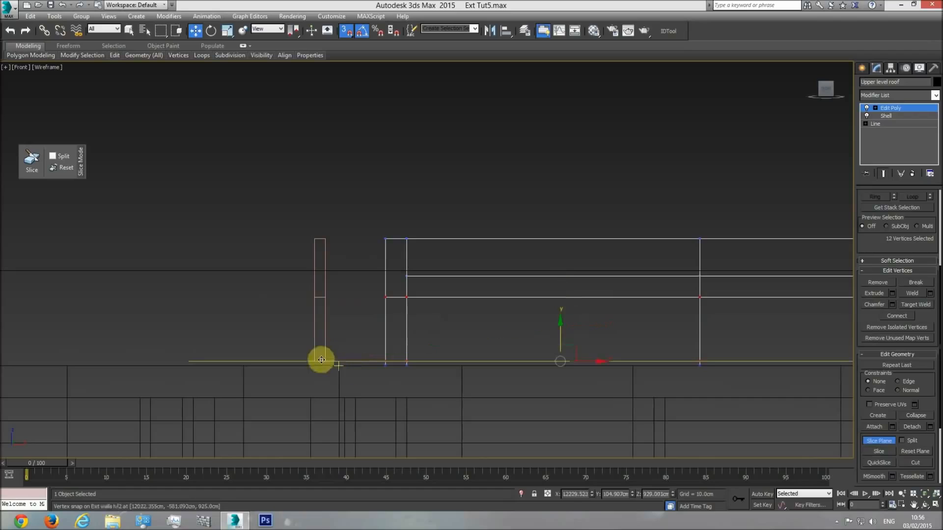
click(881, 441)
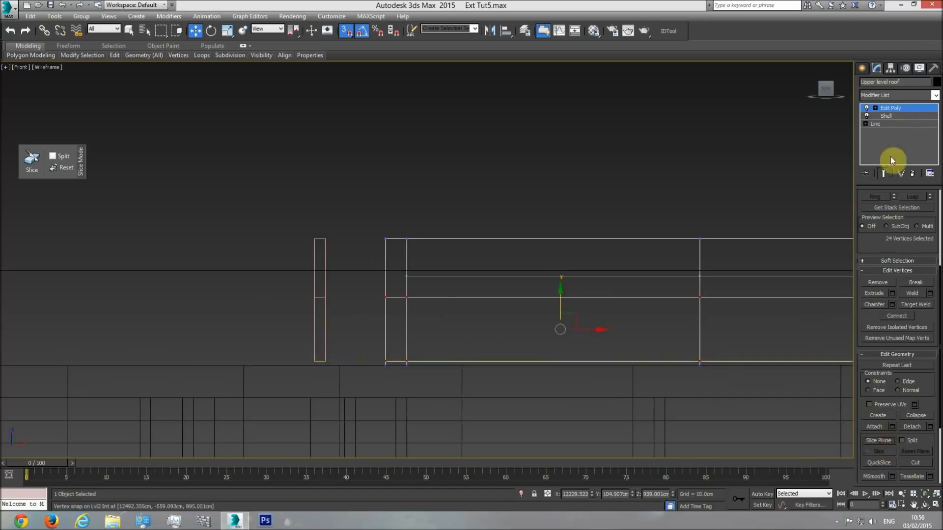
click(900, 107)
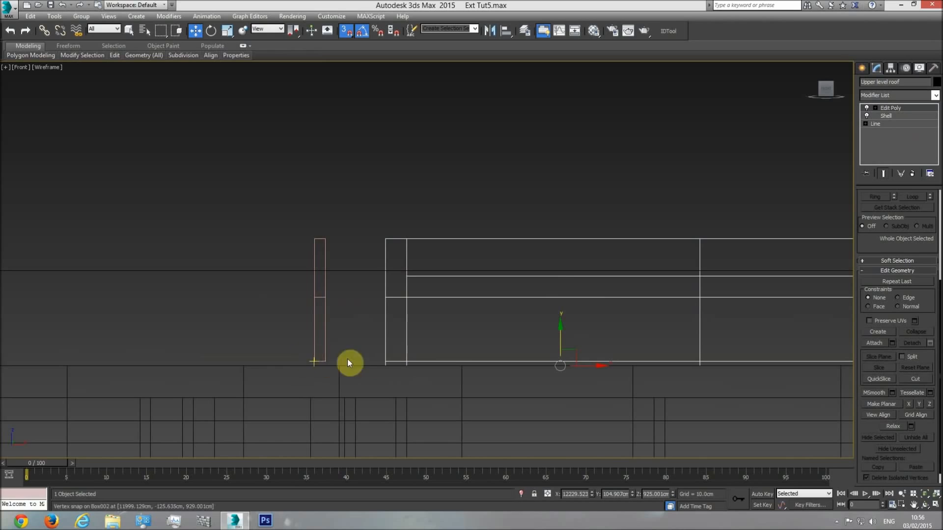
Delete the two reference boxes beside the roof block.
click(323, 317)
key(Delete)
click(326, 288)
key(Delete)
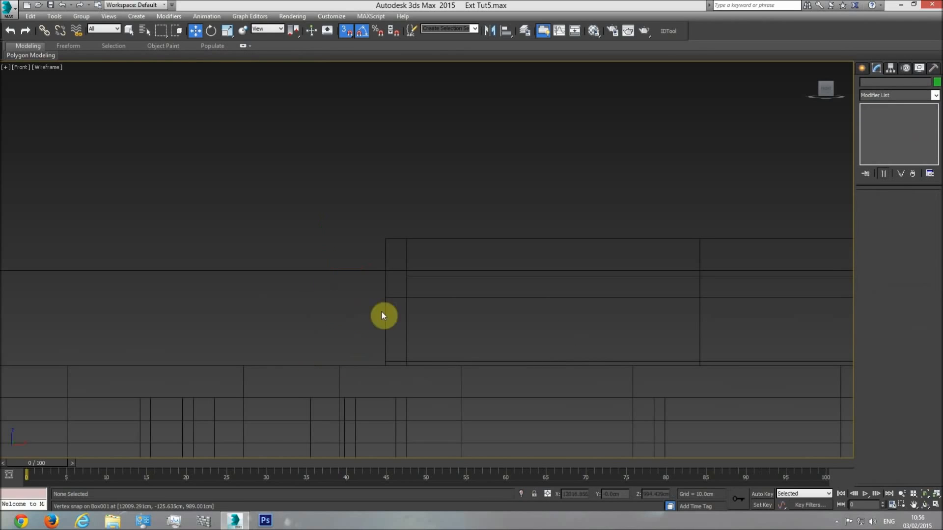
Select the Upper level roof and inspect its horizontal slices in the shaded perspective view.
click(420, 300)
key(p)
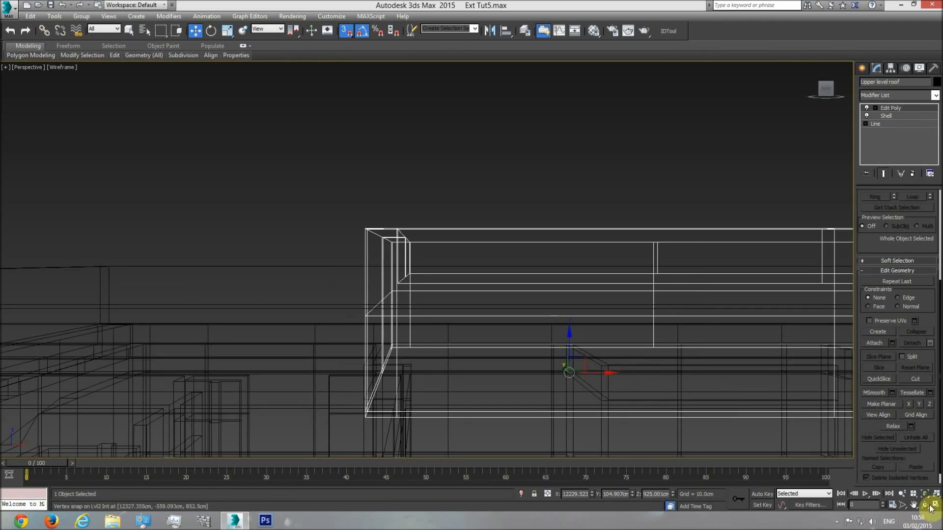
click(926, 497)
key(z)
mouse_move(364, 280)
mouse_down()
mouse_move(400, 301)
mouse_move(434, 275)
mouse_move(423, 312)
mouse_move(391, 236)
mouse_move(324, 290)
mouse_up()
key(F3)
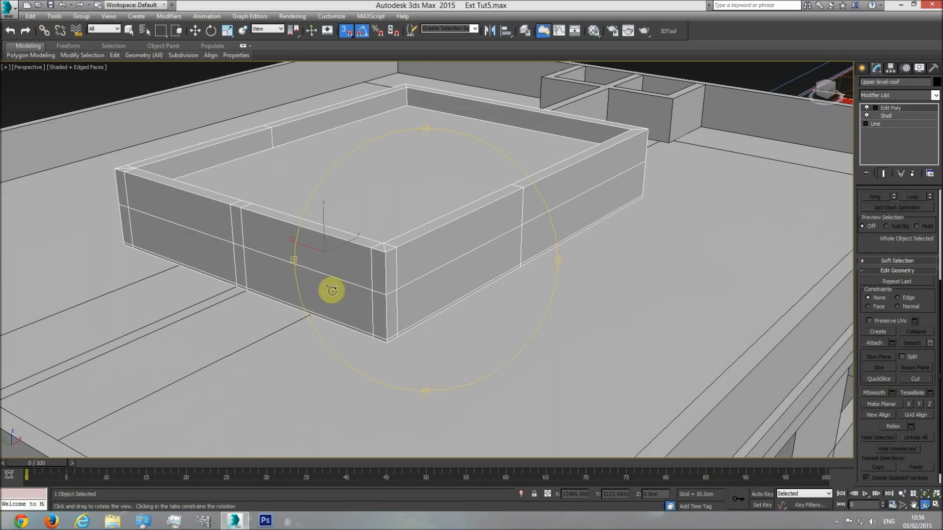
drag(411, 304, 430, 302)
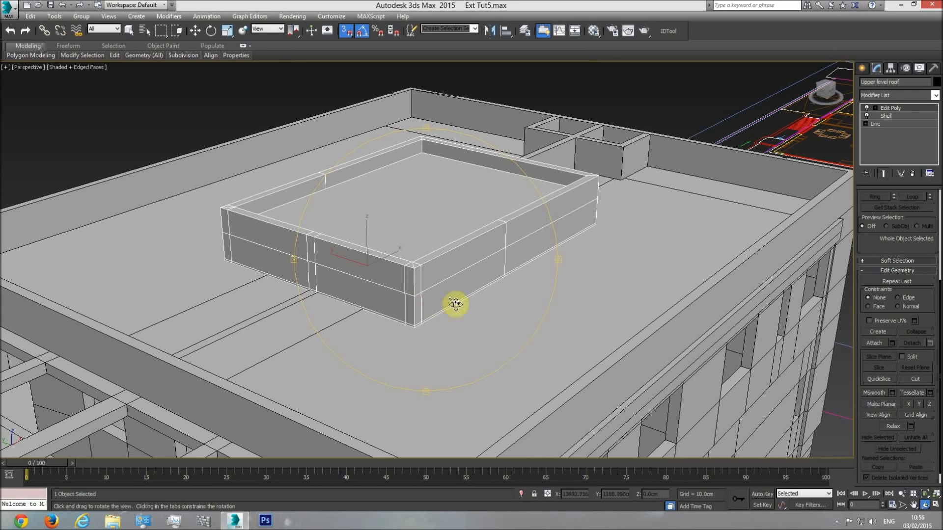
Examine the rooftop block's layout in the plan drawing and compare it with the modelled block from above and in perspective.
key(t)
scroll(426, 309, down, 10)
mouse_move(436, 307)
middle_down()
mouse_move(246, 311)
mouse_move(381, 320)
middle_up()
scroll(381, 319, up, 6)
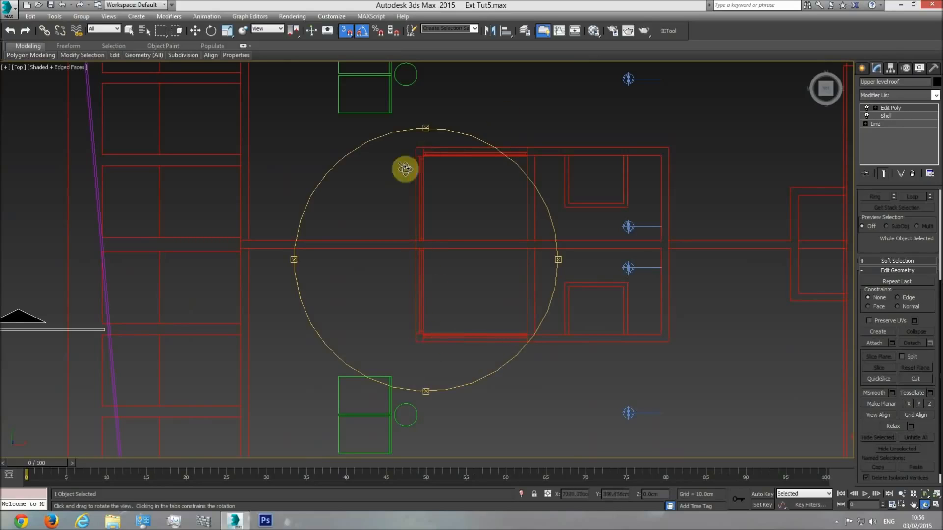
scroll(506, 267, down, 4)
middle_drag(505, 267, 205, 267)
scroll(395, 274, down, 1)
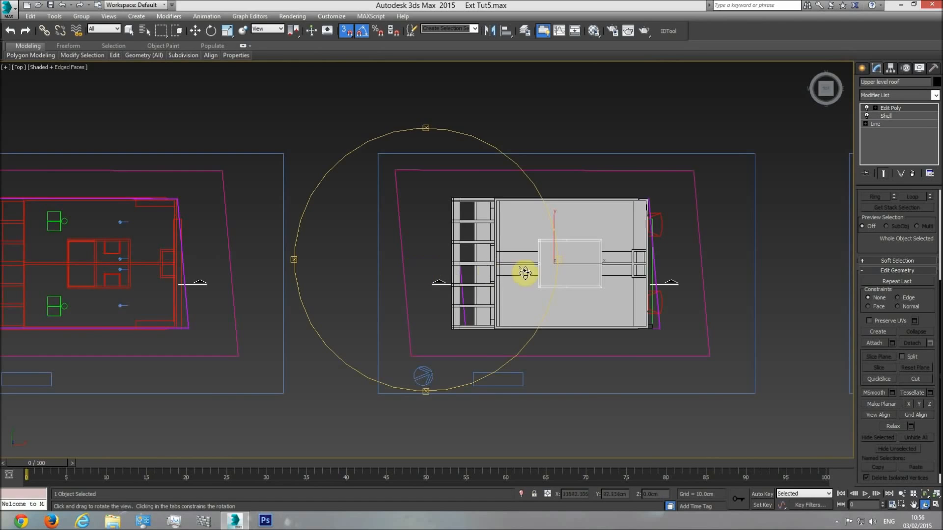
scroll(526, 273, up, 3)
middle_drag(488, 289, 327, 271)
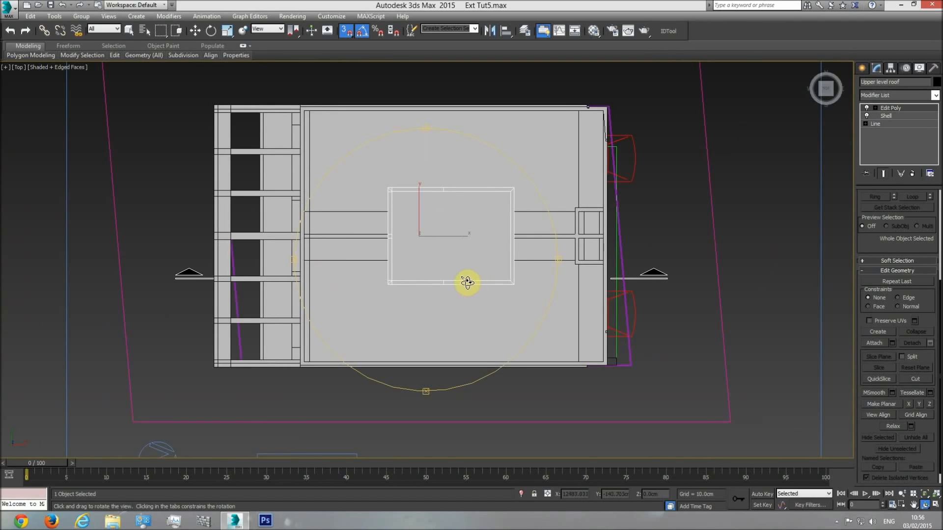
key(p)
drag(447, 307, 470, 262)
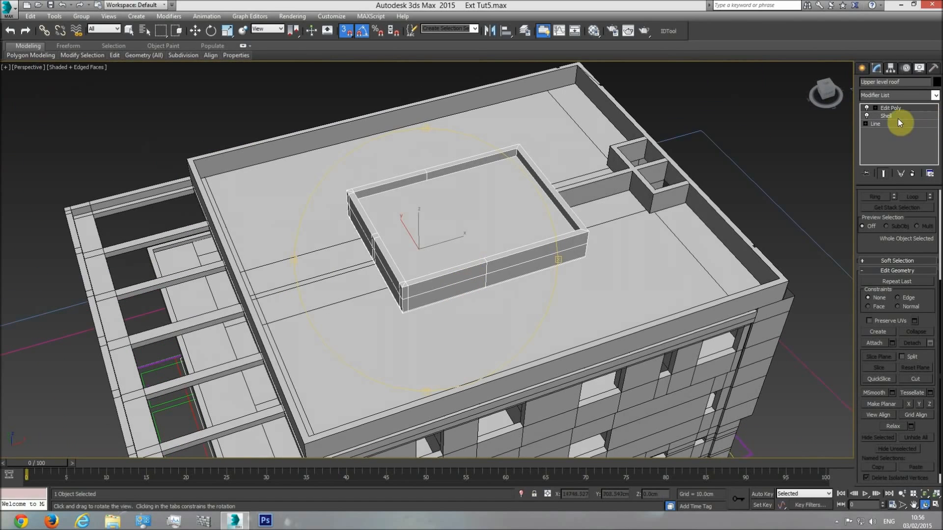
scroll(912, 291, up, 5)
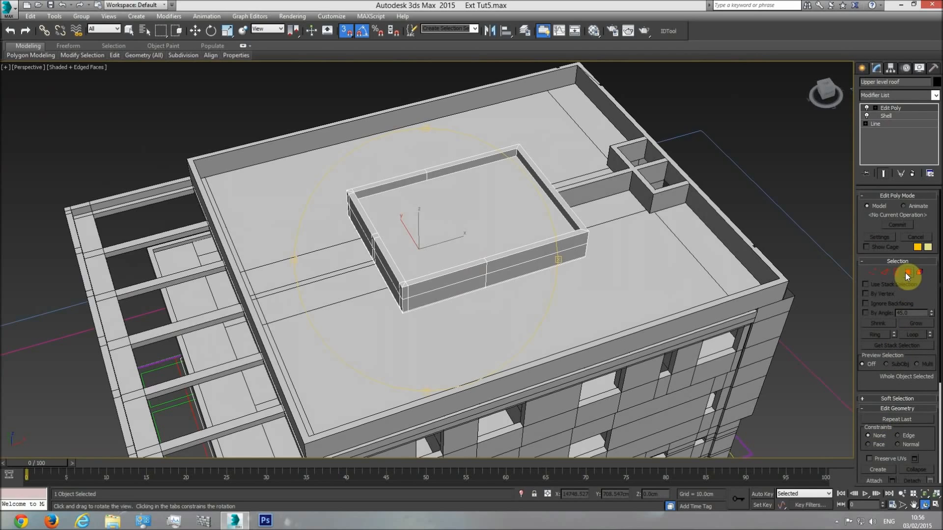
Select the four lower wall polygons around the roof block's pergola-side end: two on the short side and one on each long side.
click(908, 273)
click(446, 296)
key(w)
click(129, 31)
scroll(414, 331, up, 3)
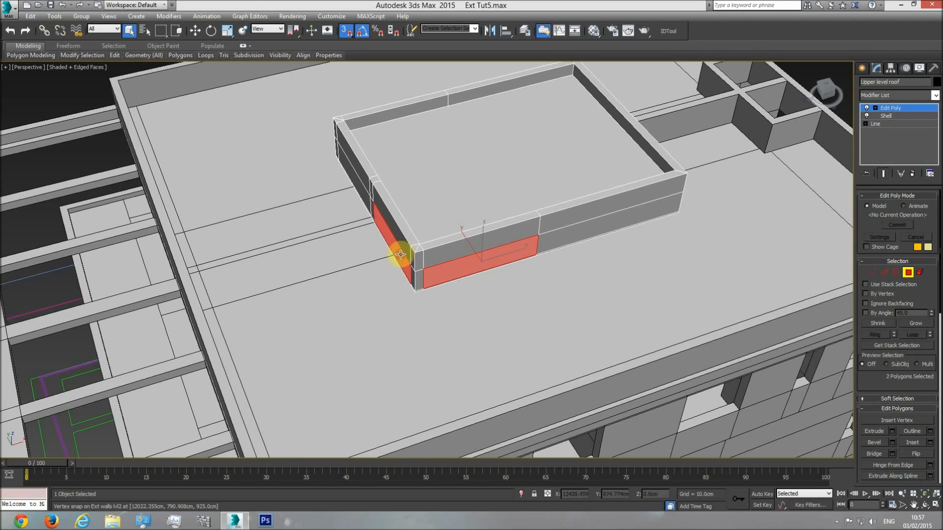
ctrl+click(358, 186)
click(925, 504)
drag(459, 306, 295, 280)
right_click(292, 290)
ctrl+click(283, 309)
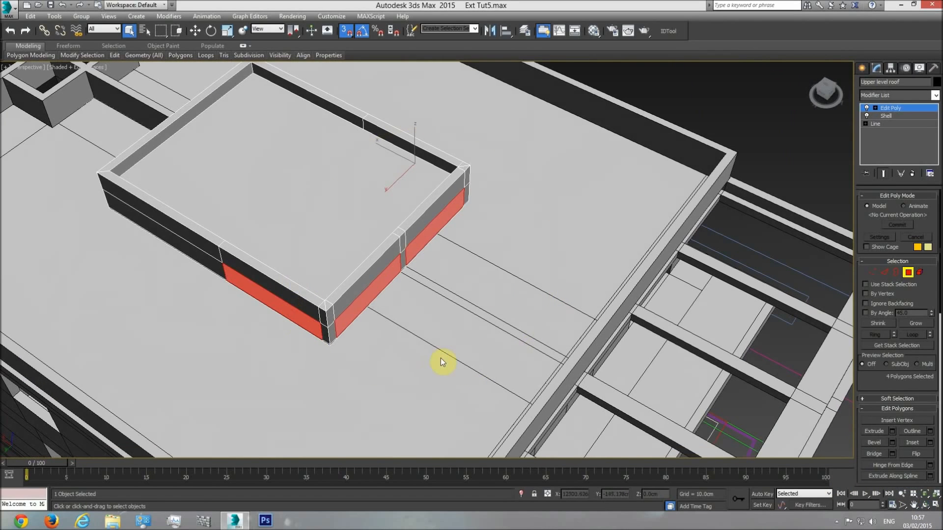
Extrude the four selected wall polygons by -20 cm, checking the depth against the plan drawing from above.
key(t)
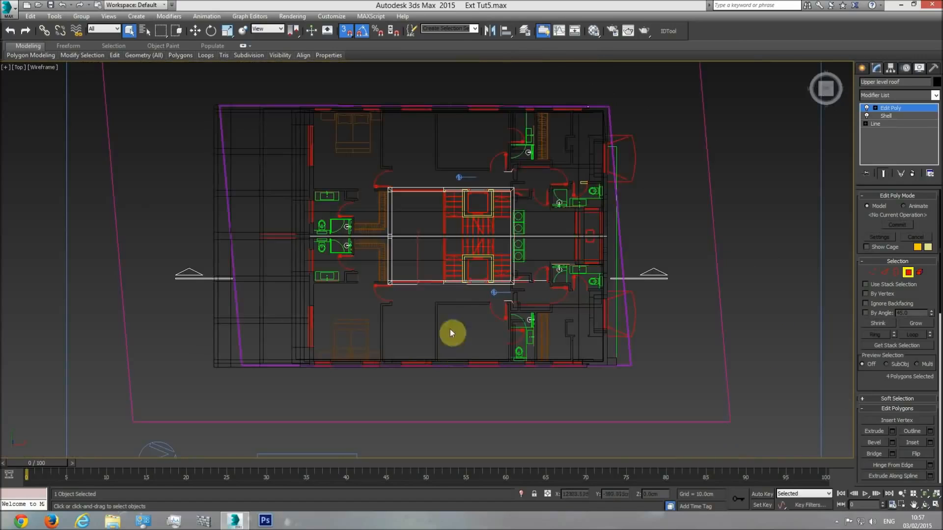
scroll(405, 311, up, 5)
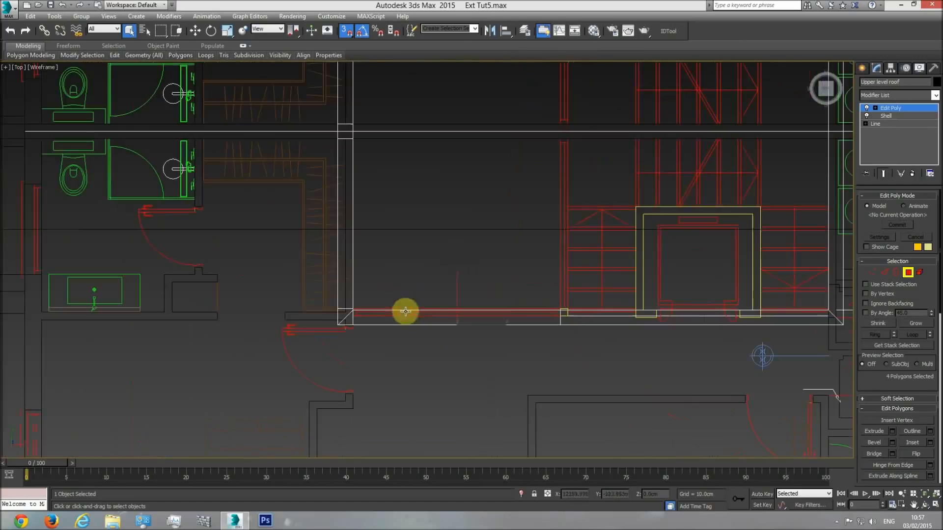
click(891, 430)
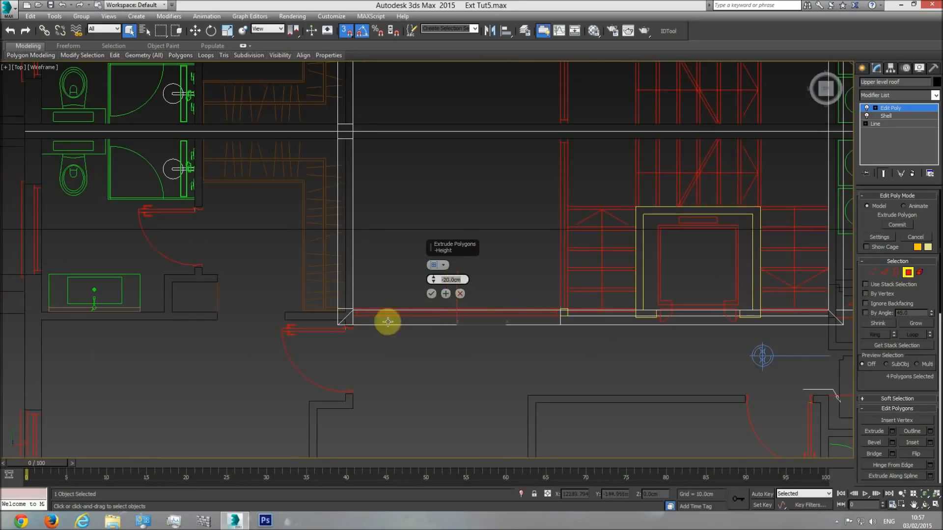
scroll(385, 322, up, 8)
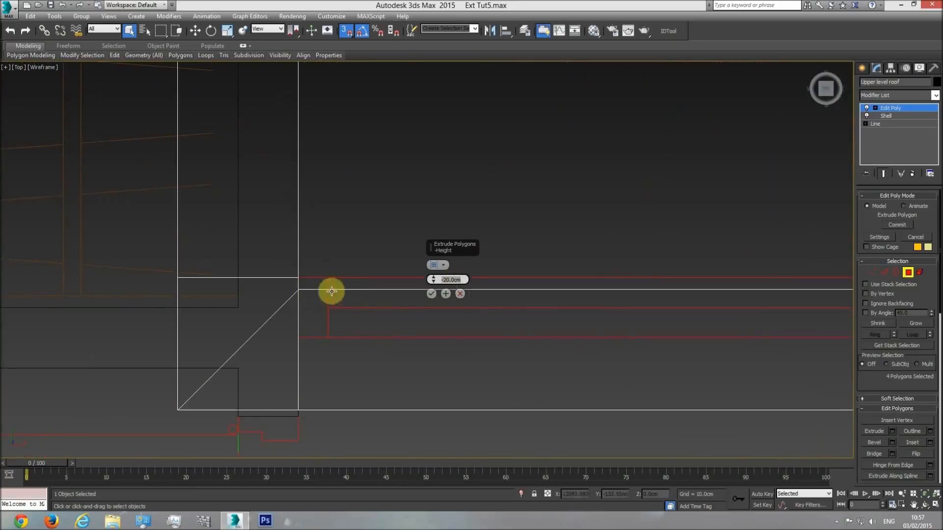
mouse_move(432, 280)
mouse_down()
mouse_move(435, 257)
mouse_move(438, 290)
mouse_up()
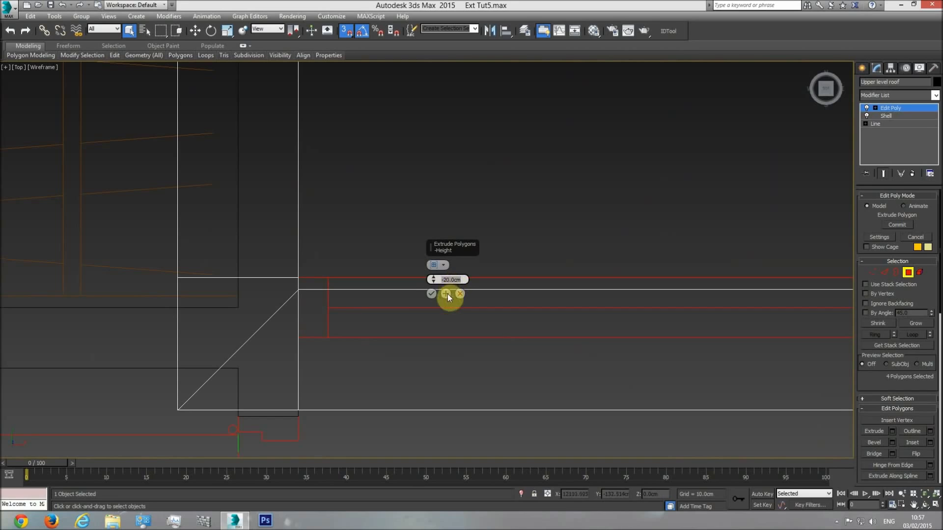
click(430, 294)
key(p)
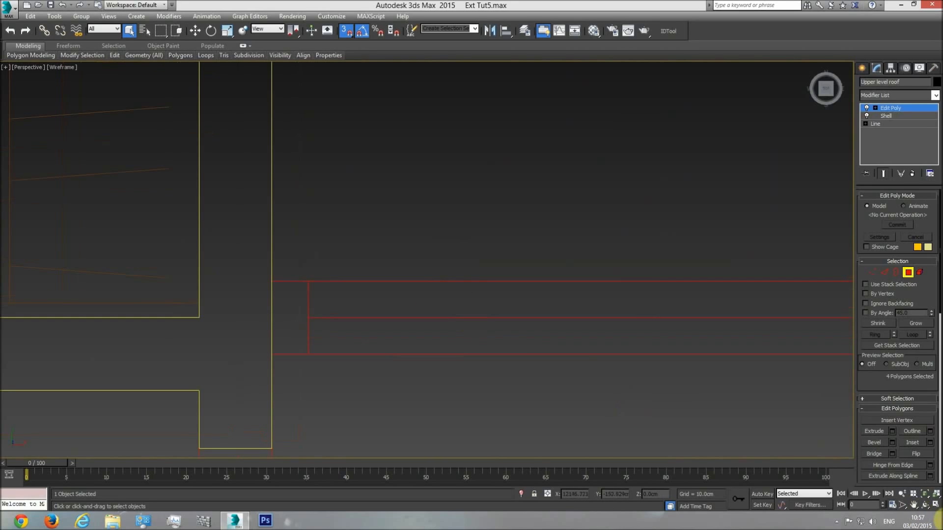
Delete the four recessed polygons to open the roof block's walls, and leave polygon editing.
click(923, 492)
key(F3)
key(ctrl+r)
mouse_move(402, 270)
mouse_down()
mouse_move(421, 207)
mouse_move(419, 251)
mouse_move(512, 259)
mouse_move(485, 267)
mouse_move(434, 261)
mouse_up()
scroll(431, 212, down, 3)
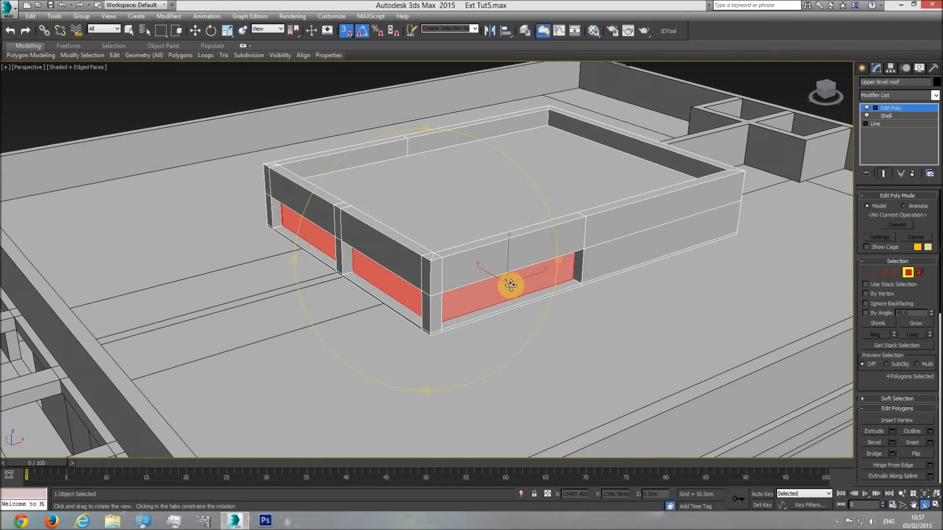
key(Delete)
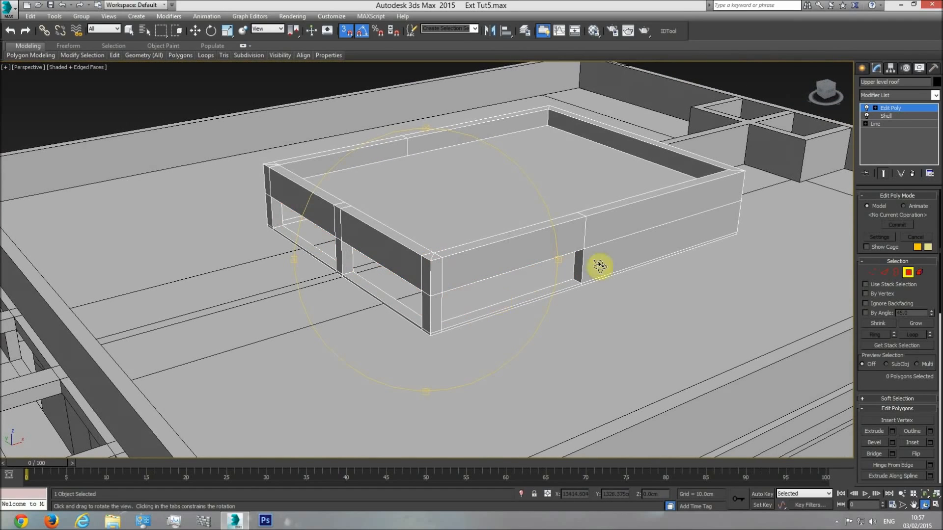
click(900, 105)
Deselect the roof block and inspect its new openings together with the whole building in perspective.
middle_drag(470, 297, 484, 309)
scroll(482, 305, down, 4)
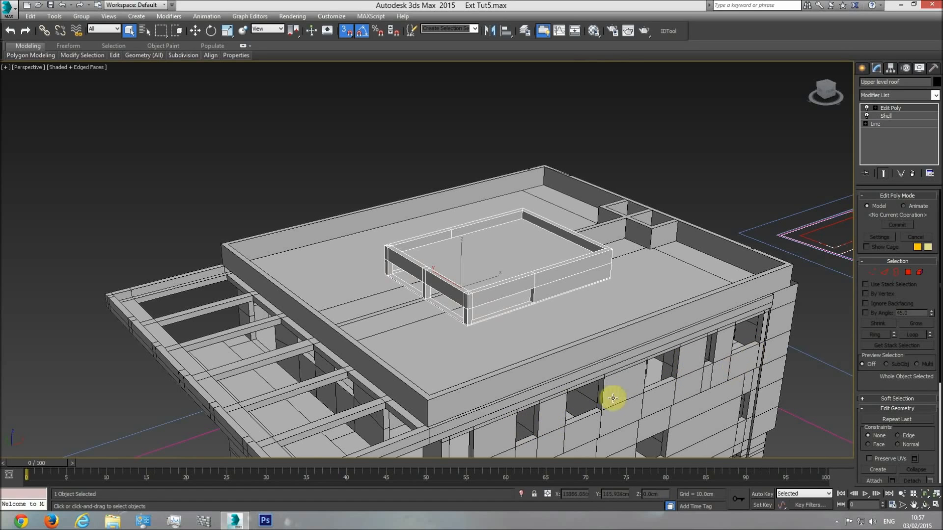
middle_drag(576, 353, 561, 320)
scroll(562, 323, down, 2)
click(768, 287)
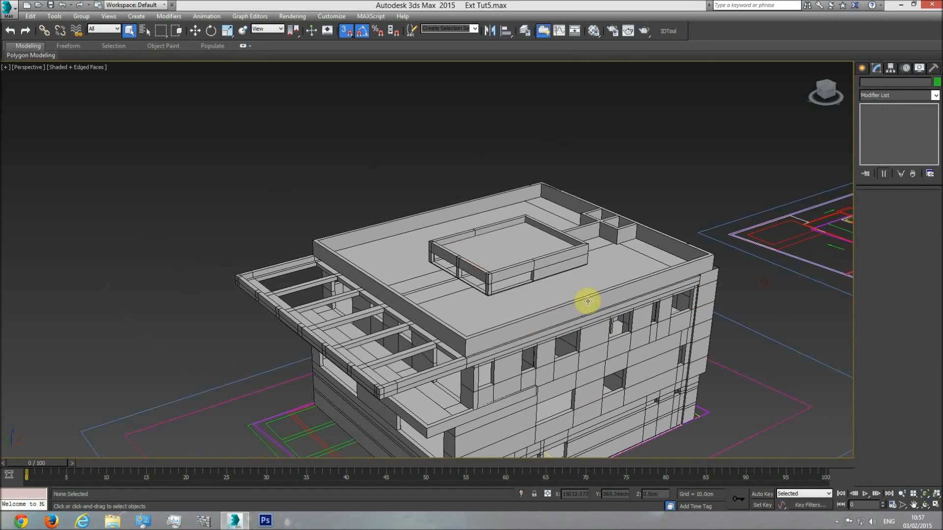
scroll(513, 295, up, 3)
middle_drag(526, 303, 483, 304)
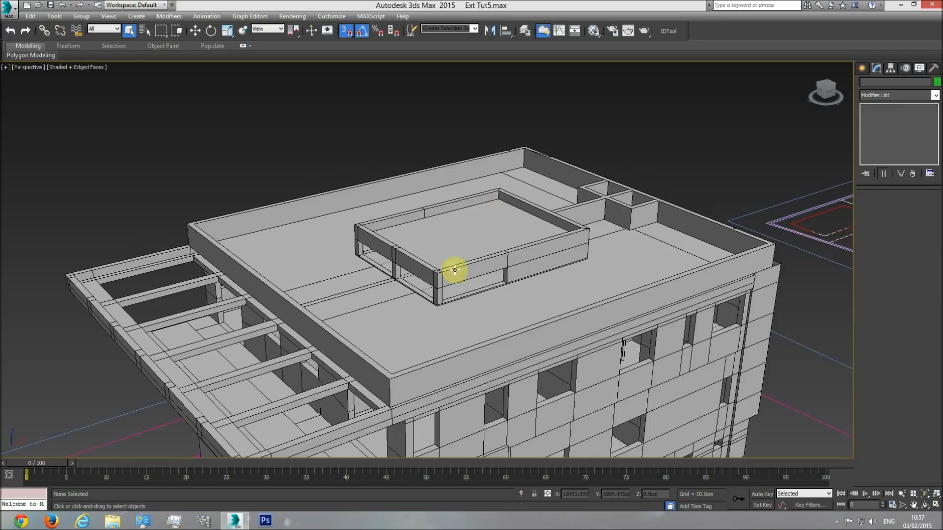
scroll(476, 247, down, 2)
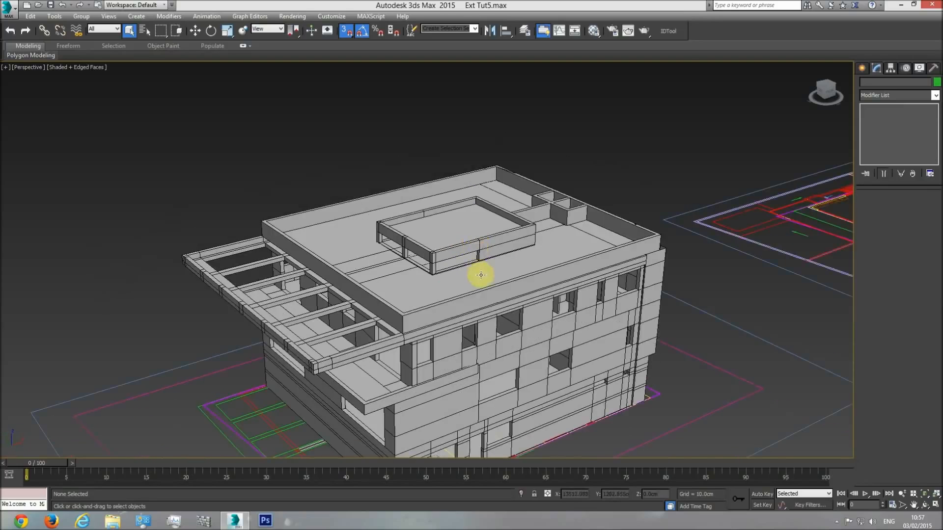
Examine the raised slab at the roof's edge in the section drawing and its L-shaped outline in the roof plan.
key(t)
scroll(468, 289, down, 6)
middle_drag(219, 288, 368, 282)
scroll(354, 268, up, 4)
scroll(516, 268, up, 4)
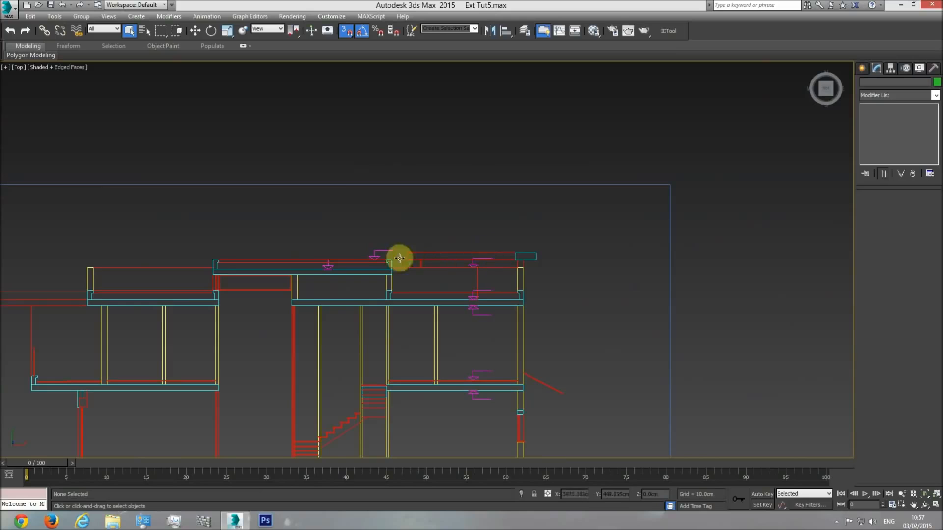
scroll(487, 267, down, 8)
middle_drag(583, 305, 537, 330)
scroll(545, 324, up, 6)
scroll(549, 323, up, 5)
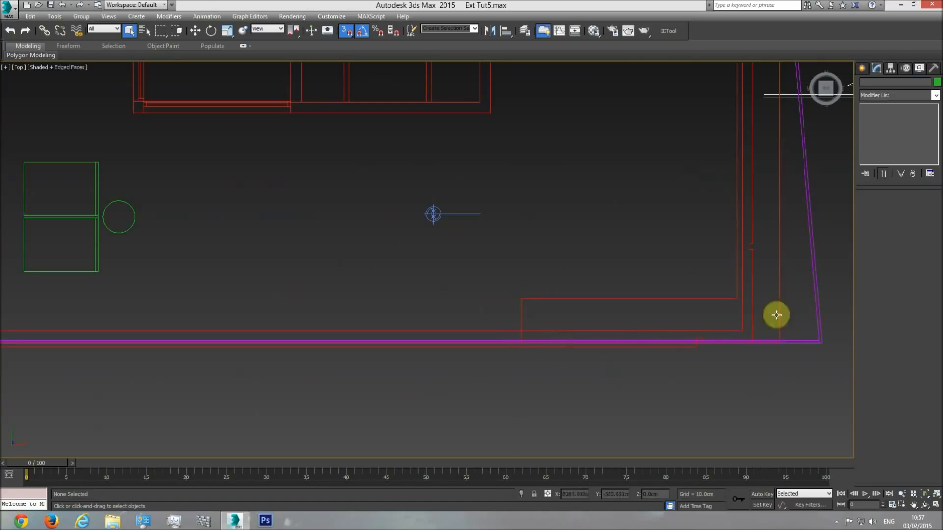
scroll(769, 201, down, 7)
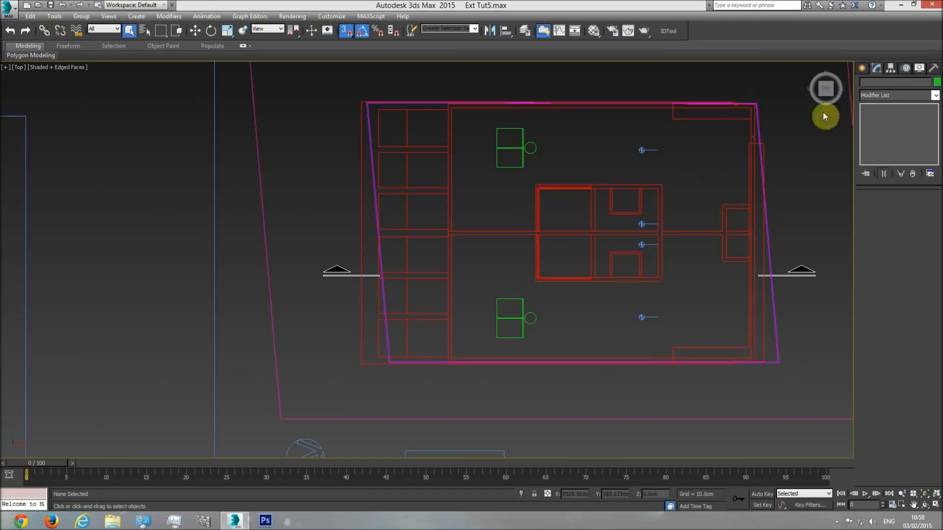
Start a vertex-snapped line along the inner edges of the L-shaped slab in the roof plan.
click(862, 68)
click(877, 84)
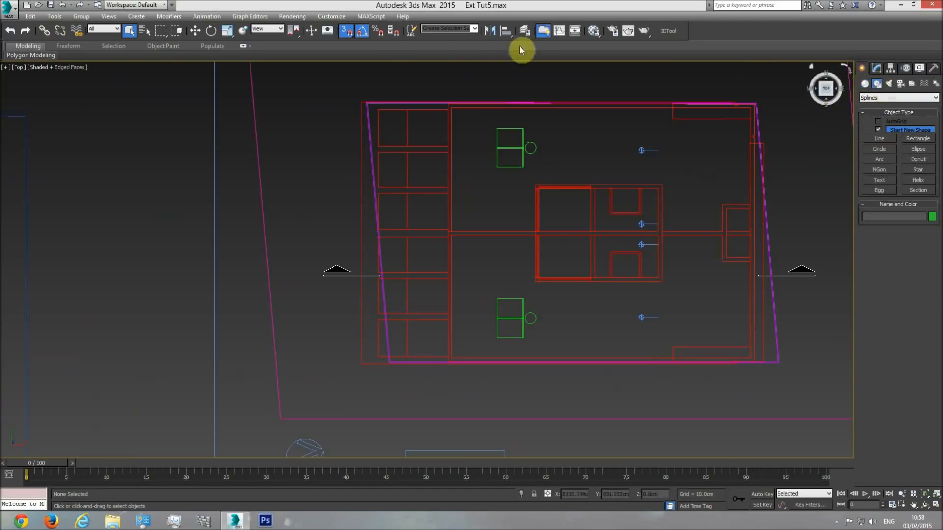
click(347, 32)
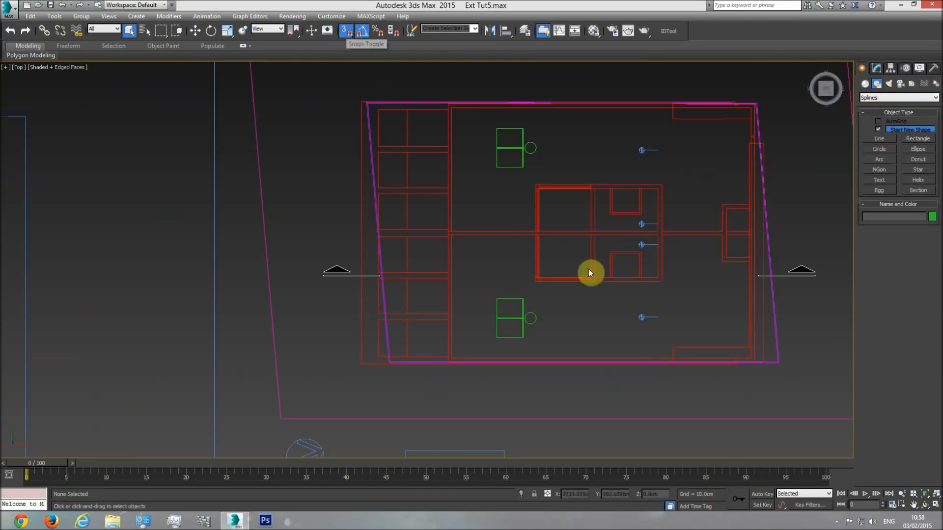
scroll(591, 305, up, 5)
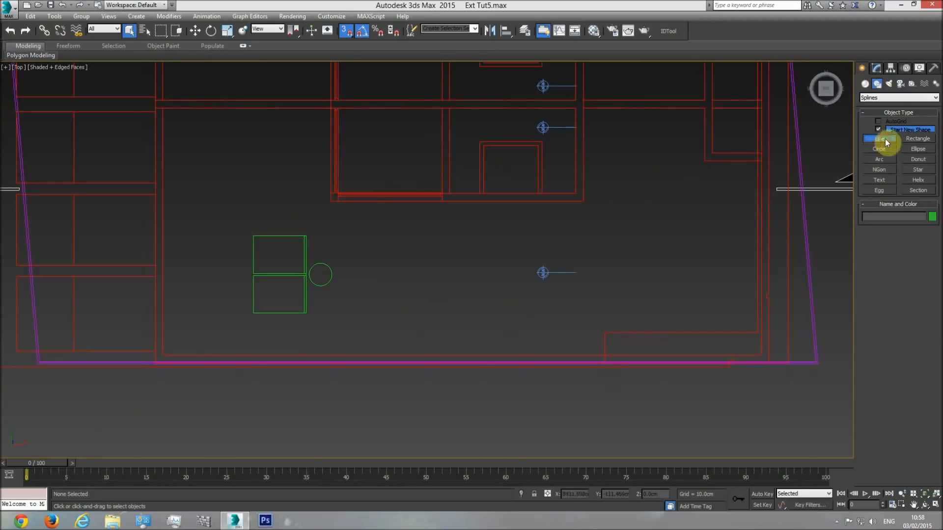
click(605, 332)
click(757, 333)
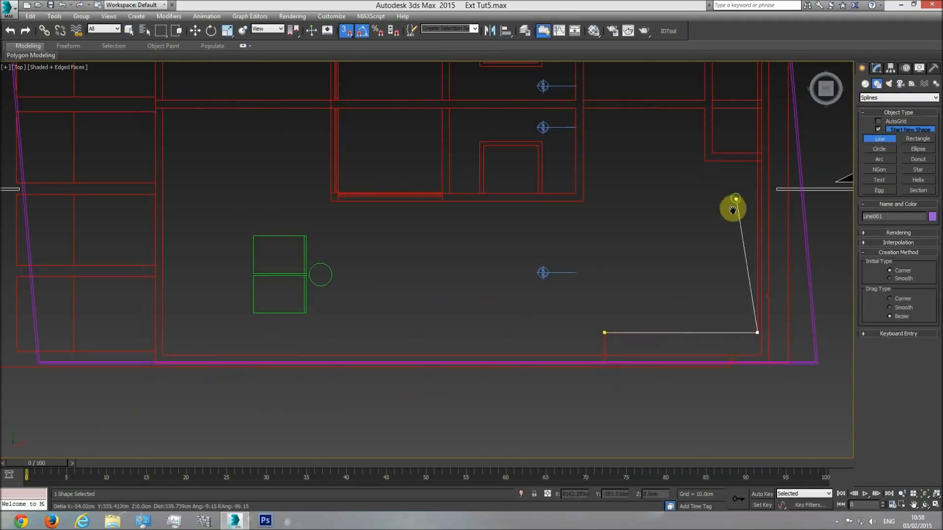
middle_drag(732, 210, 674, 445)
click(696, 168)
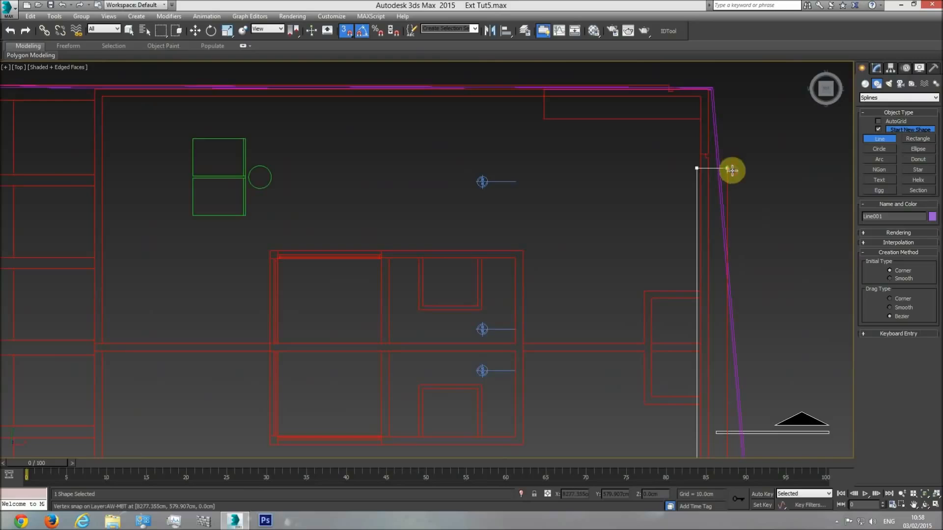
Continue the line around the slab's outer edges and close it into an L-shaped spline.
click(732, 170)
middle_drag(752, 375, 713, 160)
scroll(689, 387, up, 4)
click(693, 383)
scroll(410, 360, down, 3)
middle_drag(410, 360, 568, 377)
click(427, 383)
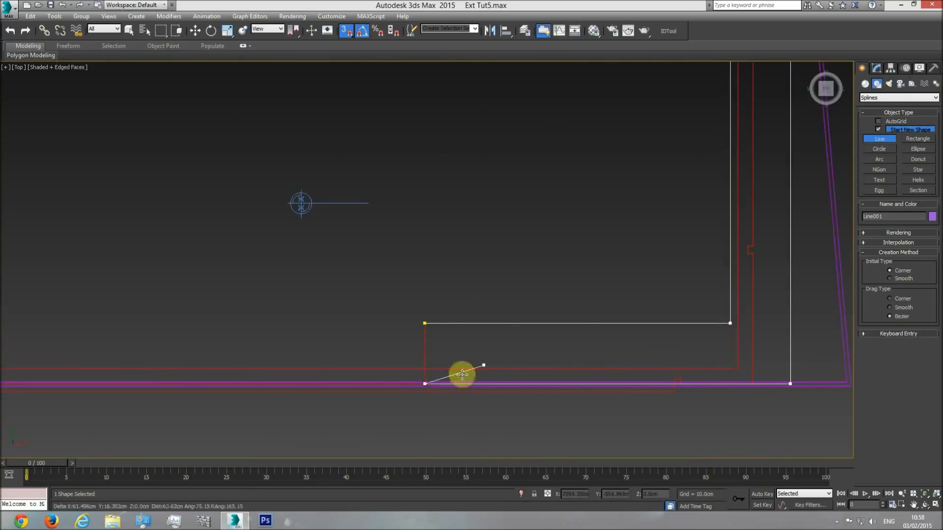
click(425, 324)
click(458, 293)
Measure the raised slab's thickness in the section drawing with a snapped box across its end.
scroll(540, 315, down, 6)
scroll(624, 320, down, 3)
scroll(202, 241, up, 3)
scroll(332, 267, up, 1)
scroll(594, 291, up, 3)
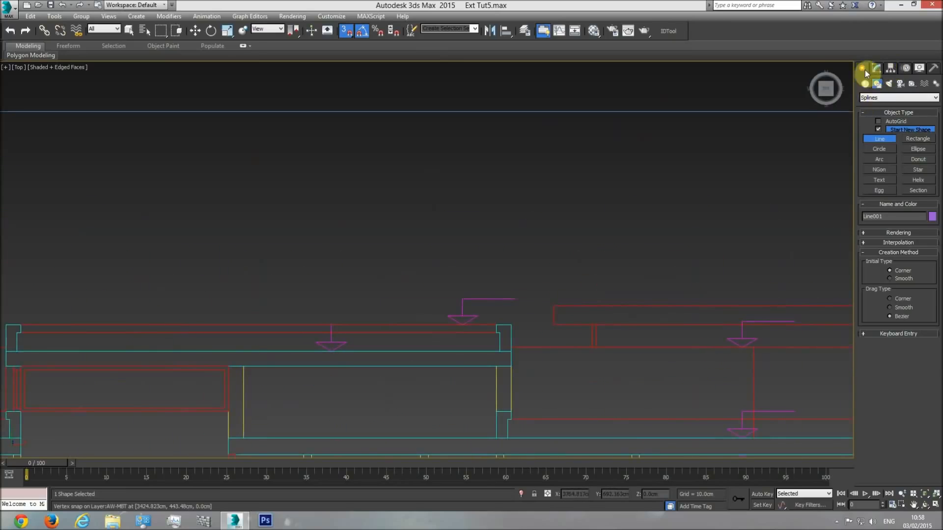
click(865, 84)
click(879, 132)
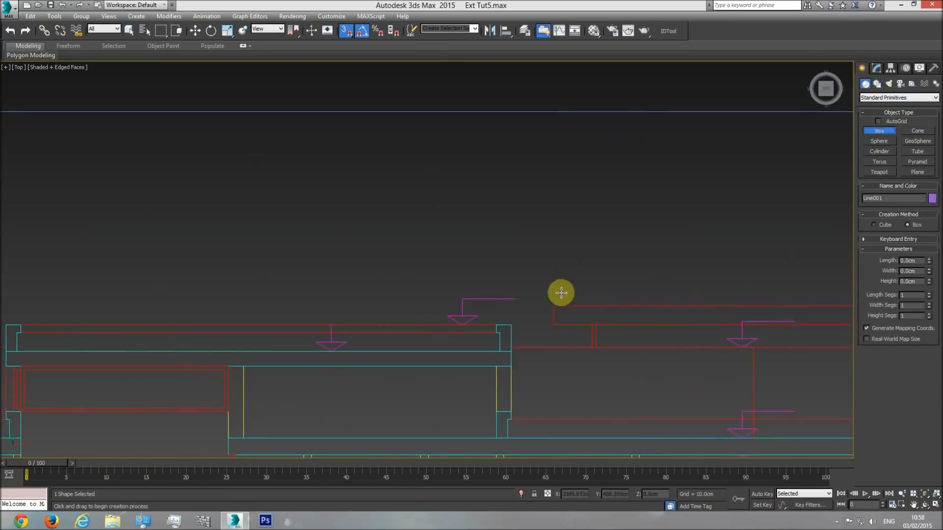
drag(556, 304, 561, 330)
click(589, 220)
scroll(606, 252, down, 3)
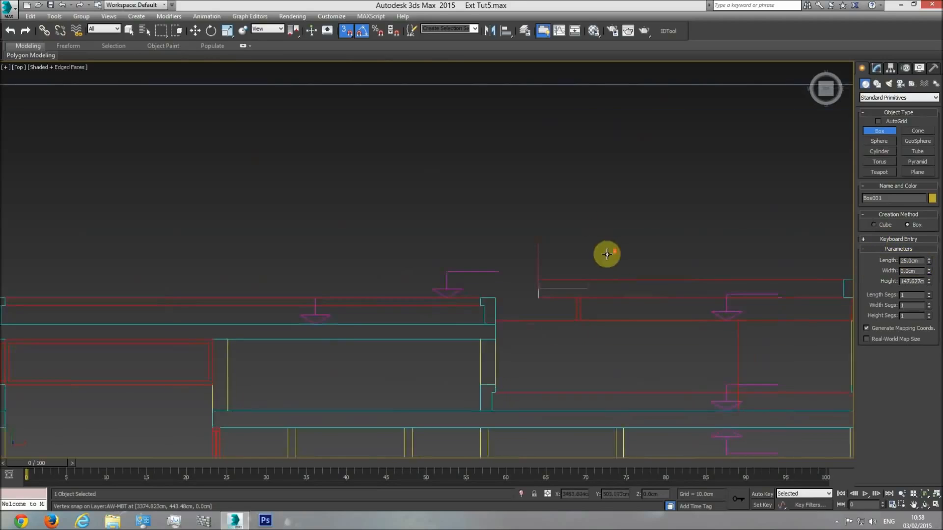
middle_drag(606, 253, 429, 278)
scroll(429, 278, down, 5)
right_click(676, 318)
Select the L-shaped outline and raise it freely about 278 cm above the roof plan, with snapping off.
scroll(674, 315, up, 8)
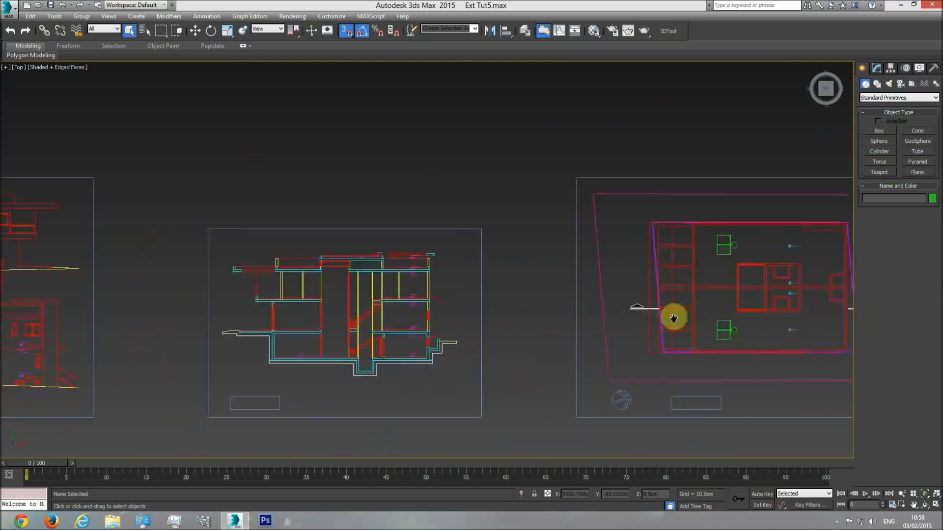
click(513, 310)
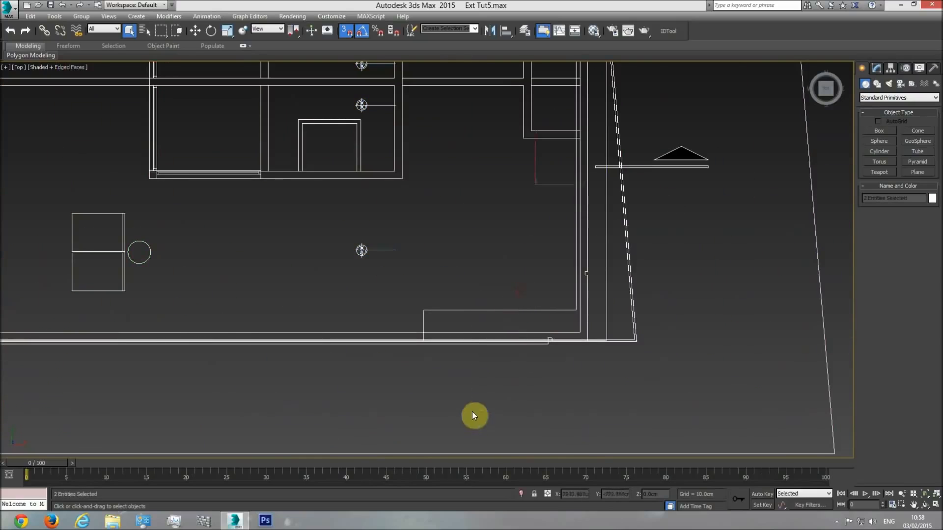
click(364, 339)
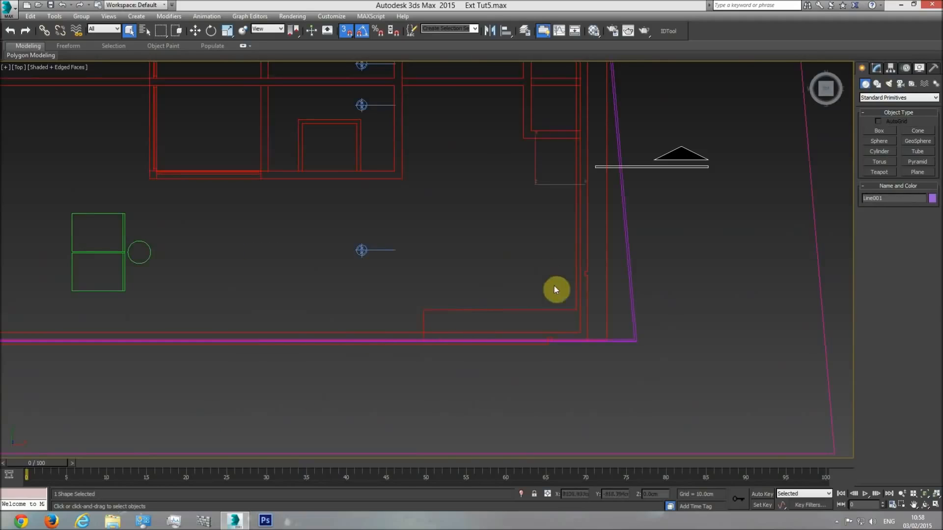
key(p)
click(925, 495)
click(924, 504)
drag(510, 334, 316, 120)
click(195, 30)
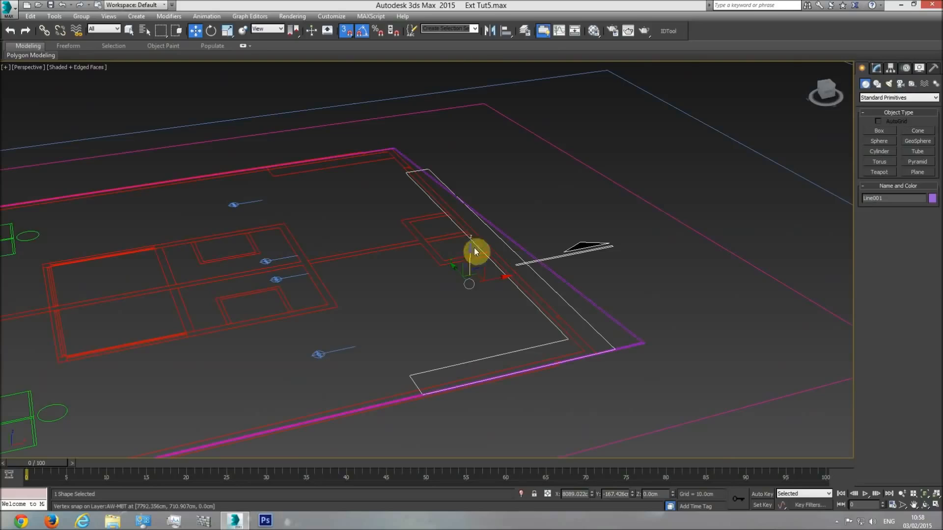
click(347, 31)
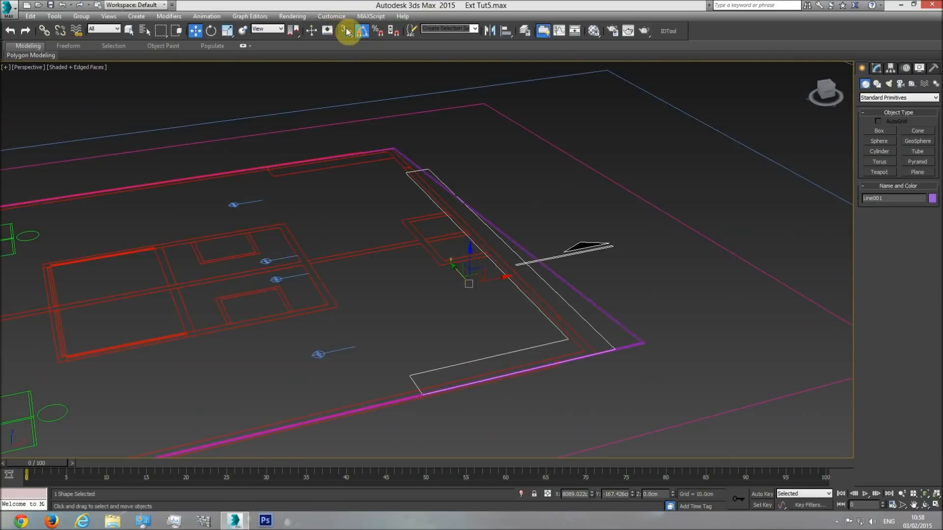
drag(469, 241, 461, 154)
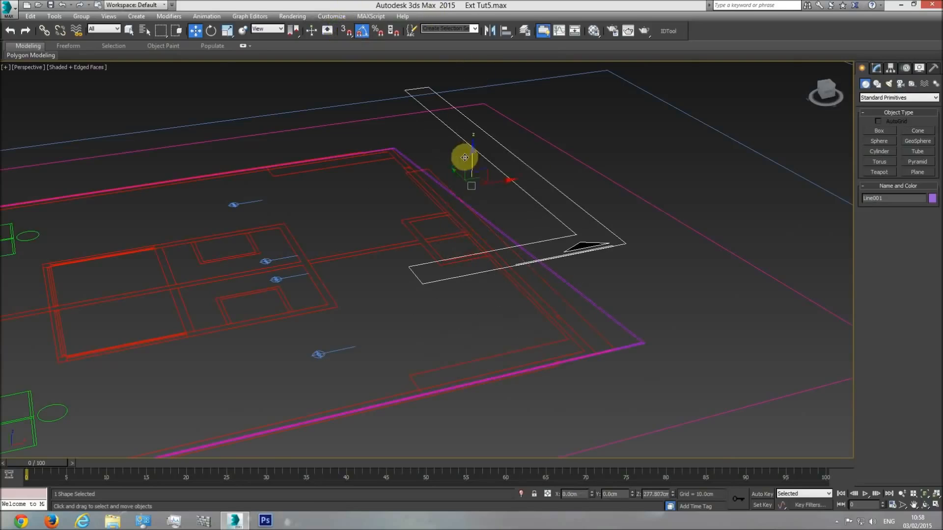
Apply a Shell modifier to the L-shaped outline with an outer amount of 20 cm.
click(877, 70)
click(935, 95)
drag(933, 238, 939, 405)
click(893, 175)
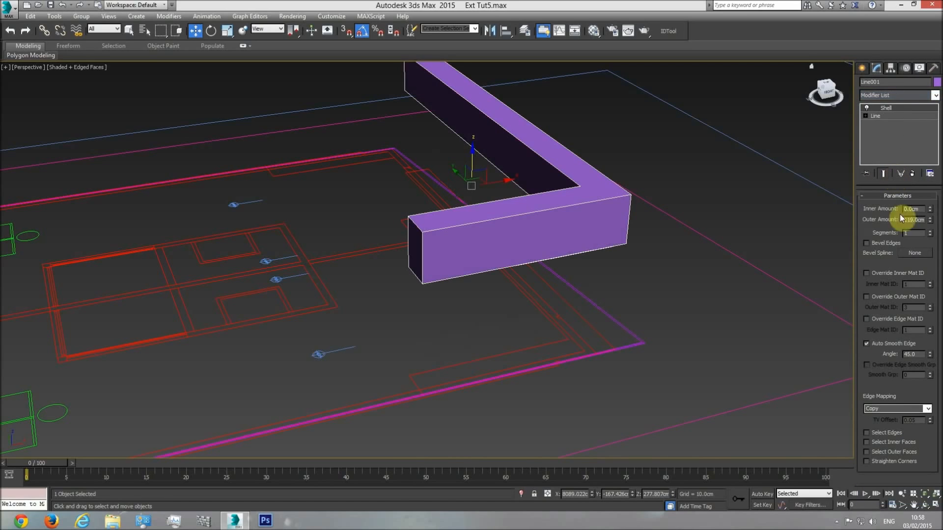
text(20)
key(Return)
Re-measure the raised slab's end thickness in the section drawing with a snapped box, and cancel the box without keeping it.
middle_drag(521, 279, 573, 294)
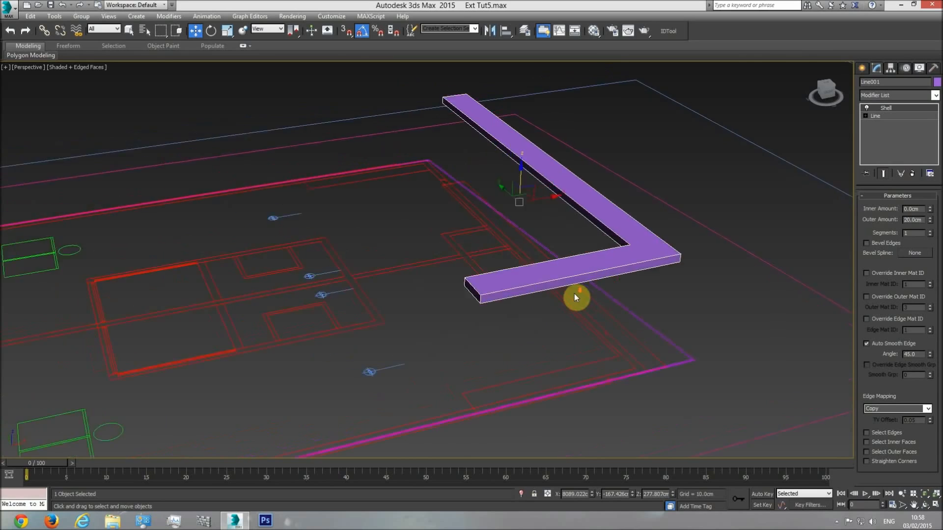
scroll(570, 295, down, 4)
key(t)
scroll(497, 297, down, 8)
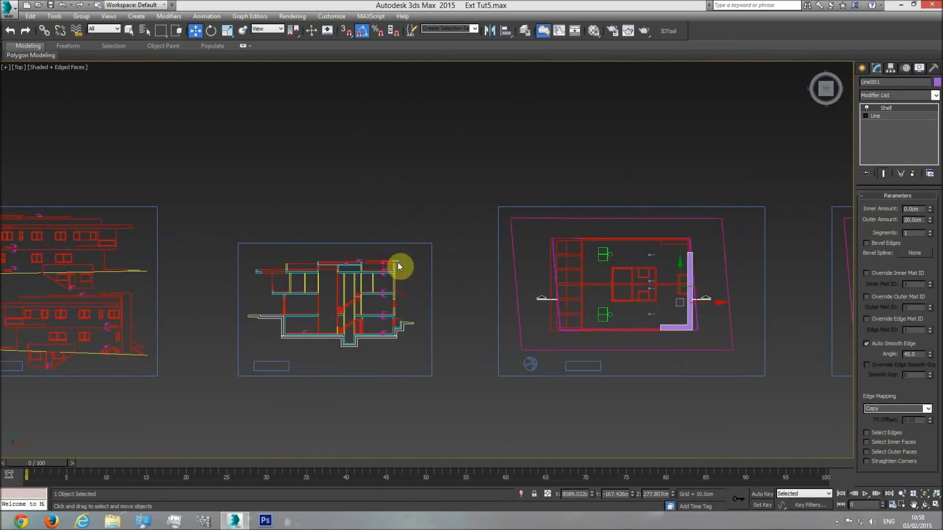
scroll(398, 263, up, 7)
click(861, 68)
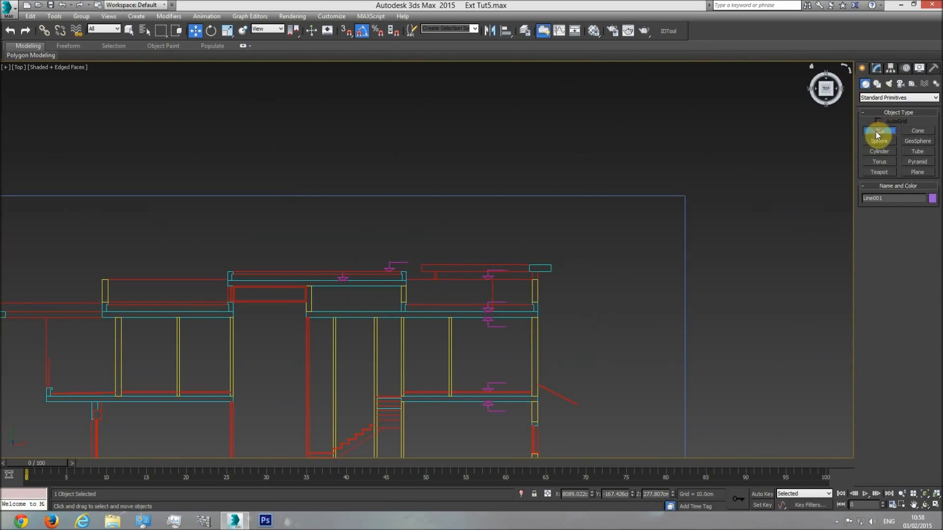
click(876, 132)
click(350, 31)
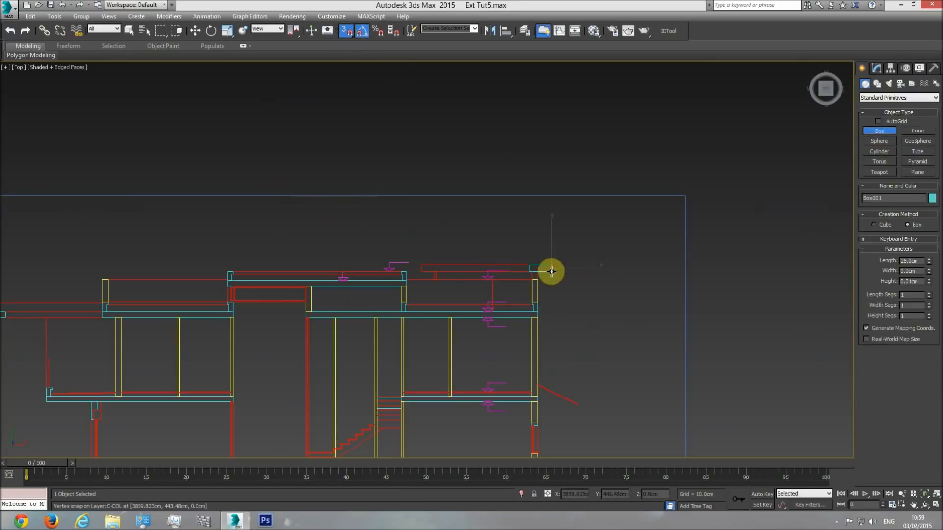
right_click(574, 221)
Set the outer amount of the L-shaped slab's Shell modifier to 25 cm.
middle_drag(641, 262, 551, 244)
scroll(551, 244, down, 3)
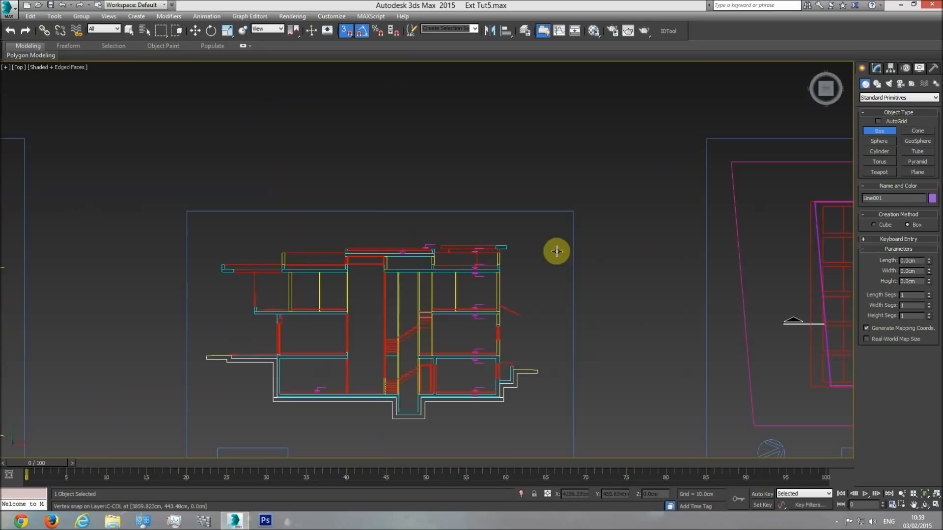
middle_drag(606, 258, 421, 242)
key(f)
scroll(511, 257, down, 8)
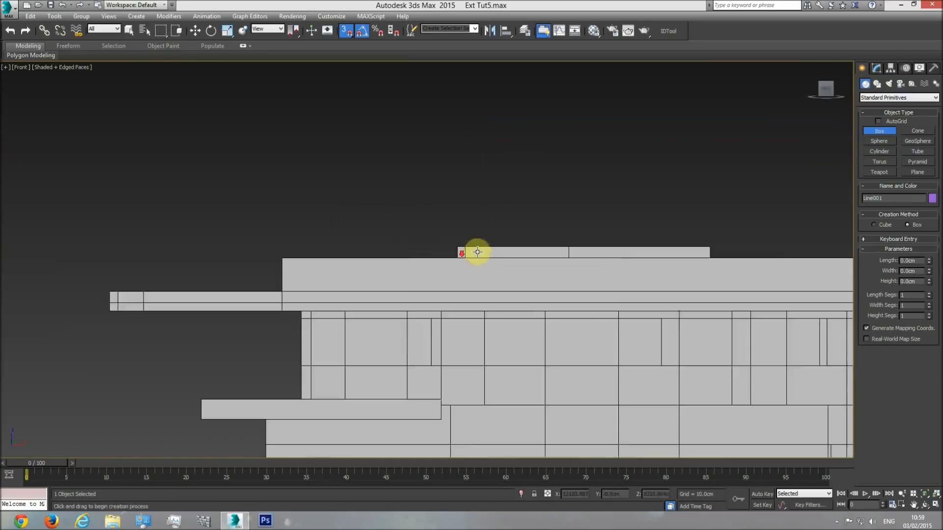
scroll(286, 263, up, 10)
key(w)
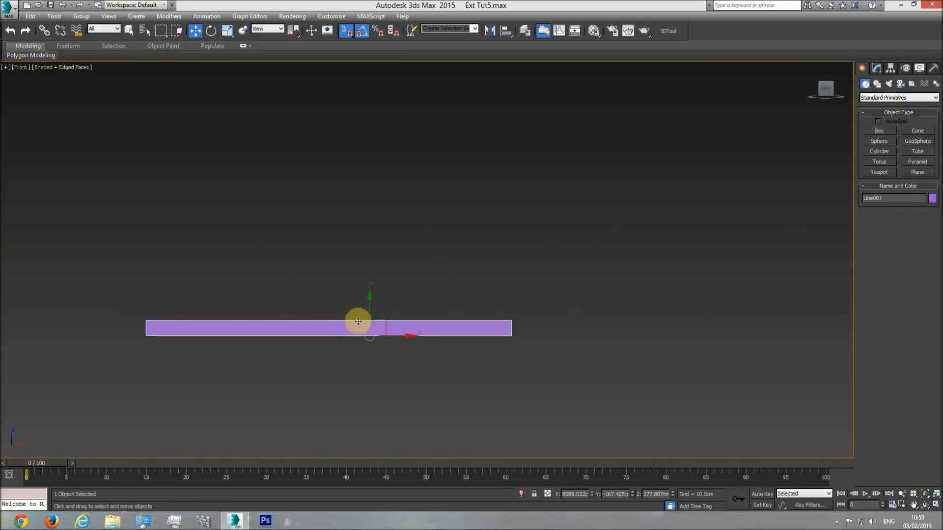
click(876, 68)
text(25)
key(Return)
Move the L-shaped slab across to the building in the front view, to a height of about 1239 cm.
middle_drag(538, 222, 357, 226)
scroll(359, 226, down, 8)
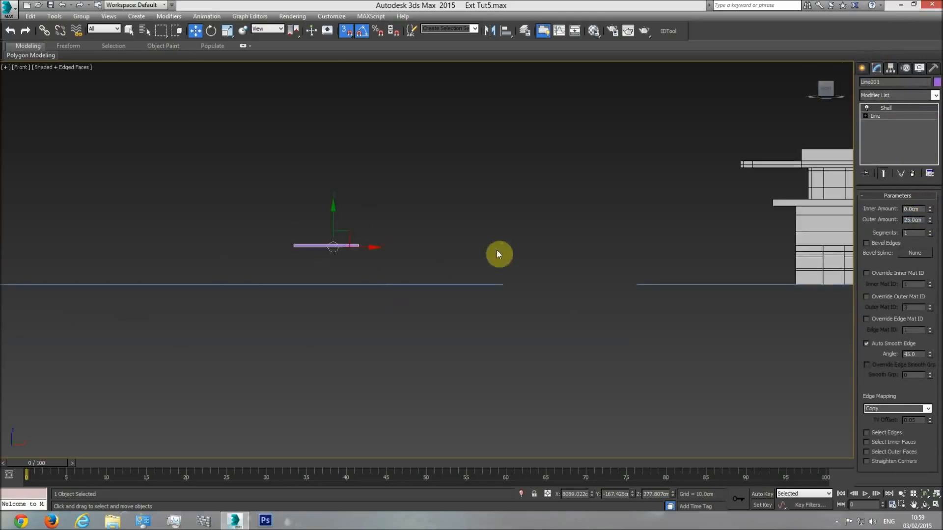
middle_drag(497, 250, 227, 284)
drag(129, 266, 588, 191)
Compare the slab's position with the building and the roof plan in a wireframe top view.
key(t)
middle_drag(633, 230, 385, 227)
scroll(385, 228, down, 4)
middle_drag(714, 282, 429, 276)
key(F3)
scroll(498, 258, up, 5)
scroll(497, 259, up, 4)
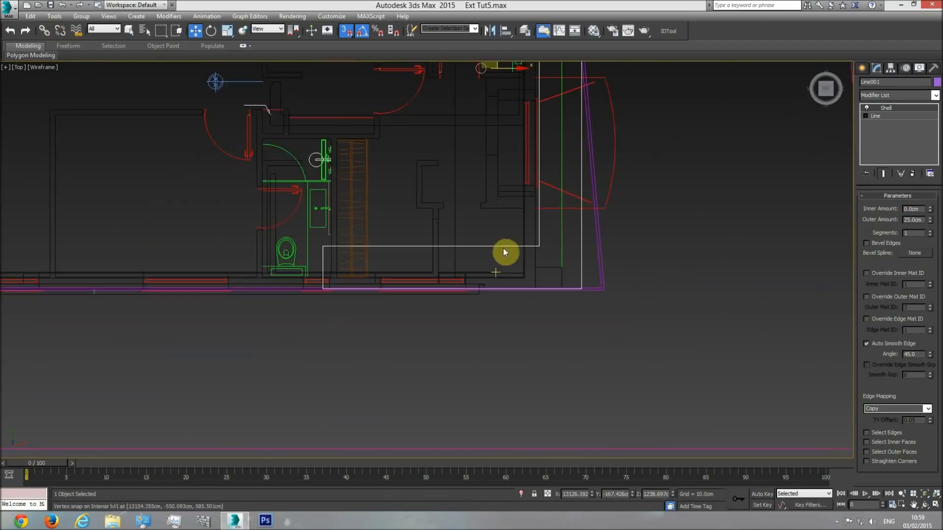
scroll(494, 295, down, 6)
scroll(515, 301, up, 7)
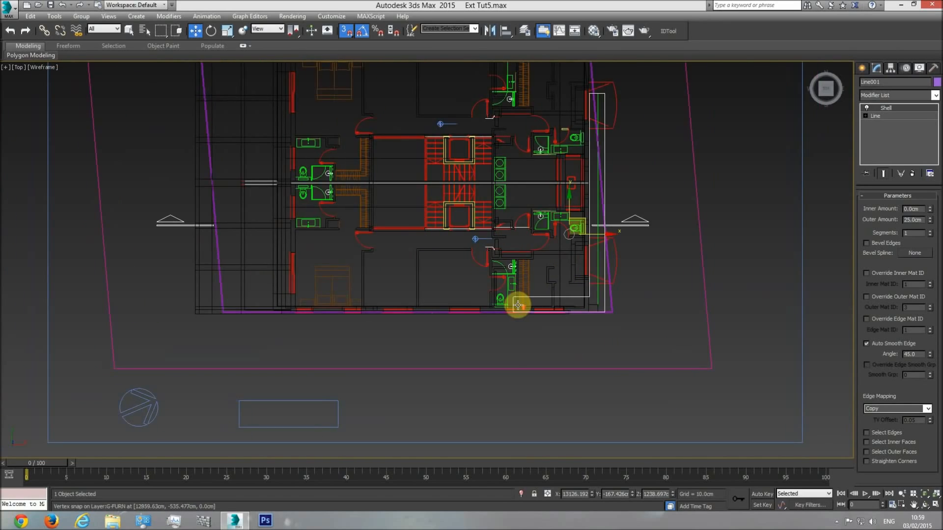
scroll(567, 295, down, 4)
scroll(653, 273, down, 3)
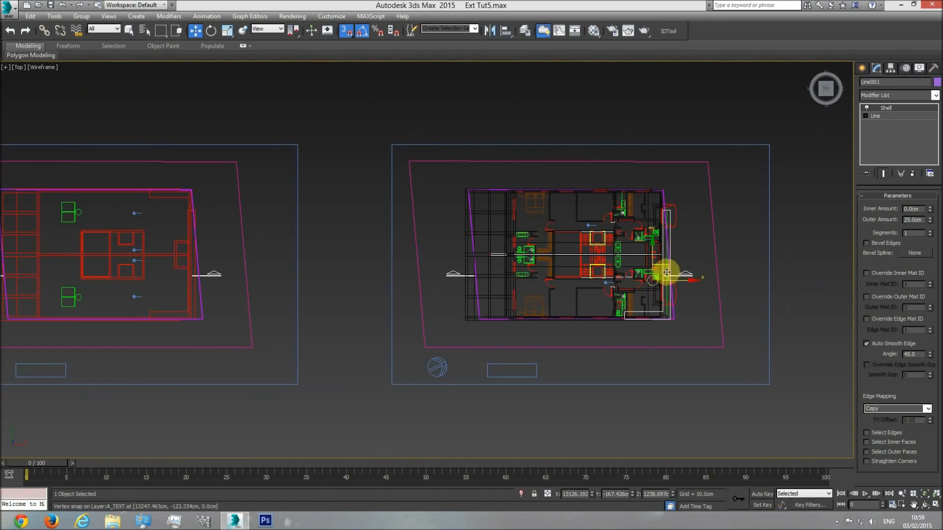
middle_drag(236, 295, 339, 279)
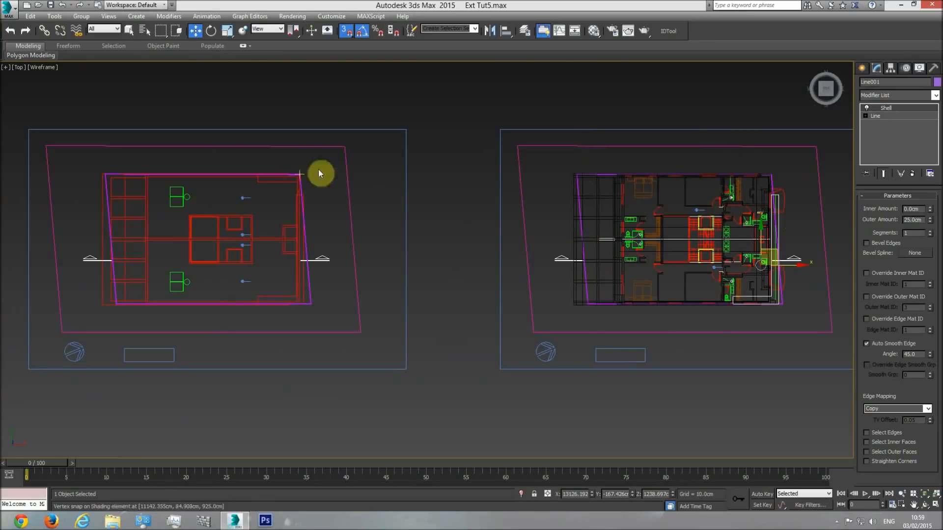
scroll(203, 317, up, 3)
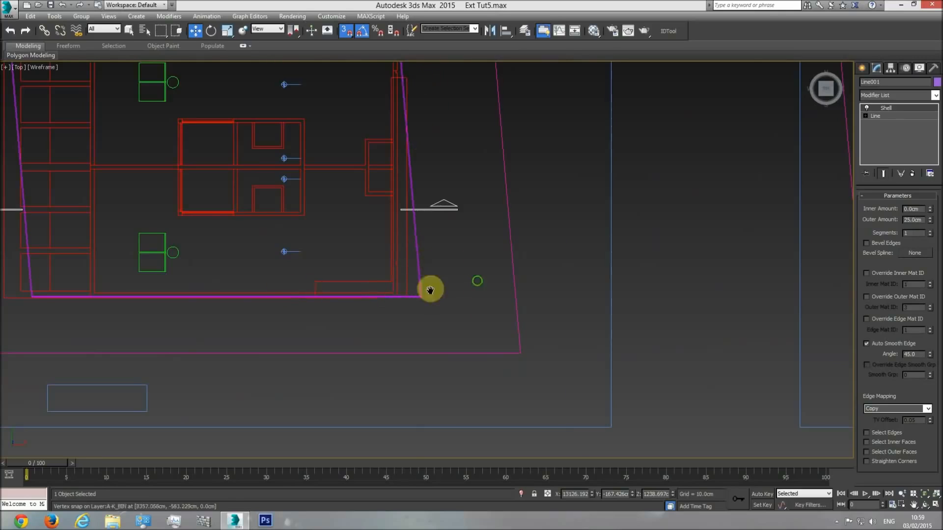
Move the L-shaped slab back to the roof plan and snap its short leg's inner corner to the matching corner of the drawn outline.
middle_drag(430, 290, 243, 333)
scroll(243, 334, down, 4)
drag(573, 293, 208, 363)
scroll(246, 288, up, 10)
scroll(260, 338, down, 4)
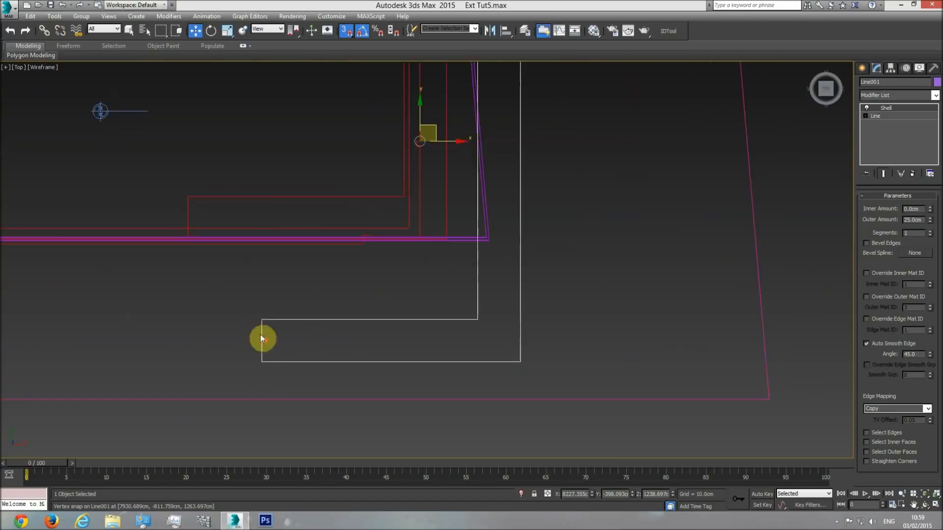
drag(261, 321, 187, 195)
Raise the L-shaped slab in the front view to about 2083 cm, clear of the building's height.
middle_drag(313, 221, 365, 293)
scroll(366, 294, down, 5)
key(f)
scroll(452, 286, down, 2)
middle_drag(208, 181, 259, 219)
drag(262, 223, 261, 200)
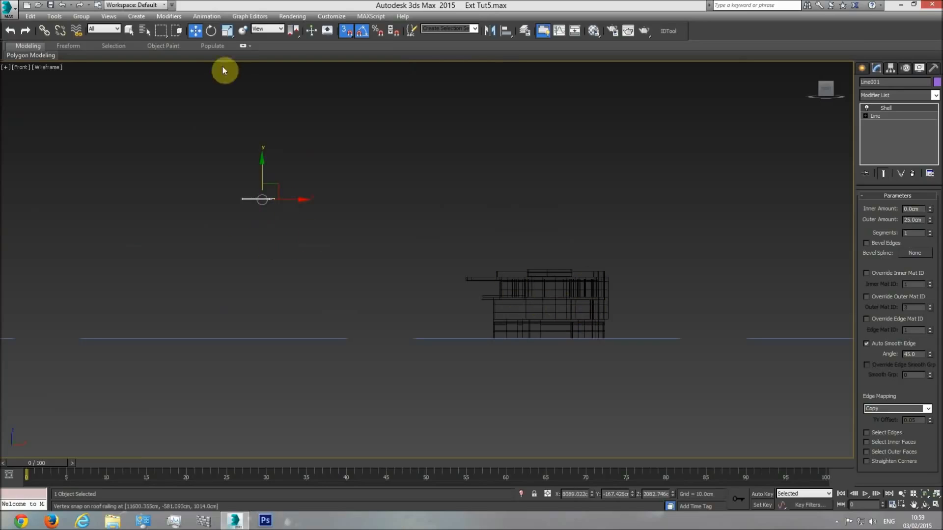
Select all the building objects without the slab and move them roughly over the roof plan in the top view.
click(129, 33)
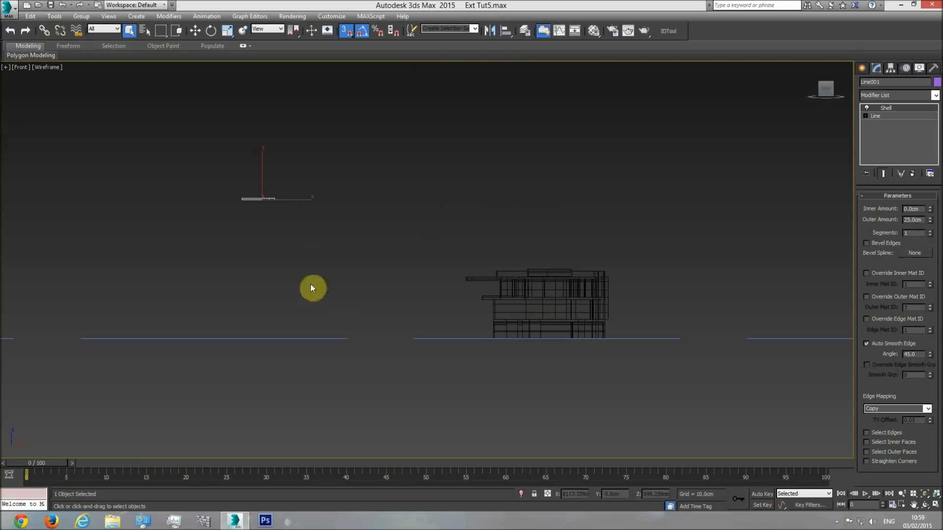
drag(602, 369, 640, 242)
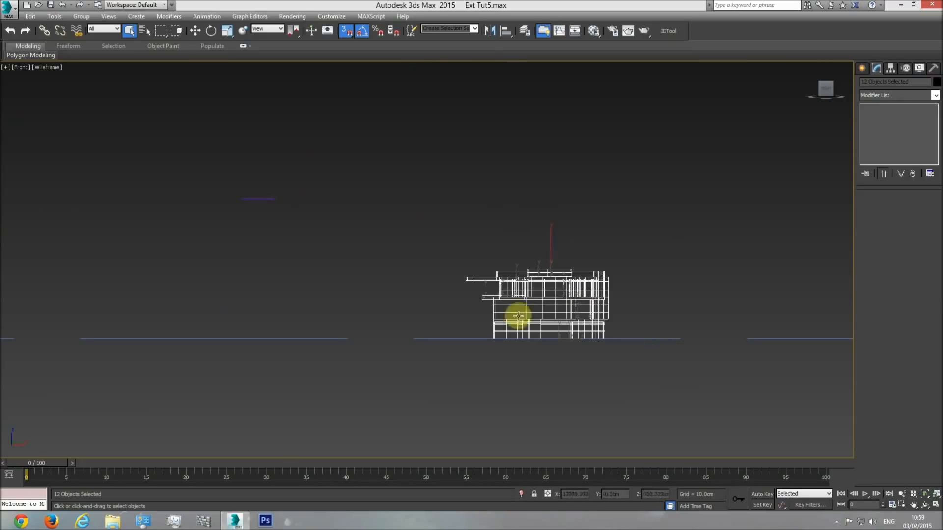
scroll(558, 313, down, 5)
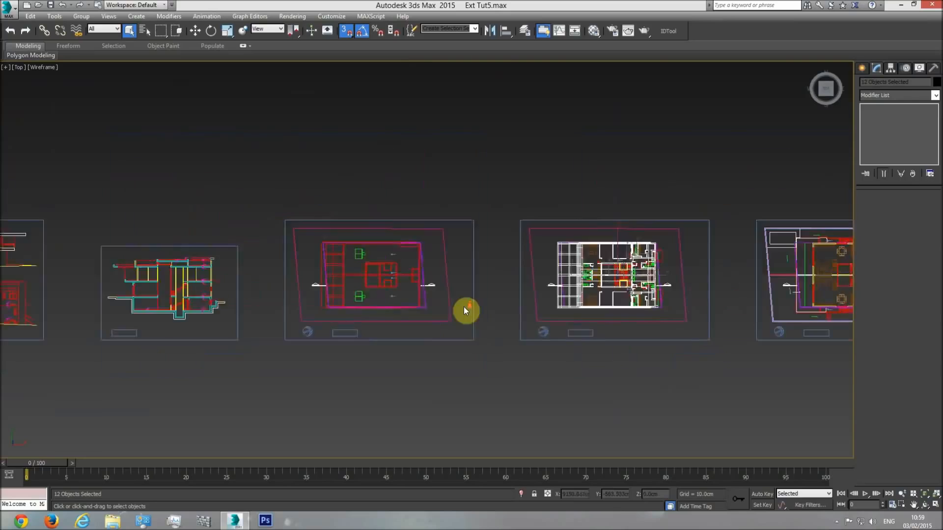
scroll(546, 302, up, 3)
click(195, 30)
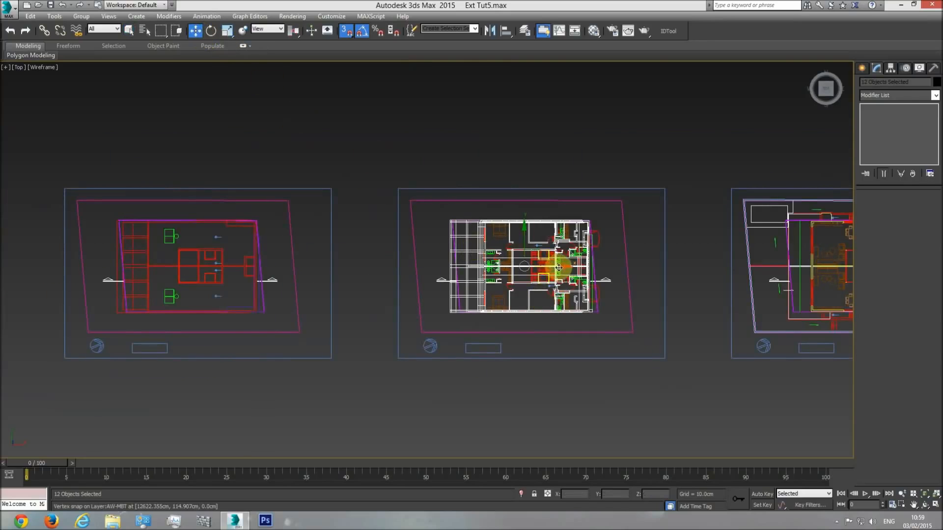
drag(559, 268, 175, 286)
Snap the selected building's outer corner to the matching corner of the roof plan.
scroll(152, 332, up, 6)
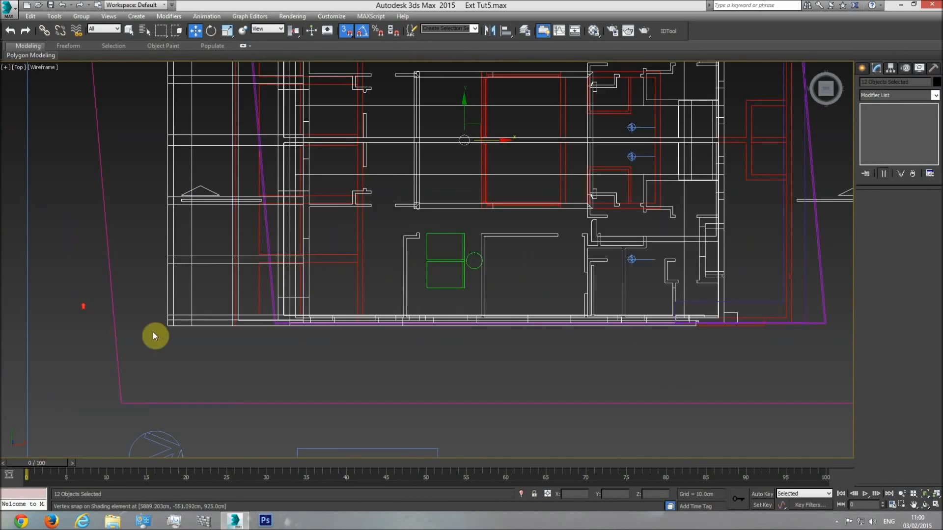
drag(169, 323, 304, 318)
scroll(337, 319, down, 5)
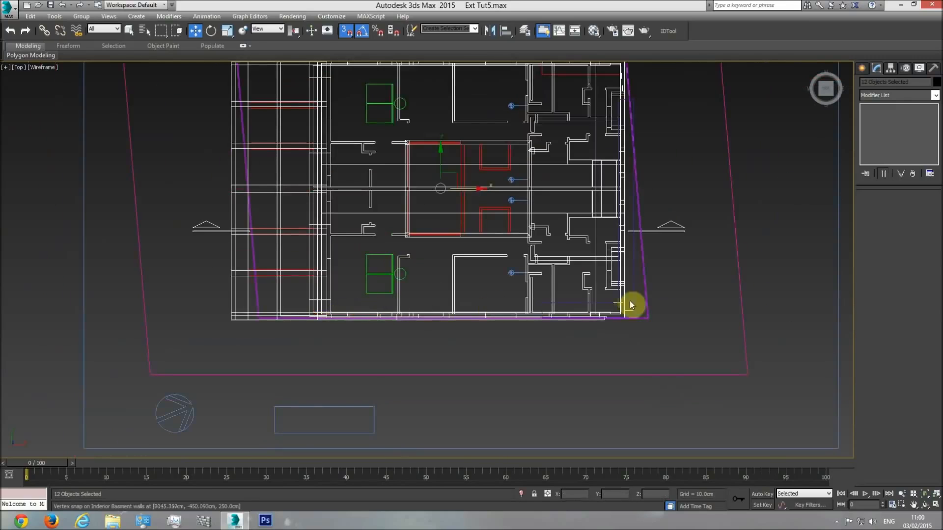
middle_drag(627, 305, 460, 320)
Select the L-shaped slab in the front view and lower it freely to about 1277 cm, just above the roof.
key(f)
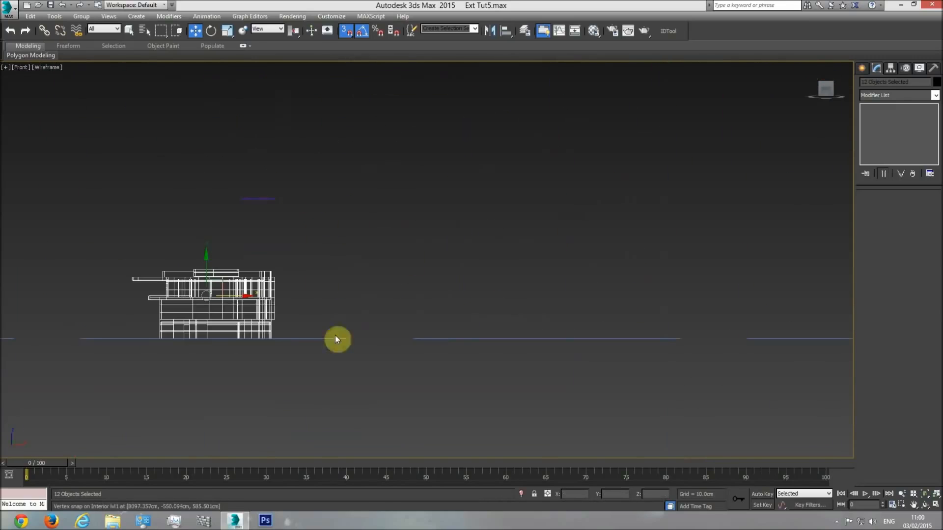
click(263, 199)
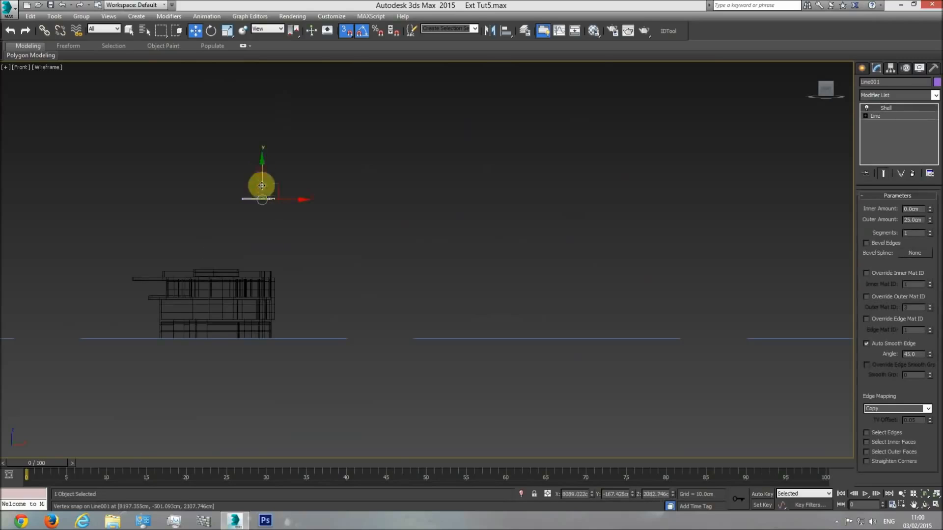
drag(262, 185, 259, 256)
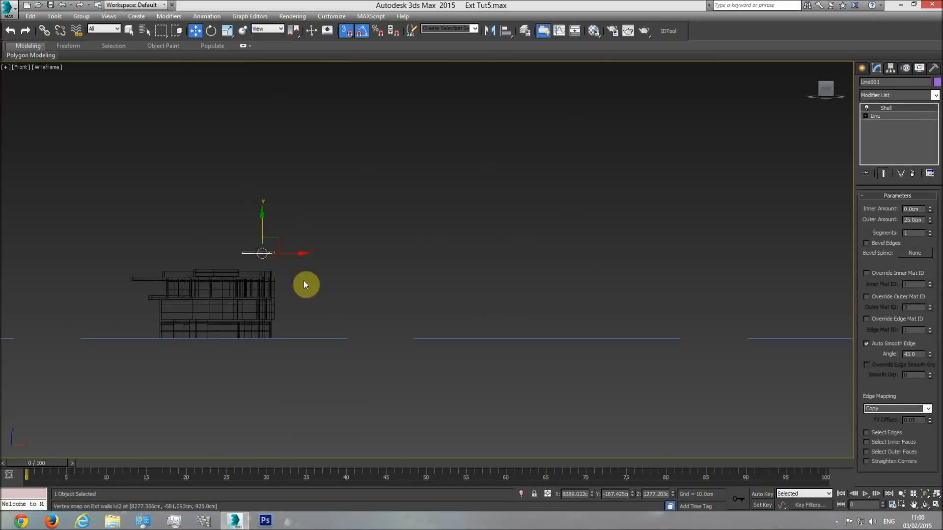
Inspect the L-shaped slab above the roof parapet in a shaded perspective view.
key(p)
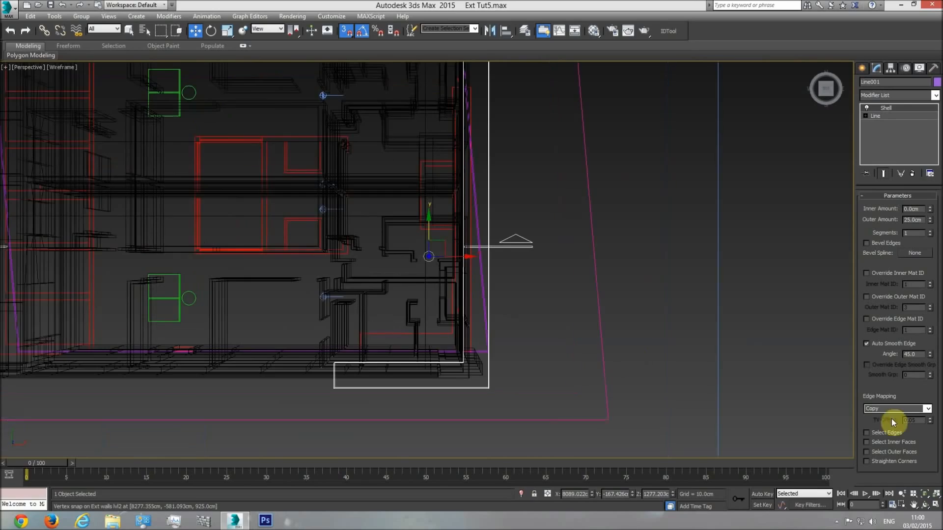
click(927, 494)
click(925, 505)
drag(453, 307, 486, 261)
key(F3)
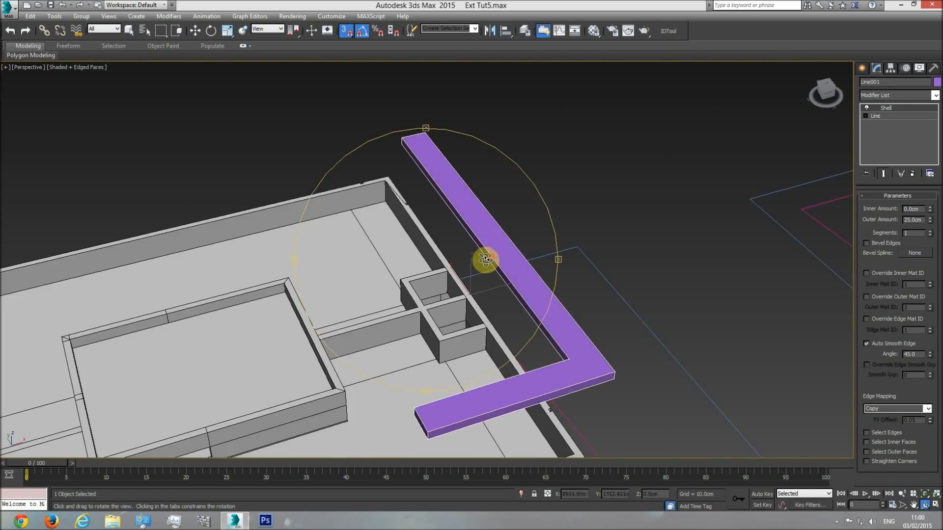
scroll(471, 250, down, 4)
scroll(455, 295, up, 4)
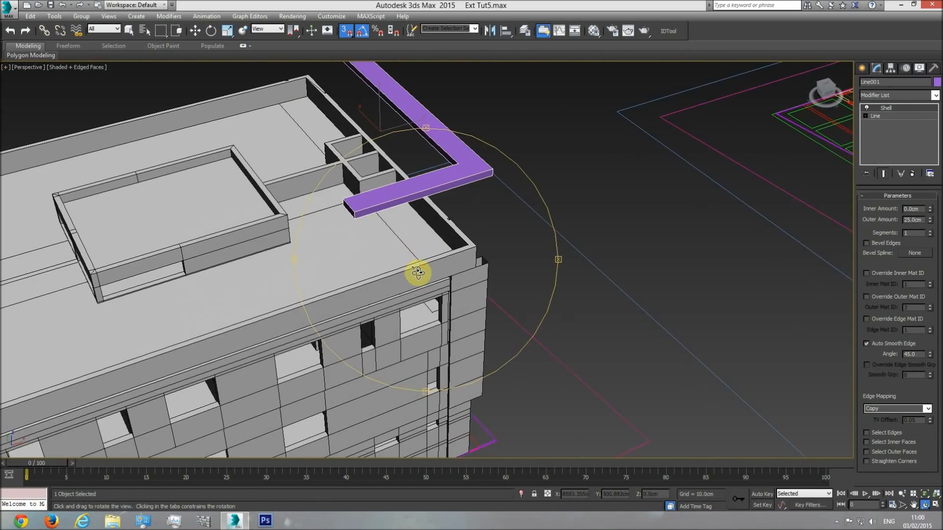
Examine the side elevation drawings for the raised slab and its clearance above the roof.
key(t)
scroll(426, 261, down, 4)
middle_drag(136, 223, 598, 270)
scroll(300, 243, up, 4)
scroll(598, 271, down, 3)
middle_drag(271, 260, 442, 272)
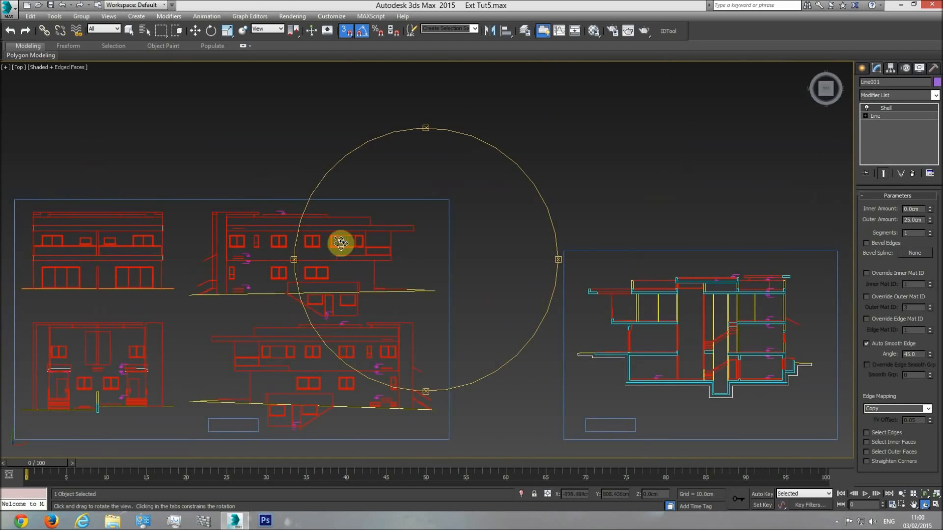
scroll(380, 330, up, 5)
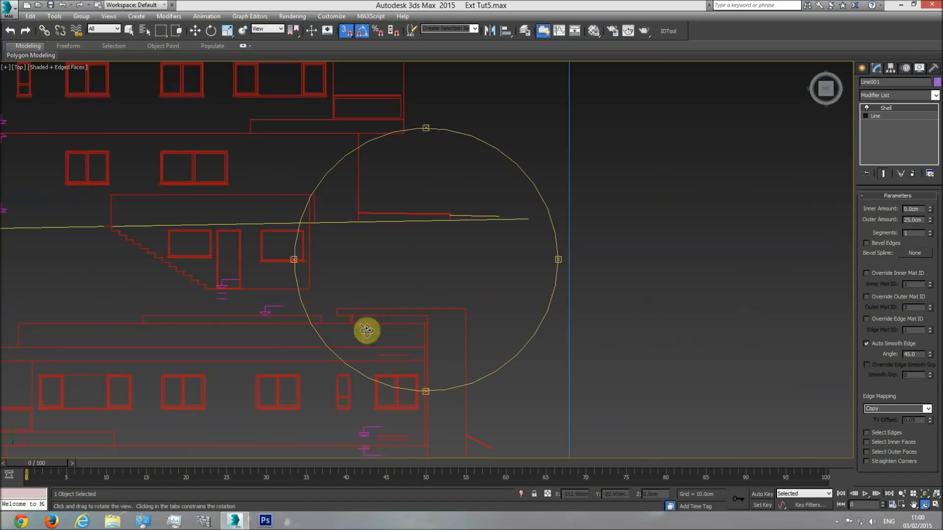
scroll(154, 322, down, 2)
scroll(238, 335, down, 3)
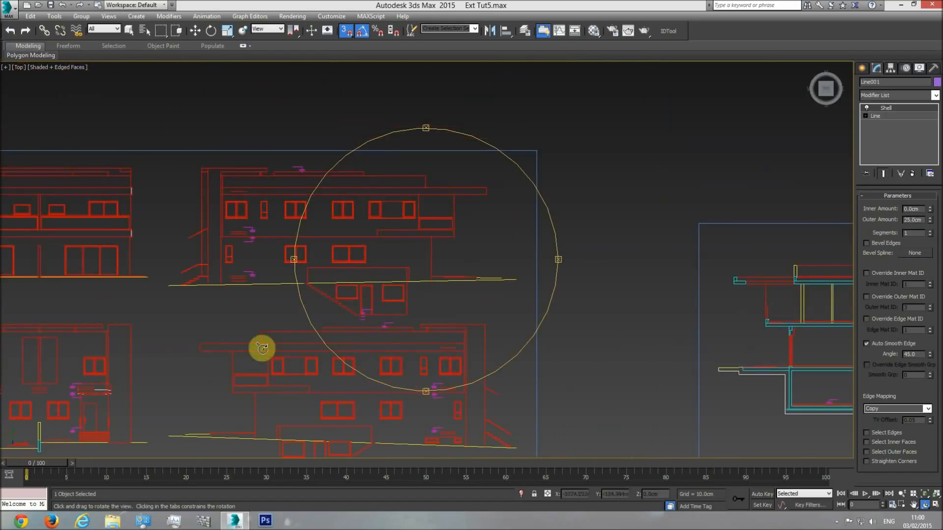
Measure the gap between the parapet top and the raised slab's underside in the side elevation with a snapped box.
click(862, 68)
click(879, 131)
scroll(427, 329, up, 5)
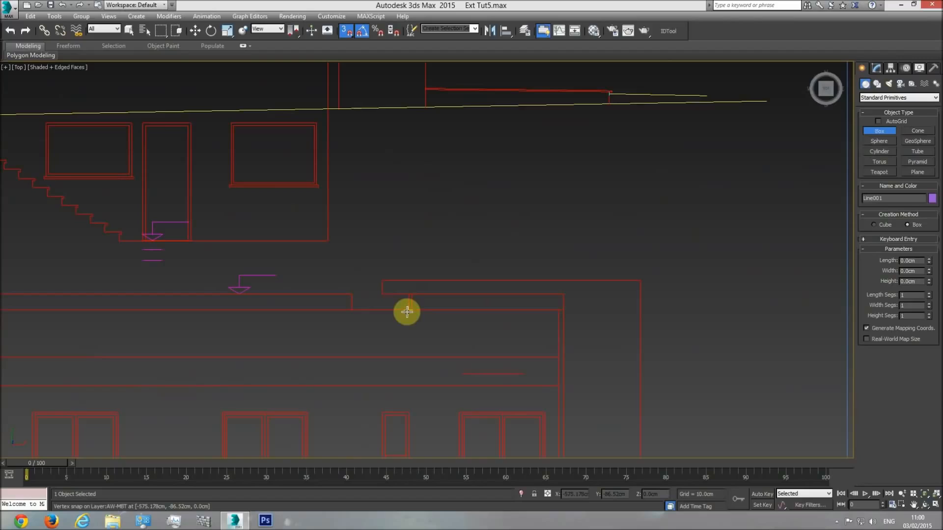
drag(407, 310, 388, 298)
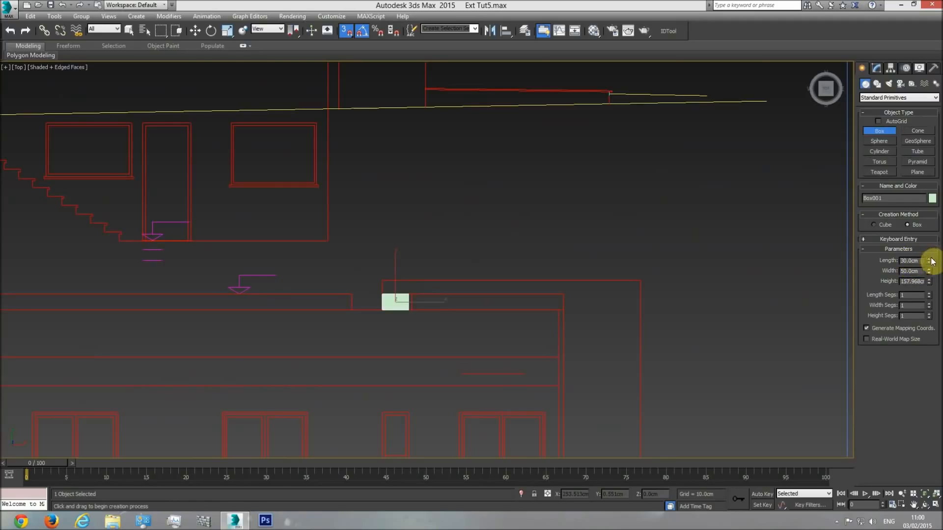
scroll(498, 303, down, 5)
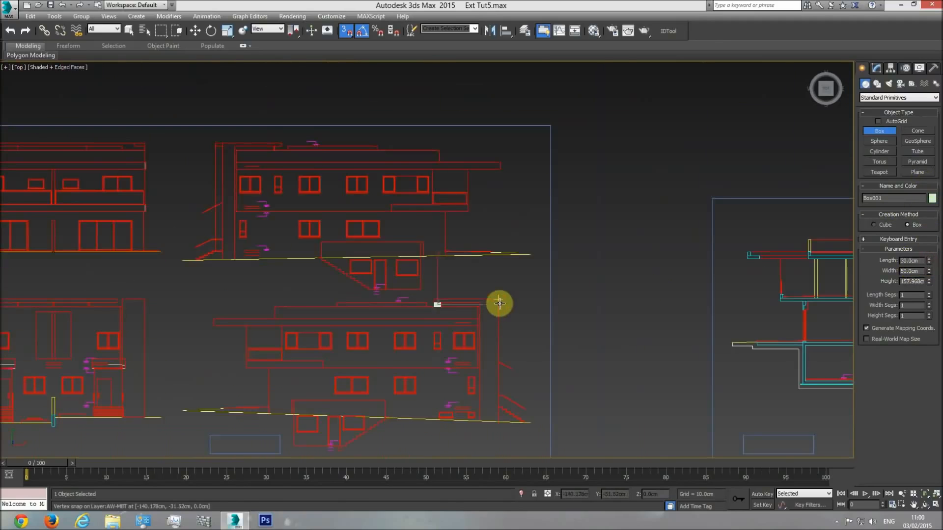
Remove the measuring box and draw a small spacer box 30 cm tall beside the building's parapet in the front view, ready for moving.
scroll(459, 311, down, 3)
key(f)
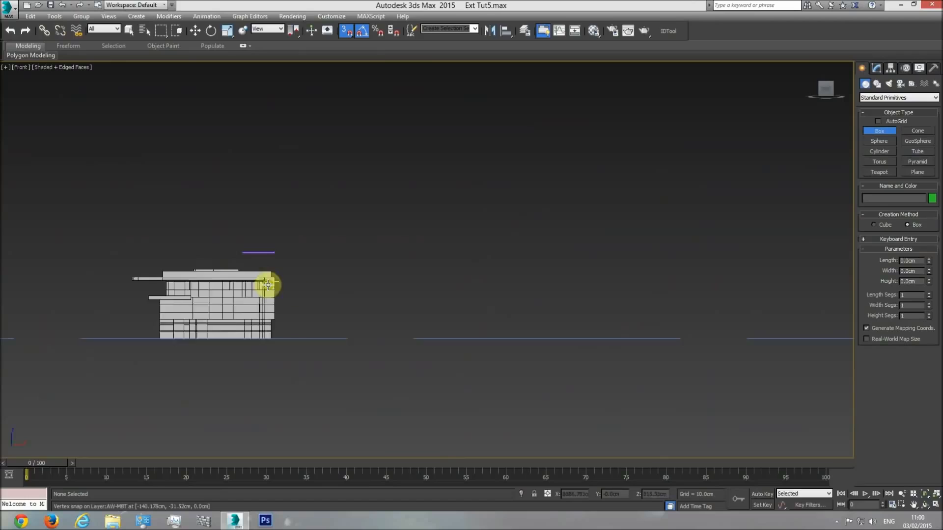
scroll(290, 281, up, 8)
drag(408, 245, 417, 223)
click(454, 197)
key(Return)
click(198, 33)
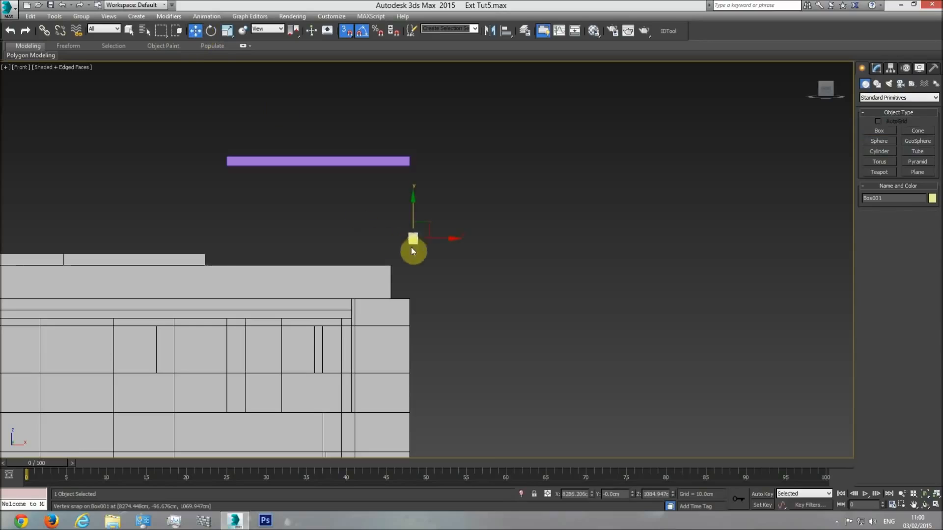
Snap the spacer box onto the roof parapet's top outer corner in the front view.
mouse_move(408, 244)
mouse_down()
mouse_move(394, 255)
mouse_move(400, 196)
mouse_move(404, 258)
mouse_up()
scroll(393, 261, up, 3)
middle_drag(381, 222, 395, 264)
scroll(394, 264, down, 4)
Lower the L-shaped slab until its underside snaps to the top of the spacer box, and delete the box.
click(393, 147)
drag(337, 123, 333, 172)
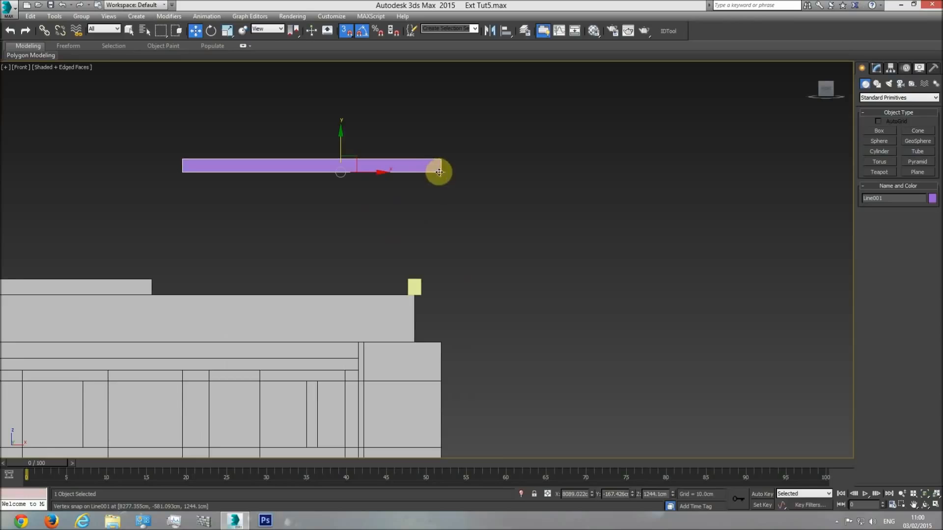
drag(439, 172, 423, 273)
click(416, 291)
click(422, 272)
Examine the lowered slab in perspective and the side elevation drawing for how the corner wall meets the slab.
key(p)
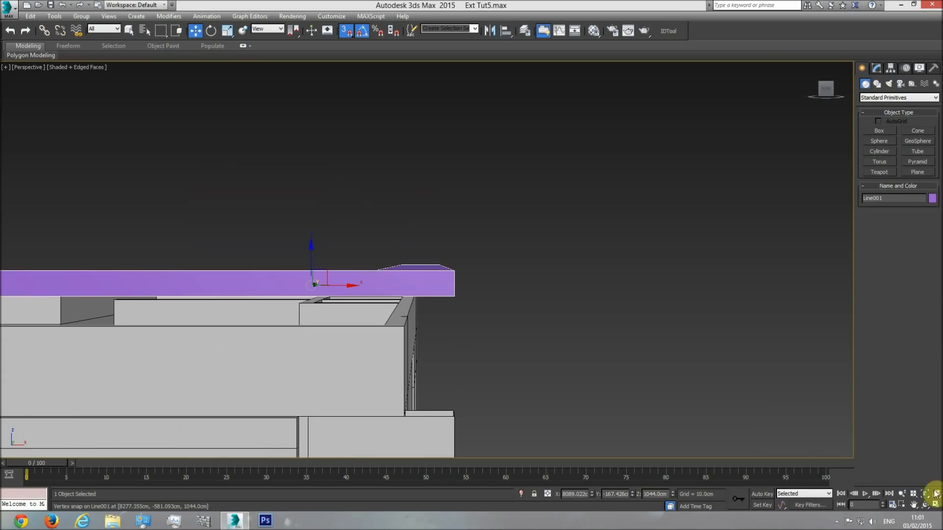
click(924, 505)
drag(732, 386, 422, 305)
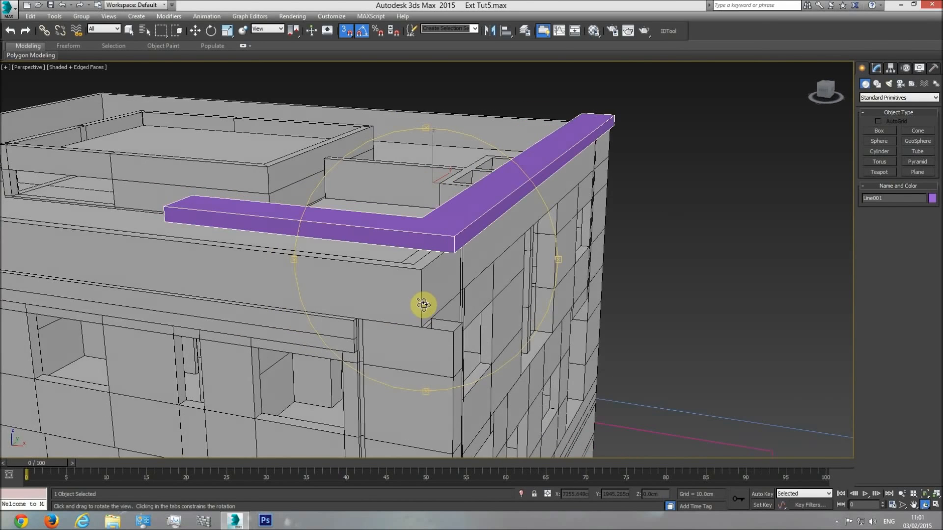
key(t)
scroll(415, 267, down, 1)
scroll(450, 311, up, 6)
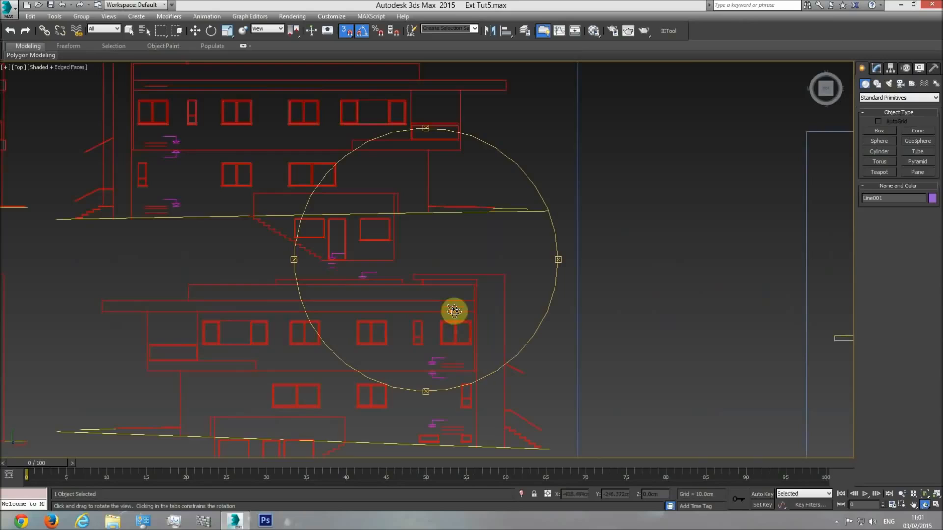
drag(496, 269, 448, 255)
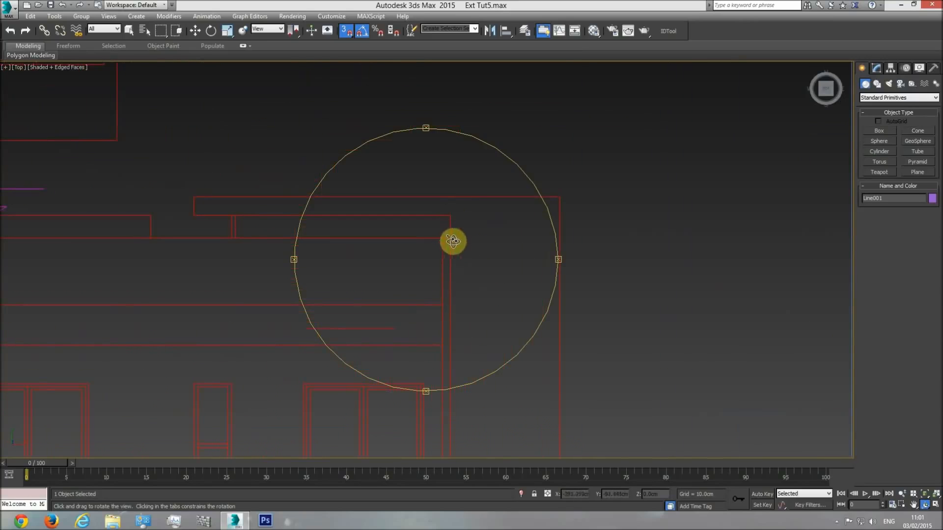
mouse_move(482, 318)
mouse_down()
mouse_move(491, 303)
mouse_move(427, 295)
mouse_move(427, 286)
mouse_move(469, 314)
mouse_move(488, 286)
mouse_move(448, 253)
mouse_move(471, 273)
mouse_up()
scroll(471, 273, up, 8)
middle_drag(506, 238, 446, 257)
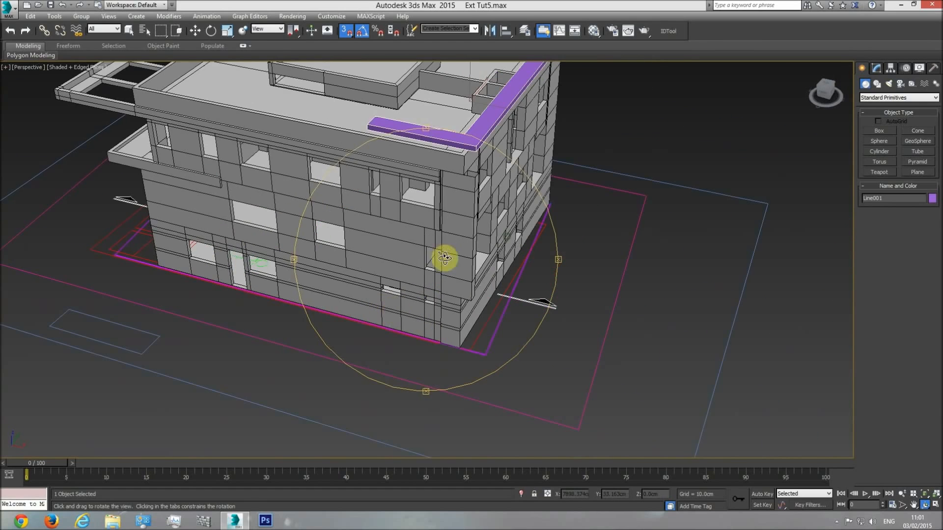
Raise the three top edges of the level 2 exterior walls at the corner to the slab's underside with vertex snapping.
scroll(447, 250, up, 2)
key(w)
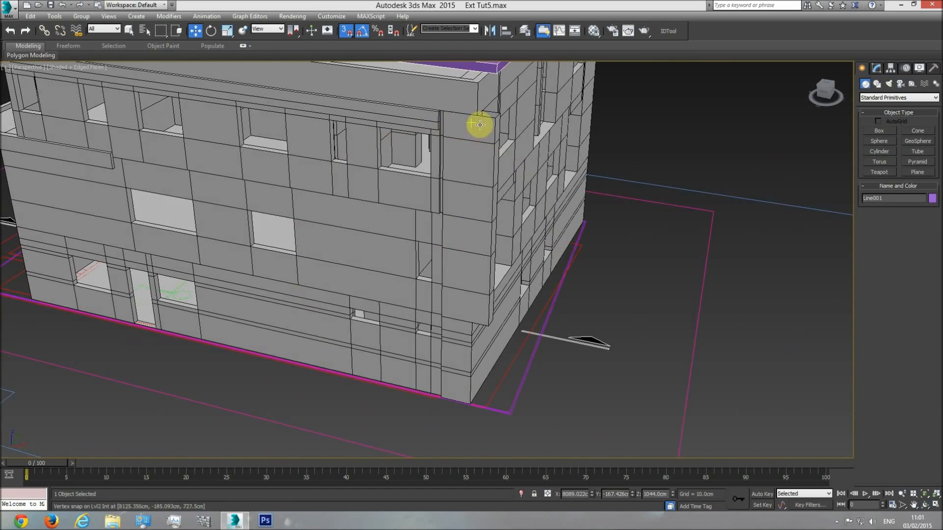
scroll(448, 189, up, 4)
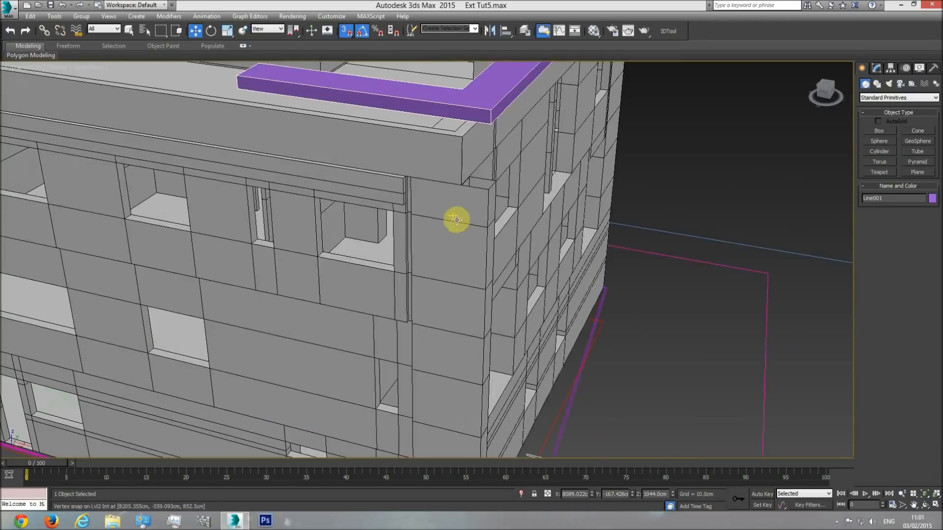
click(458, 217)
click(130, 31)
click(875, 69)
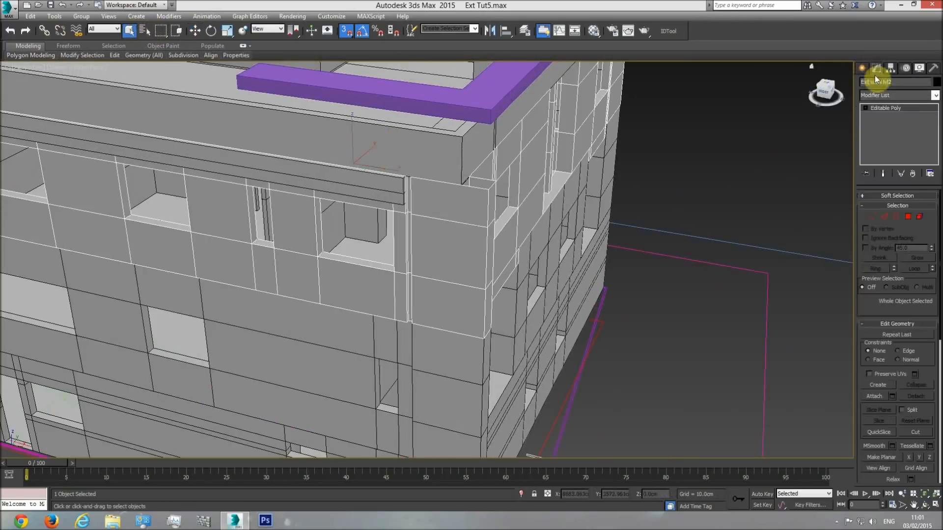
click(883, 219)
scroll(412, 223, up, 4)
click(493, 239)
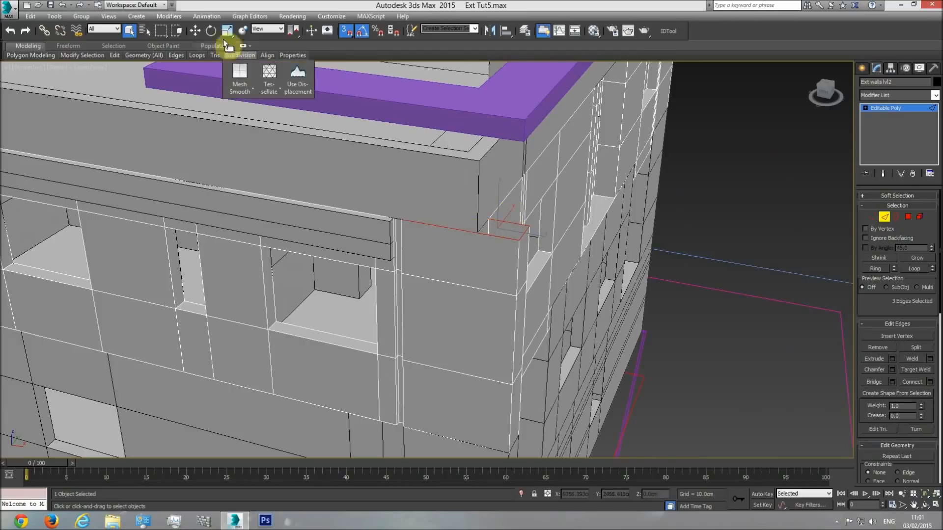
click(196, 31)
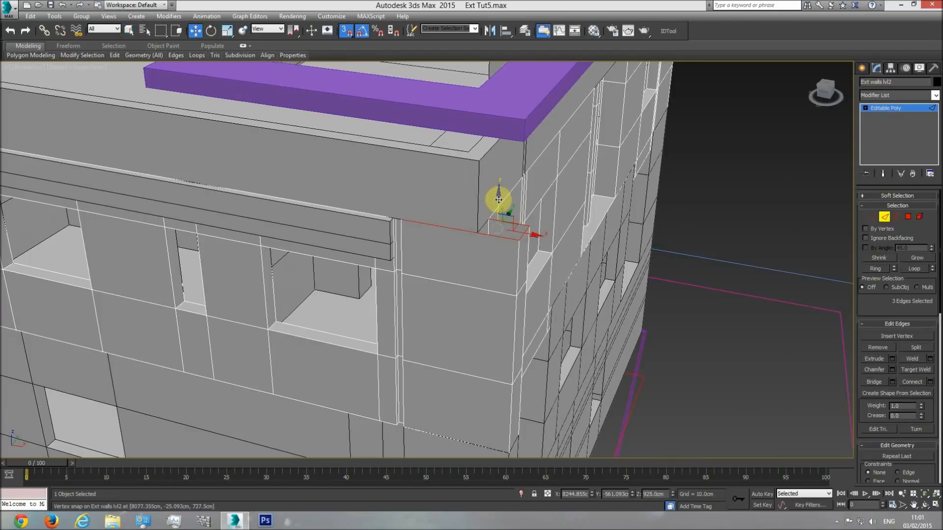
drag(498, 200, 522, 143)
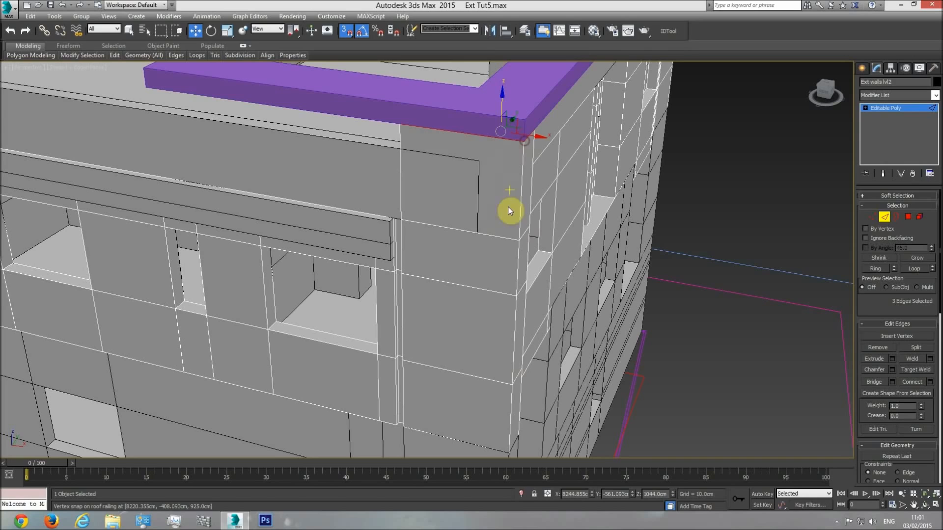
click(926, 505)
drag(485, 255, 529, 264)
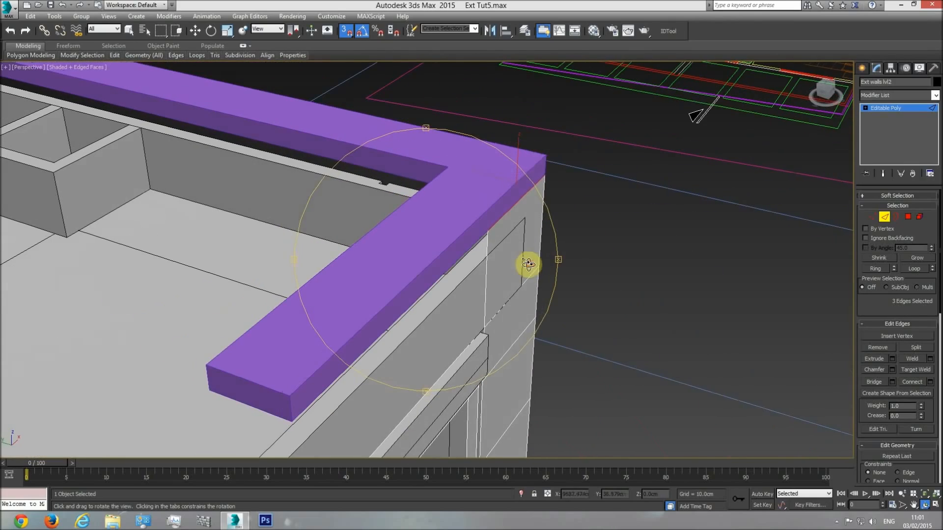
click(895, 109)
Select the roof railing below the slab and enter vertex editing on its Edit Poly modifier.
key(w)
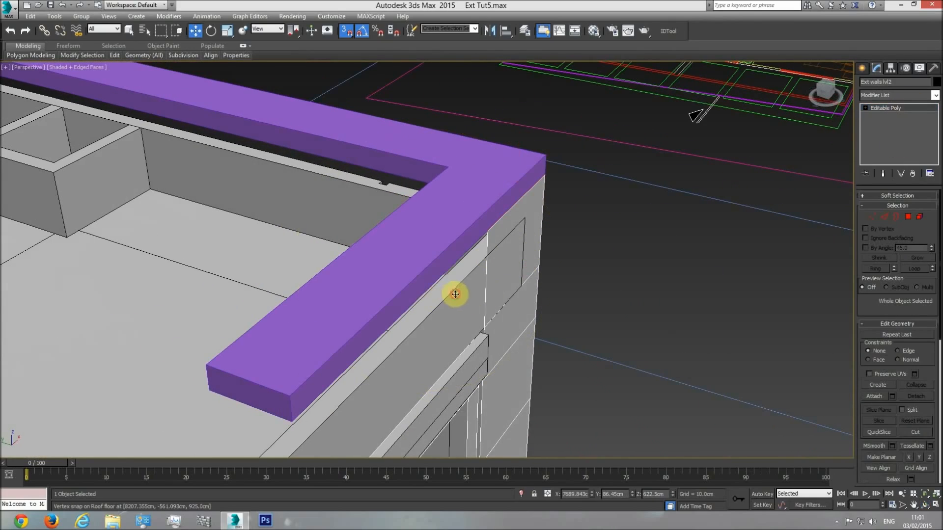
click(455, 295)
middle_drag(499, 282, 506, 279)
click(921, 499)
drag(484, 283, 384, 236)
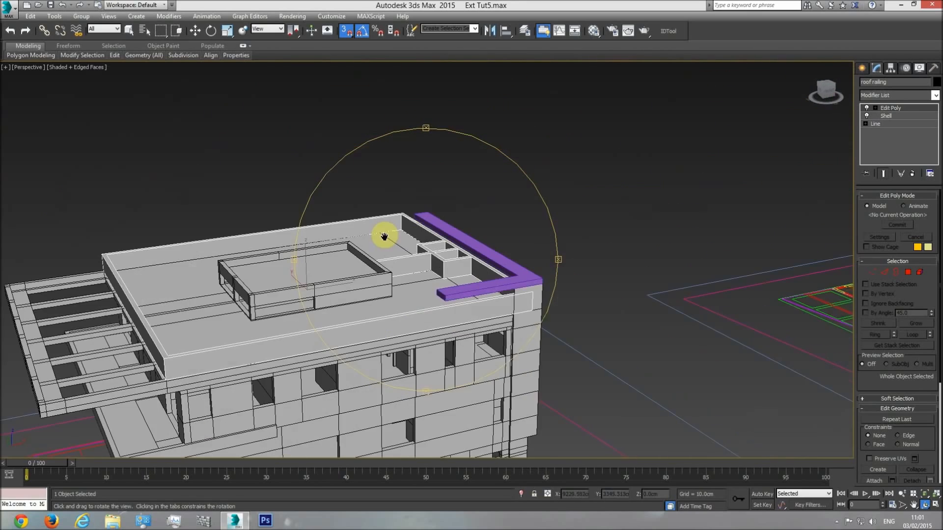
scroll(511, 307, up, 3)
scroll(442, 294, up, 1)
scroll(499, 292, up, 2)
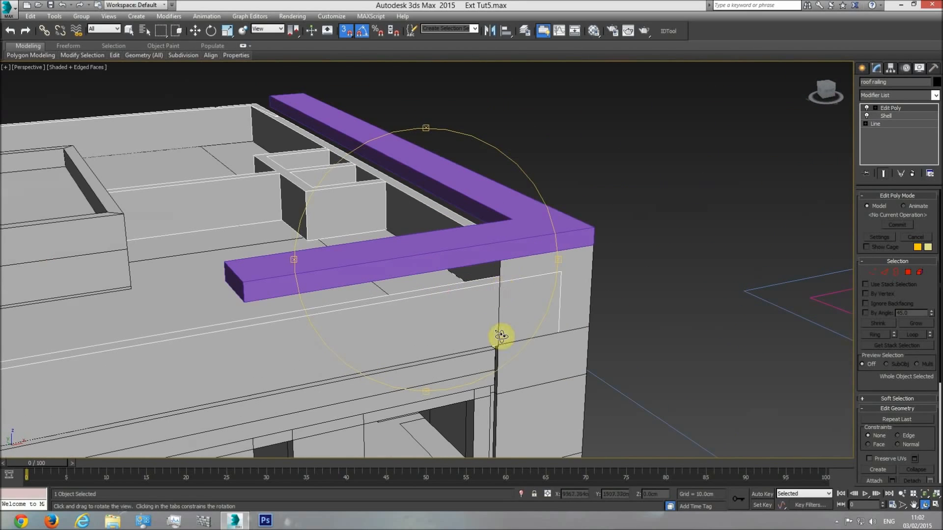
right_click(482, 295)
right_click(482, 295)
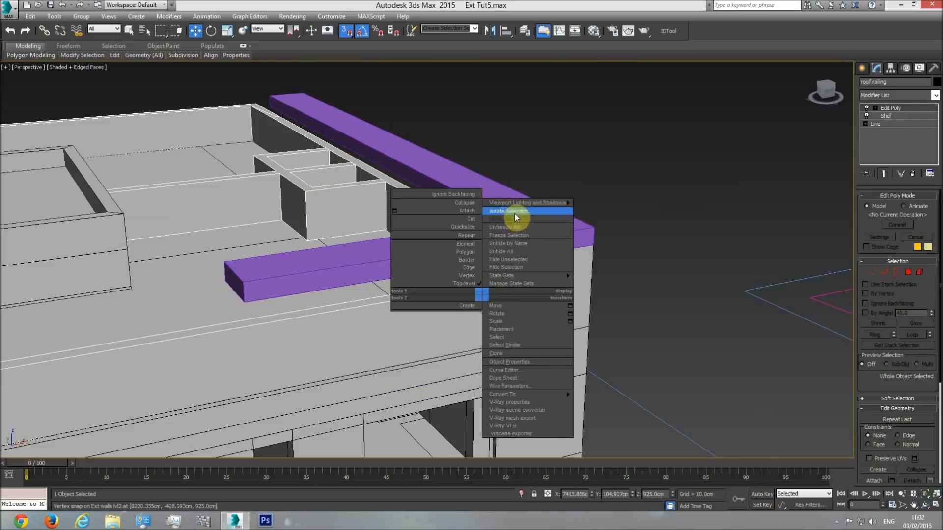
click(873, 272)
click(873, 270)
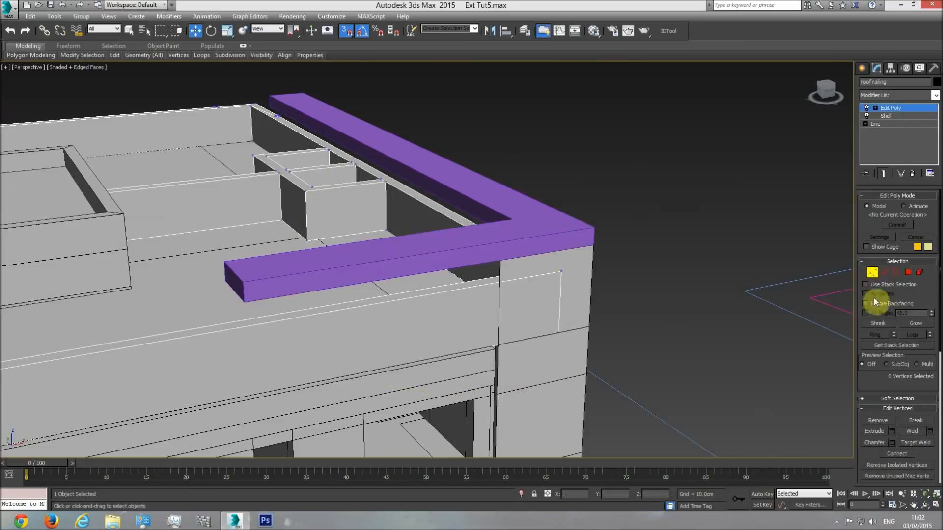
Start a slice plane on the roof railing and rotate it -90 degrees about Y so it stands upright across the railing.
drag(876, 378, 856, 236)
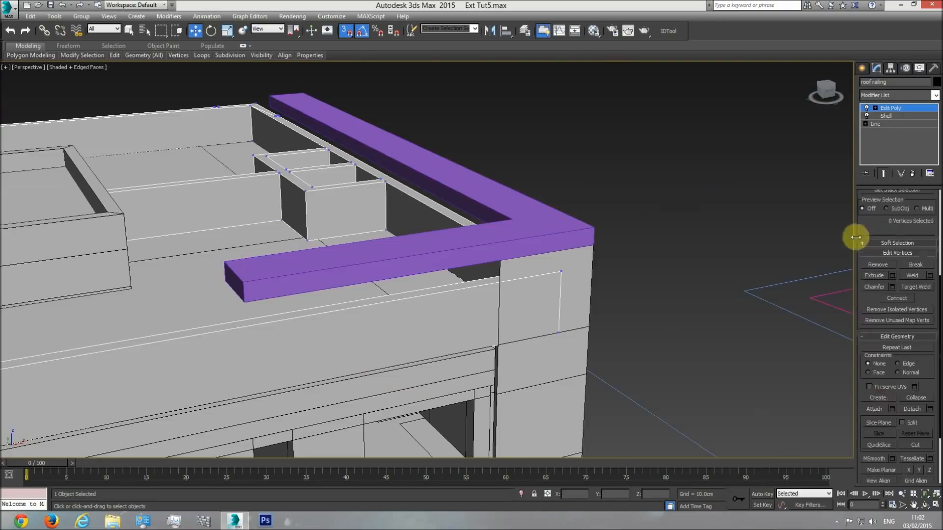
scroll(456, 278, down, 3)
click(211, 31)
drag(179, 270, 200, 236)
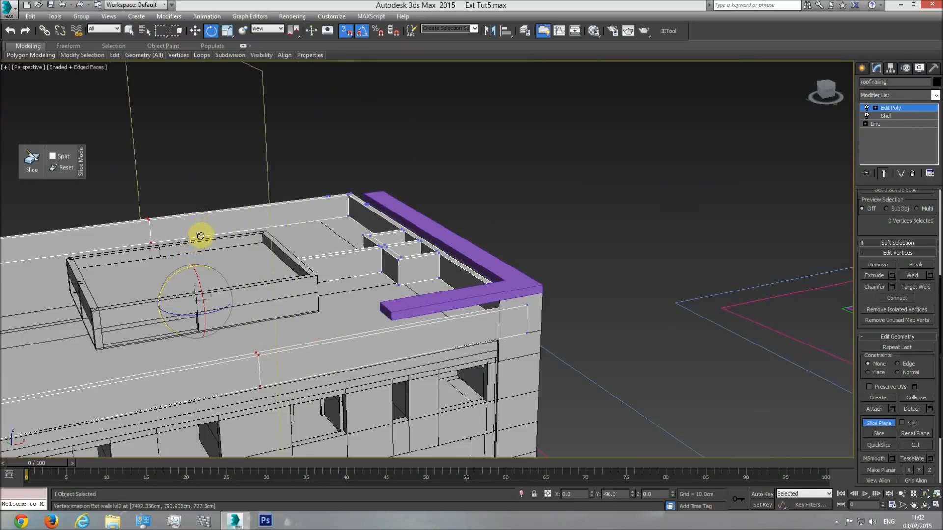
click(361, 33)
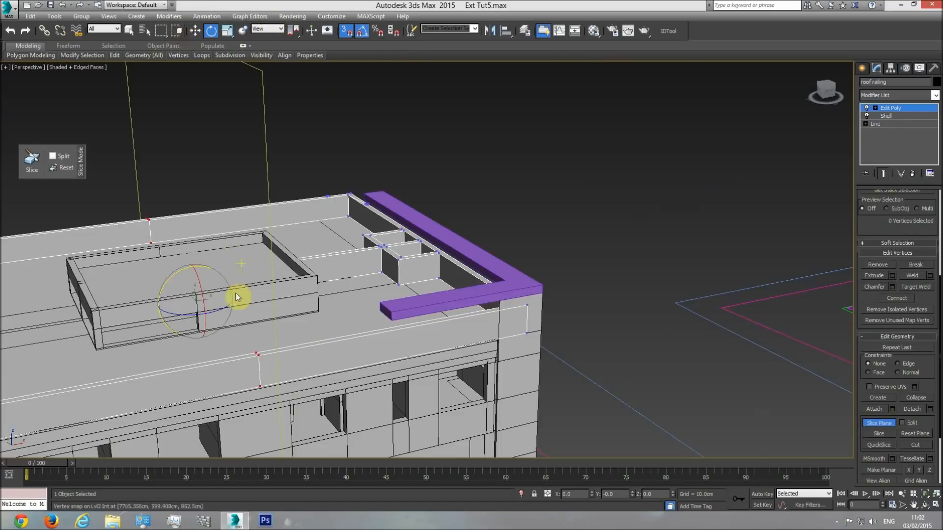
Snap the slice plane to the inner edge of the raised corner wall, slice the roof railing there, and leave vertex editing.
click(196, 31)
drag(231, 296, 500, 301)
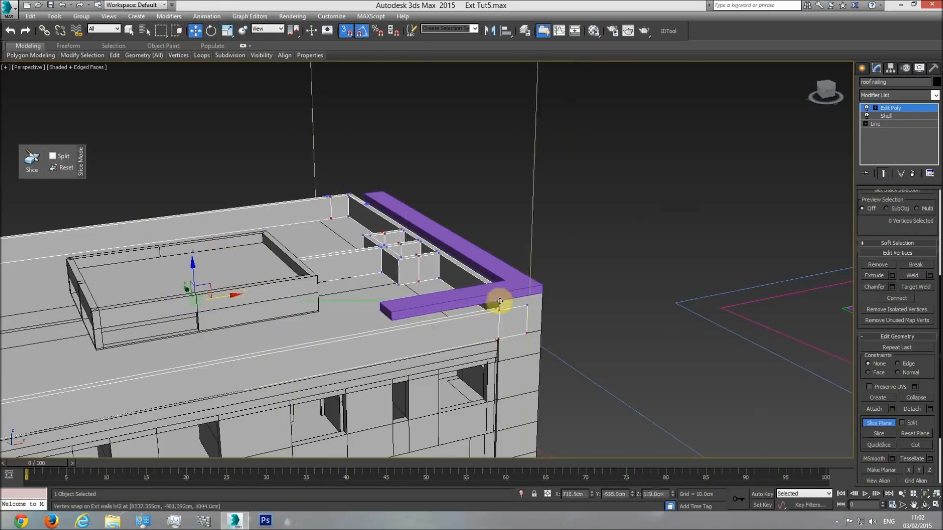
scroll(500, 299, up, 5)
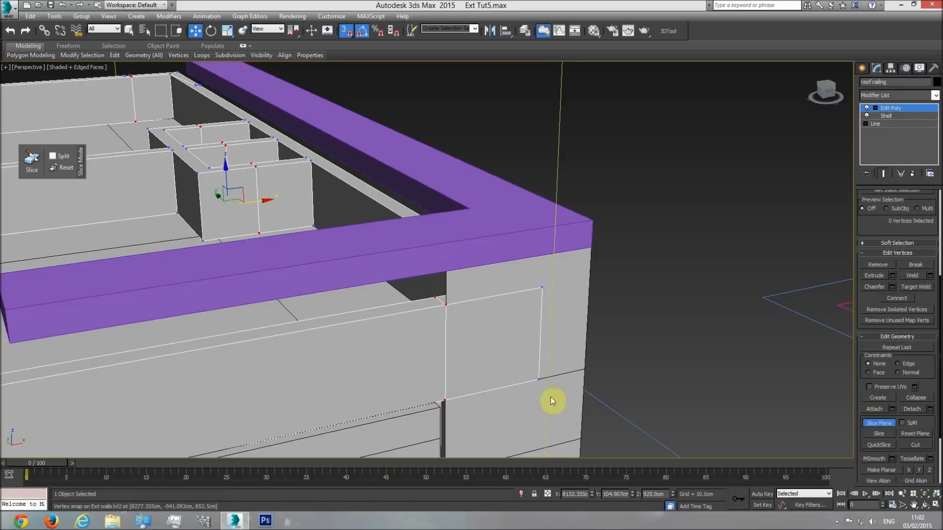
click(883, 433)
click(896, 114)
Examine the lower elevation drawing for the wall and railing layout beneath the slab at the roof corner.
key(t)
scroll(570, 270, down, 4)
middle_drag(491, 255, 475, 299)
middle_drag(300, 292, 517, 286)
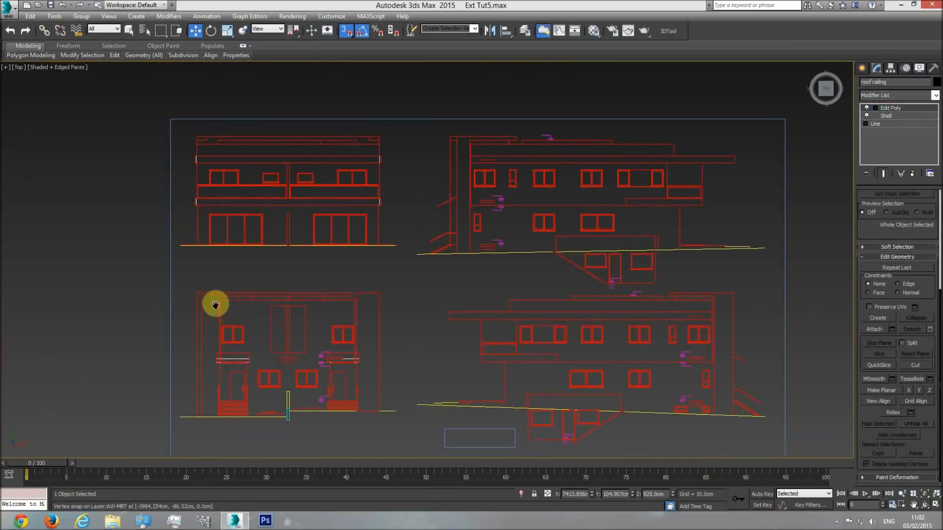
scroll(216, 307, up, 5)
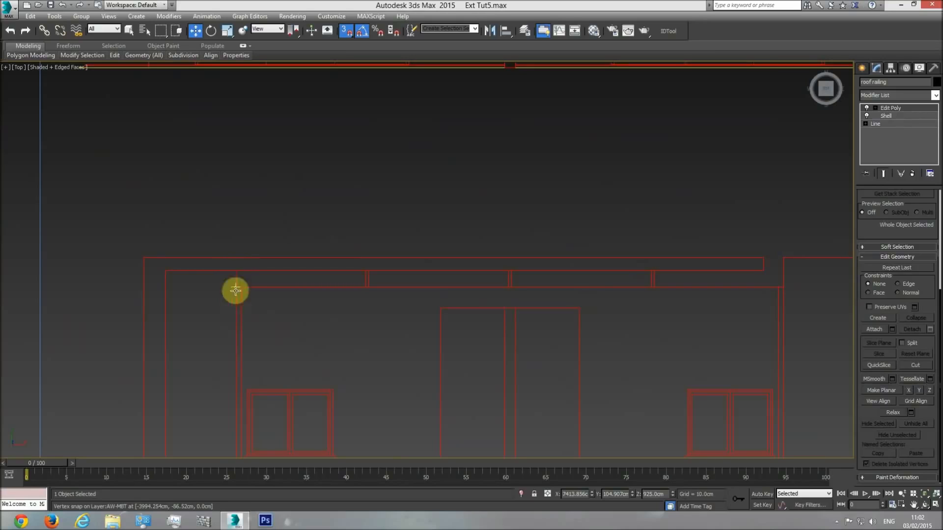
scroll(273, 316, down, 8)
key(p)
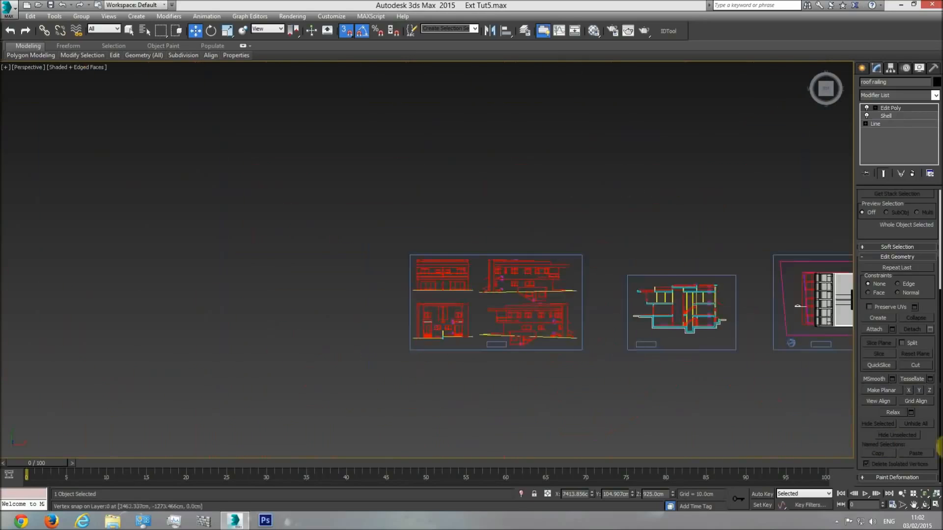
Raise the level 2 exterior wall's top edge beside the corner pier, on the slab's long side, to the slab's underside.
click(926, 494)
drag(678, 417, 410, 242)
scroll(381, 240, up, 6)
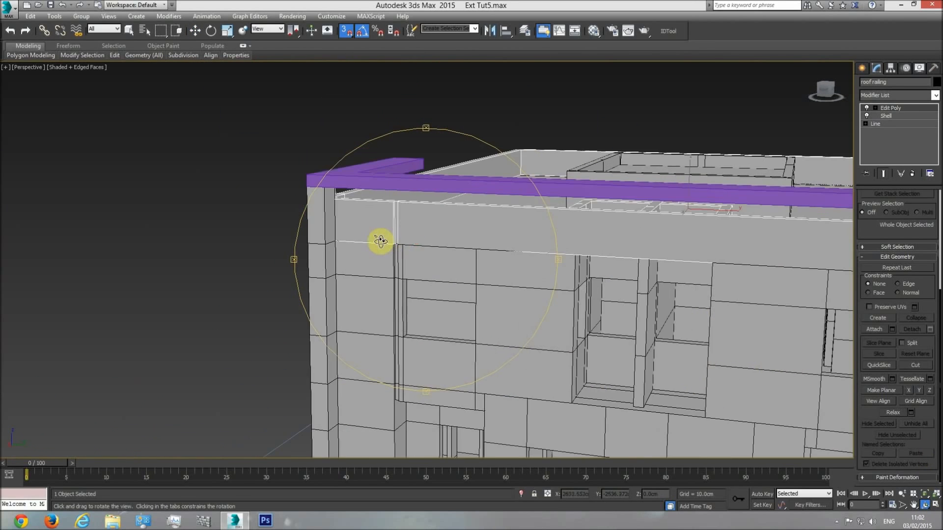
scroll(355, 239, up, 2)
middle_drag(355, 240, 400, 261)
right_click(361, 261)
click(337, 255)
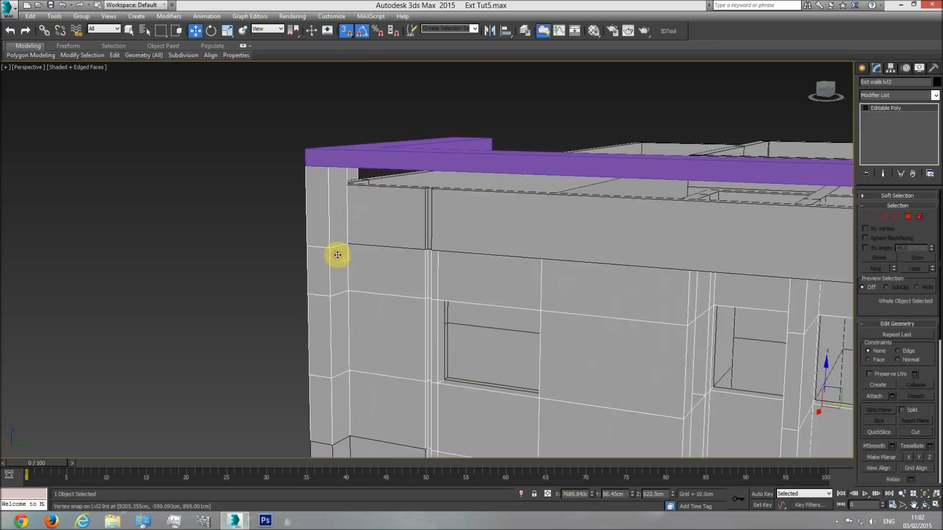
click(884, 218)
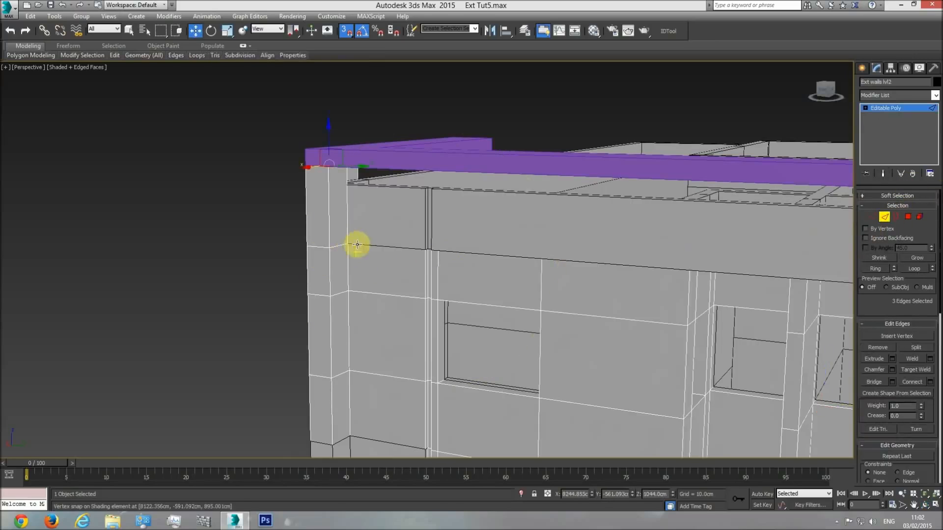
scroll(405, 253, up, 3)
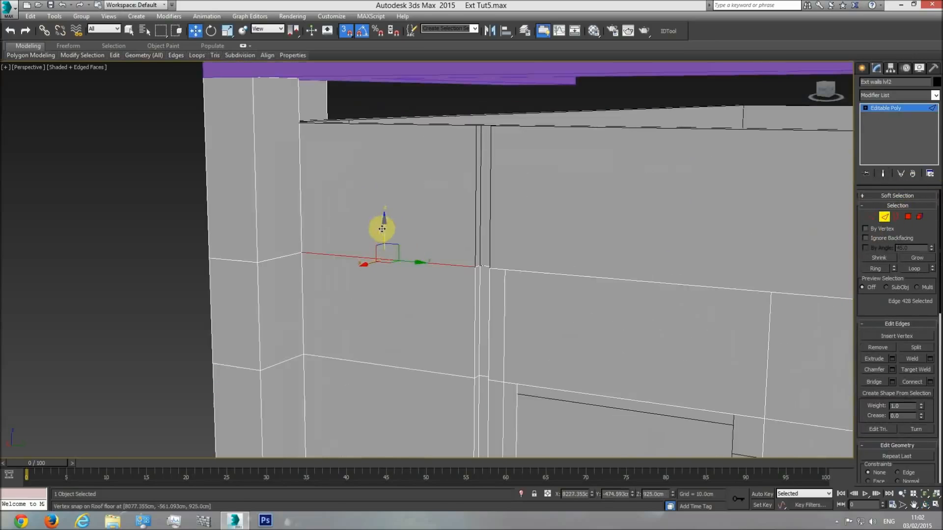
drag(390, 218, 249, 79)
middle_drag(332, 161, 340, 194)
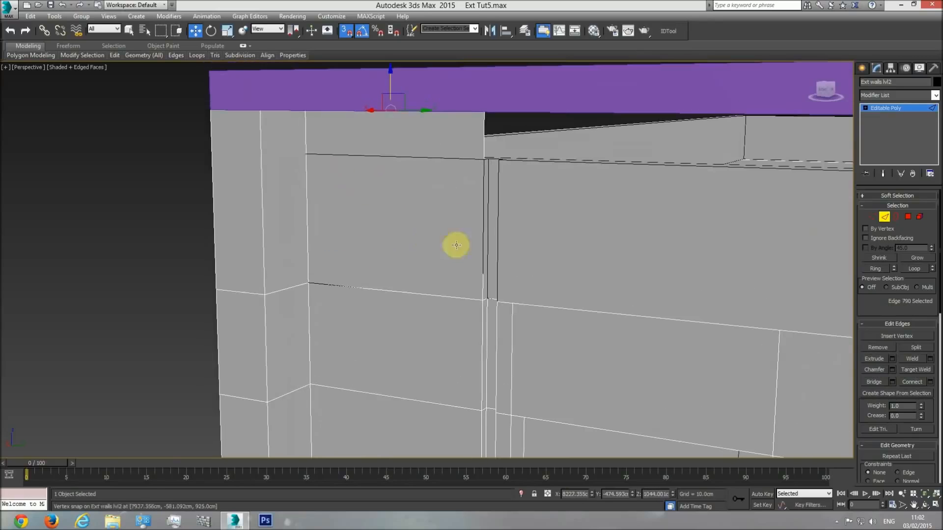
click(914, 109)
Isolate the roof railing and bring its sliced corner into close view.
click(597, 204)
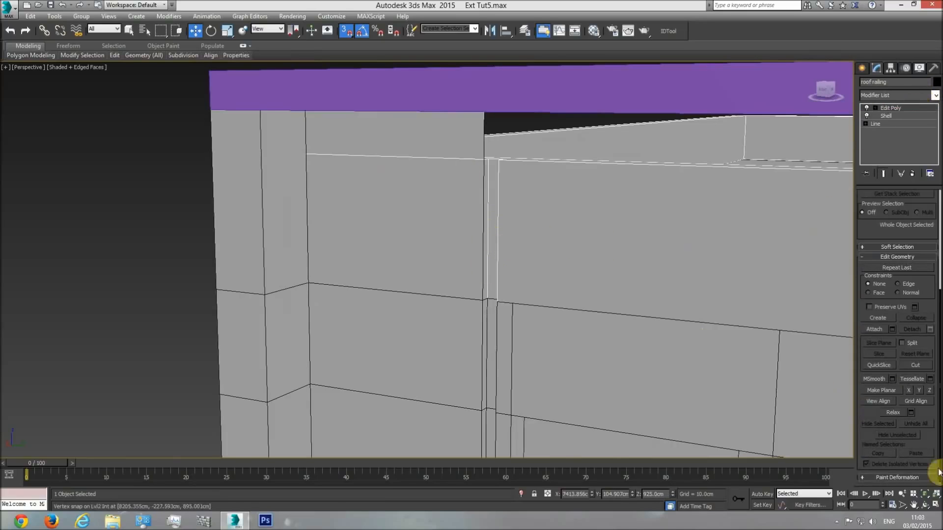
click(923, 507)
drag(541, 305, 347, 156)
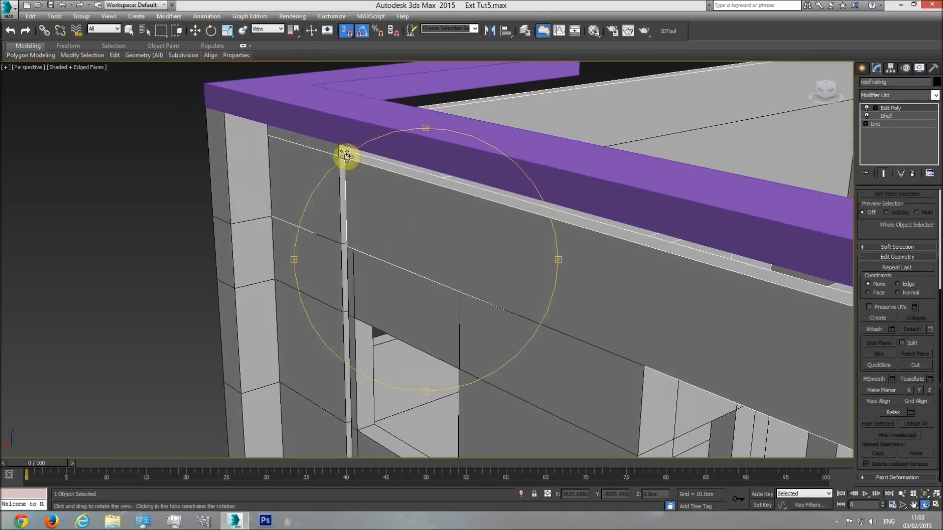
right_click(381, 168)
right_click(381, 168)
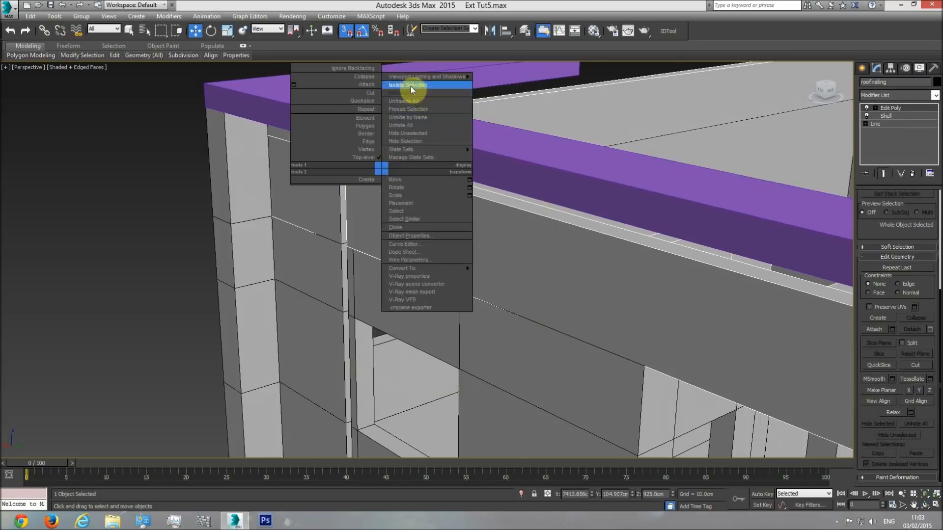
click(414, 85)
middle_drag(198, 246, 383, 307)
scroll(383, 307, up, 6)
scroll(555, 375, down, 1)
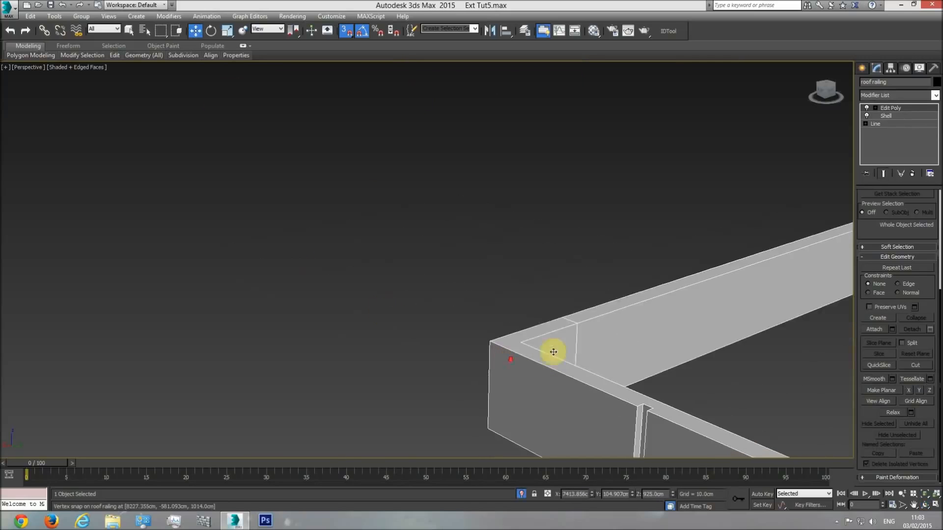
Examine the railing's sliced corner and the notch beside it from several angles.
scroll(687, 422, down, 1)
click(924, 506)
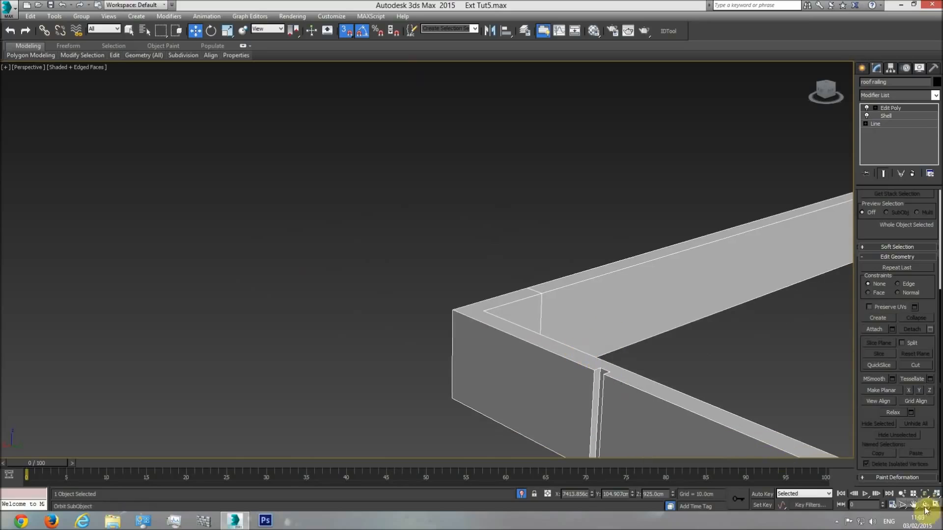
drag(429, 256, 367, 293)
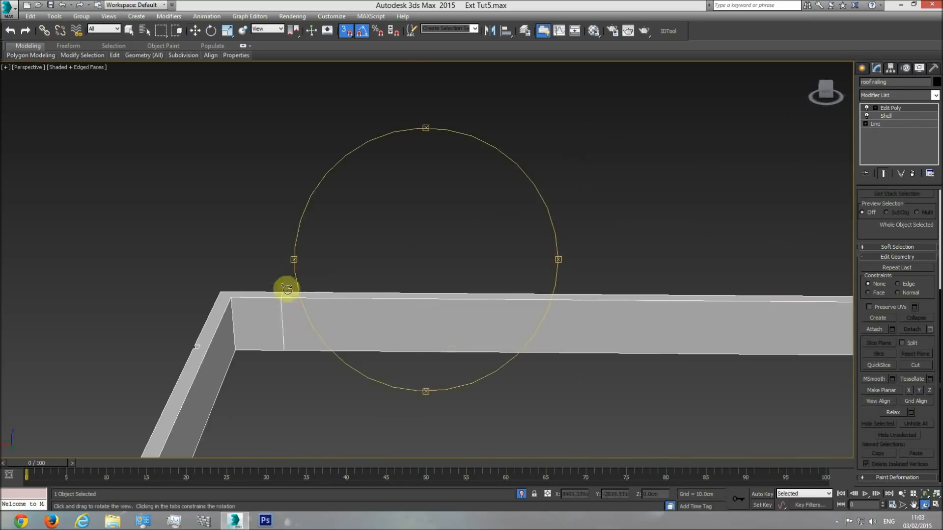
drag(421, 336, 375, 299)
drag(422, 353, 415, 321)
key(w)
scroll(396, 328, up, 3)
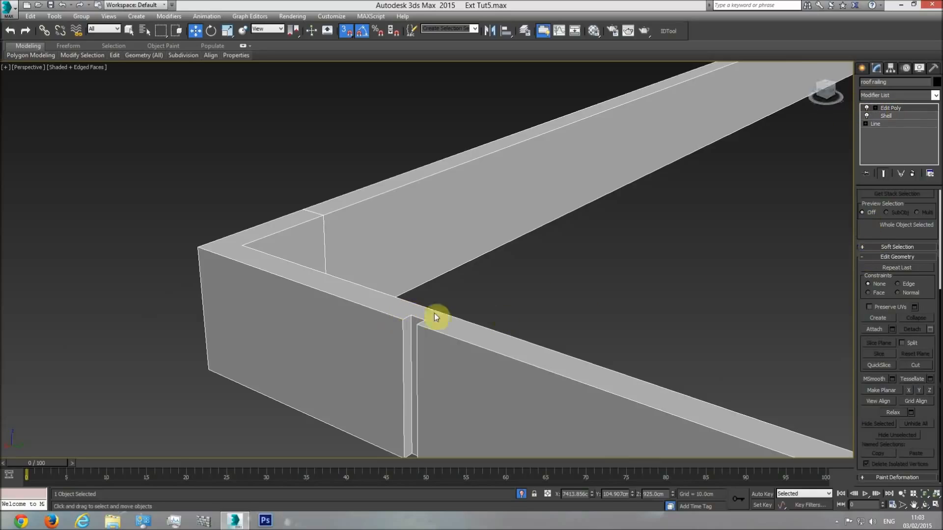
Start a slice plane at the railing's vertex level and rotate it to run across the notched side.
drag(873, 218, 868, 350)
click(872, 251)
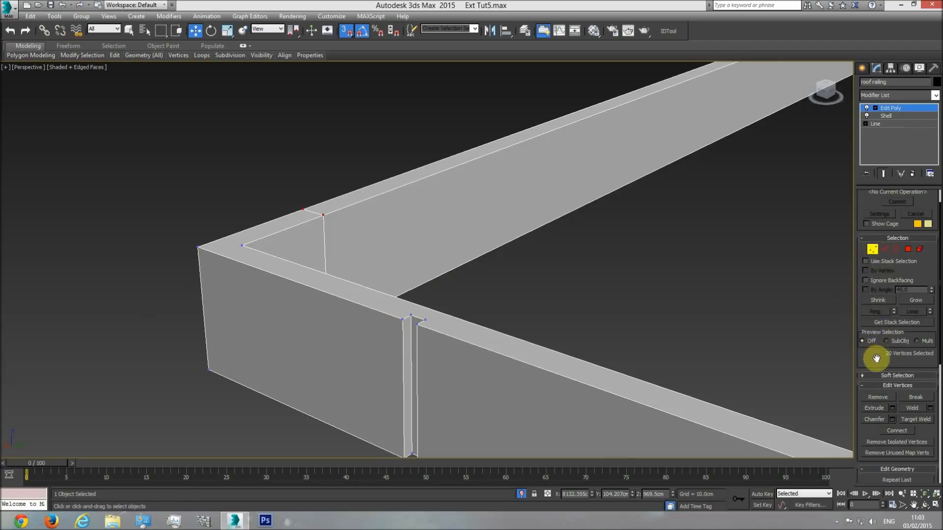
scroll(875, 333, down, 5)
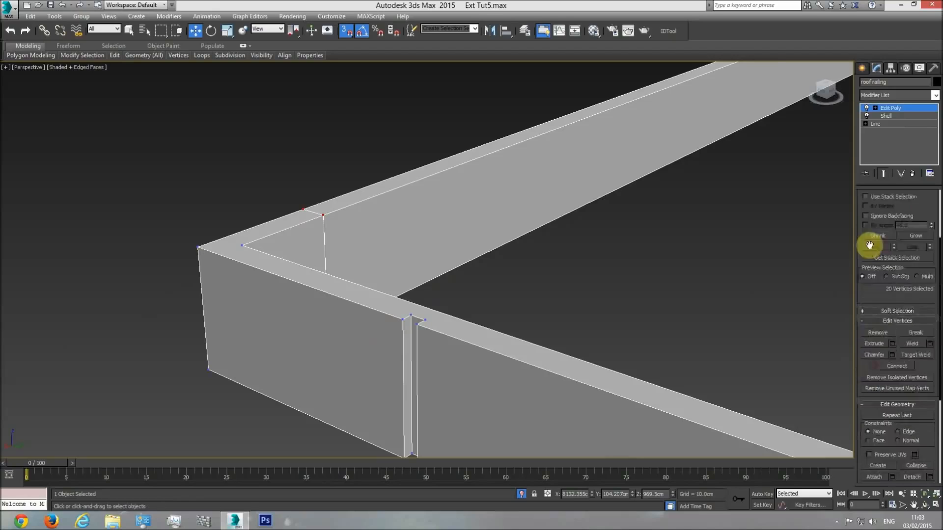
click(882, 429)
scroll(331, 219, down, 6)
key(e)
drag(411, 291, 452, 293)
click(195, 31)
Snap the slice plane to the notch edge nearest the roof corner, slice the railing there, and close the slice plane.
middle_drag(288, 202, 480, 331)
scroll(480, 332, down, 3)
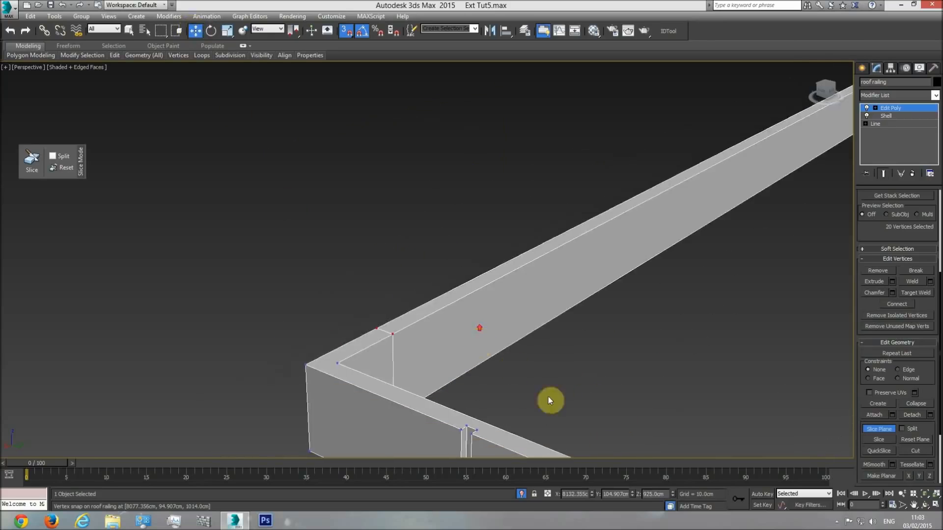
scroll(549, 399, down, 2)
middle_drag(570, 422, 529, 350)
middle_drag(658, 375, 594, 352)
middle_drag(819, 437, 811, 415)
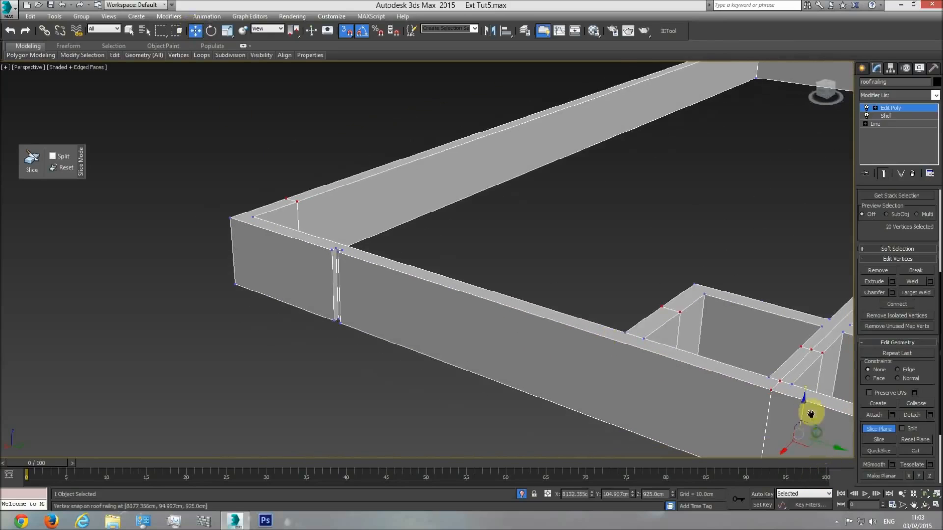
drag(825, 446, 329, 251)
scroll(351, 267, up, 4)
middle_drag(352, 268, 384, 313)
click(879, 439)
click(877, 428)
Check the vertices at the notch's new slice up close and leave vertex editing.
middle_drag(304, 256, 390, 289)
scroll(391, 289, up, 3)
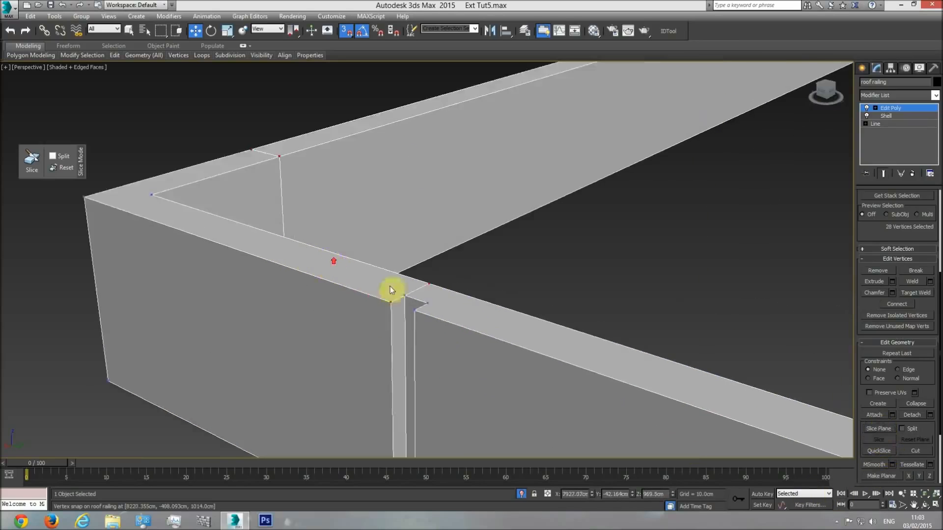
click(899, 108)
key(1)
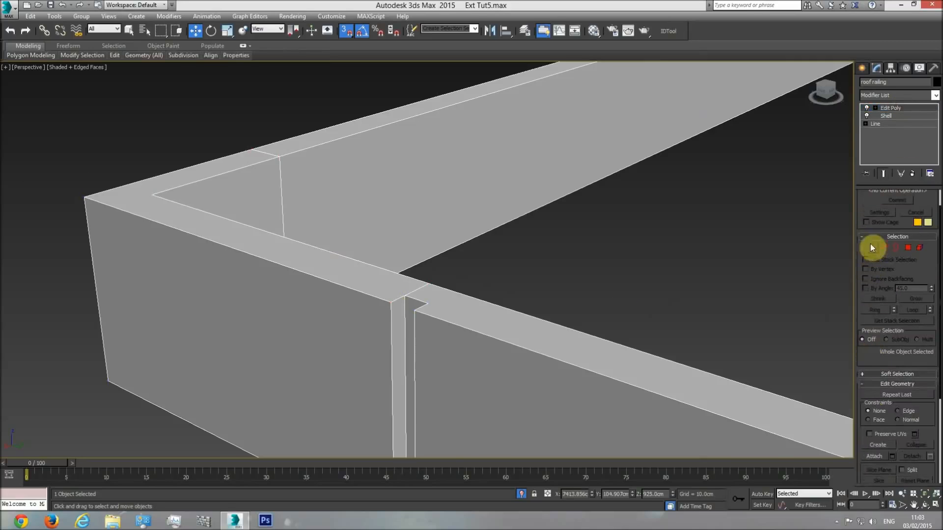
click(402, 300)
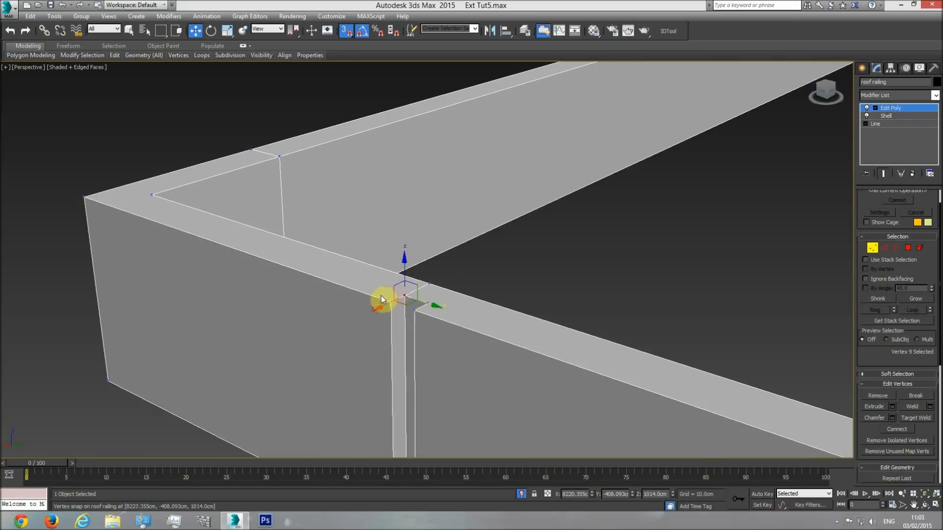
click(894, 107)
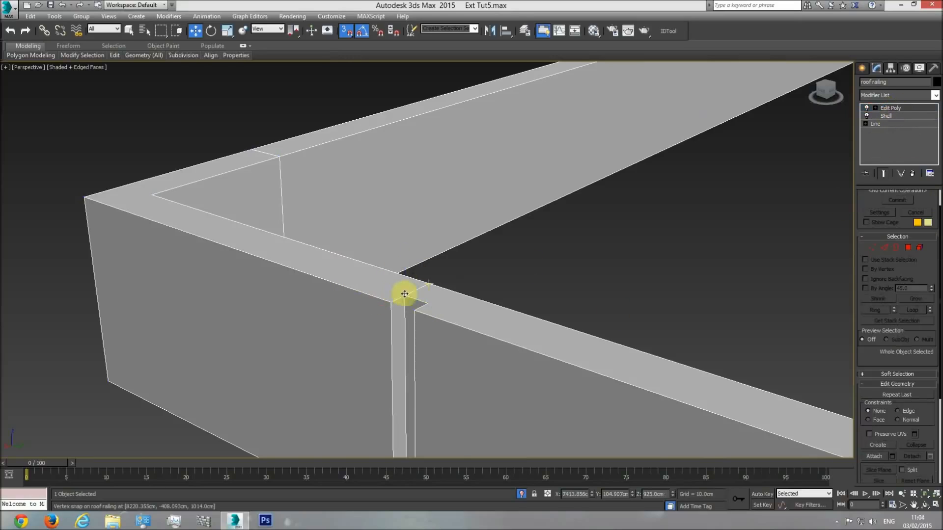
Delete the railing's outer, top and inner faces between the notch and the roof corner, plus the notch's end face.
click(908, 247)
click(337, 296)
key(Delete)
click(372, 289)
key(Delete)
click(400, 327)
key(Delete)
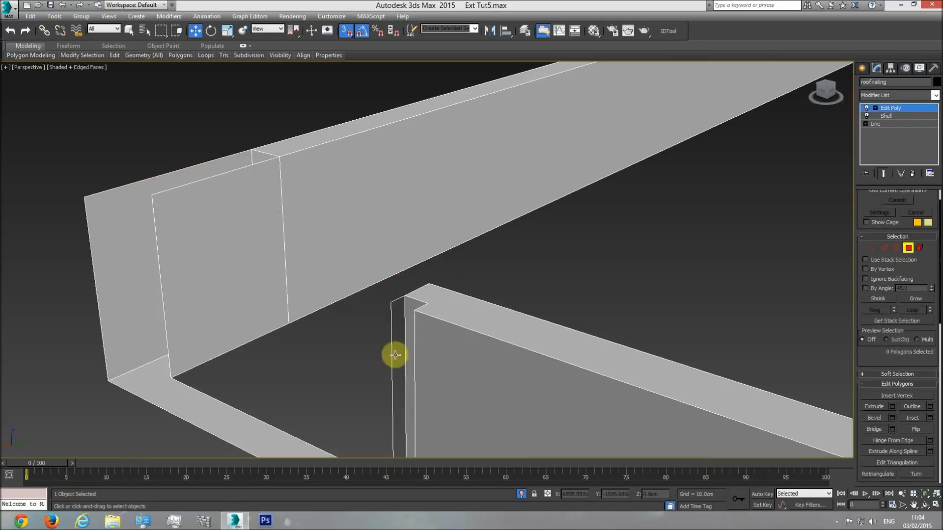
click(392, 354)
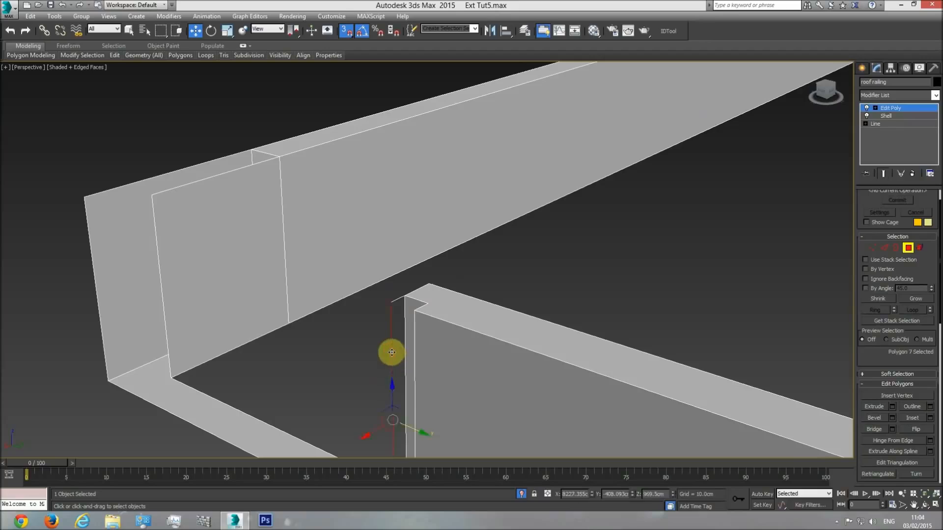
key(Delete)
scroll(394, 301, up, 1)
scroll(394, 303, down, 1)
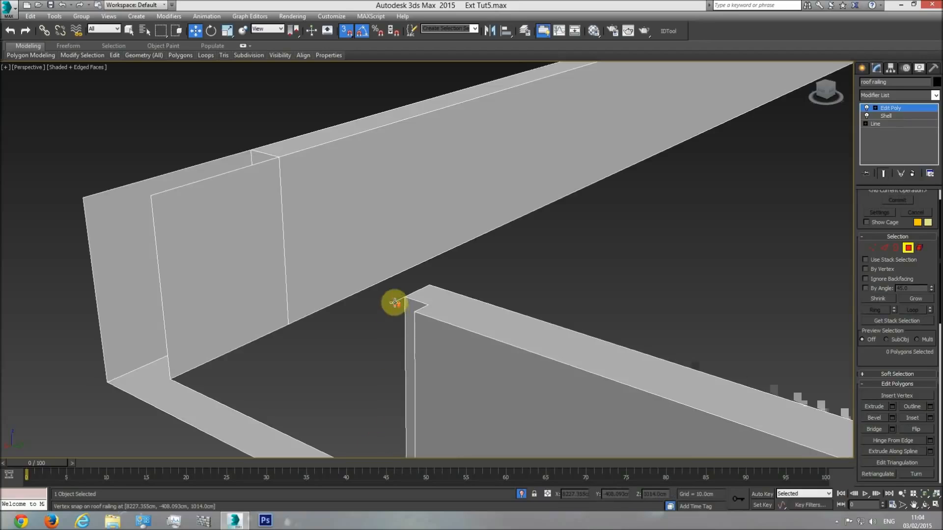
Inspect the remaining top face at the notch up close and clear the selection.
click(395, 303)
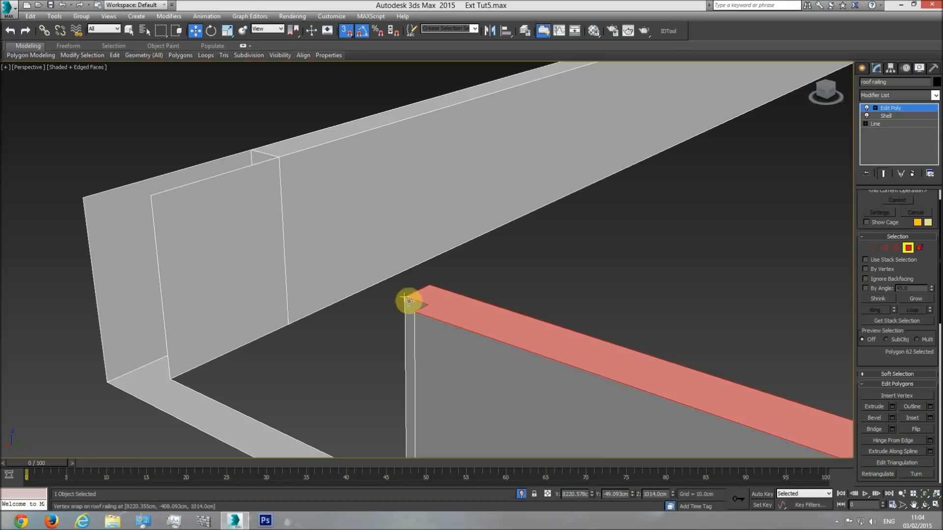
click(902, 494)
drag(366, 329, 402, 274)
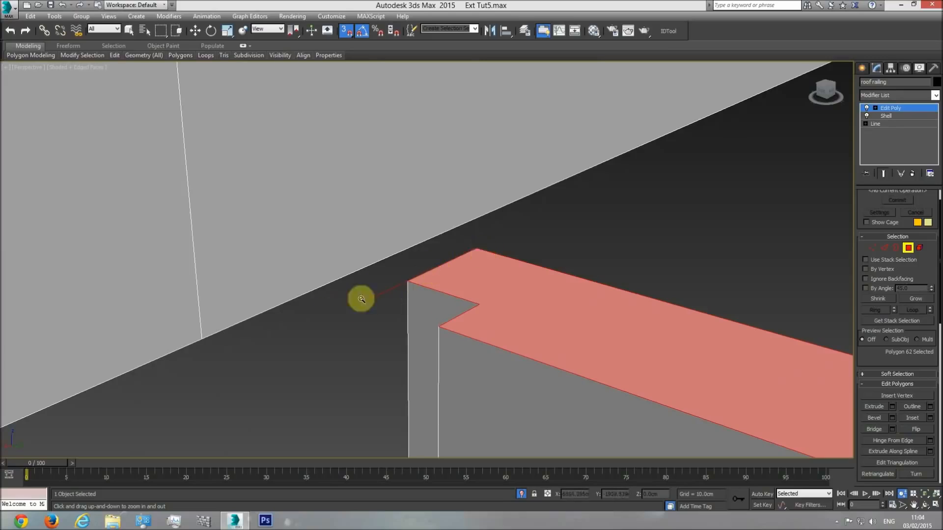
scroll(479, 301, down, 5)
key(ctrl+d)
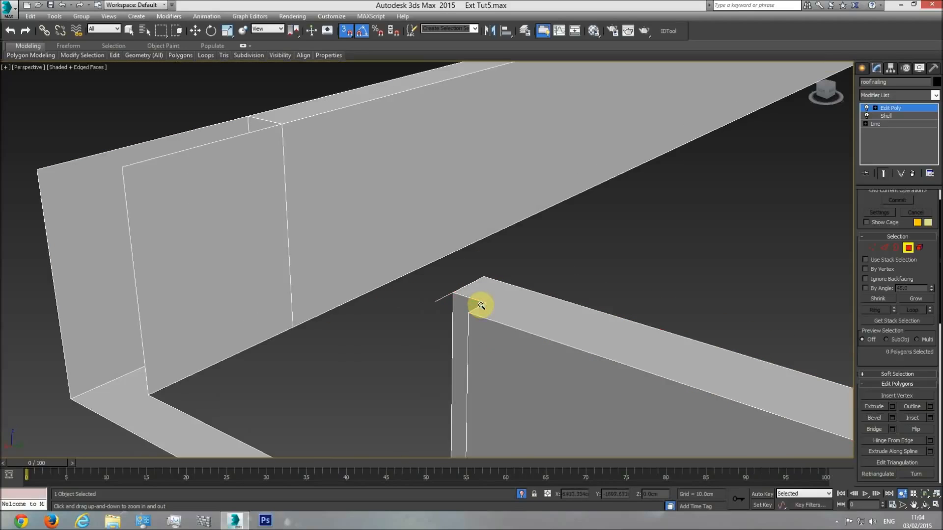
Undo the face deletions and the railing's slice at the notch.
key(ctrl+z)
key(ctrl+z)
key(ctrl+z)
key(ctrl+z)
key(ctrl+z)
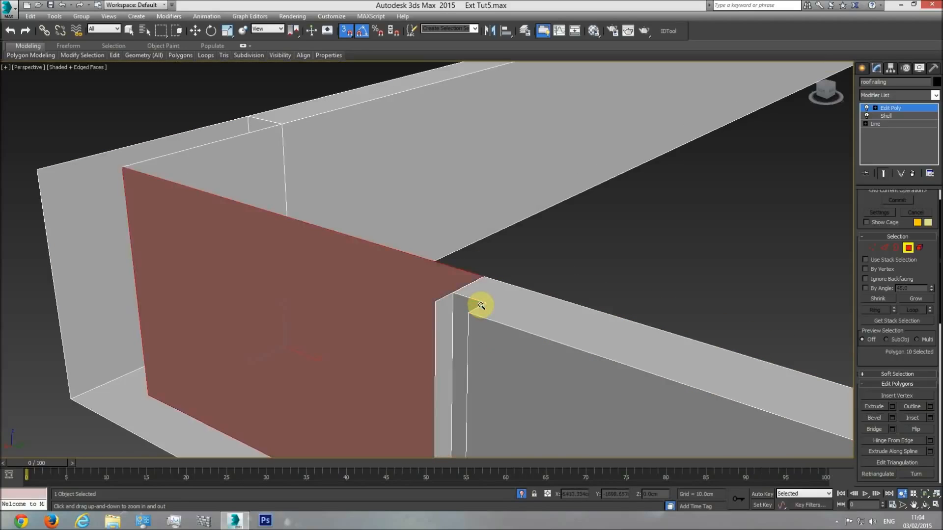
key(ctrl+z)
key(ctrl+z)
key(ctrl+z)
key(ctrl+z)
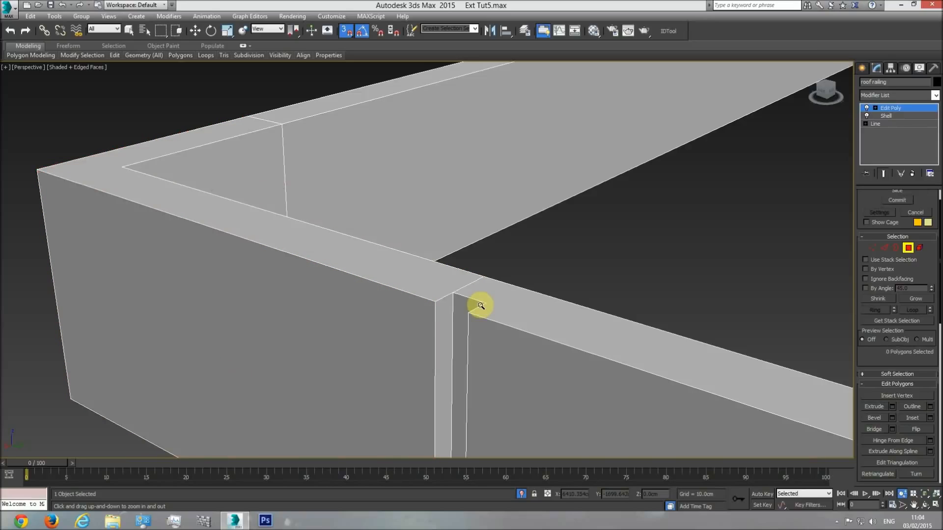
key(ctrl+z)
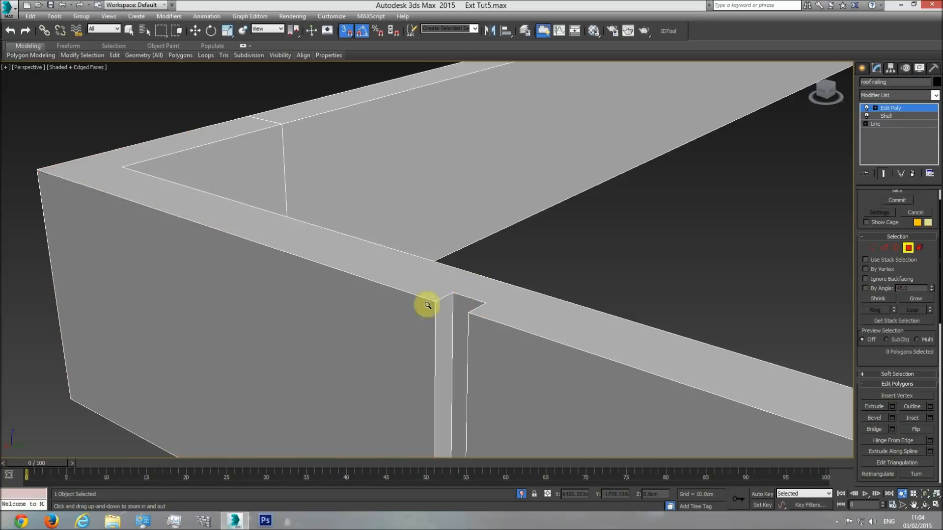
With snapping off, cut an edge across the railing's top face from the notch's inner corner to the inner edge.
click(870, 248)
key(w)
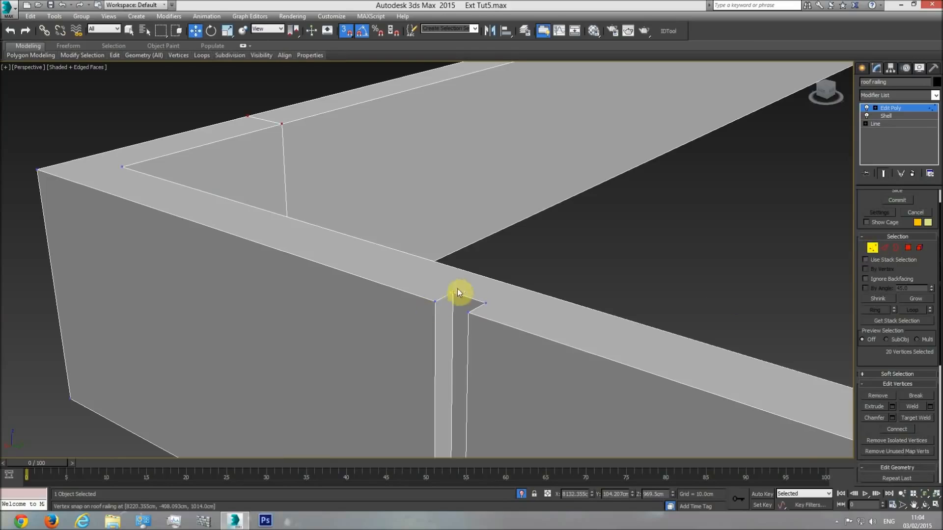
drag(883, 368, 864, 242)
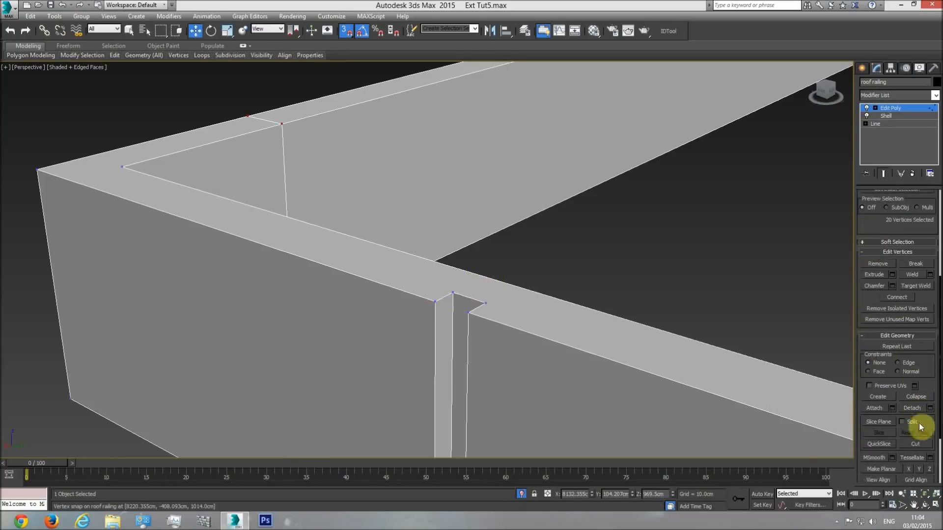
click(918, 442)
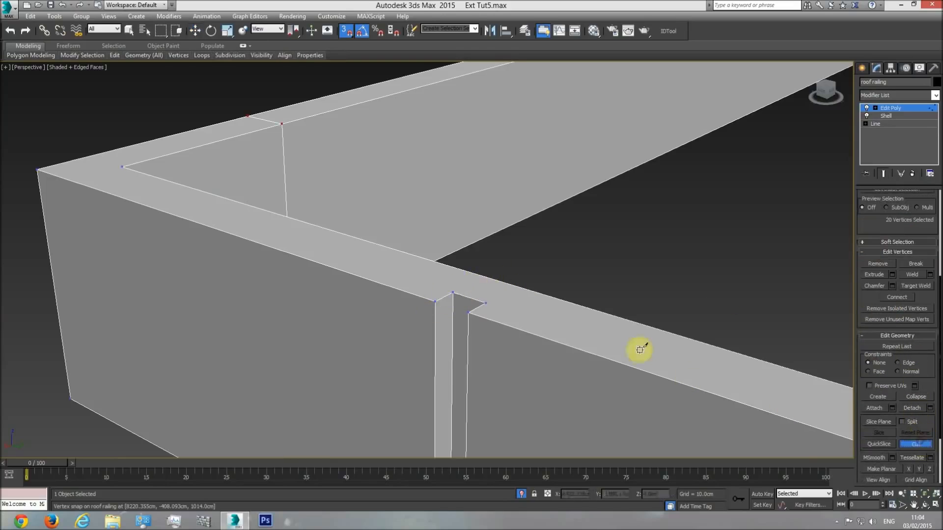
click(343, 32)
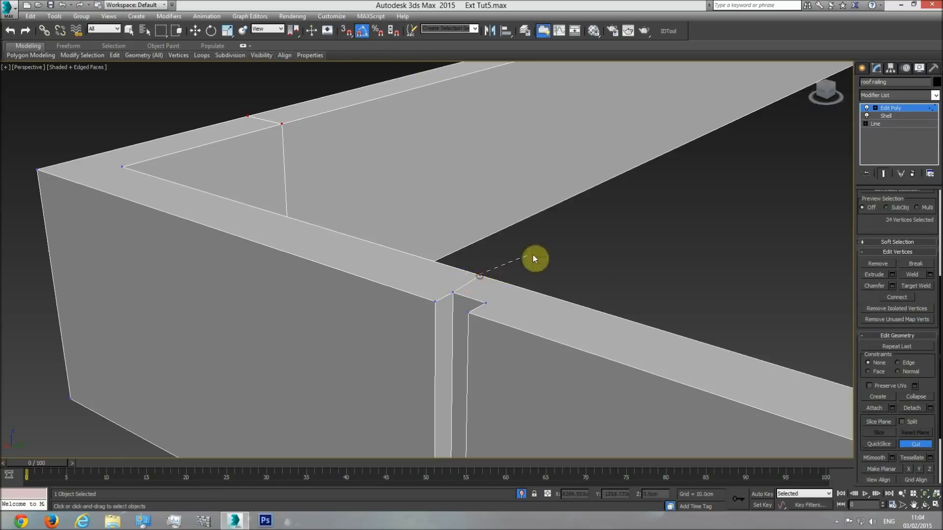
Continue the cut down the railing's inner face from the top edge to the bottom edge.
click(924, 505)
drag(499, 268, 421, 312)
drag(493, 284, 385, 265)
click(915, 444)
click(228, 191)
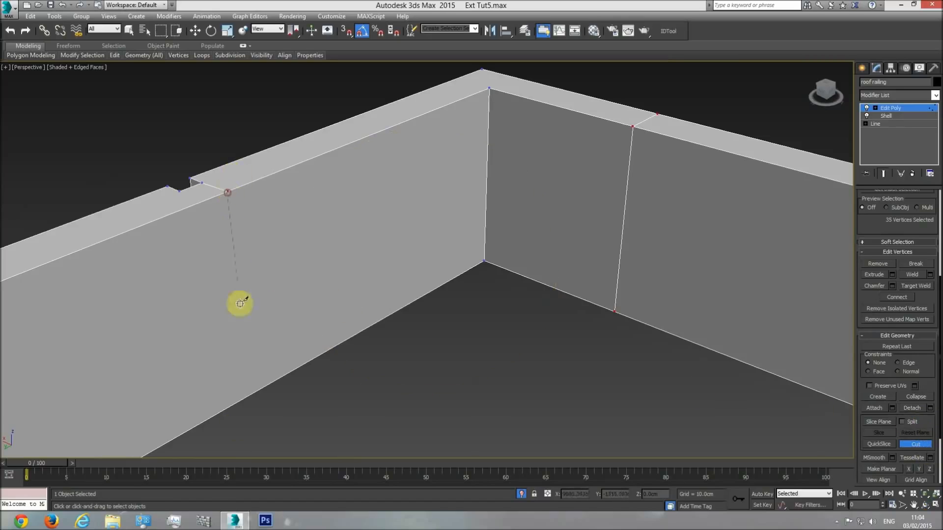
key(w)
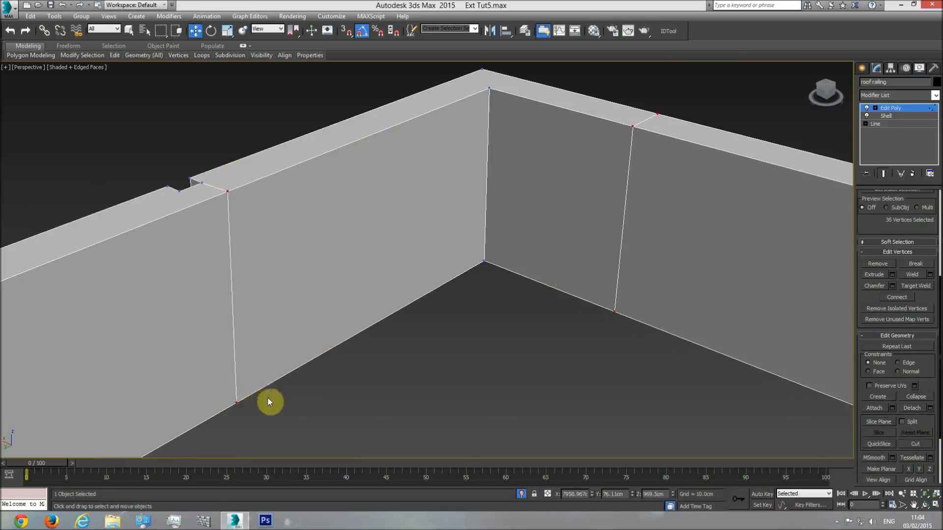
Cut across the railing's underside from the inner face's new bottom vertex to the notch's inner corner.
click(925, 495)
click(925, 504)
drag(421, 271, 422, 198)
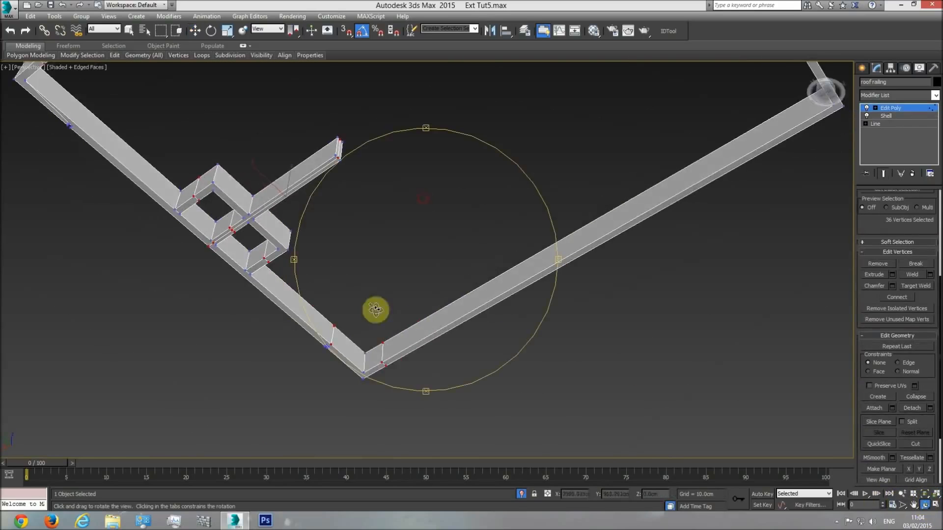
scroll(347, 322, up, 8)
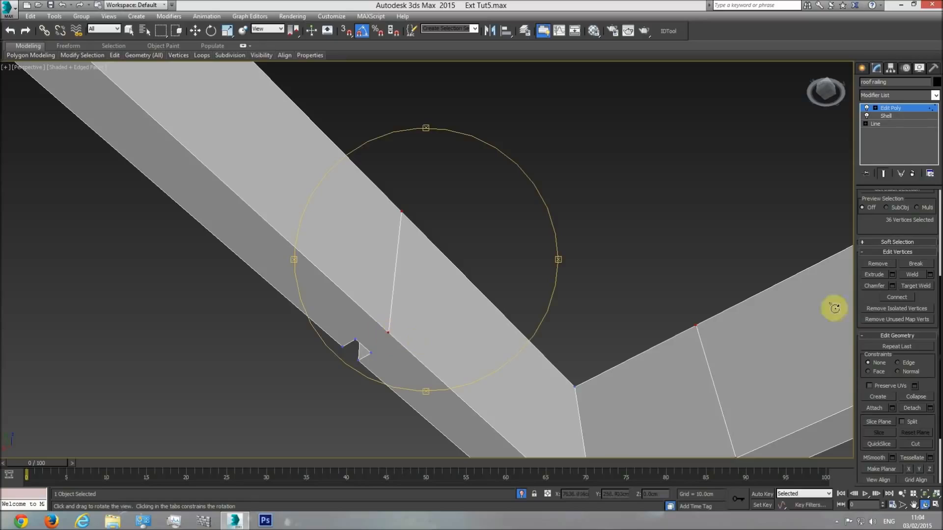
click(919, 447)
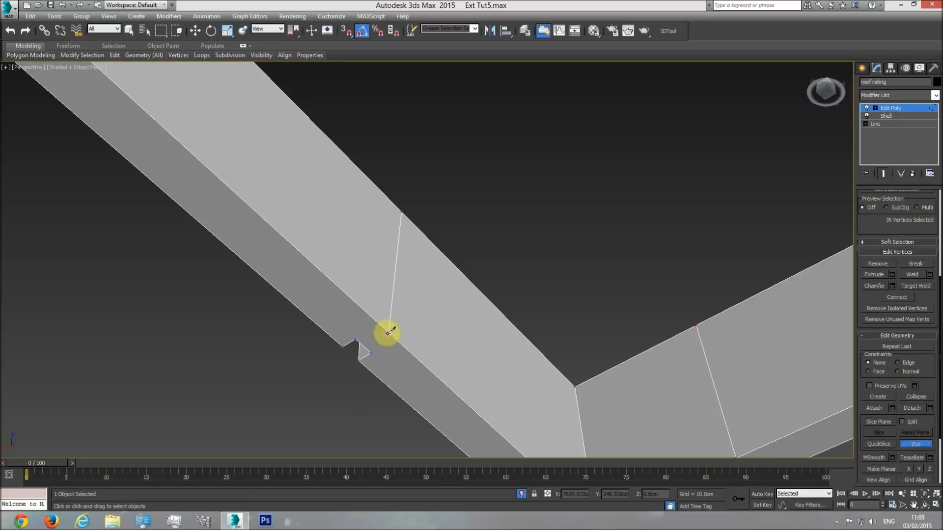
click(372, 352)
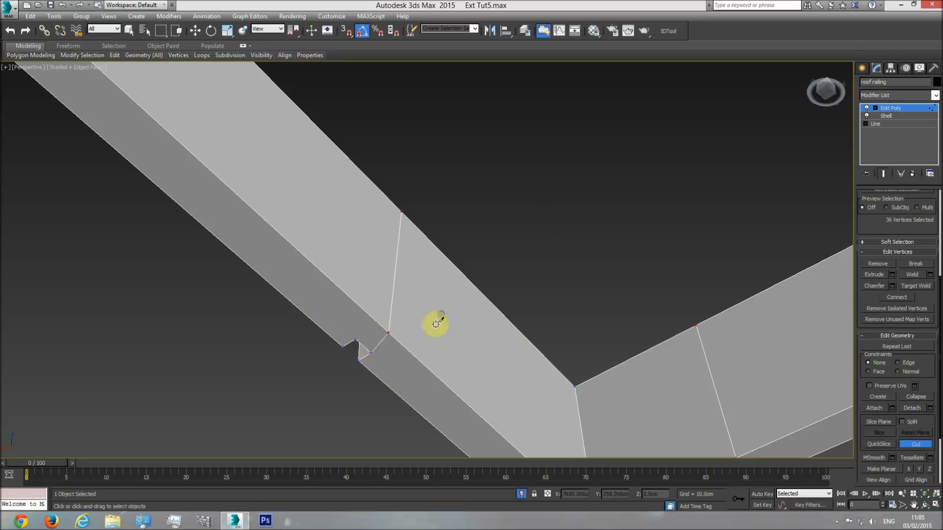
key(w)
Snap the cut's two inner-edge vertices into line with the notch's inner corner so the cut runs straight across the railing.
key(t)
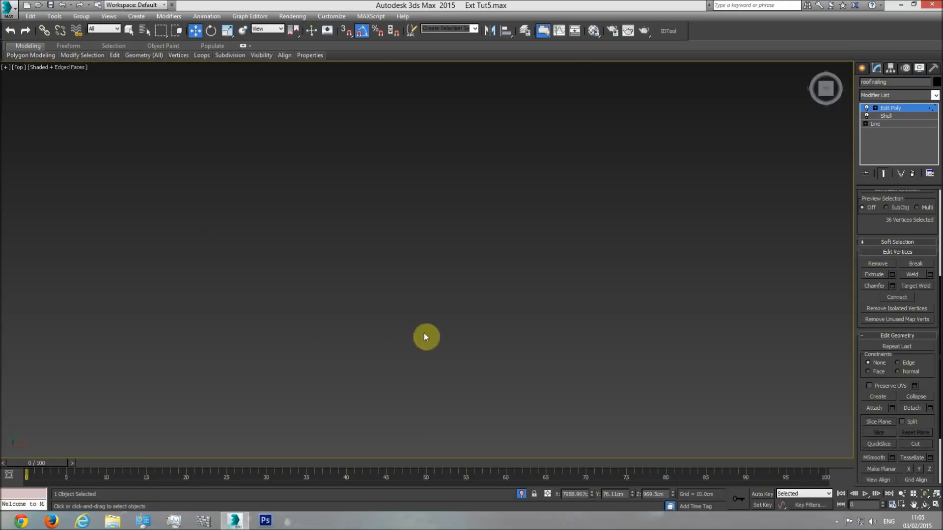
scroll(661, 320, up, 8)
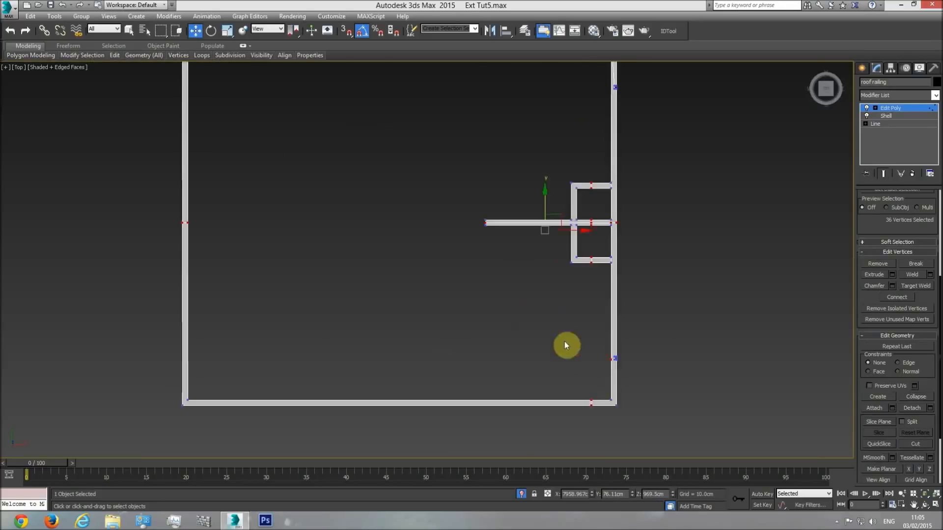
key(F3)
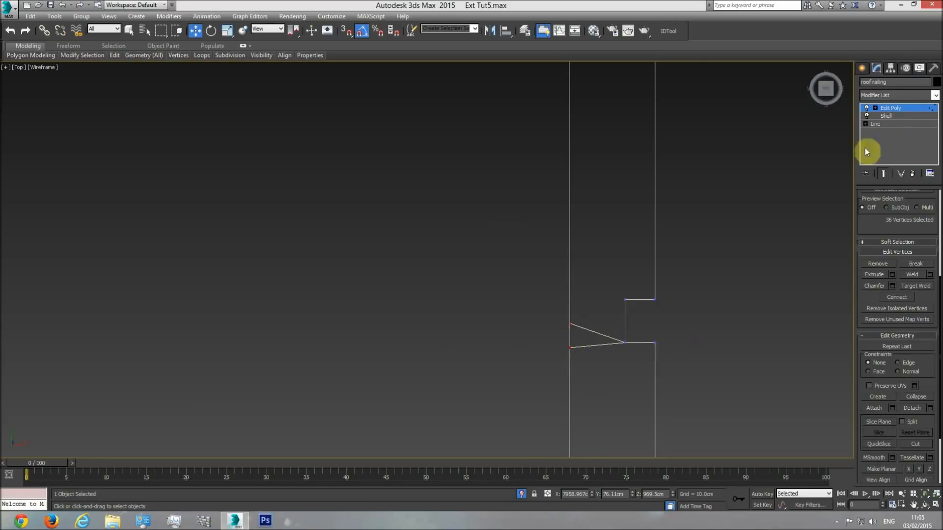
click(347, 32)
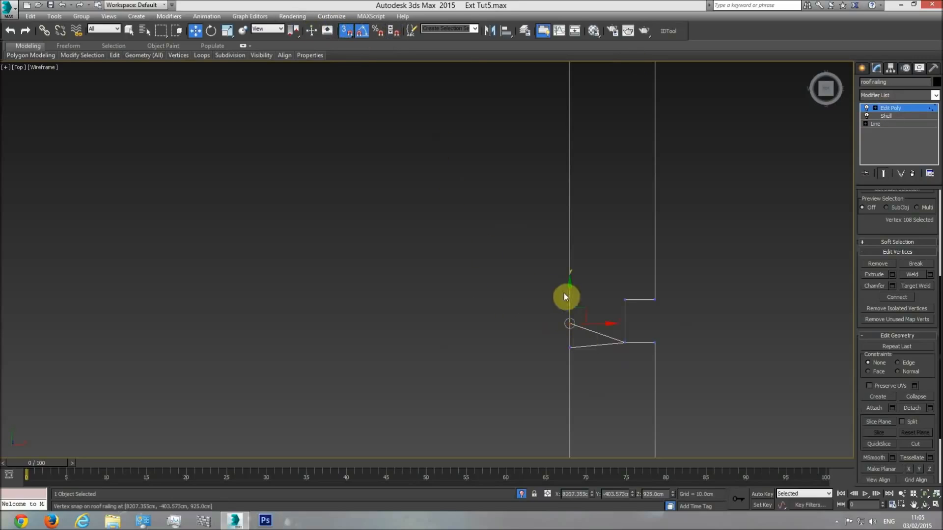
drag(570, 288, 624, 338)
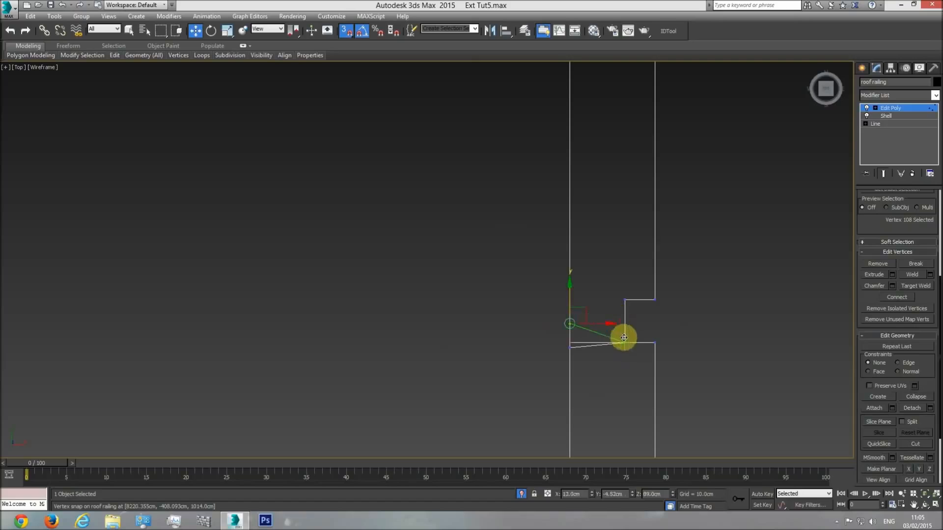
drag(572, 324, 623, 337)
Delete the four railing polygons that form the corner section between the two cuts.
key(p)
click(925, 505)
mouse_move(479, 314)
mouse_down()
mouse_move(539, 272)
mouse_move(509, 279)
mouse_move(568, 276)
mouse_move(550, 242)
mouse_move(555, 196)
mouse_move(625, 272)
mouse_move(697, 269)
mouse_move(444, 316)
mouse_move(606, 263)
mouse_up()
key(F3)
click(900, 109)
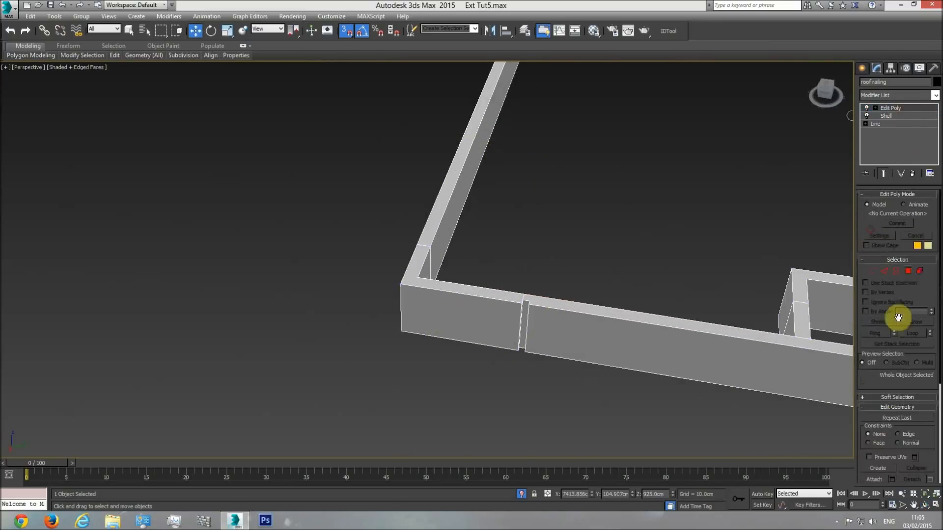
click(907, 271)
drag(476, 367, 475, 367)
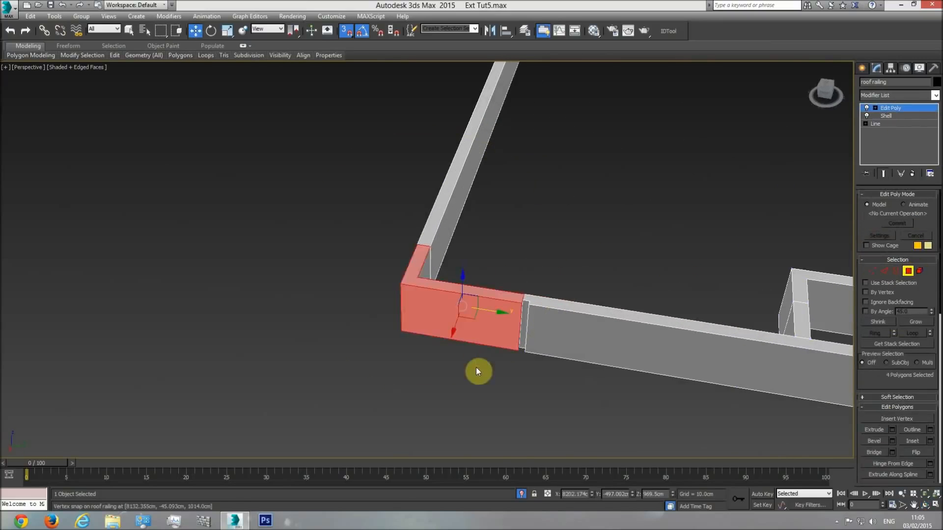
key(Delete)
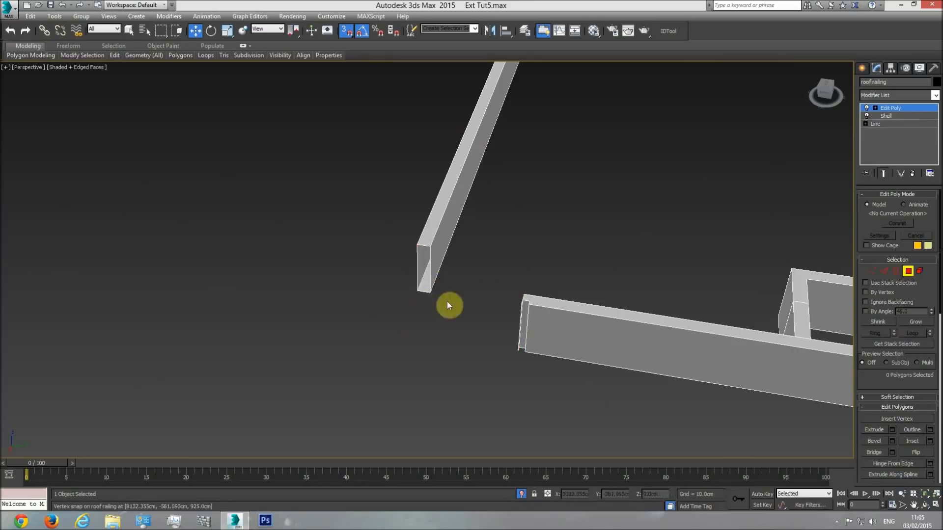
Delete the narrow leftover polygon at the notched end of the railing.
scroll(441, 309, up, 4)
middle_drag(606, 341, 347, 307)
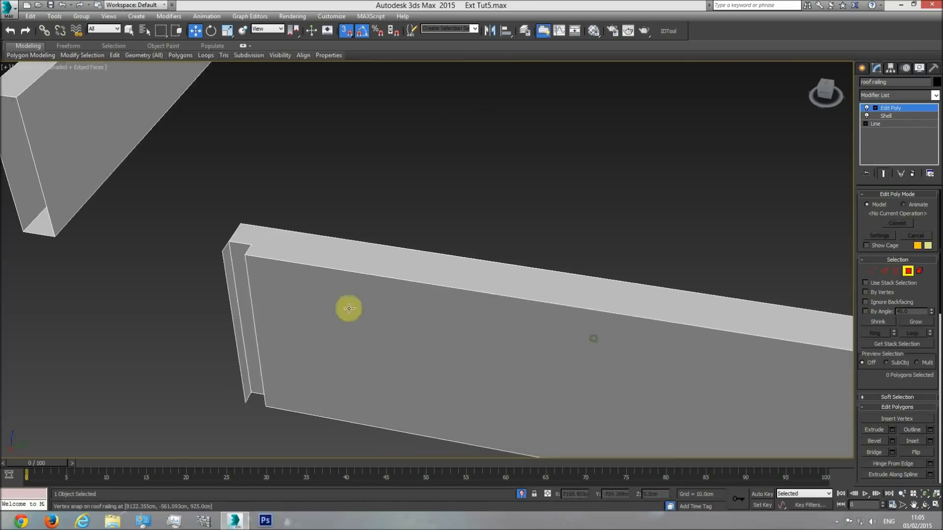
click(230, 289)
key(Delete)
middle_drag(229, 288, 295, 296)
scroll(296, 296, down, 3)
Cap the open borders at both cut ends of the railing and bring the rest of the building back into view.
click(884, 455)
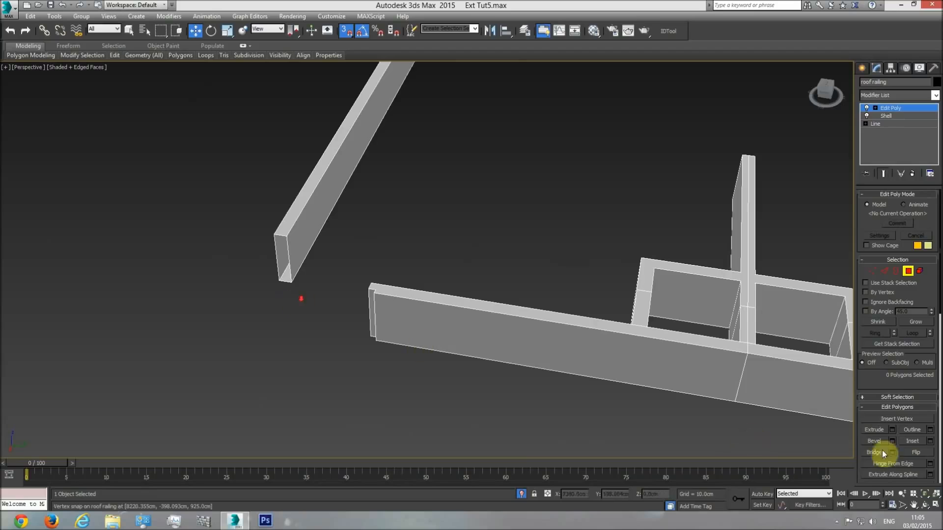
click(925, 505)
drag(484, 301, 464, 278)
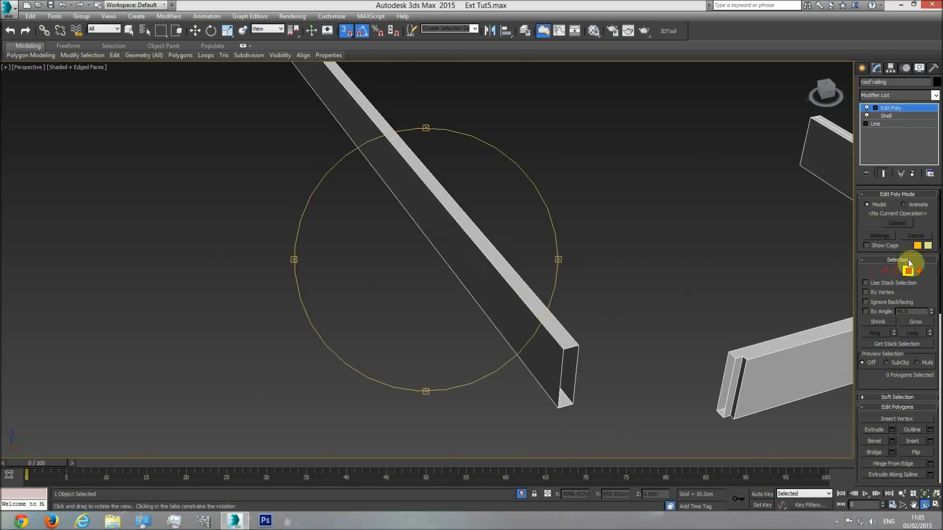
click(897, 270)
ctrl+click(726, 386)
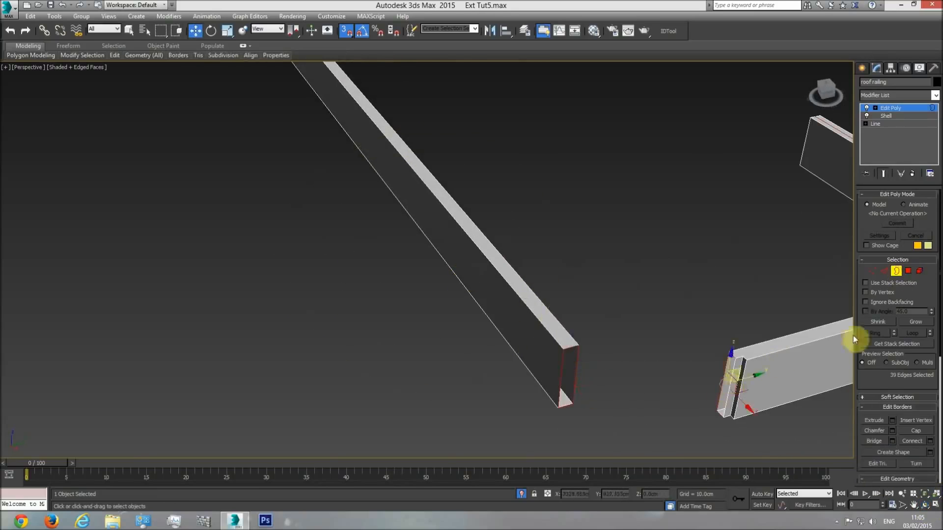
click(129, 30)
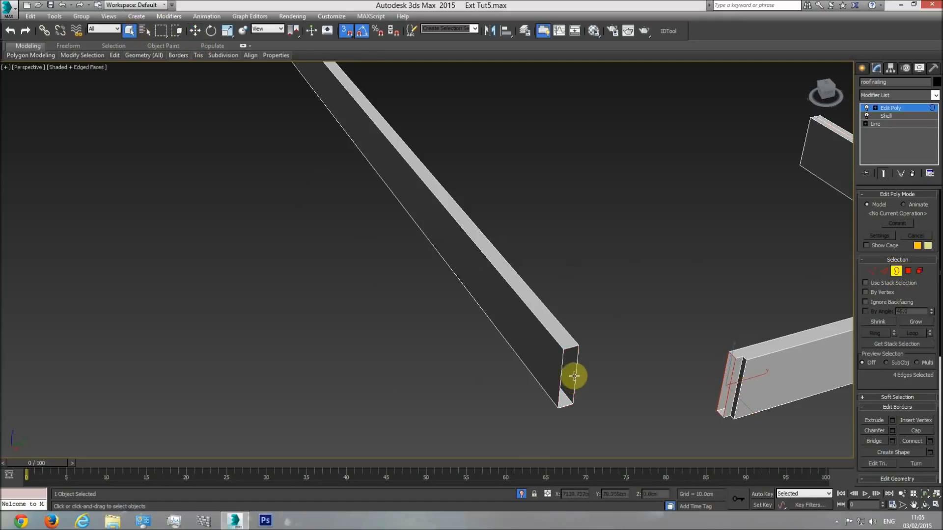
click(916, 431)
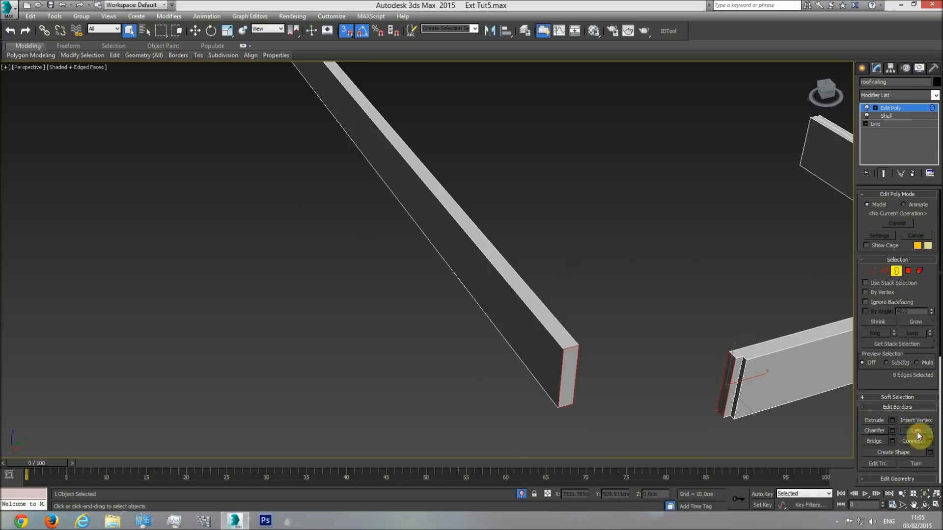
click(896, 108)
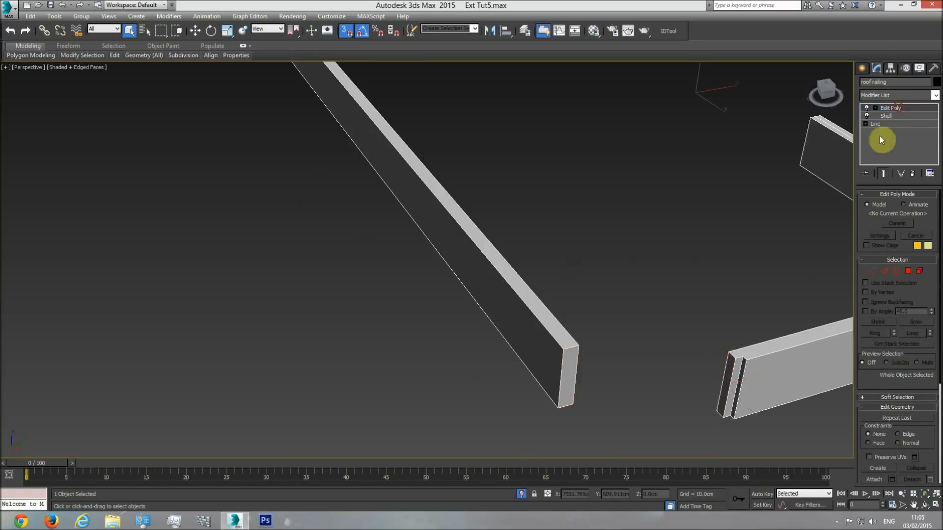
click(522, 493)
scroll(499, 355, down, 3)
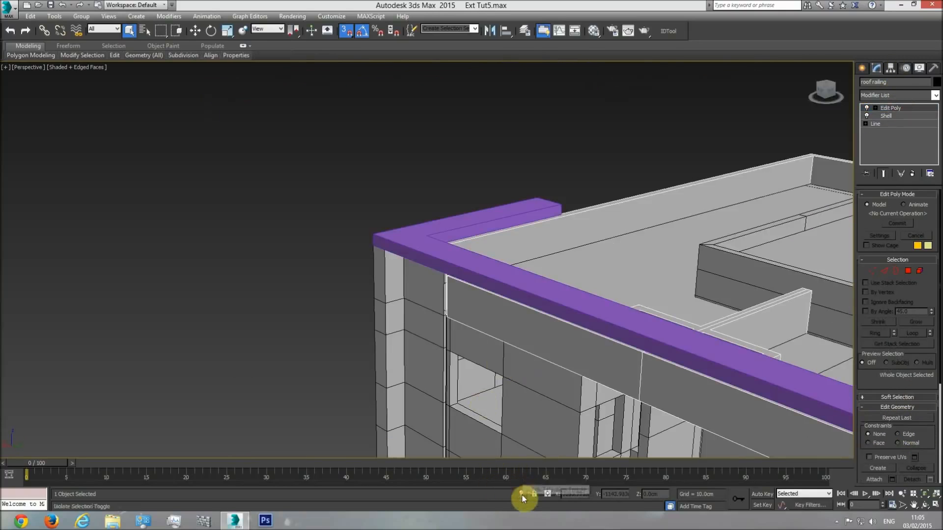
Isolate the second-level exterior walls, examine their corner from the inside, and leave isolation.
click(924, 504)
mouse_move(496, 292)
mouse_down()
mouse_move(549, 277)
mouse_move(508, 274)
mouse_move(425, 326)
mouse_move(476, 270)
mouse_move(447, 271)
mouse_move(471, 318)
mouse_move(543, 242)
mouse_move(492, 293)
mouse_up()
right_click(499, 354)
click(500, 353)
right_click(493, 320)
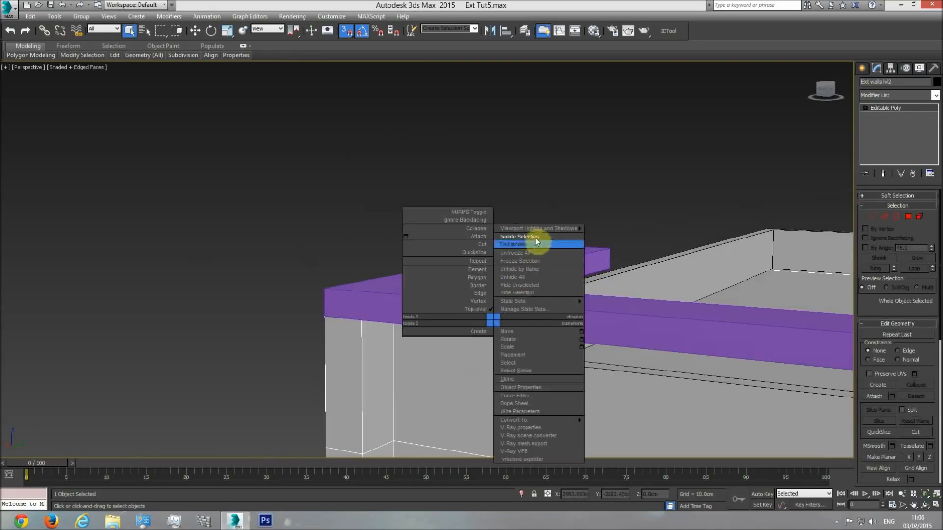
click(535, 237)
click(925, 504)
drag(428, 234, 251, 198)
drag(455, 260, 333, 237)
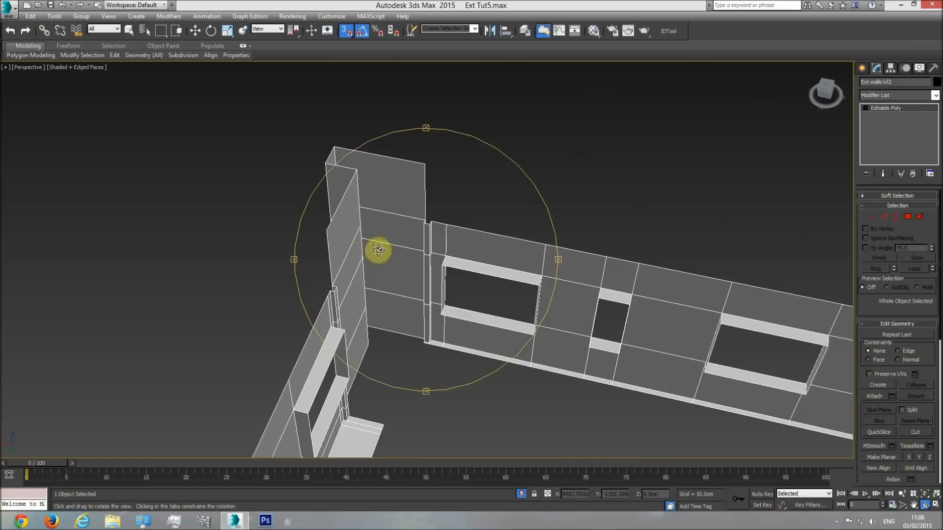
right_click(479, 197)
click(521, 494)
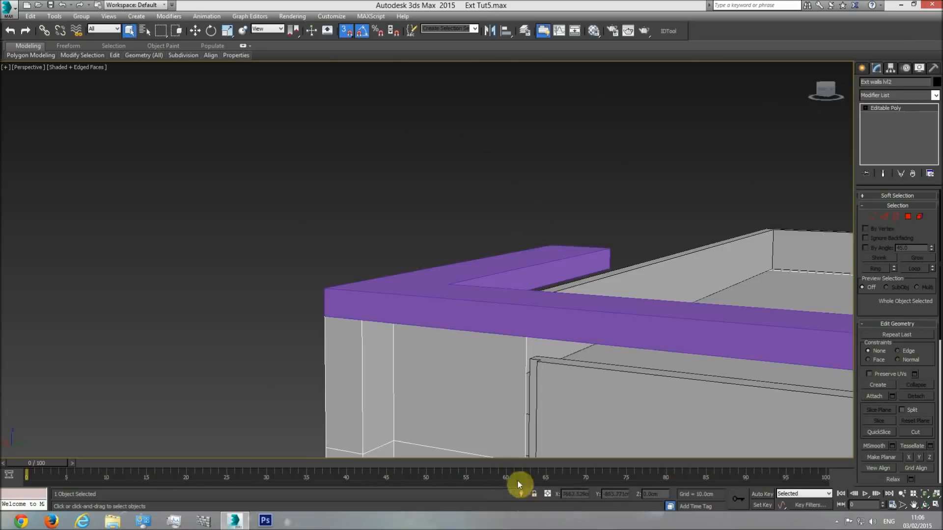
Extrude the corner wall's free vertical edge inward along X, snapping it in line with the slab's inner corner.
click(884, 216)
key(t)
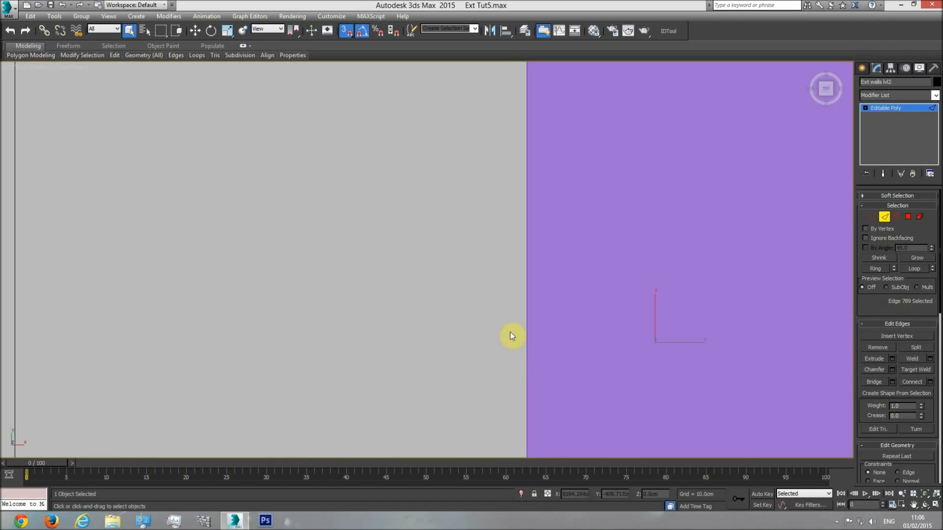
key(F3)
scroll(536, 349, down, 2)
key(p)
key(z)
click(925, 504)
key(F3)
mouse_move(472, 261)
mouse_down()
mouse_move(393, 244)
mouse_move(316, 210)
mouse_up()
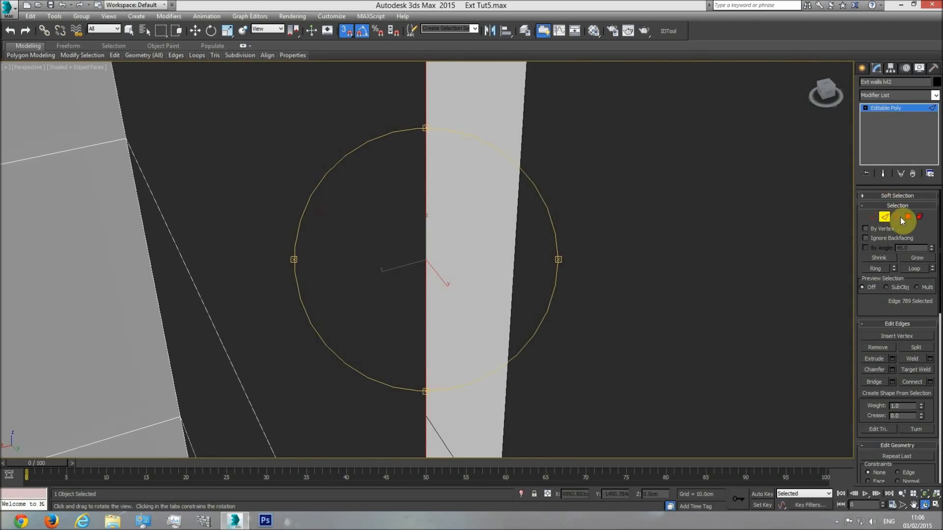
drag(427, 301, 420, 260)
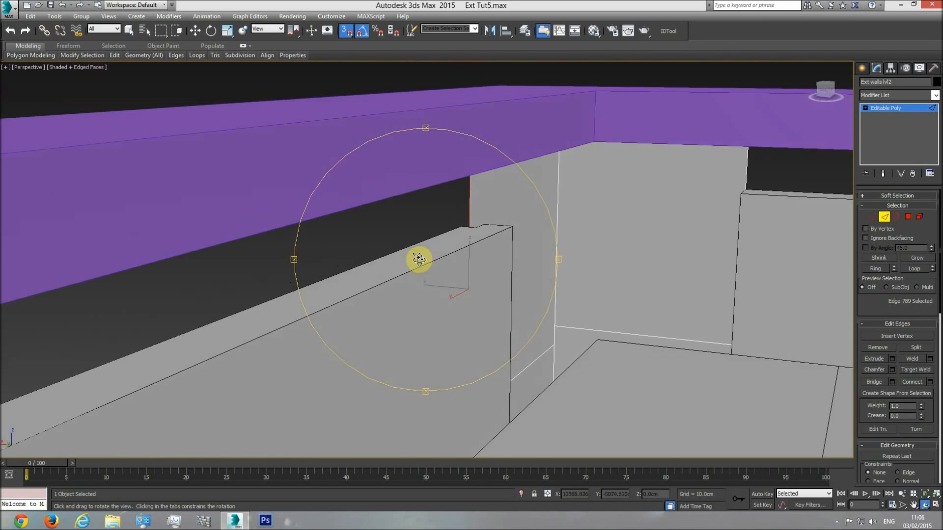
click(195, 30)
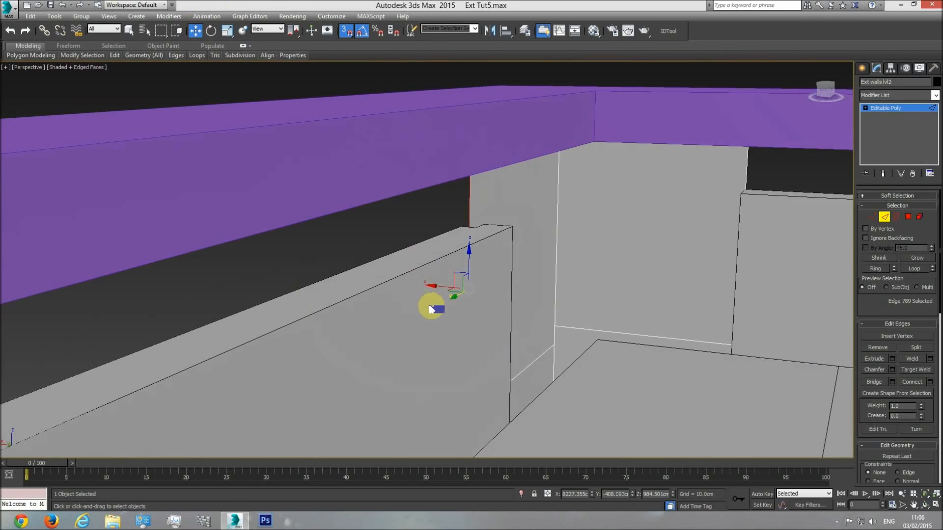
shift+drag(435, 284, 598, 137)
Continue the wall's inner faces to the slab's inner corner, across to the railing's end, and back to the adjoining wall.
middle_drag(599, 350, 504, 372)
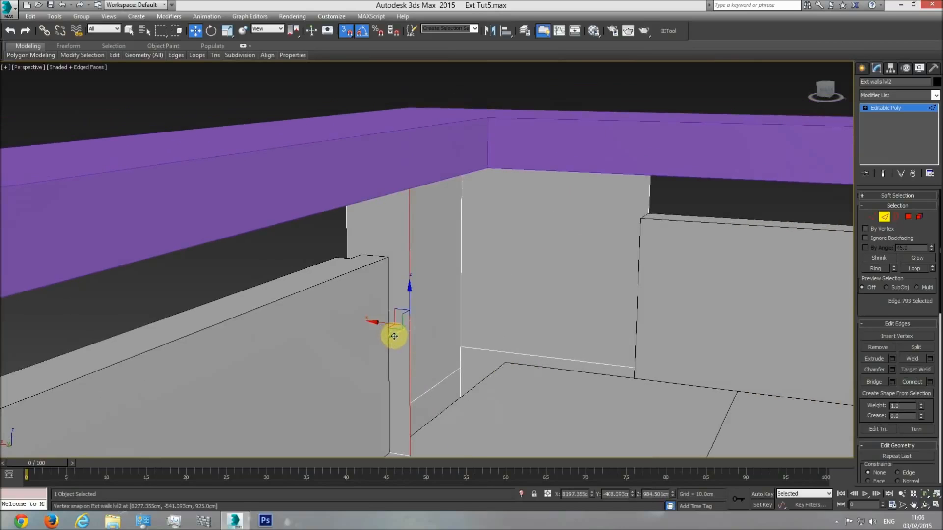
shift+drag(395, 336, 488, 165)
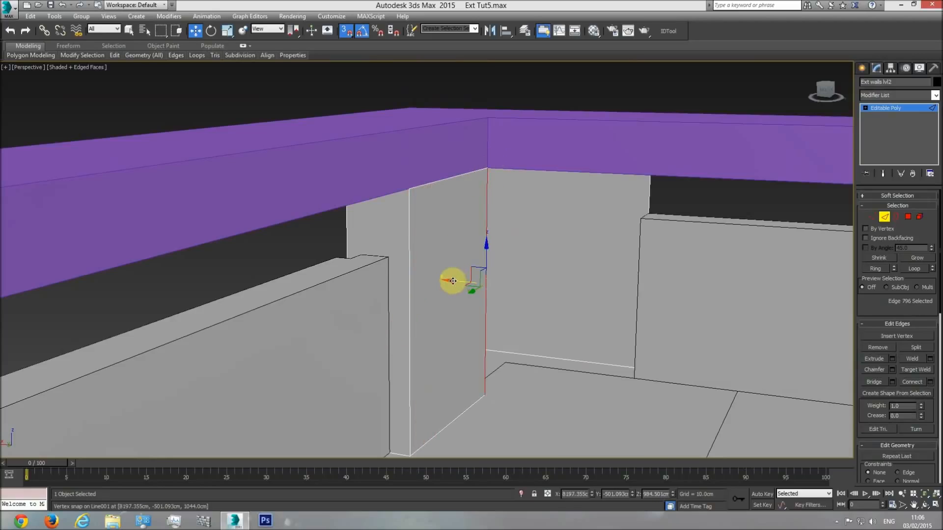
shift+drag(452, 281, 646, 158)
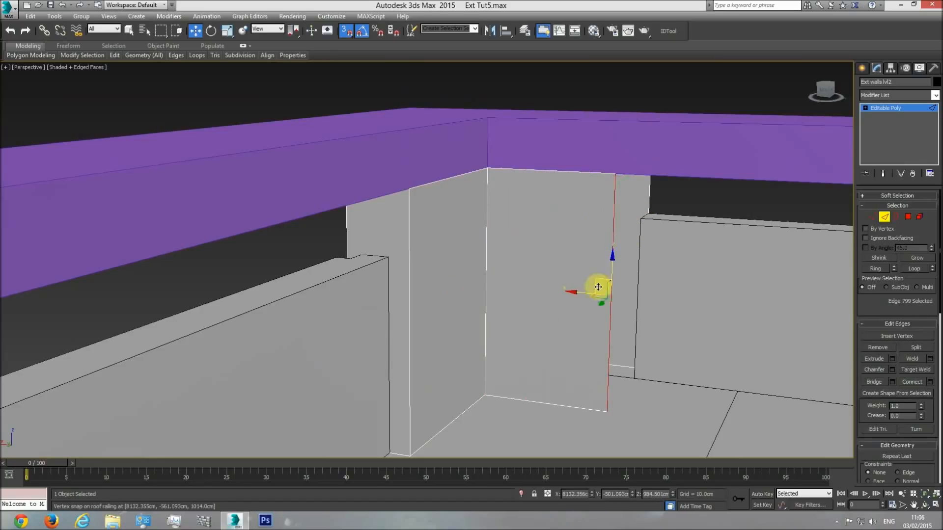
shift+drag(603, 306, 655, 155)
Examine the corner walls and slab against the elevation drawings.
click(925, 506)
drag(507, 280, 483, 282)
drag(446, 123, 573, 274)
key(t)
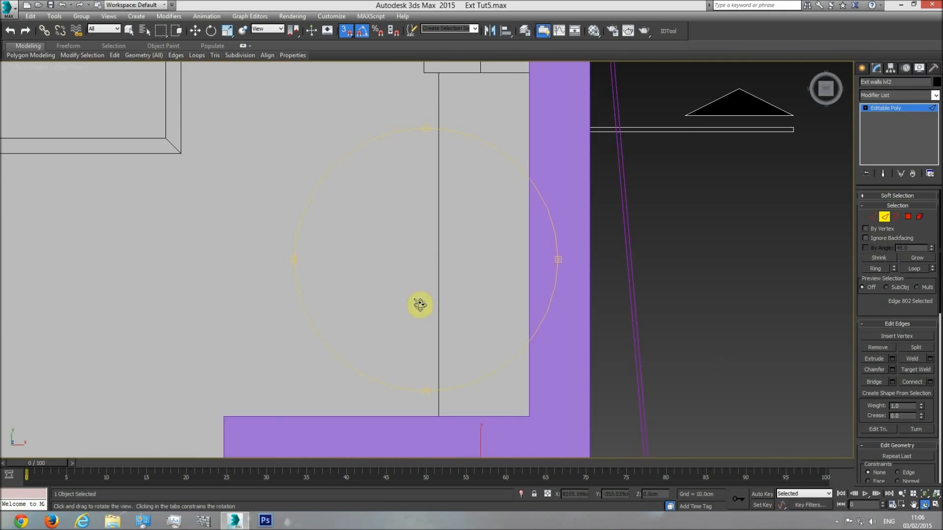
scroll(423, 316, down, 3)
middle_drag(337, 296, 584, 289)
scroll(319, 292, up, 4)
scroll(274, 311, up, 3)
middle_drag(247, 317, 288, 300)
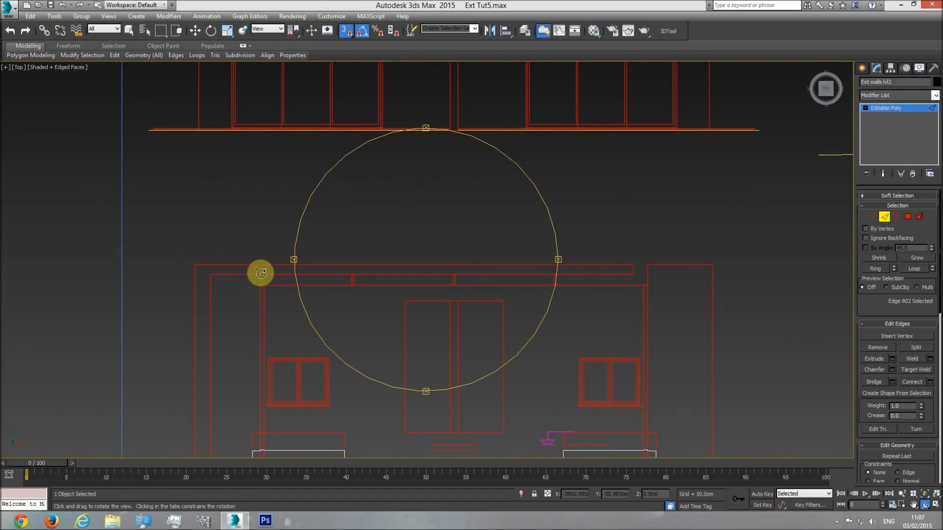
scroll(492, 287, down, 2)
scroll(492, 288, down, 3)
middle_drag(465, 281, 280, 282)
middle_drag(482, 236, 363, 206)
scroll(471, 285, up, 3)
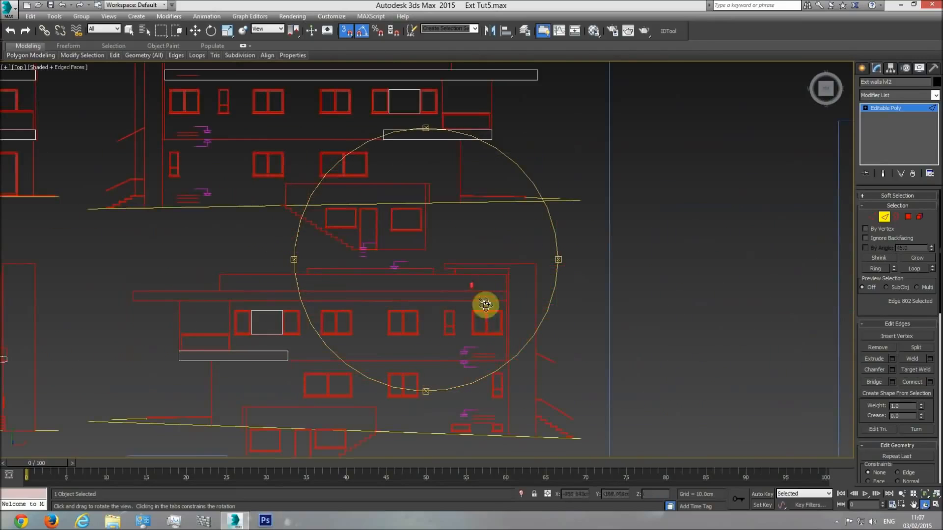
scroll(472, 269, up, 4)
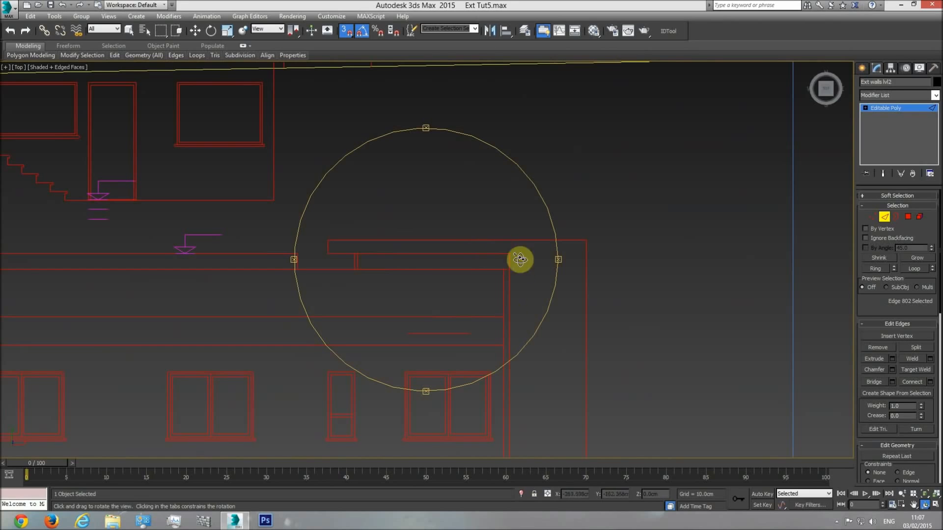
drag(505, 299, 414, 264)
middle_drag(414, 264, 399, 265)
Leave edge editing on the second-level exterior walls and assign the base material to the L-shaped roof slab.
key(w)
click(521, 226)
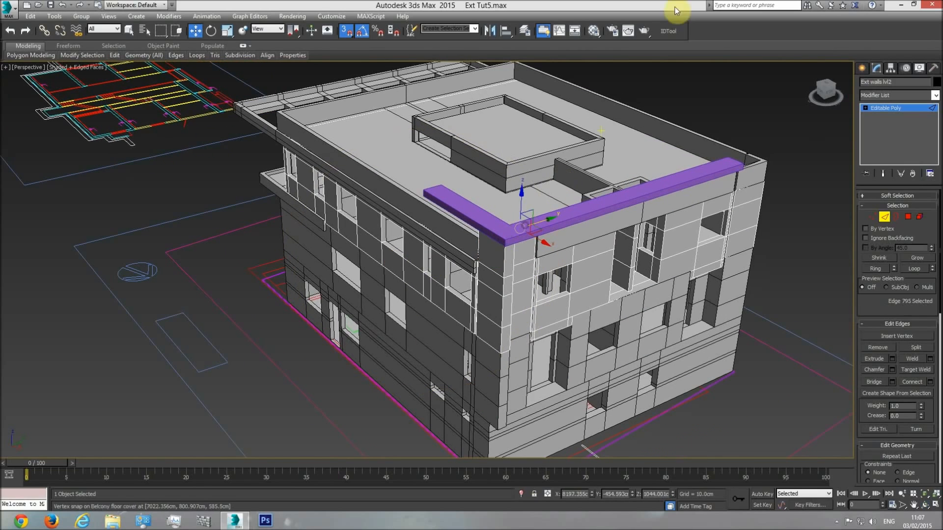
click(901, 112)
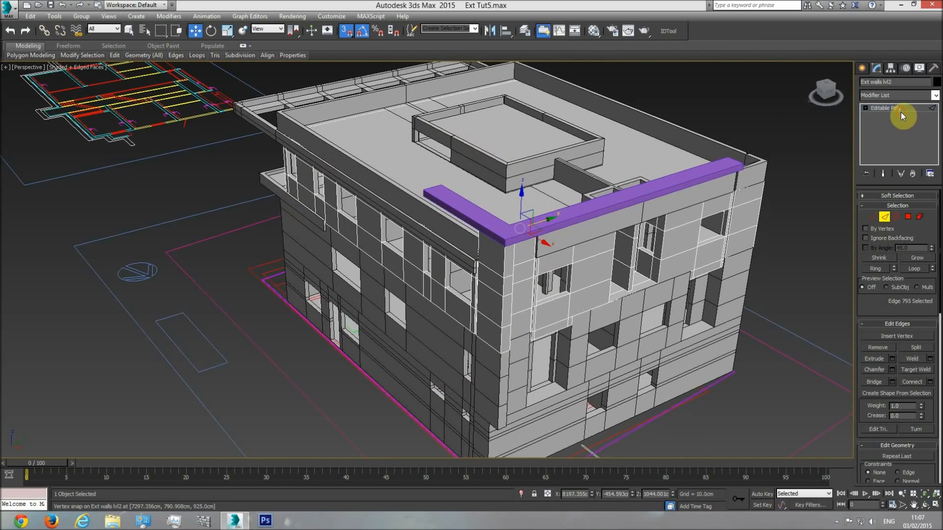
click(577, 211)
click(594, 32)
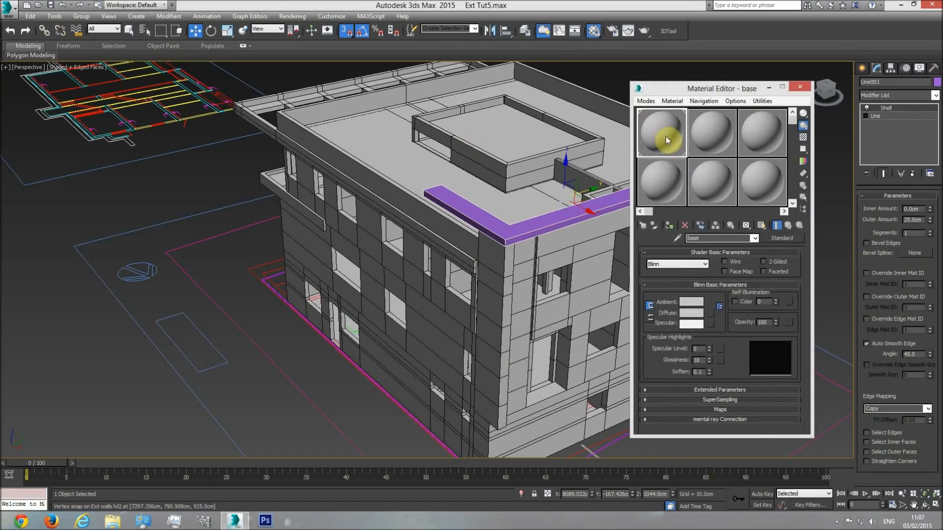
click(669, 225)
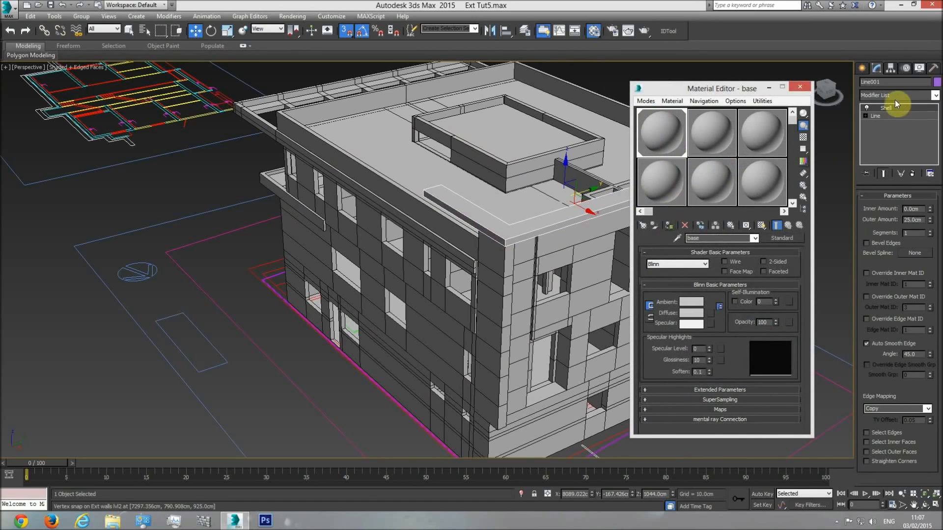
Set the L-shaped slab's object colour to black, close the material editor, and deselect the slab.
click(936, 82)
click(723, 273)
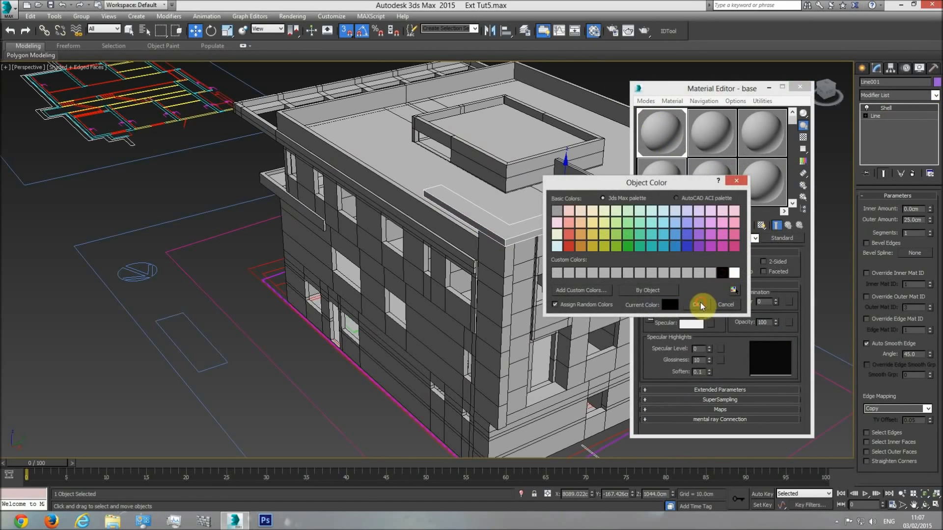
click(700, 302)
click(801, 88)
click(802, 239)
Examine the building's lower exterior walls against the floor plan showing the two U-shaped light wells.
middle_drag(581, 249, 564, 246)
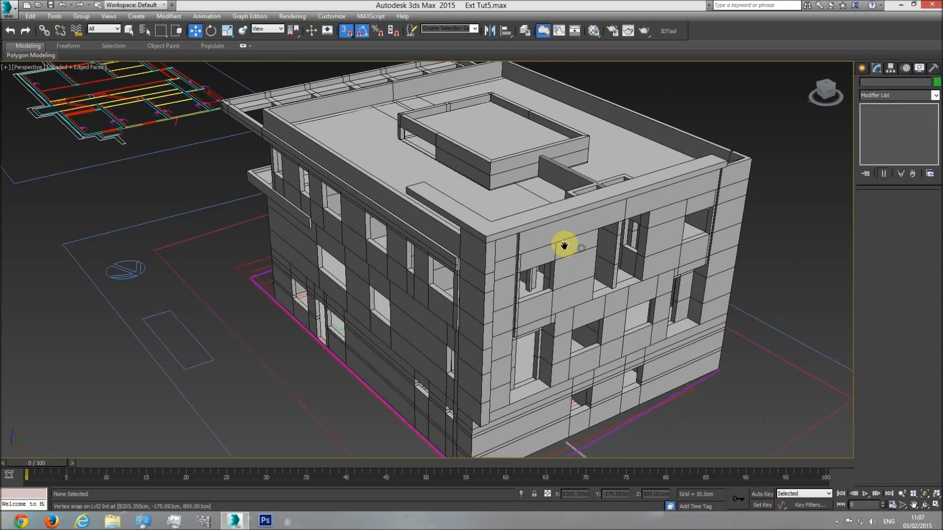
click(925, 506)
mouse_move(411, 259)
mouse_down()
mouse_move(417, 238)
mouse_move(511, 246)
mouse_move(423, 267)
mouse_move(414, 291)
mouse_move(352, 284)
mouse_move(411, 267)
mouse_move(357, 276)
mouse_move(583, 270)
mouse_move(407, 274)
mouse_up()
drag(491, 250, 358, 285)
key(t)
middle_drag(465, 310, 219, 307)
middle_drag(430, 299, 131, 306)
scroll(529, 340, up, 3)
middle_drag(647, 325, 589, 320)
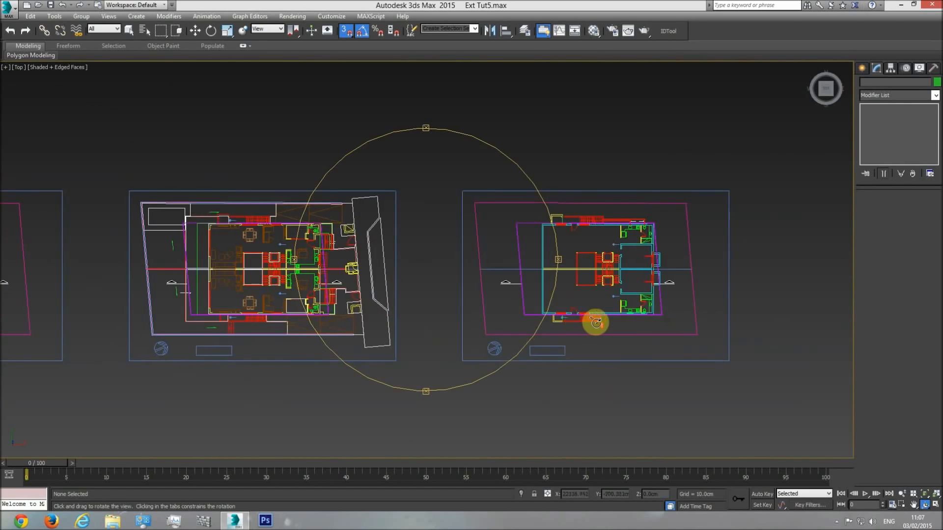
scroll(596, 314, up, 2)
middle_drag(498, 325, 450, 393)
middle_drag(498, 283, 340, 273)
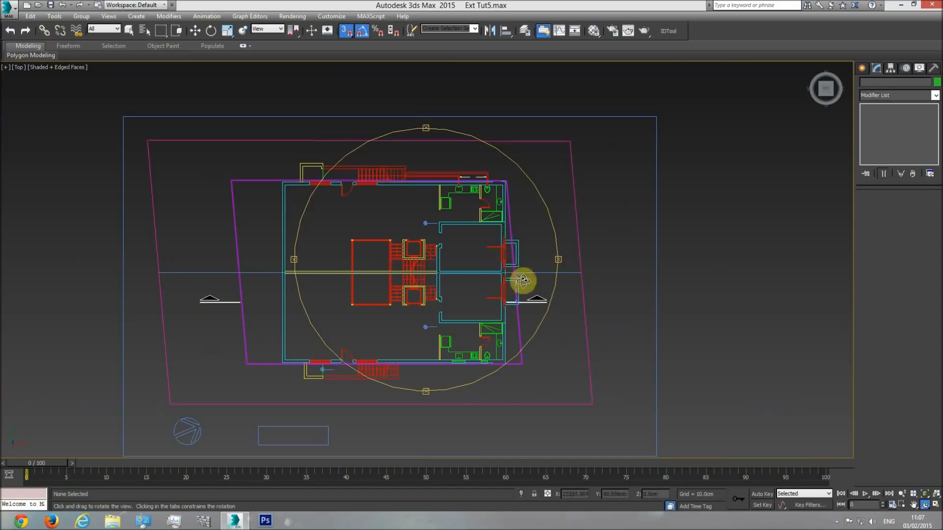
drag(519, 282, 401, 257)
scroll(401, 257, up, 3)
key(w)
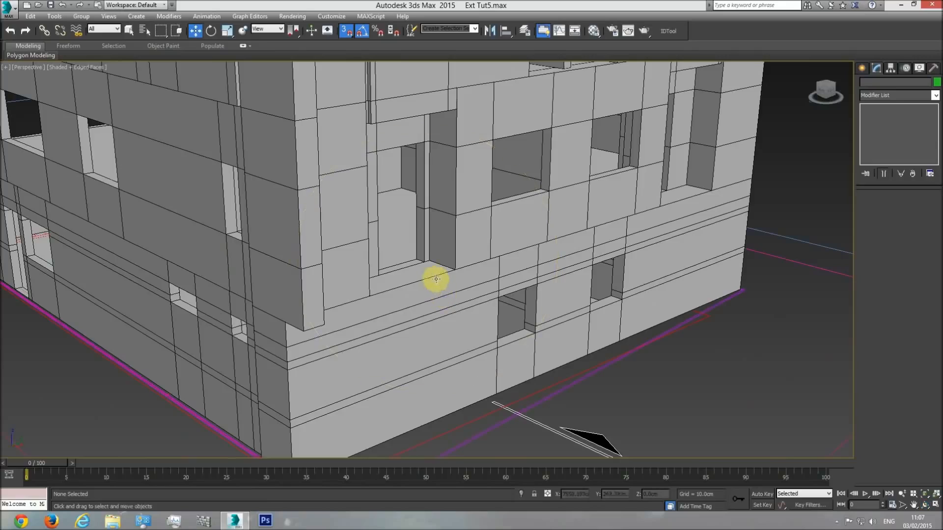
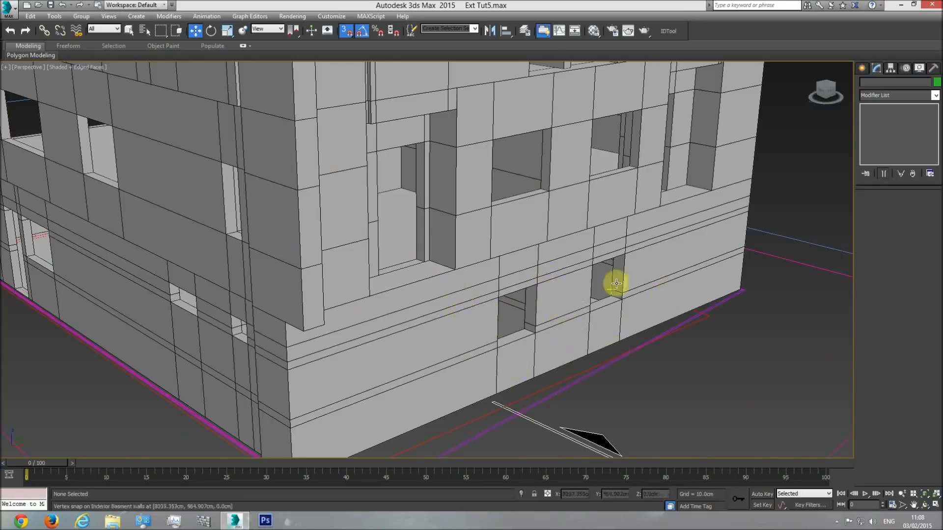
Trace the upper U-shaped light well on the floor plan as a closed line, snapping to its outer and inner corners.
key(t)
scroll(491, 302, up, 5)
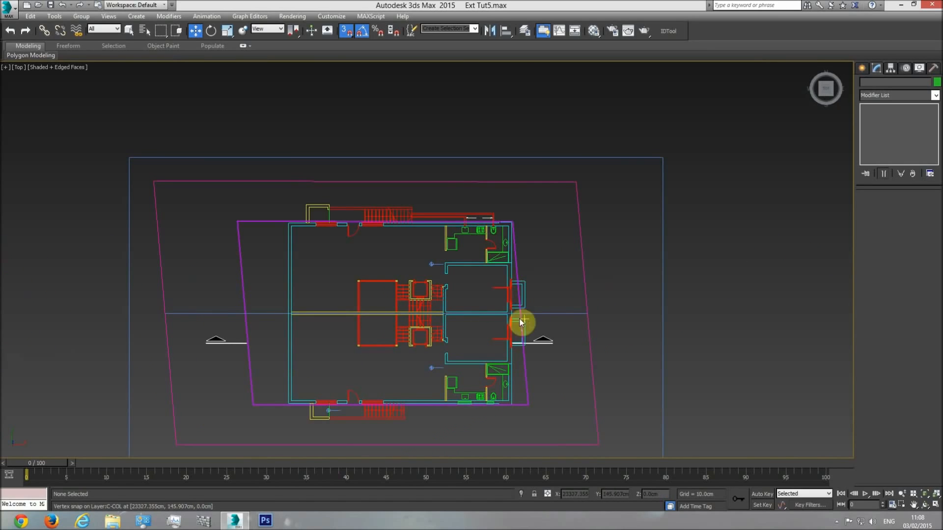
scroll(521, 322, up, 4)
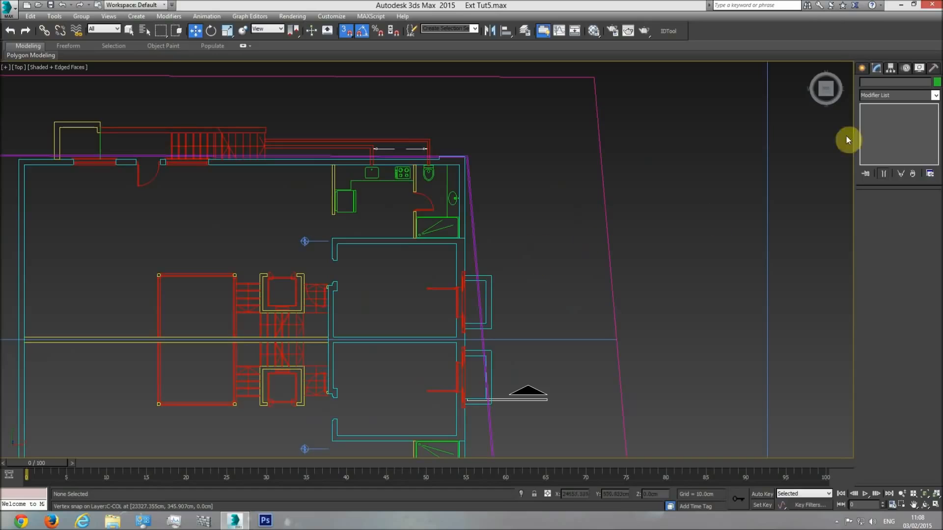
click(862, 68)
click(878, 85)
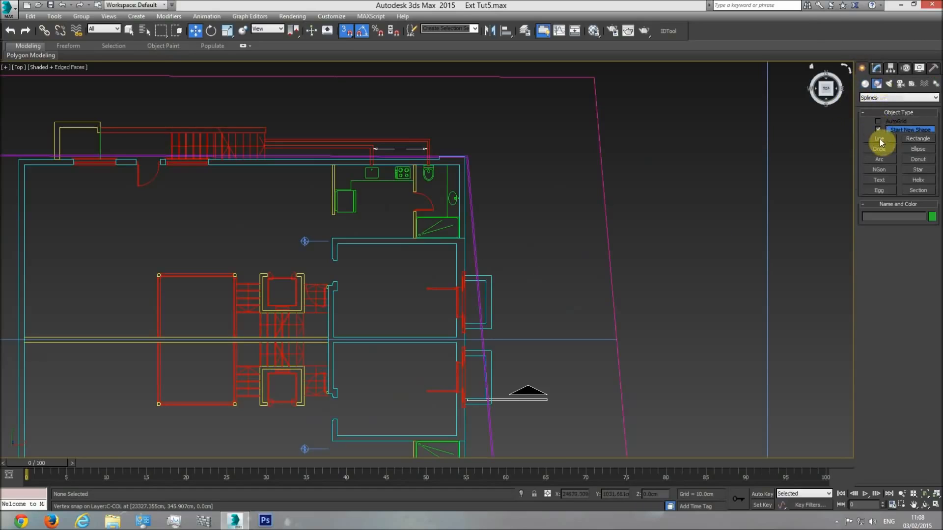
click(880, 138)
scroll(472, 287, up, 5)
scroll(424, 293, up, 1)
click(401, 267)
click(549, 266)
middle_drag(575, 342, 559, 149)
scroll(559, 149, down, 1)
click(535, 312)
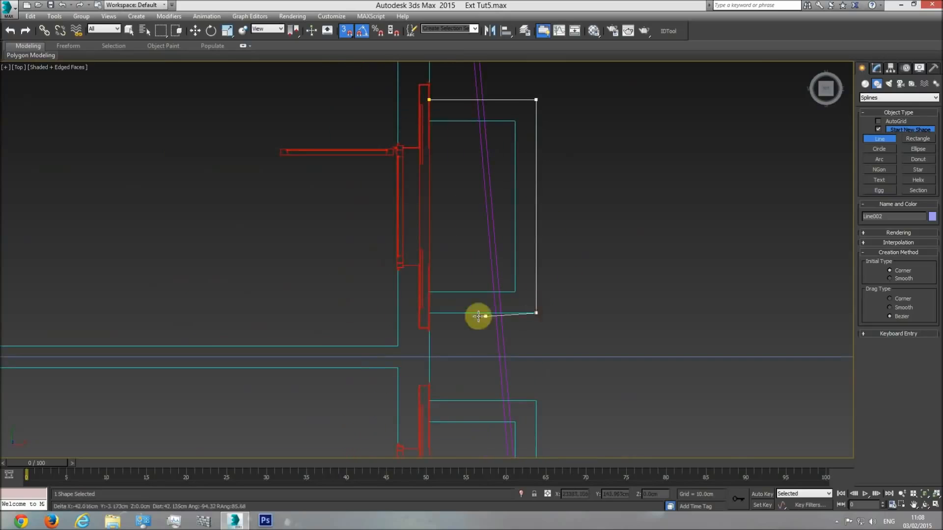
click(429, 292)
click(515, 291)
click(515, 121)
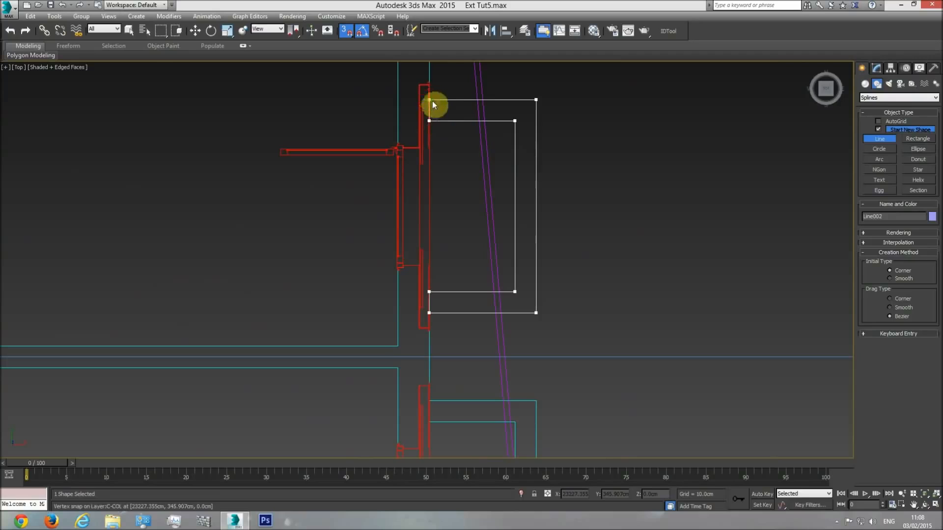
click(433, 105)
click(482, 288)
Copy the U-shaped outline down along Y onto the lower light well and align it with the plan.
middle_drag(505, 330, 475, 225)
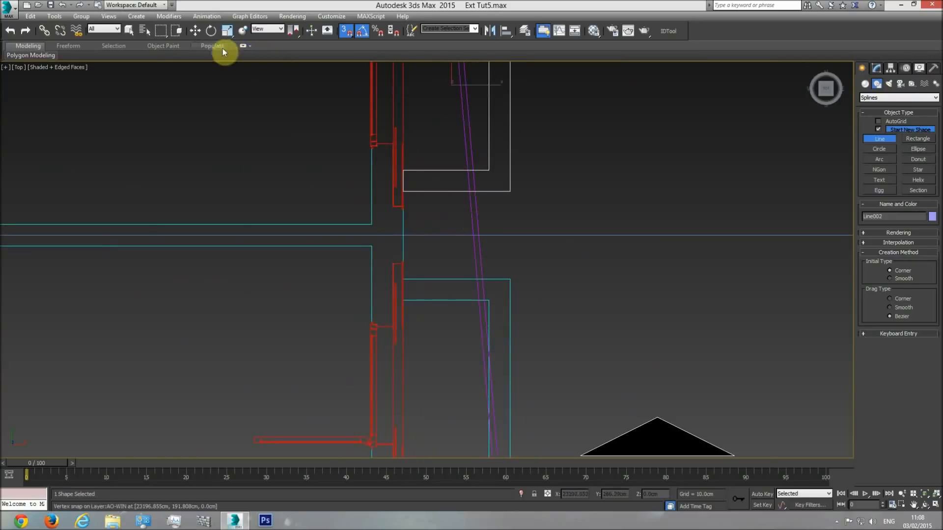
click(196, 32)
scroll(423, 122, down, 2)
drag(444, 118, 453, 326)
click(479, 301)
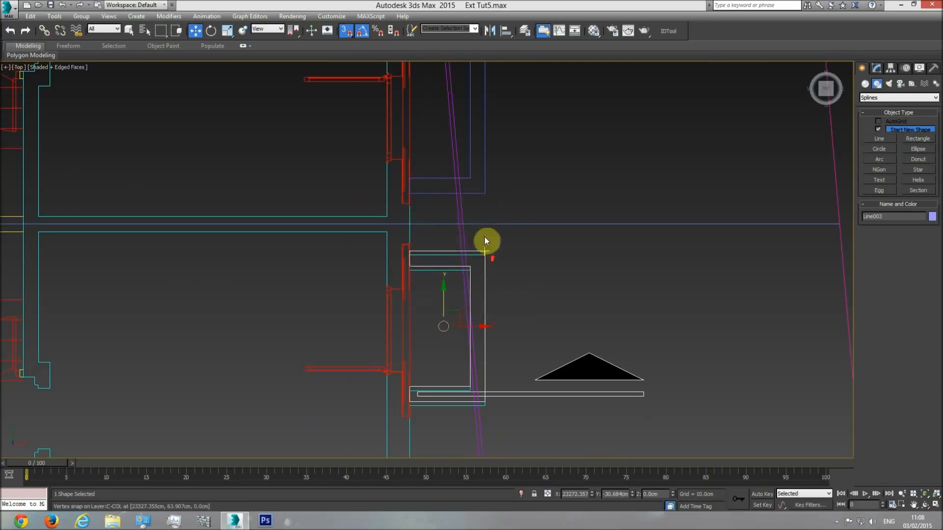
middle_drag(484, 242, 484, 226)
scroll(484, 230, up, 4)
drag(479, 244, 479, 255)
Examine the elevation and section drawings for the height and depth of the light well beside the basement window.
scroll(459, 228, down, 6)
scroll(502, 278, down, 10)
middle_drag(396, 319, 492, 300)
middle_drag(236, 313, 293, 313)
scroll(282, 326, up, 3)
middle_drag(219, 314, 345, 312)
middle_drag(166, 312, 455, 317)
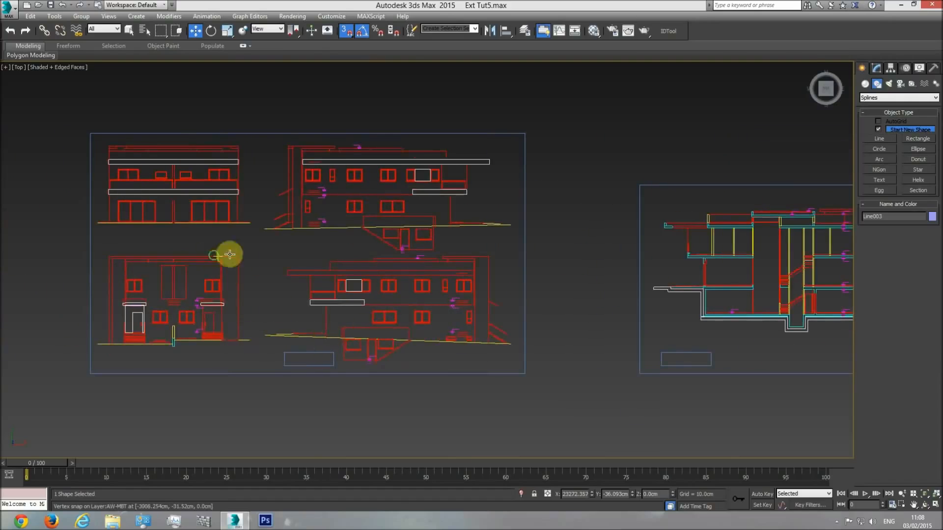
middle_drag(229, 254, 269, 252)
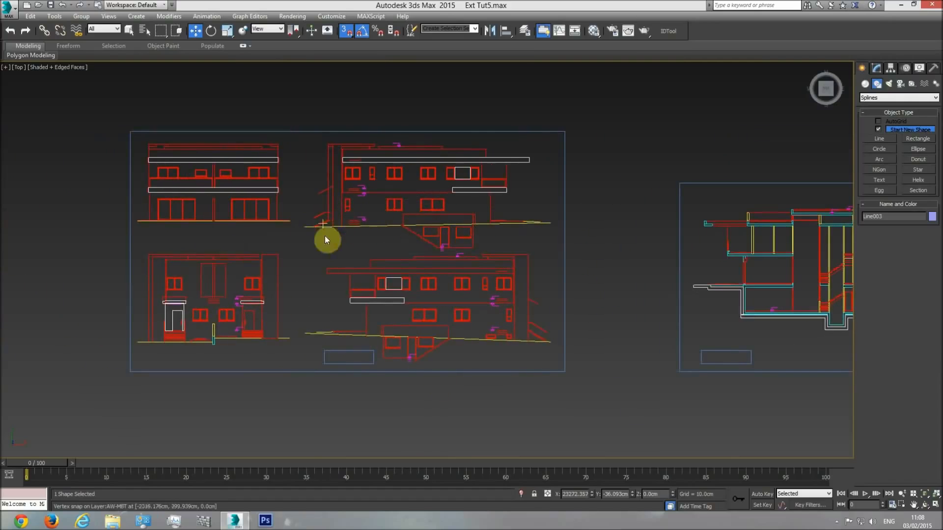
scroll(252, 346, up, 4)
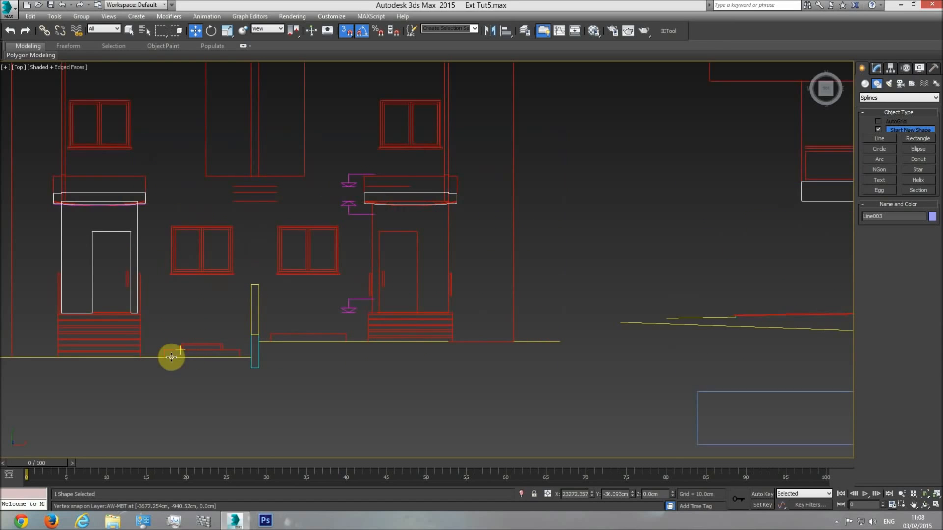
middle_drag(476, 360, 312, 357)
scroll(312, 357, down, 3)
middle_drag(633, 351, 290, 339)
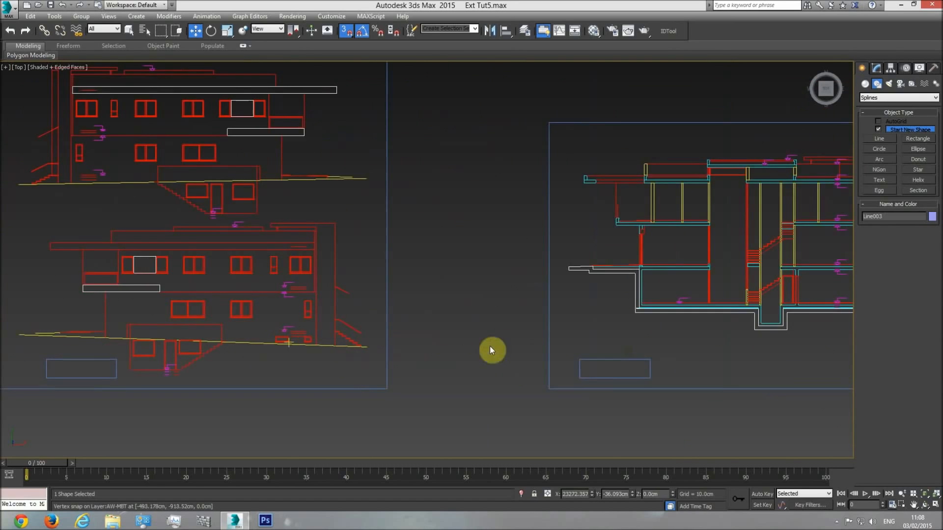
middle_drag(671, 330, 364, 347)
scroll(569, 311, up, 3)
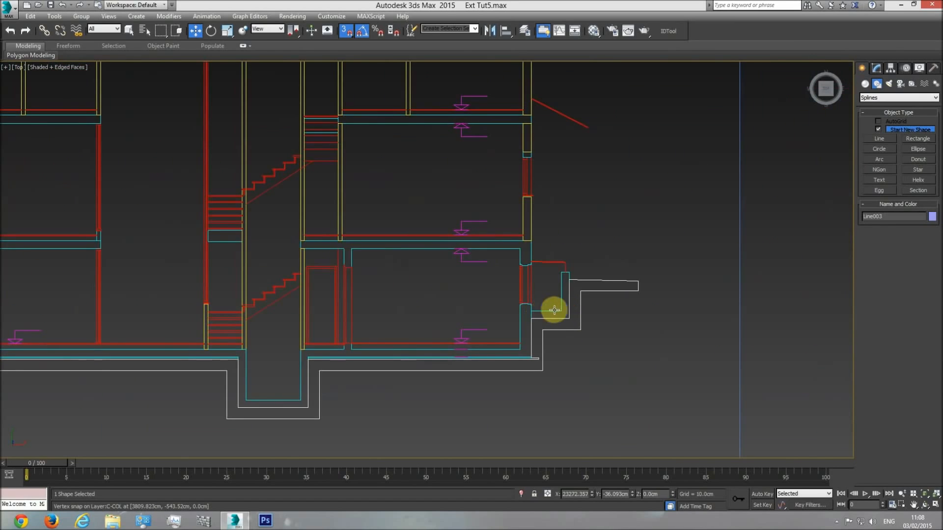
middle_drag(558, 305, 515, 276)
scroll(515, 277, up, 3)
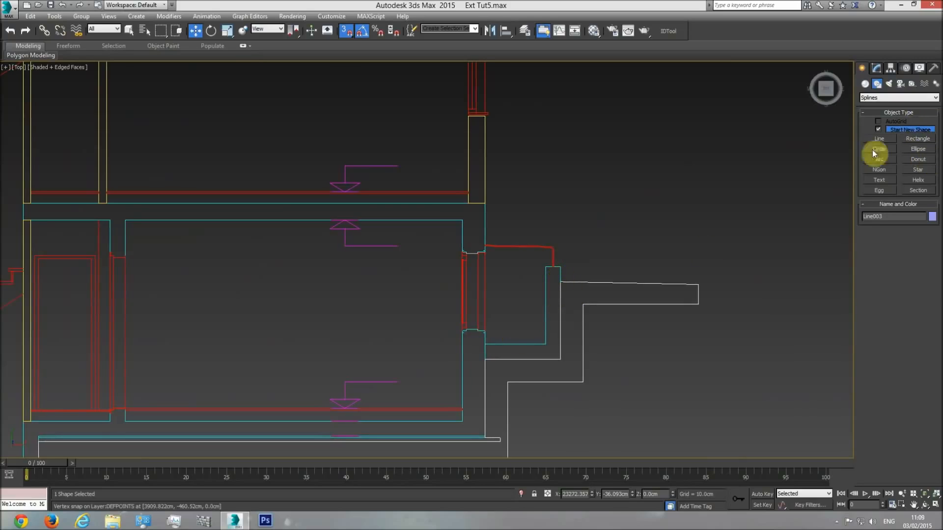
Measure the height from the basement floor level to the light well's floor in the section with a temporary box, and undo the box.
click(865, 84)
click(879, 130)
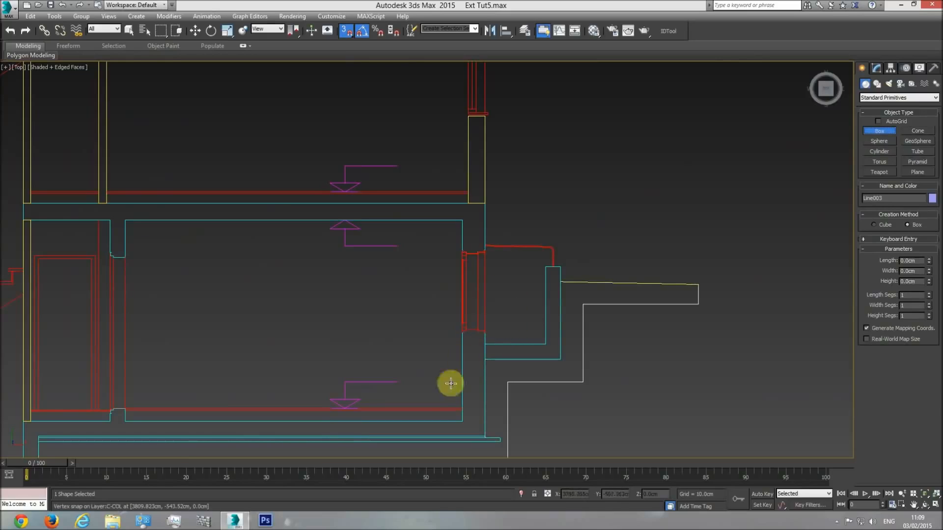
drag(461, 404, 478, 343)
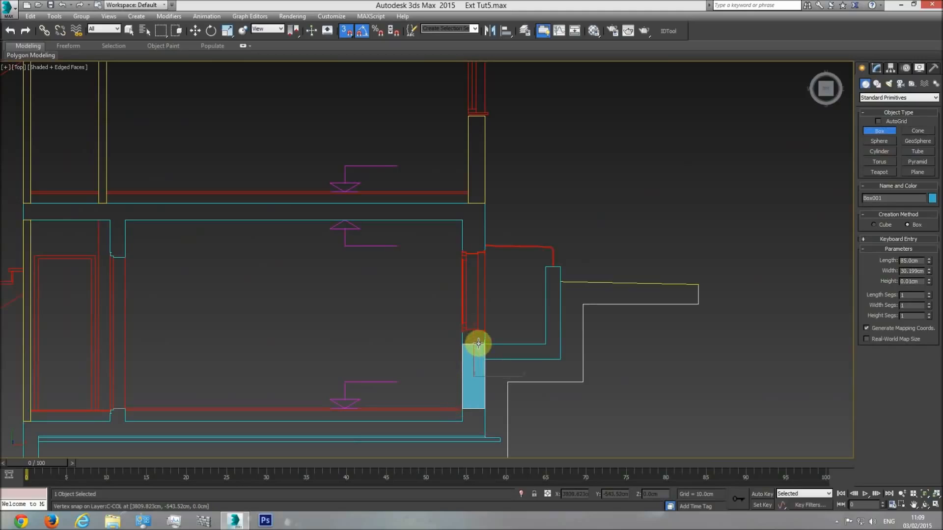
click(507, 217)
drag(929, 260, 926, 225)
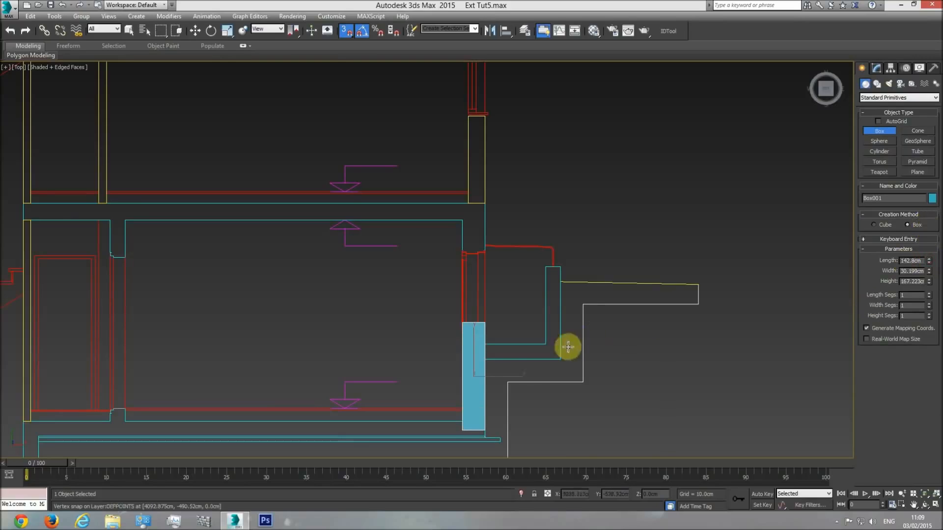
key(ctrl+z)
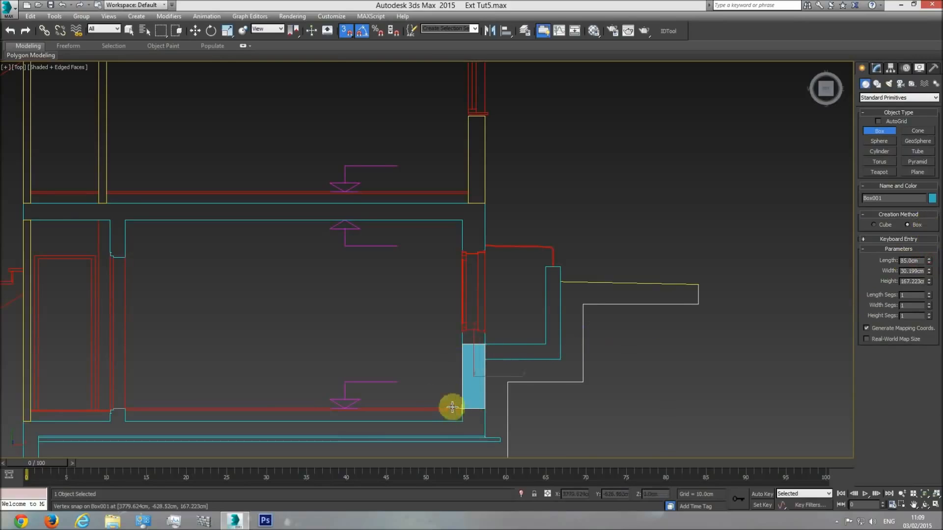
key(ctrl+z)
Hide the plan drawings around the two U-shaped light well outlines.
scroll(511, 346, down, 4)
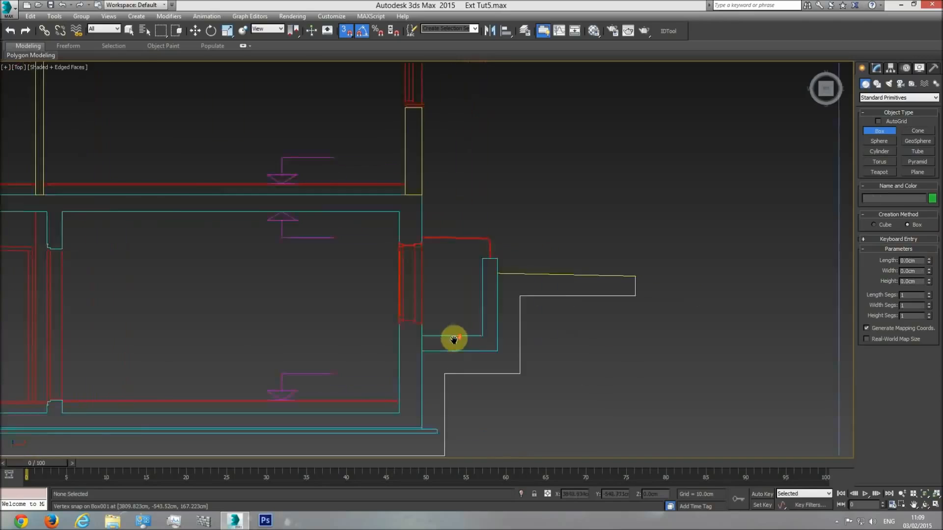
middle_drag(488, 347, 444, 345)
scroll(444, 346, down, 5)
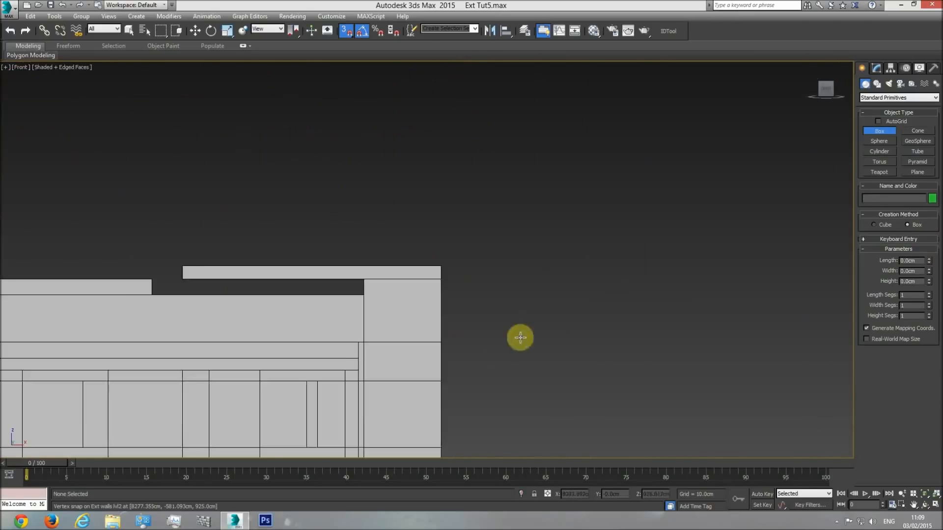
scroll(482, 317, down, 3)
middle_drag(529, 318, 155, 317)
middle_drag(534, 315, 302, 313)
scroll(492, 299, up, 3)
key(w)
click(466, 294)
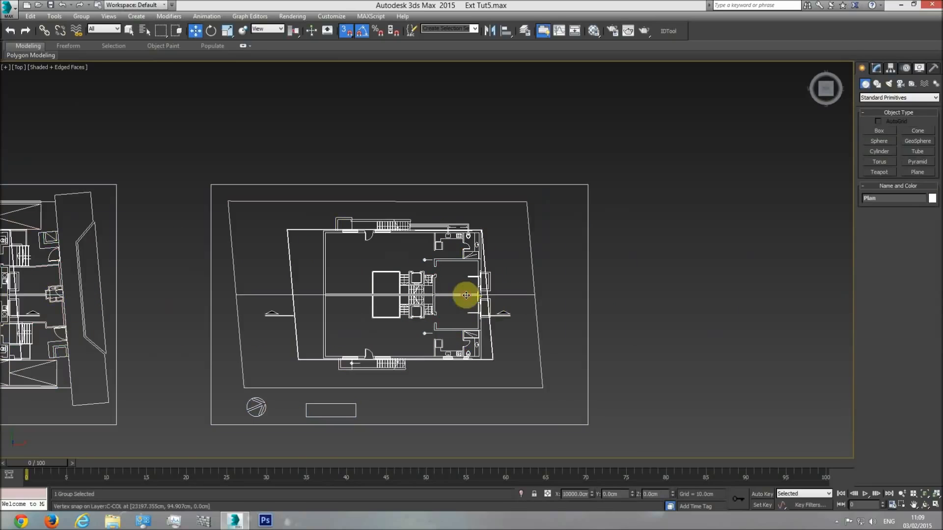
right_click(467, 296)
click(491, 273)
drag(510, 262, 487, 302)
click(494, 284)
Add a Shell modifier with an outer amount of 85 cm to the upper U-shaped outline.
click(491, 278)
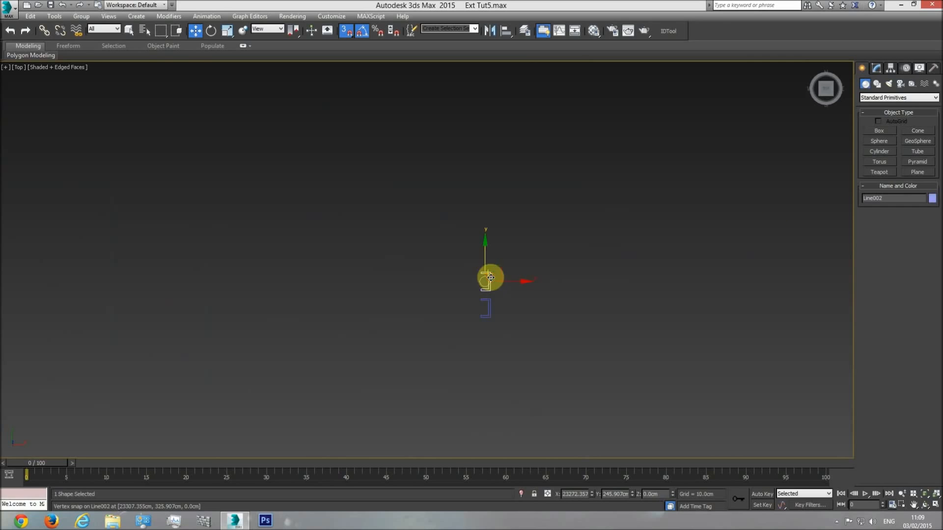
click(876, 67)
click(935, 95)
drag(935, 147, 932, 322)
click(882, 172)
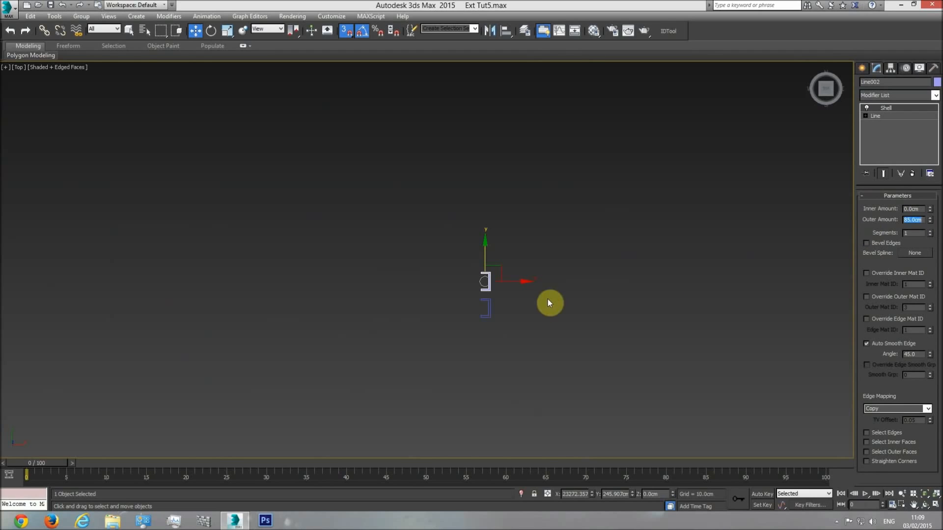
Give the lower U-shaped outline a Shell modifier with an 85 cm outer amount, and select both light well shapes.
click(490, 308)
click(882, 174)
click(936, 95)
scroll(932, 126, down, 5)
click(882, 178)
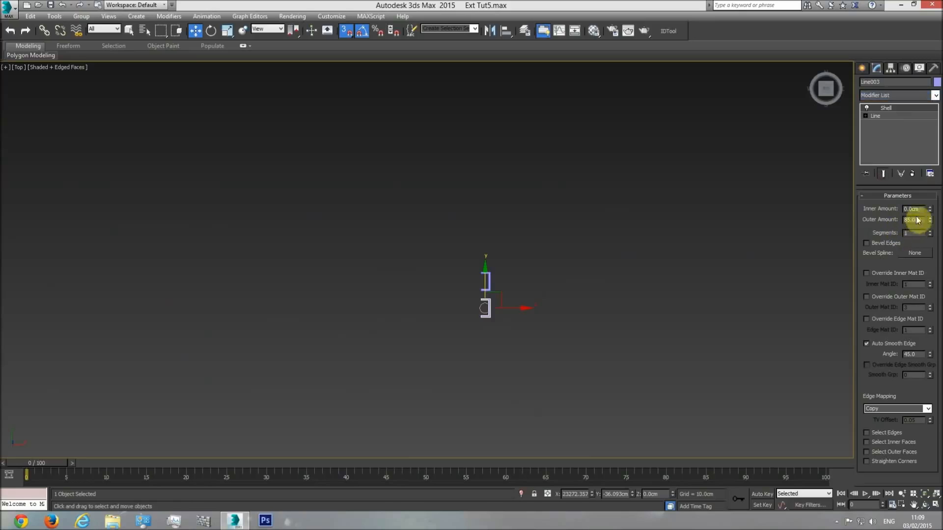
scroll(510, 296, up, 5)
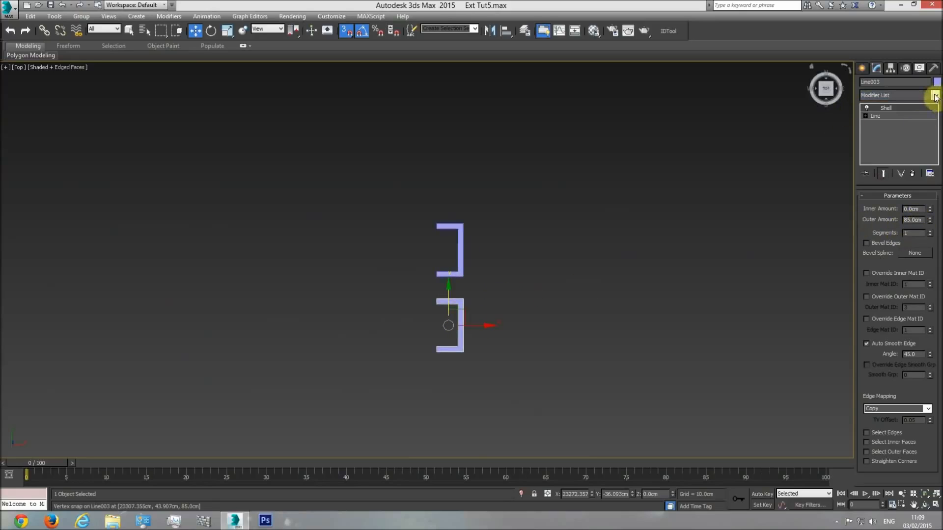
key(ctrl+a)
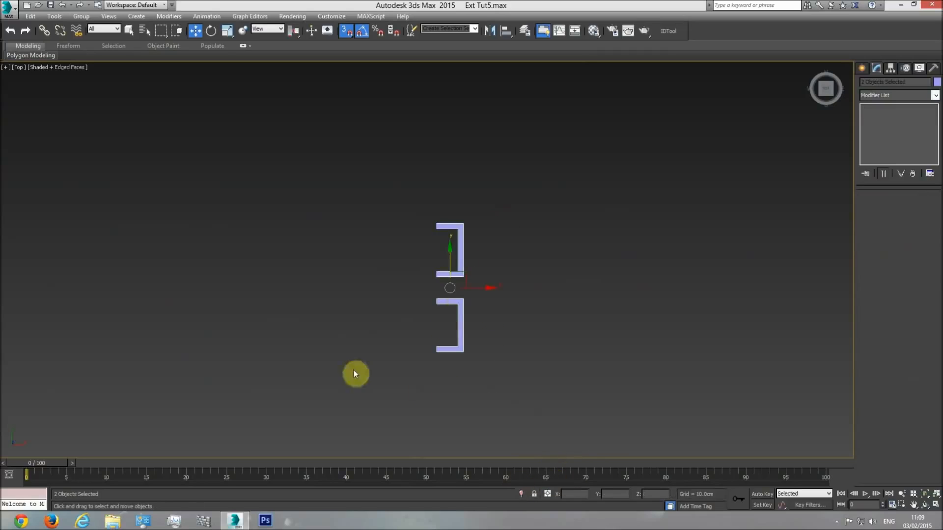
Move the two selected light wells over to the house and snap their open ends to the basement wall's outer face.
scroll(466, 369, down, 4)
scroll(516, 336, down, 2)
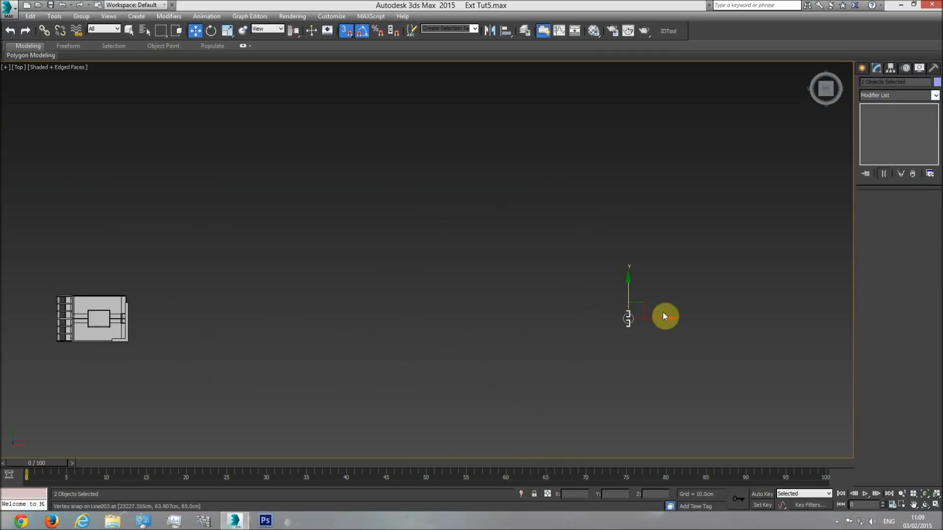
drag(661, 320, 135, 346)
scroll(315, 339, up, 4)
scroll(314, 337, up, 1)
scroll(298, 178, up, 3)
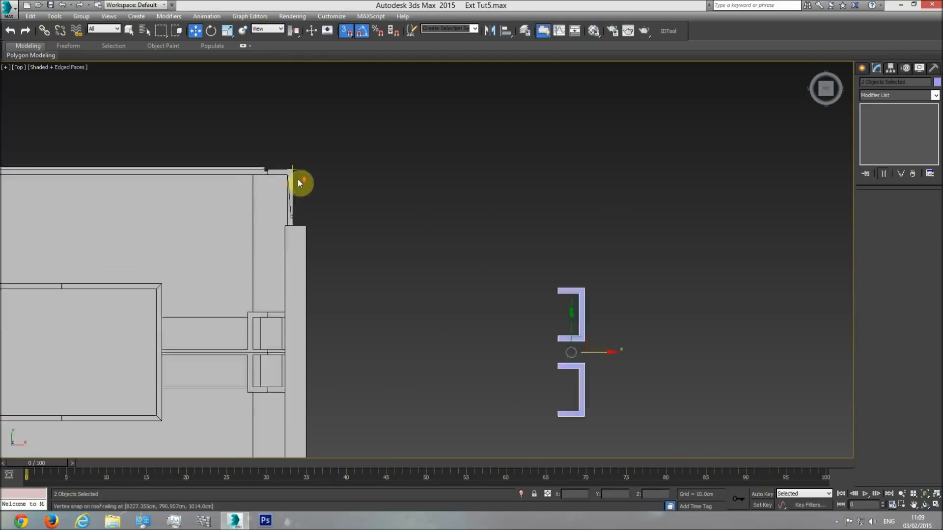
middle_drag(520, 242, 502, 218)
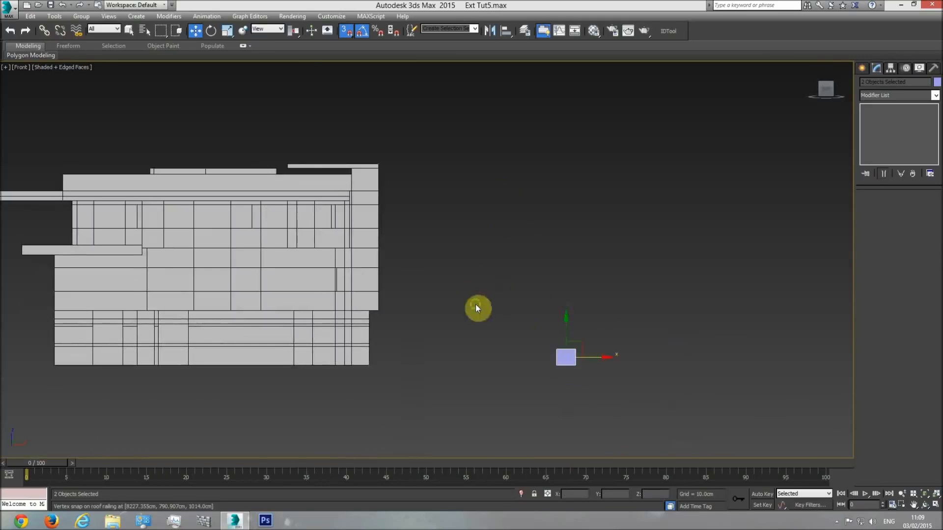
middle_drag(478, 309, 505, 294)
scroll(486, 319, up, 3)
drag(733, 386, 316, 400)
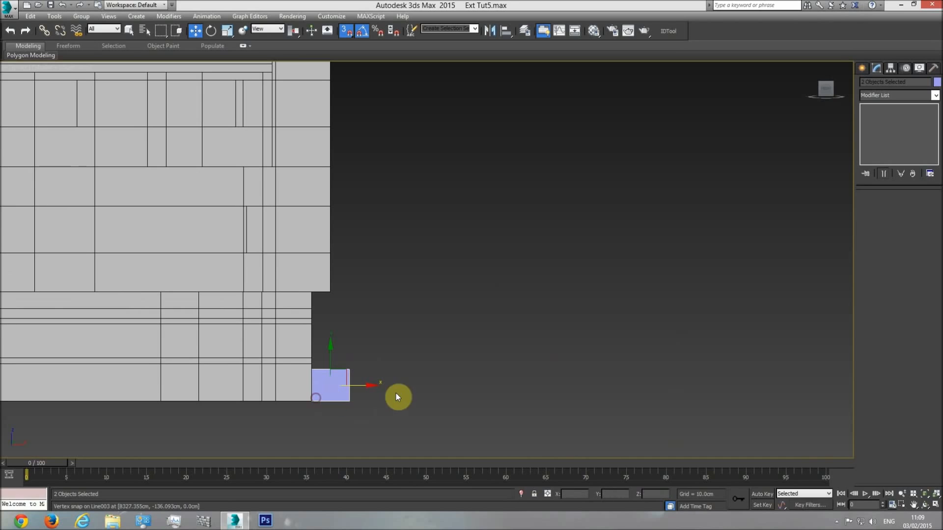
Draw a temporary box at the base of the basement wall in the front view and set its length to 85 cm.
key(p)
click(924, 505)
drag(399, 311, 380, 285)
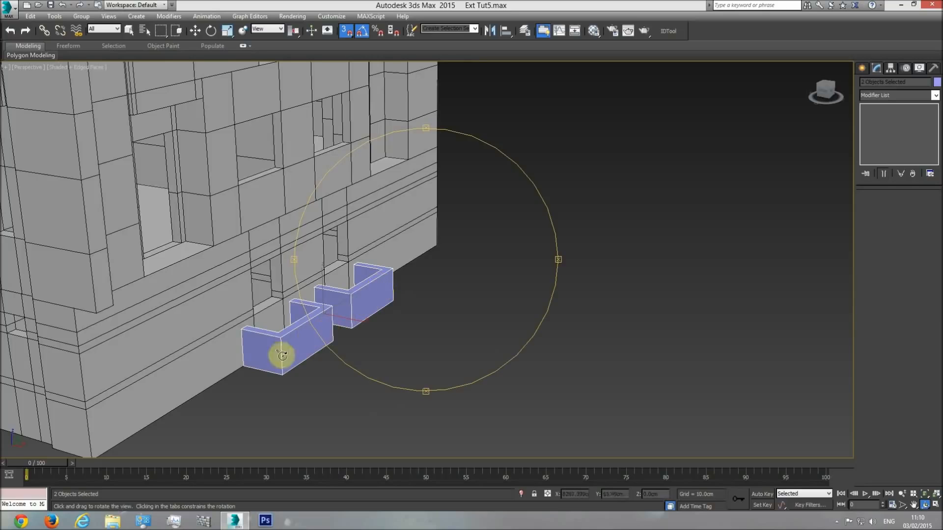
drag(412, 331, 366, 297)
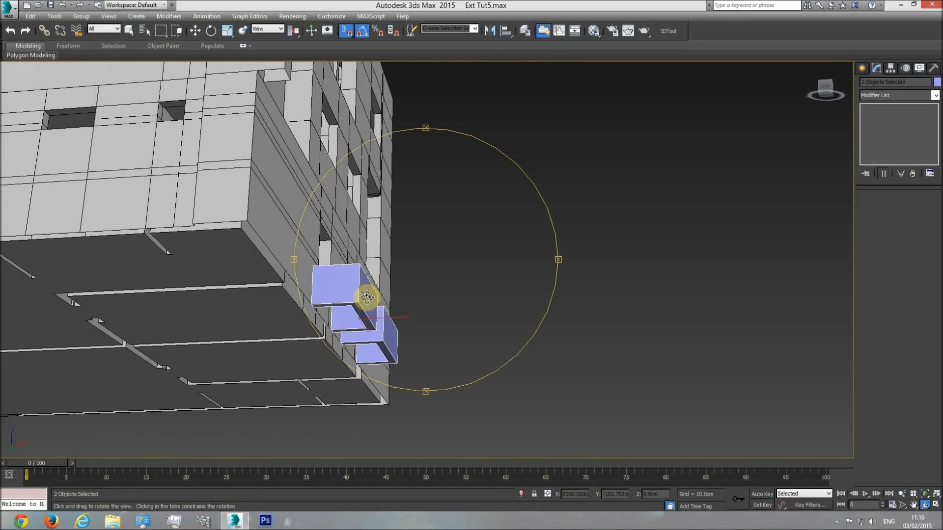
key(f)
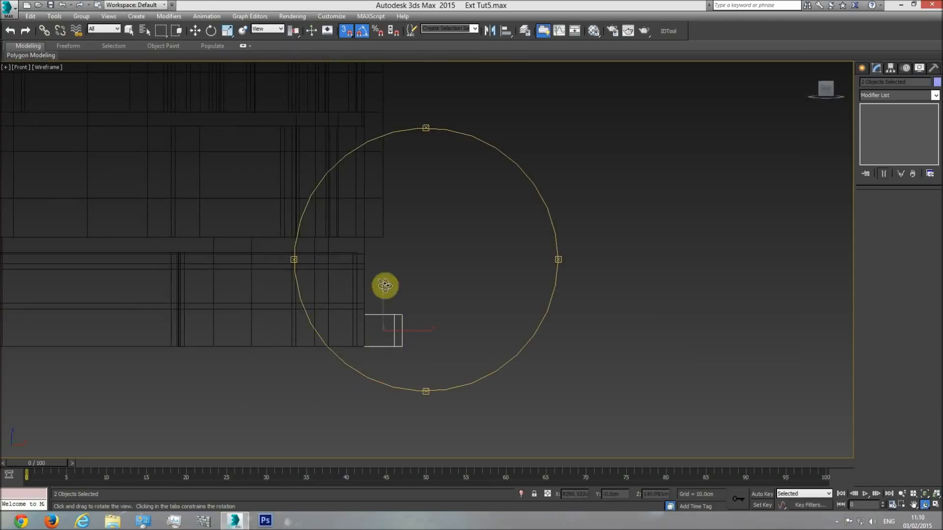
click(861, 67)
click(868, 131)
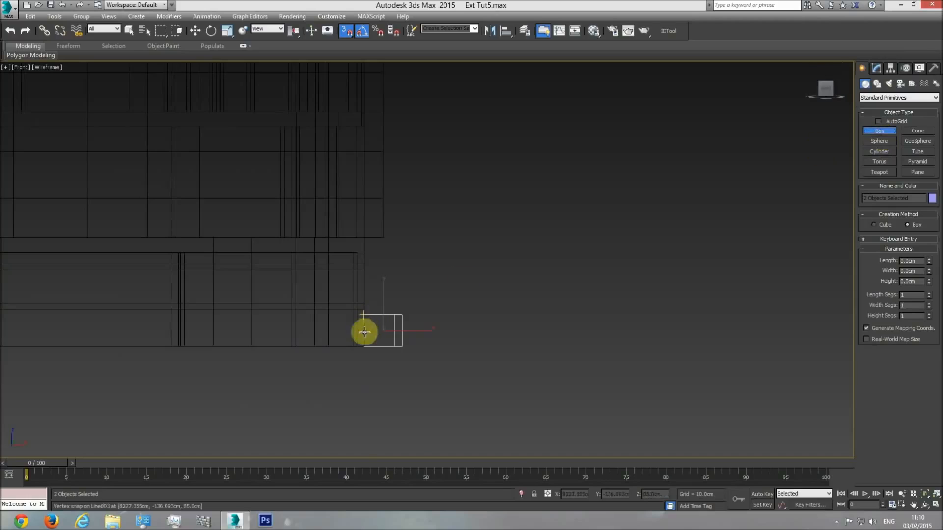
drag(351, 346, 339, 322)
click(339, 265)
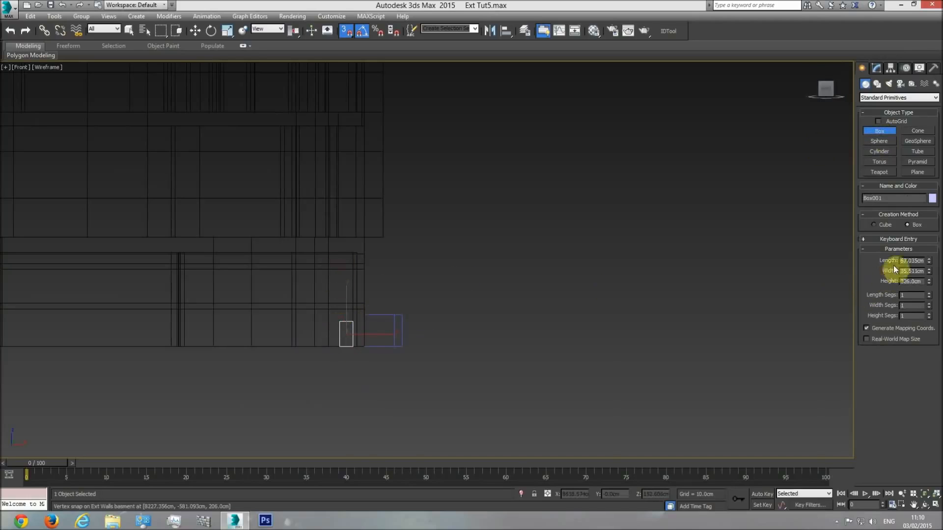
key(Return)
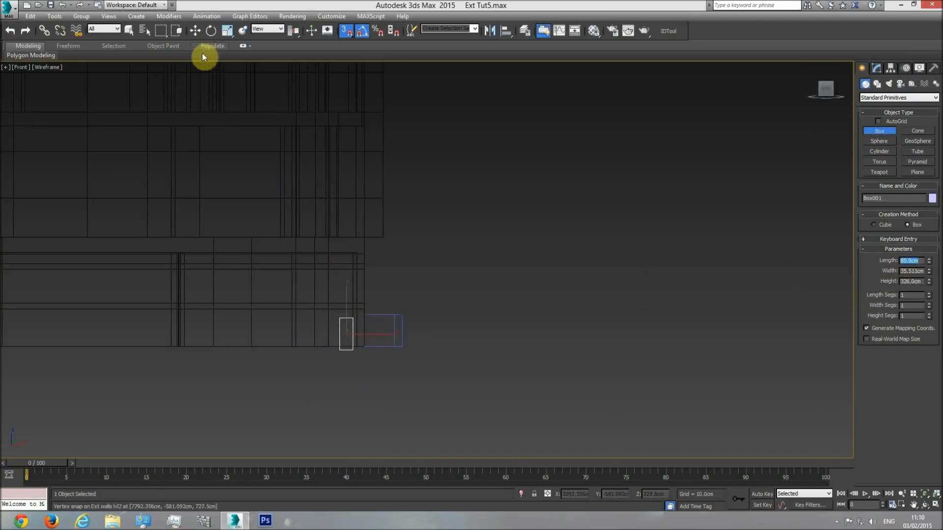
Move the temporary box so that its bottom snaps to the base of the basement wall.
click(196, 35)
middle_drag(354, 335, 339, 308)
scroll(339, 308, up, 4)
drag(317, 283, 334, 342)
Raise both light wells so that their undersides snap level with the temporary box's top, and delete the box.
drag(540, 222, 440, 334)
drag(423, 270, 419, 203)
drag(473, 249, 307, 248)
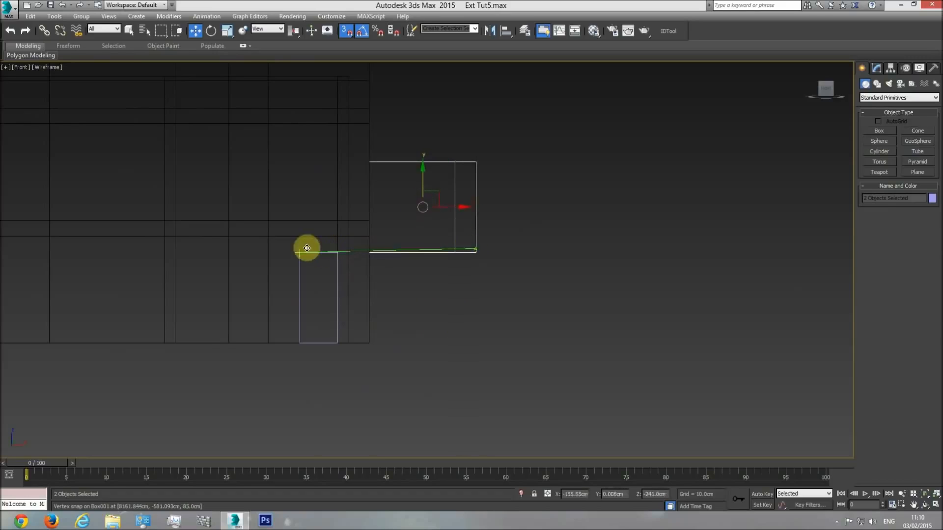
click(298, 294)
key(Delete)
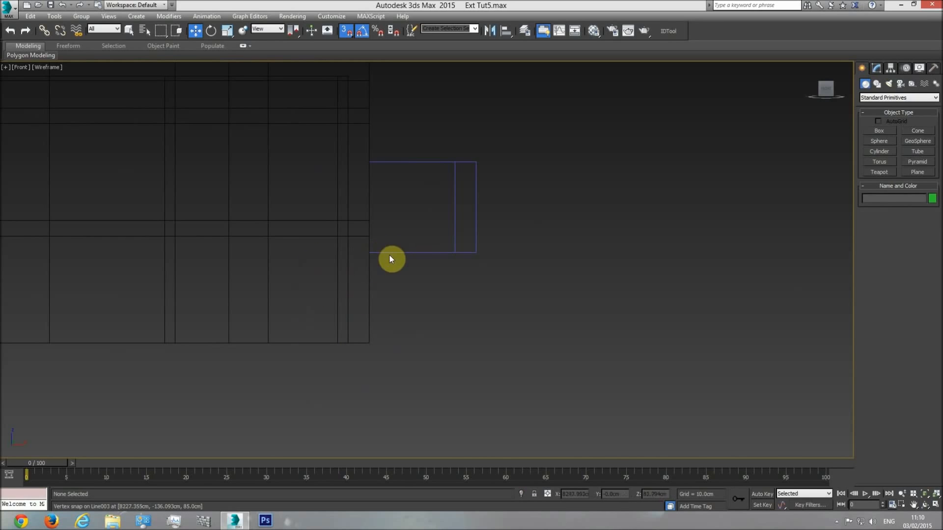
Unhide all the hidden plan drawings around the house model.
key(p)
click(936, 496)
click(926, 506)
key(F3)
mouse_move(473, 308)
mouse_down()
mouse_move(452, 314)
mouse_move(330, 235)
mouse_up()
scroll(344, 247, down, 3)
drag(405, 315, 422, 320)
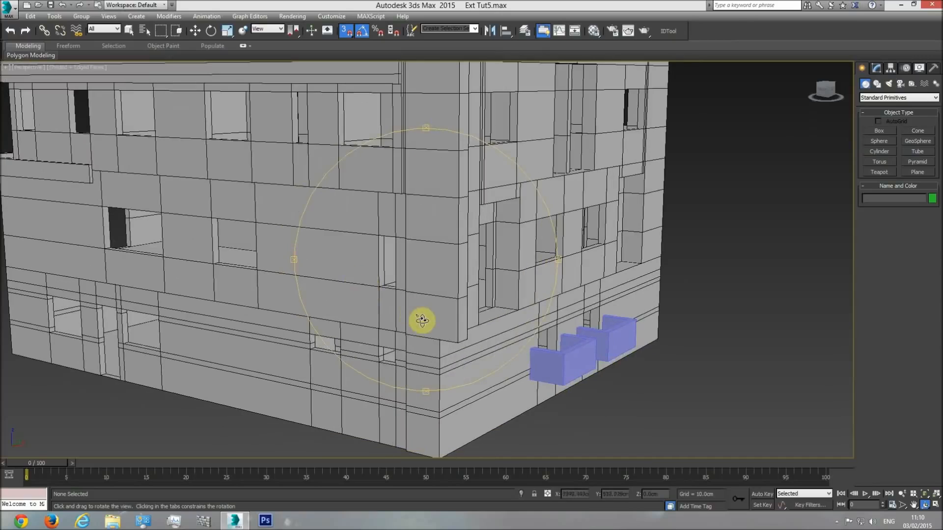
right_click(673, 333)
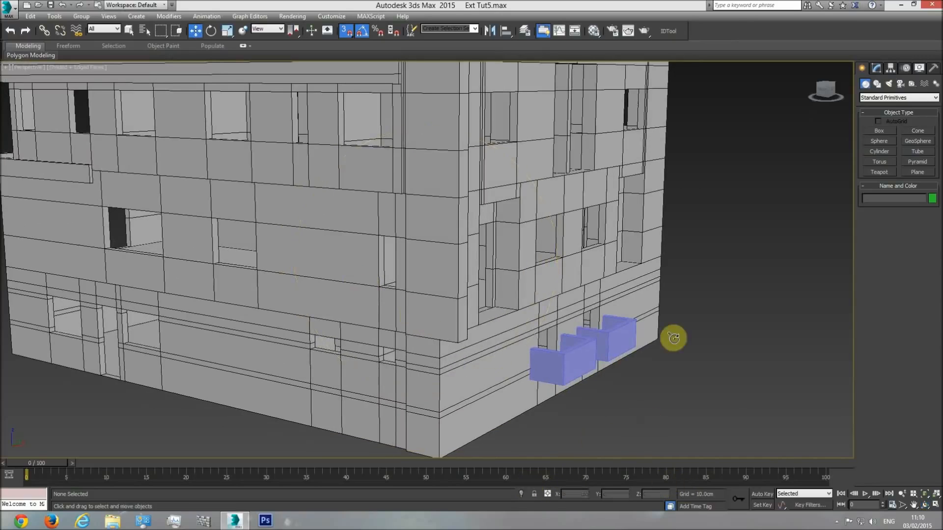
right_click(689, 312)
click(720, 270)
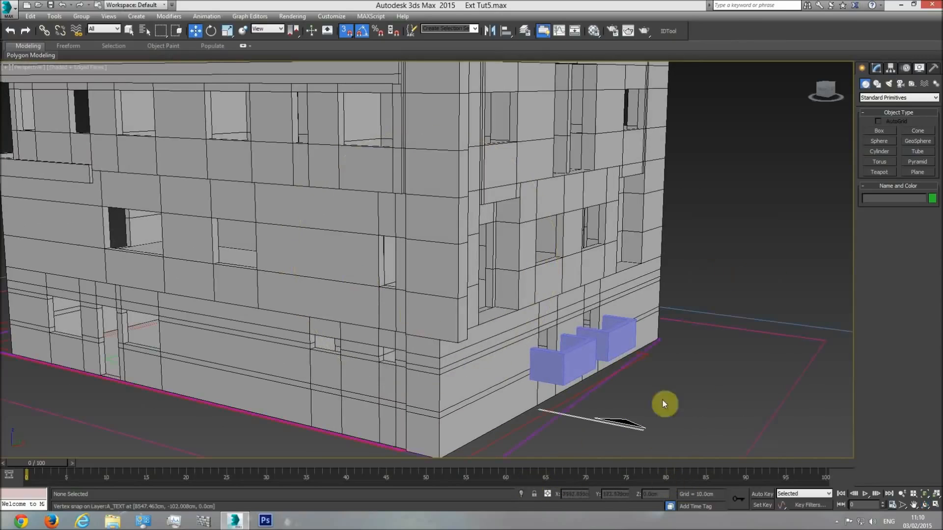
Measure the light well's floor height above the basement floor and its inner wall height in the section with temporary boxes.
key(t)
scroll(516, 301, down, 5)
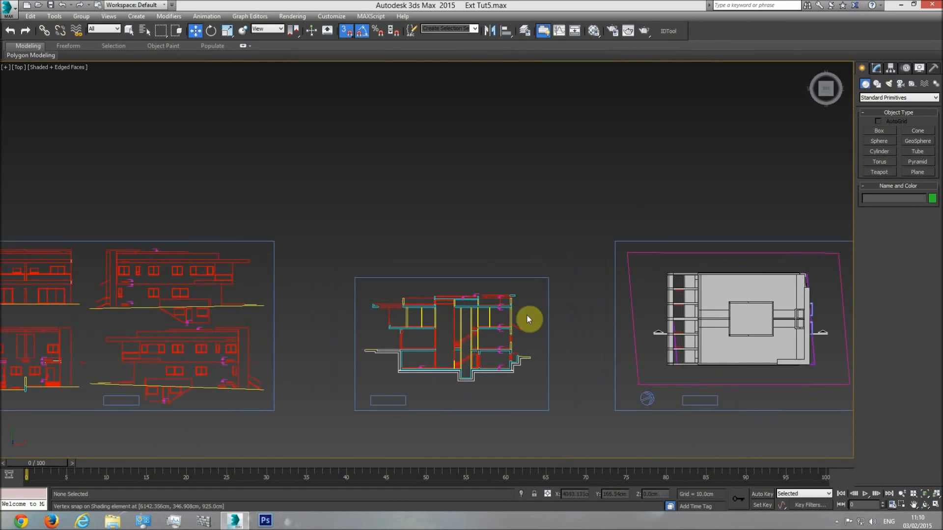
scroll(487, 329, up, 6)
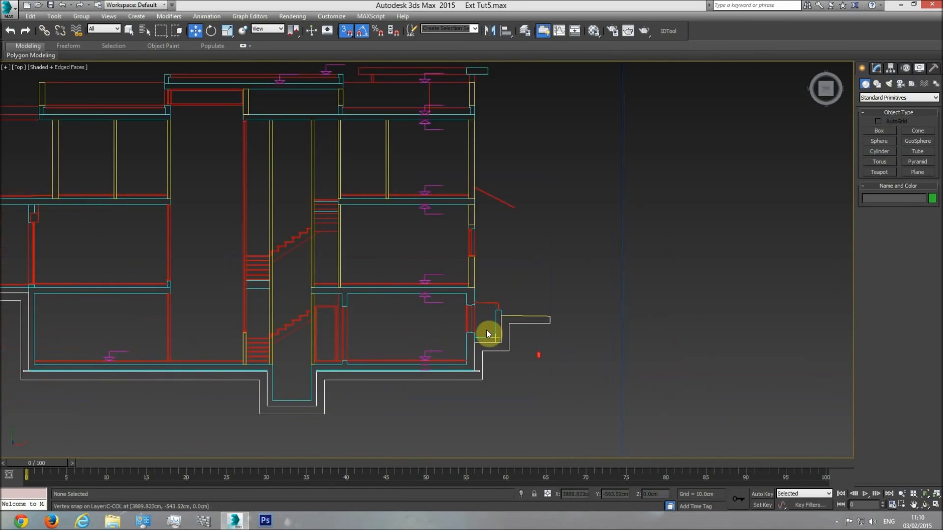
middle_drag(426, 361, 464, 314)
scroll(467, 350, up, 2)
scroll(467, 349, down, 3)
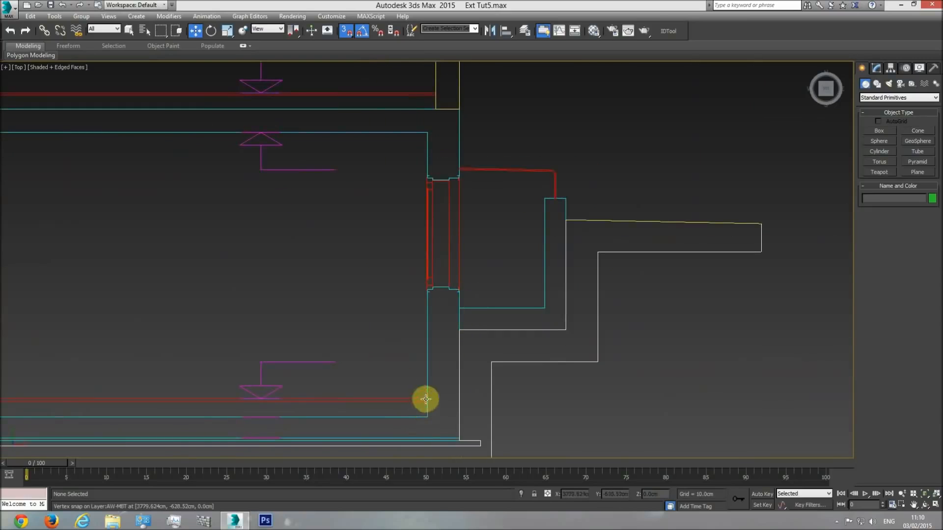
click(879, 131)
drag(457, 307, 419, 398)
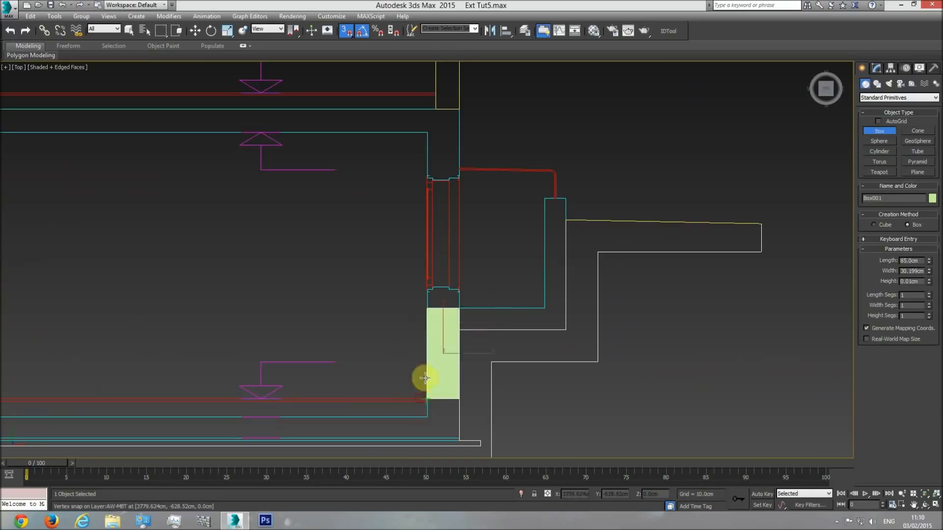
right_click(440, 348)
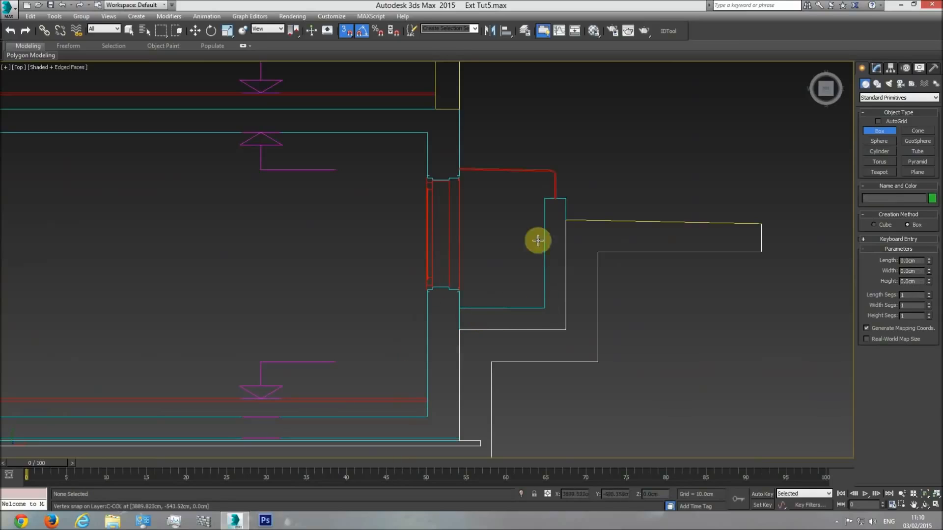
drag(543, 198, 539, 306)
click(522, 139)
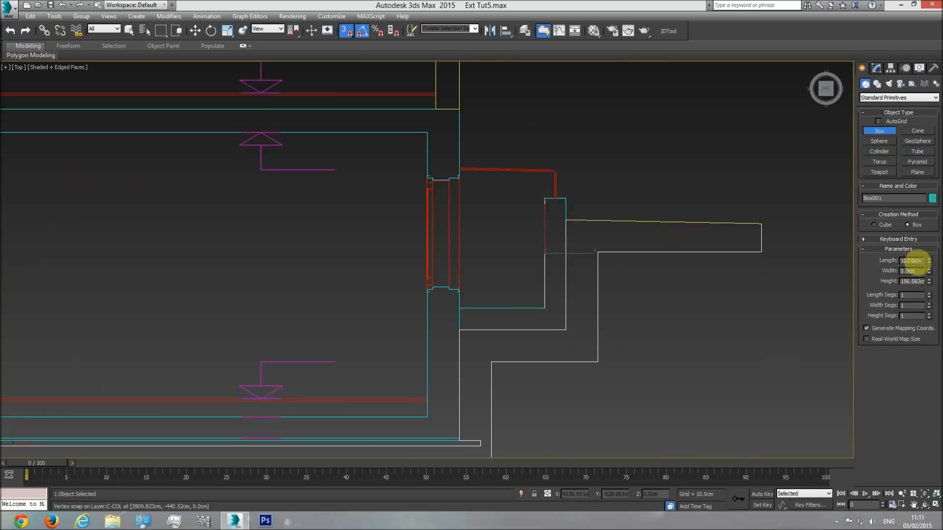
Set the Shell outer amount of the upper light well in the plan to 103 cm.
scroll(694, 276, down, 6)
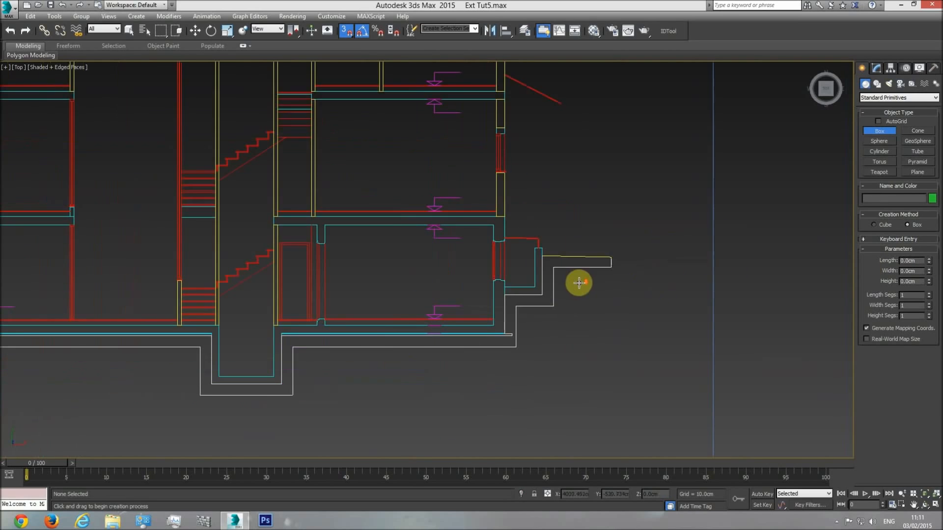
scroll(614, 312, down, 3)
middle_drag(622, 314, 423, 307)
scroll(543, 306, down, 4)
middle_drag(638, 314, 358, 299)
middle_drag(828, 267, 411, 267)
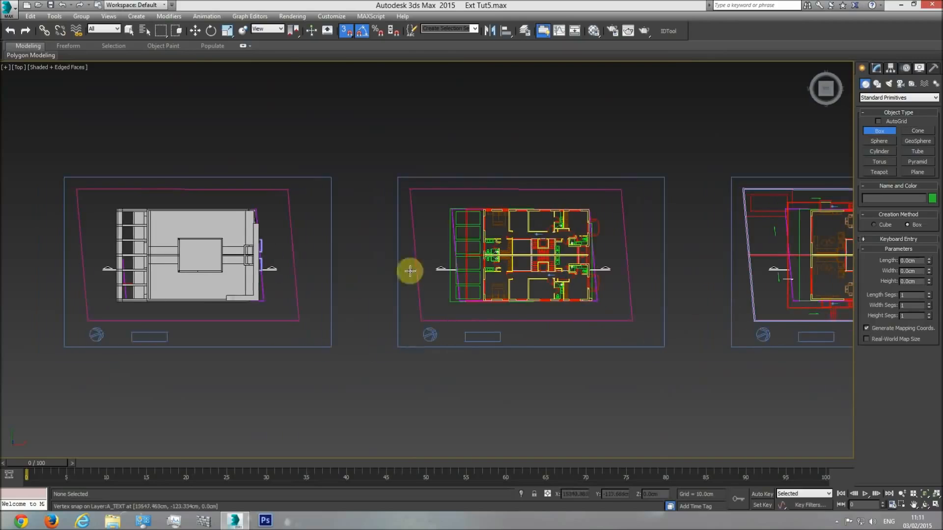
key(w)
scroll(274, 255, up, 6)
click(247, 222)
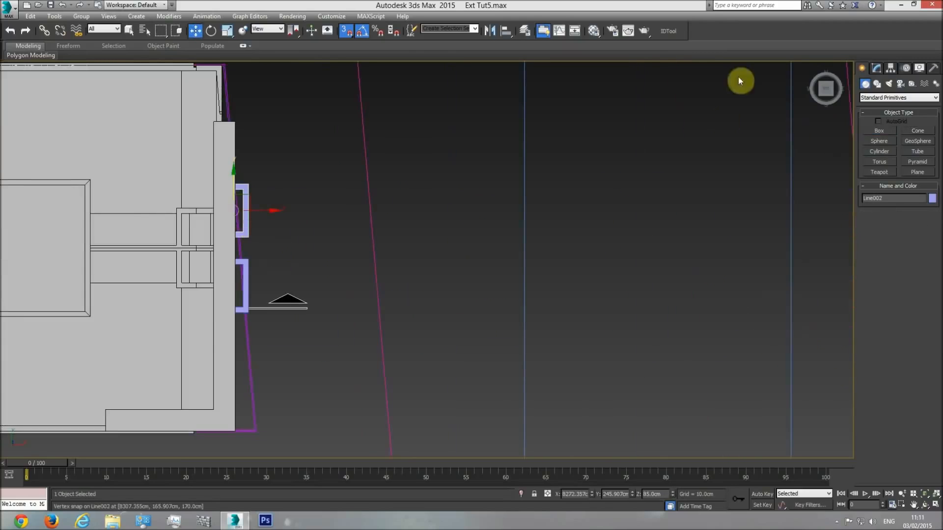
click(877, 67)
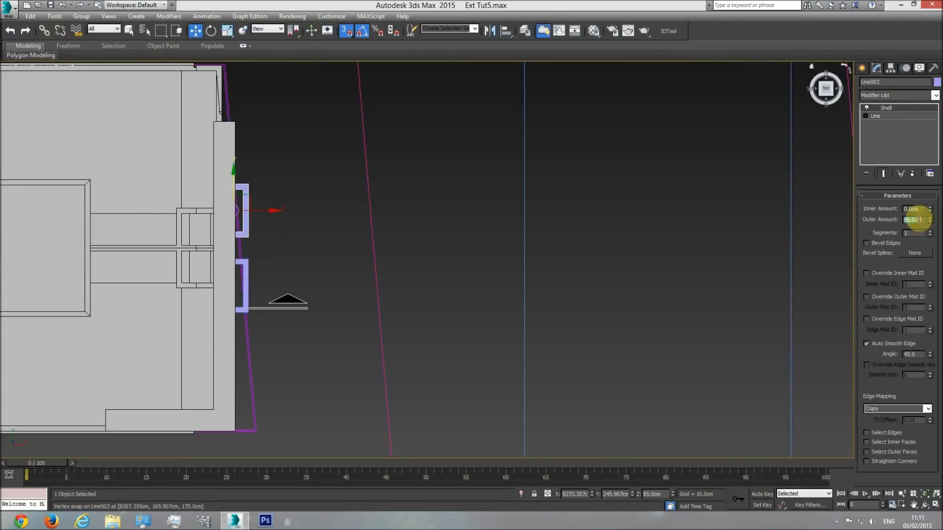
Set the lower light well's Shell outer amount to 103 cm and compare its height with the other one in the front wireframe view.
click(249, 288)
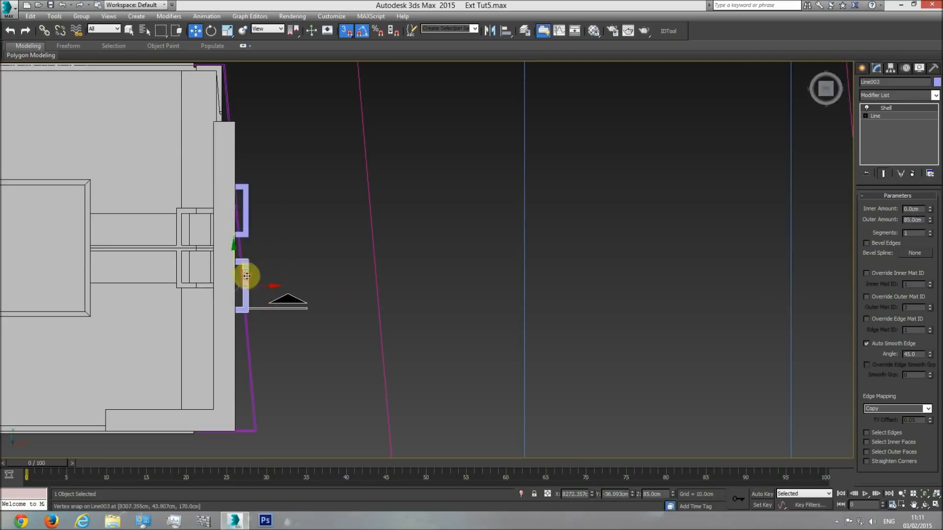
scroll(467, 267, down, 2)
key(f)
scroll(438, 266, down, 2)
key(F3)
click(914, 220)
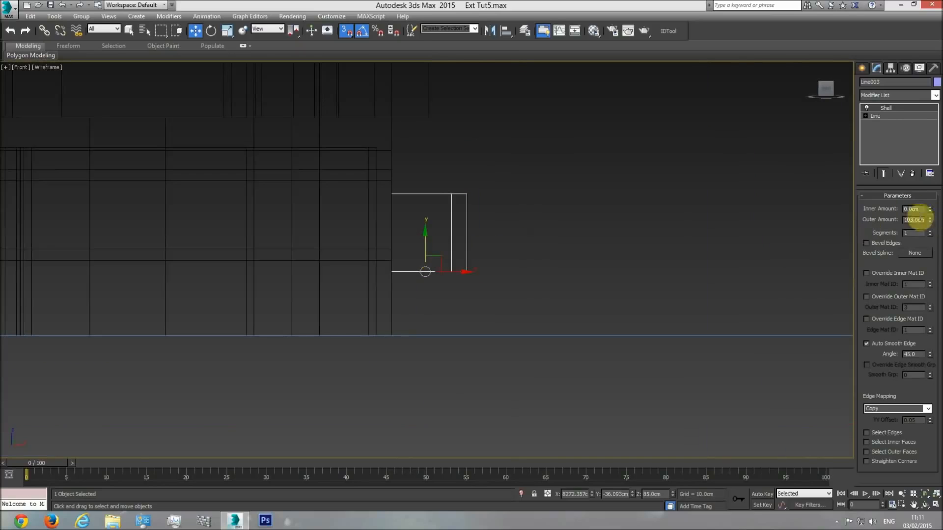
middle_drag(491, 248, 494, 247)
key(ctrl+z)
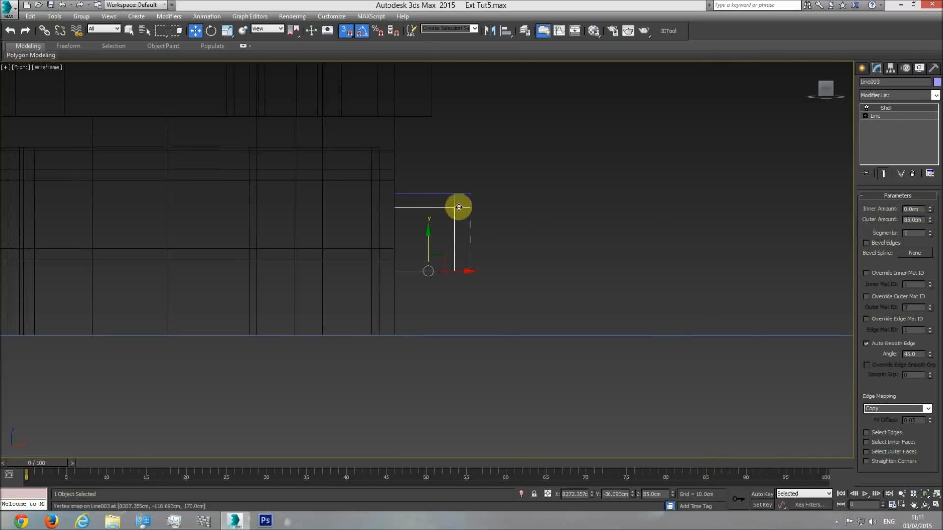
middle_drag(471, 246, 497, 247)
scroll(449, 233, up, 2)
Examine both light wells against the basement wall and its windows in shaded perspective from several angles.
key(p)
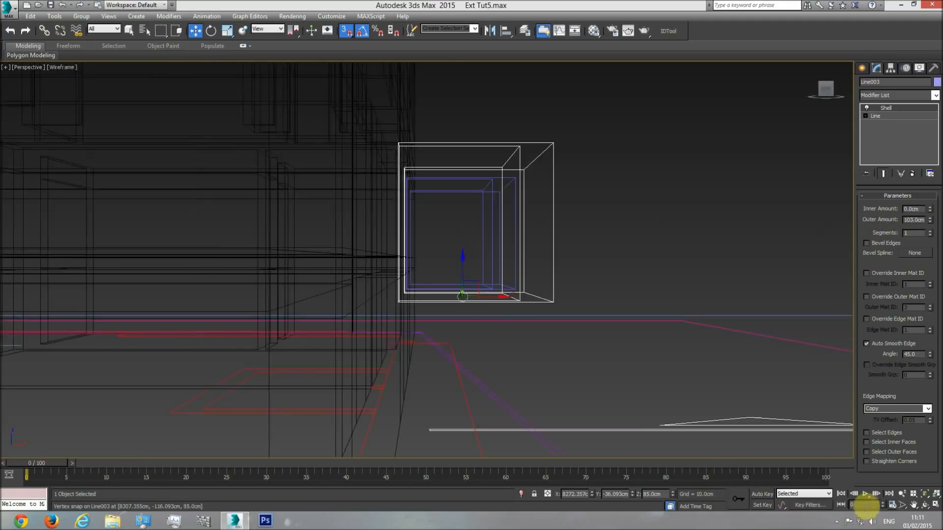
key(F3)
alt+middle_drag(764, 422, 335, 250)
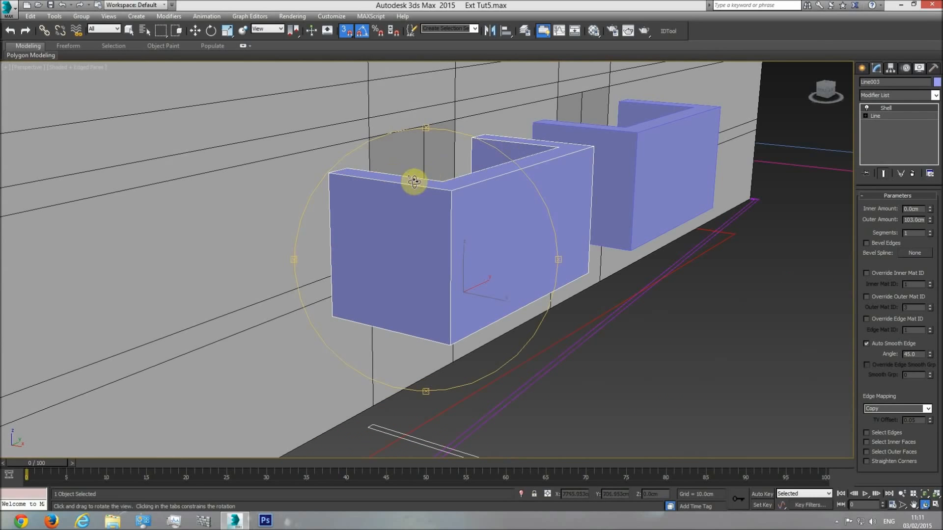
alt+middle_drag(414, 182, 362, 201)
scroll(480, 198, down, 4)
drag(470, 212, 474, 222)
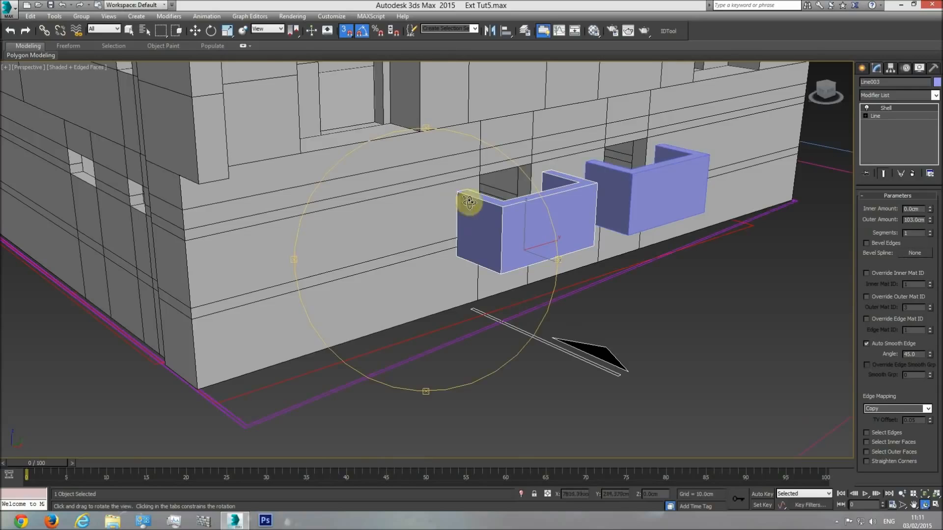
drag(448, 208, 491, 206)
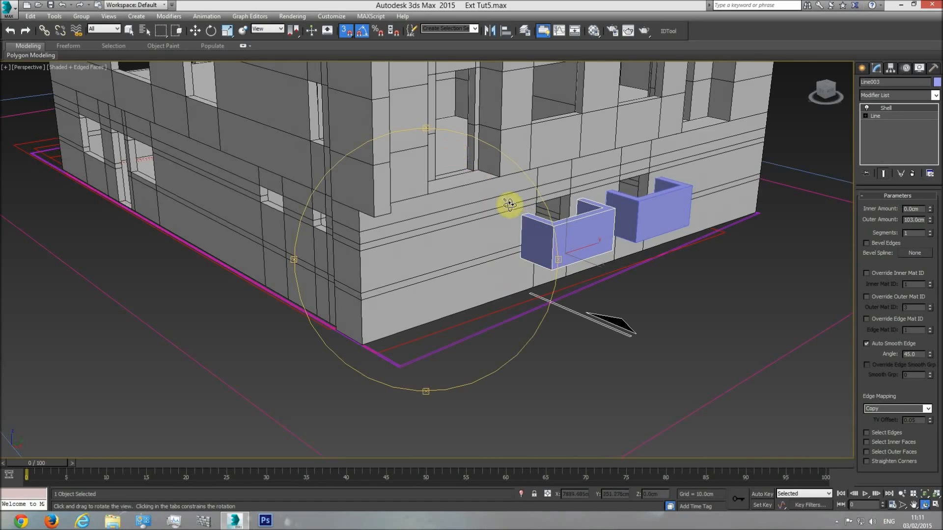
drag(497, 232, 468, 226)
Measure the light well's floor thickness in the section drawing with a temporary box.
key(t)
scroll(494, 285, down, 5)
middle_drag(376, 285, 607, 270)
scroll(395, 295, up, 7)
scroll(447, 297, up, 5)
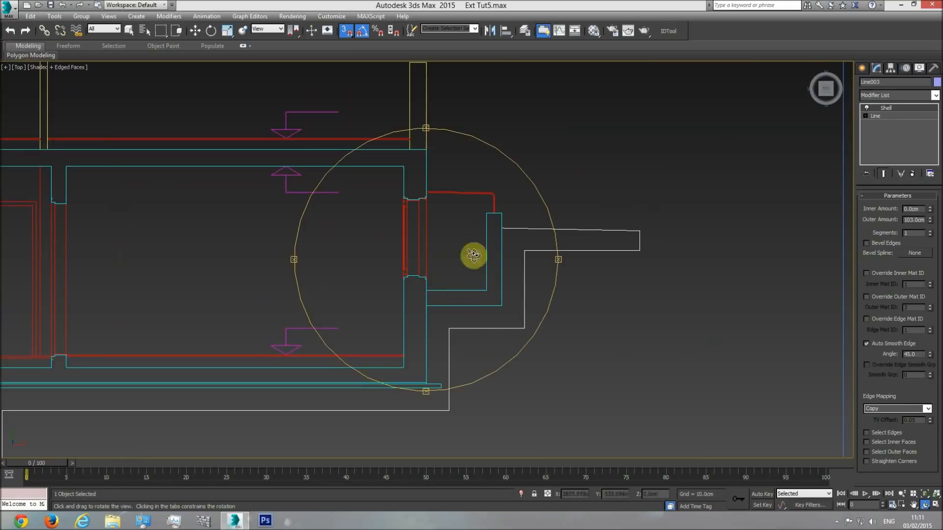
click(863, 69)
click(880, 131)
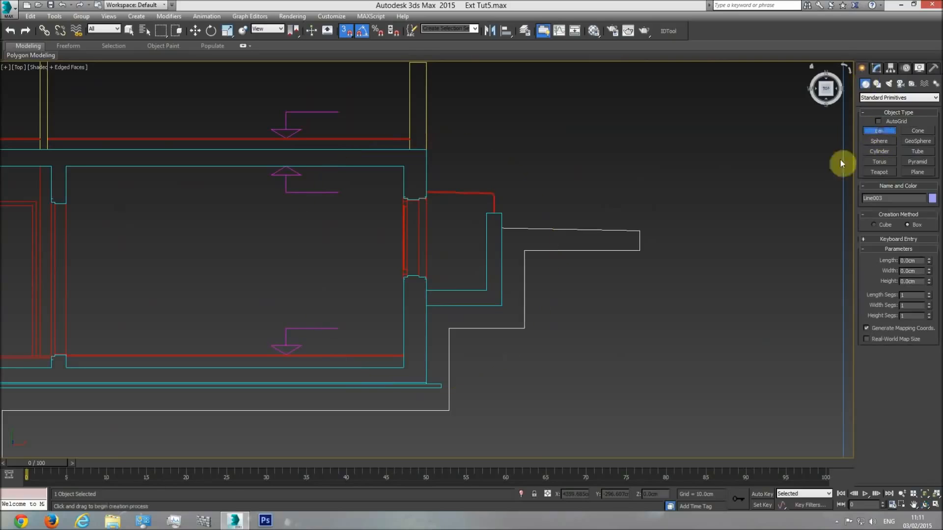
drag(485, 290, 505, 301)
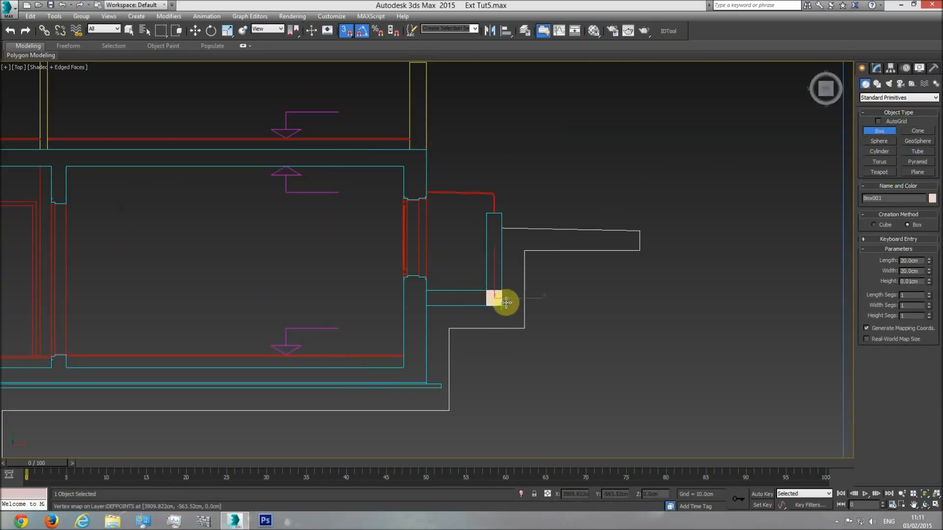
Select both U-shaped light wells in the plan and isolate them.
scroll(454, 280, down, 3)
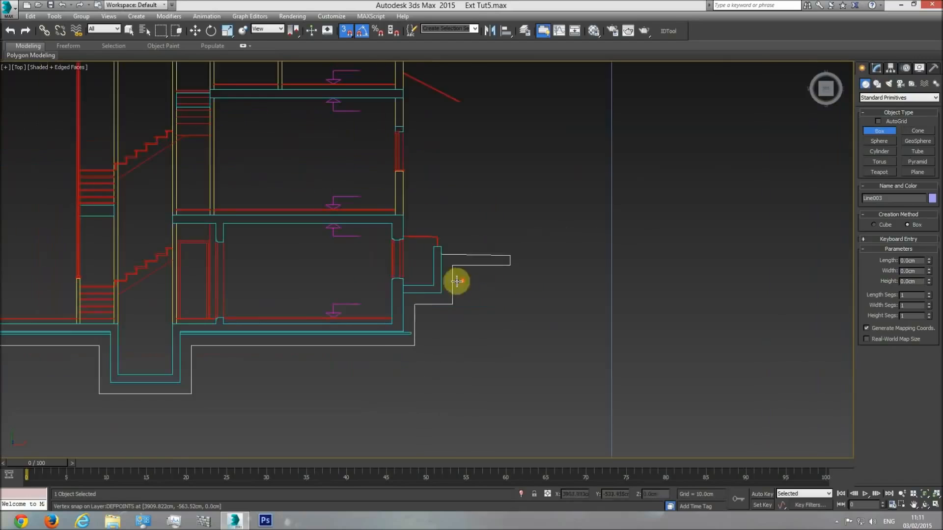
scroll(525, 289, down, 4)
middle_drag(766, 295, 509, 301)
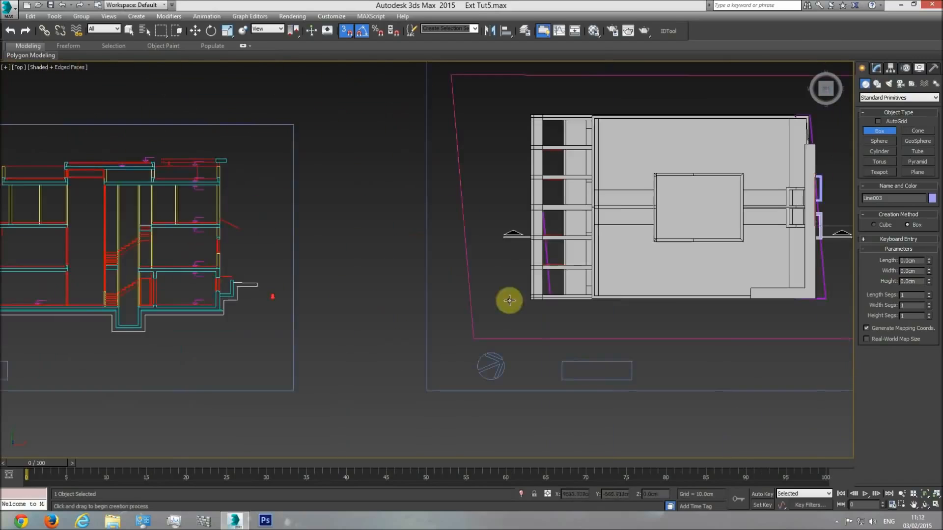
middle_drag(700, 280, 313, 302)
scroll(418, 236, up, 3)
key(w)
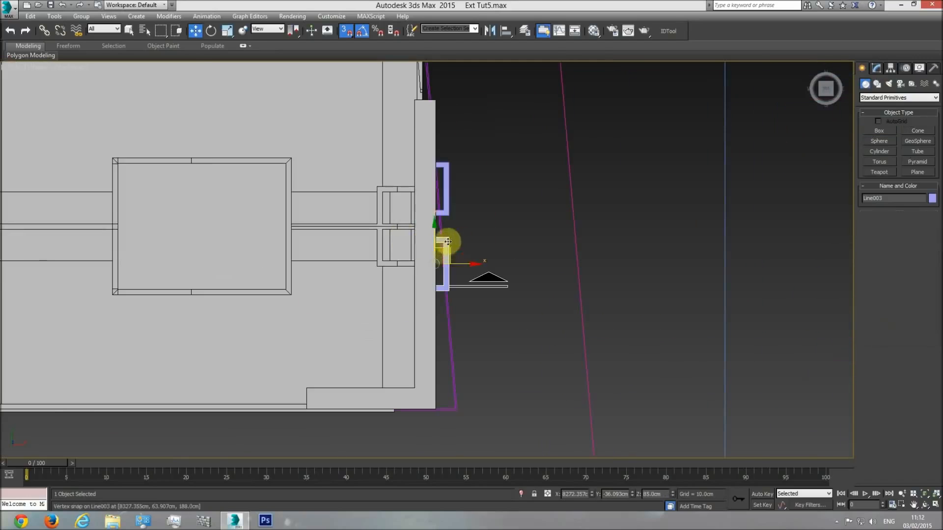
ctrl+click(447, 191)
right_click(447, 195)
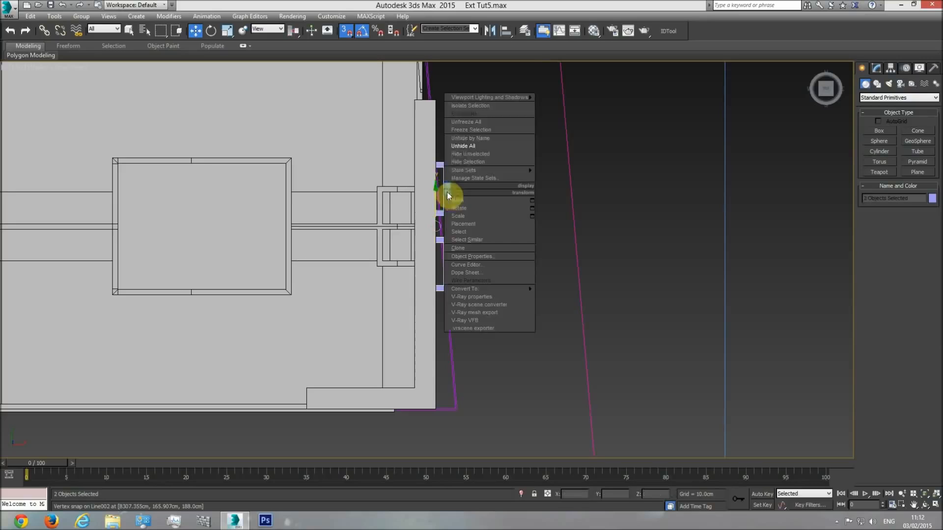
click(467, 113)
Create a box over the upper light well's outer outline, 200 cm long, 100 cm wide and 20 cm high, as its floor.
click(879, 131)
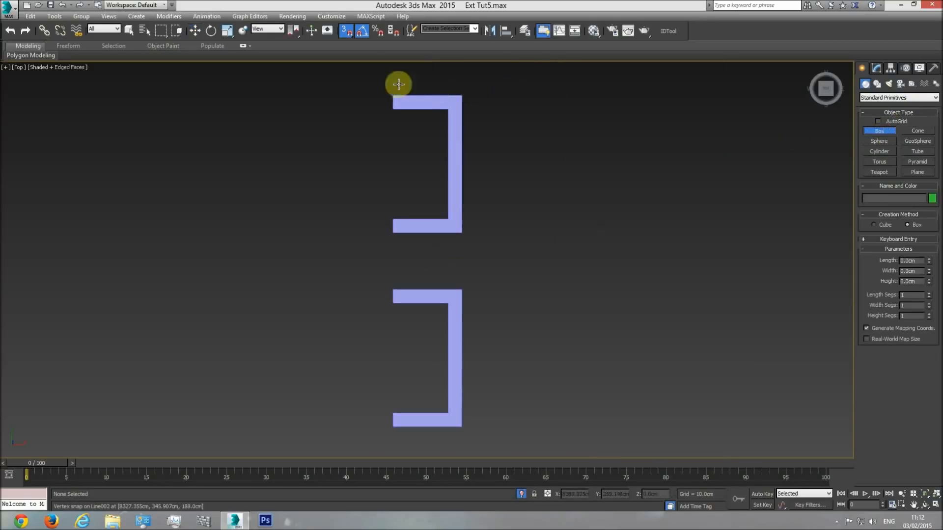
drag(389, 89, 461, 234)
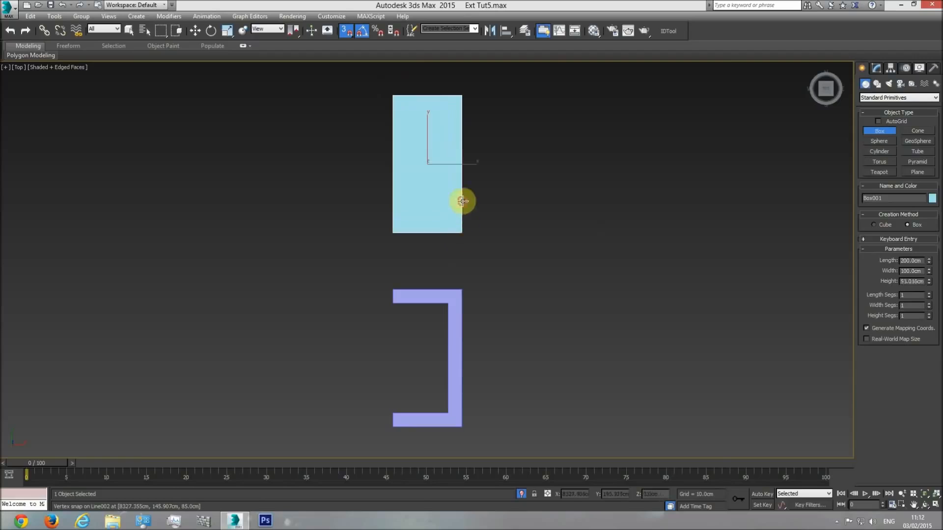
key(Return)
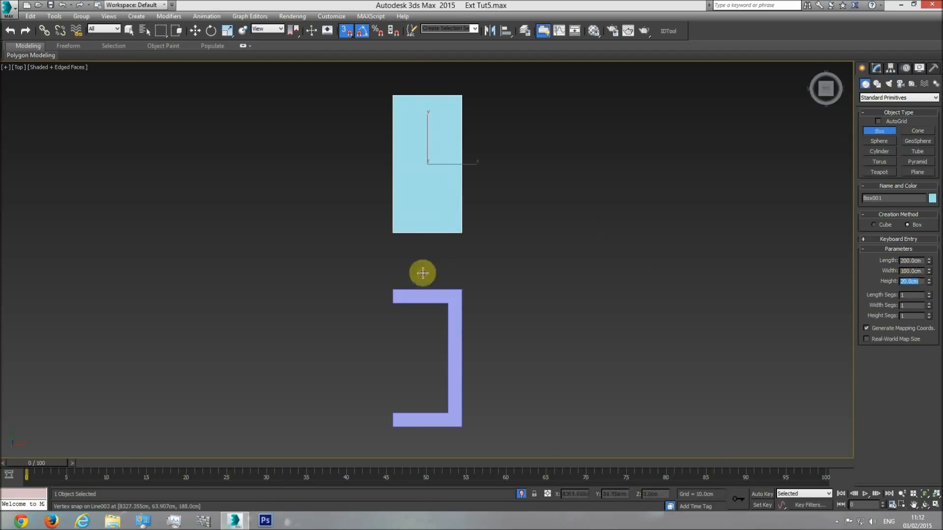
Move the floor slab down in the front view and snap it directly beneath the light well's walls.
key(f)
click(196, 32)
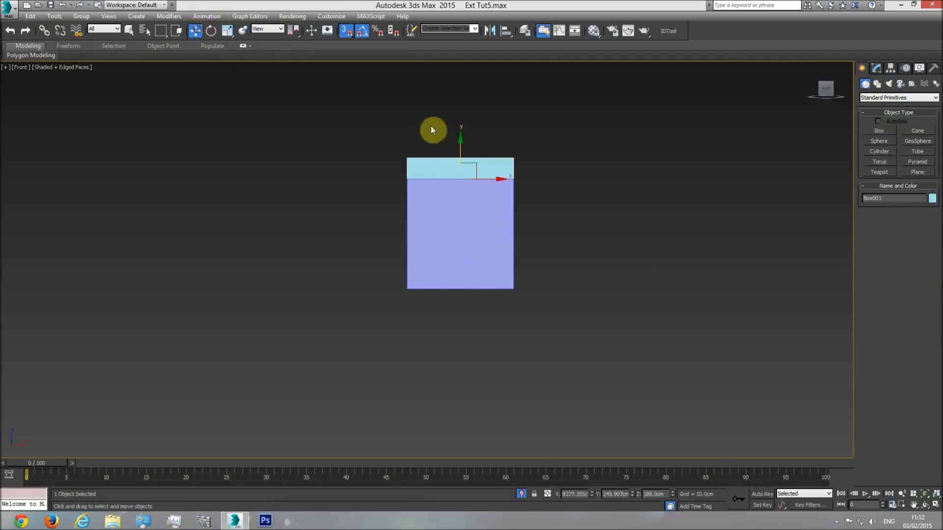
drag(460, 169, 405, 288)
key(p)
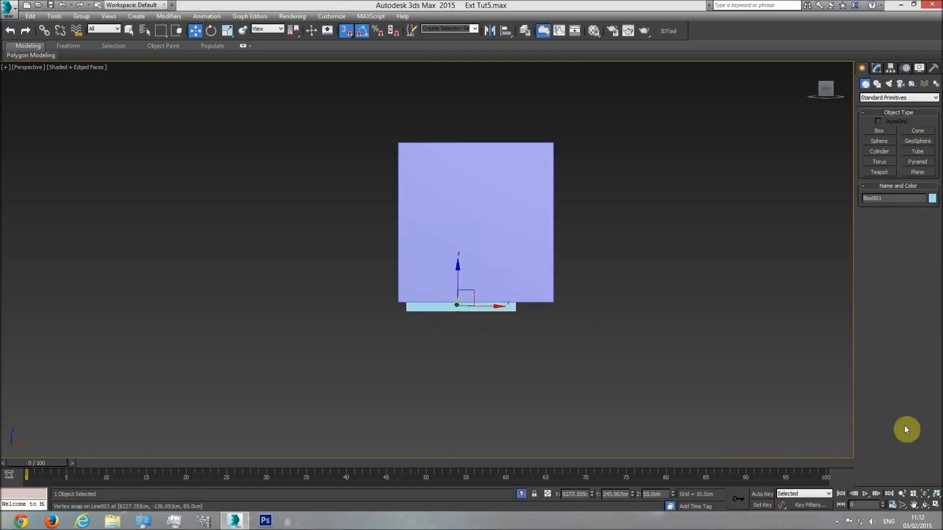
click(923, 506)
drag(526, 311, 465, 298)
Copy the floor slab to the lower light well in the plan and snap it to that well's outer corner.
key(t)
click(195, 31)
shift+drag(425, 116, 414, 315)
click(472, 301)
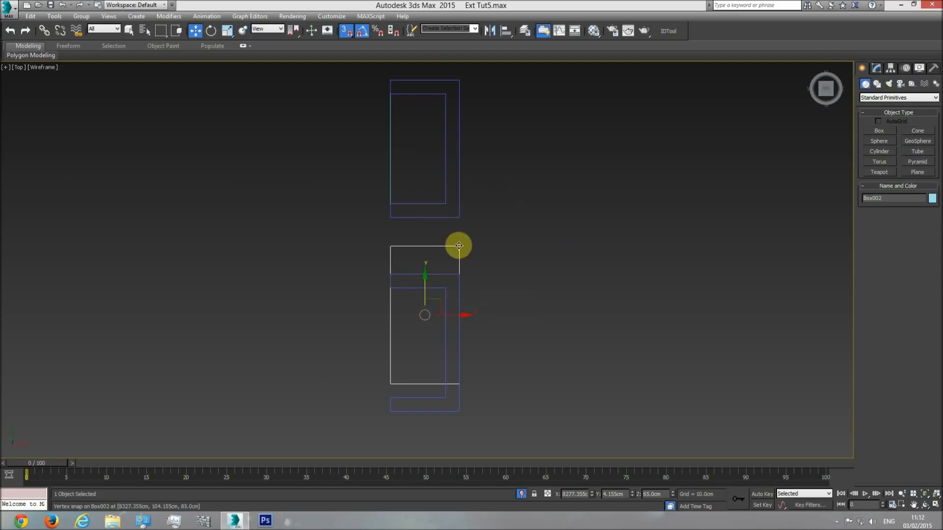
drag(458, 252, 459, 269)
Check both floor slabs in shaded perspective and end the isolation to show the whole house.
key(p)
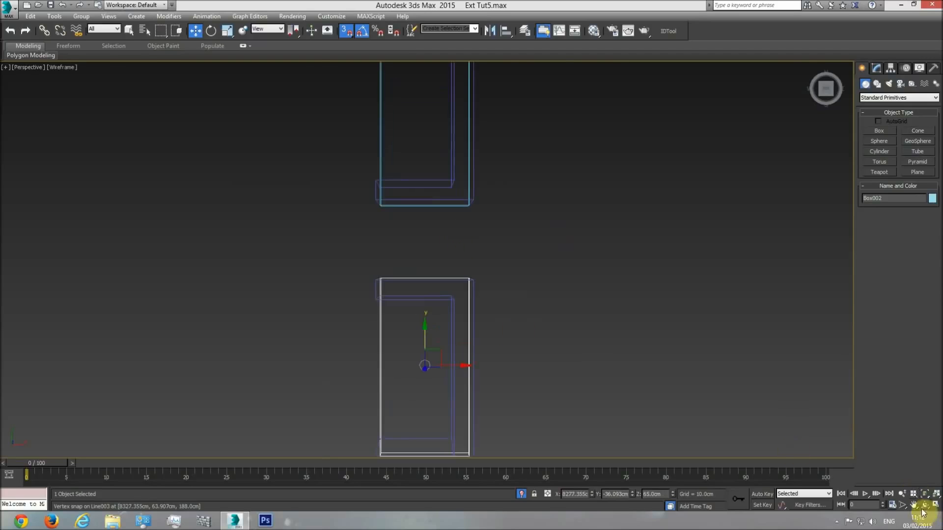
click(925, 505)
key(F3)
drag(486, 325, 458, 269)
scroll(458, 269, down, 3)
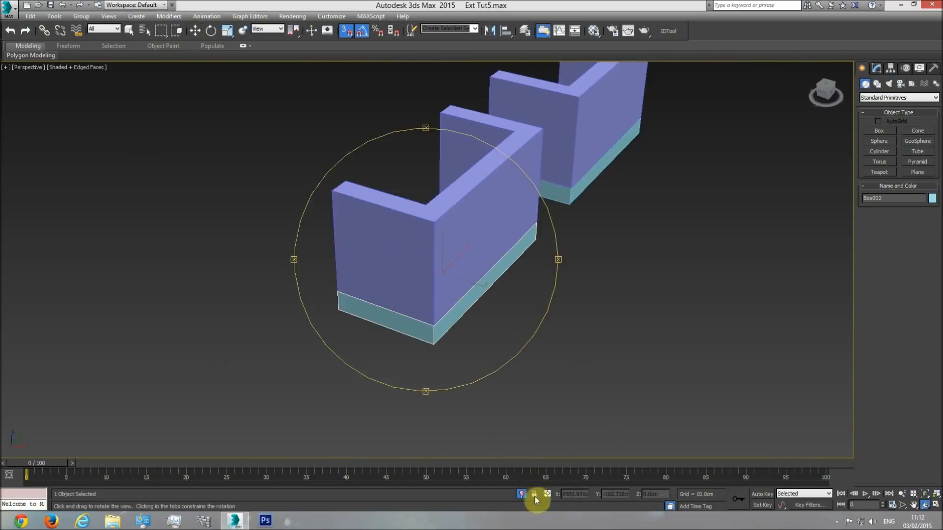
click(522, 495)
Select both light wells with their floor slabs and assign them the base material.
drag(435, 333, 427, 273)
scroll(414, 306, down, 4)
key(w)
ctrl+click(440, 267)
ctrl+click(497, 244)
ctrl+click(505, 267)
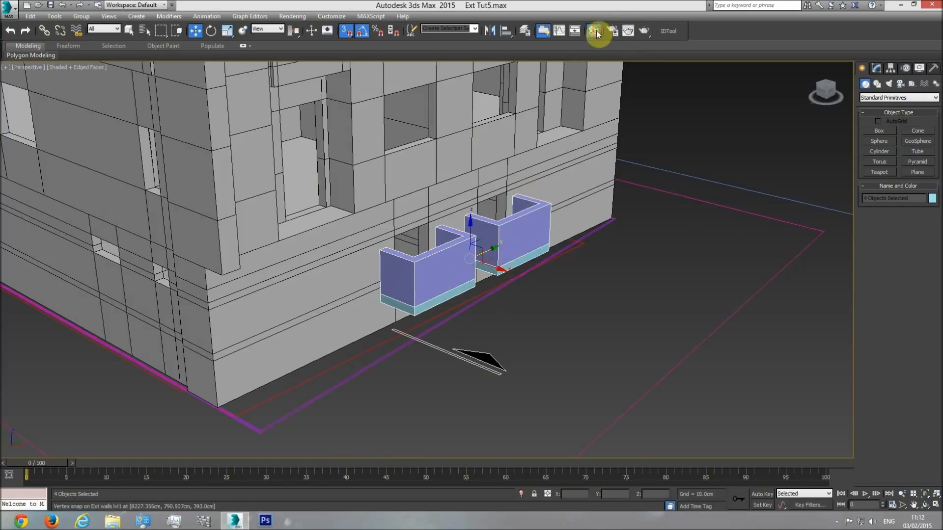
click(595, 32)
click(669, 225)
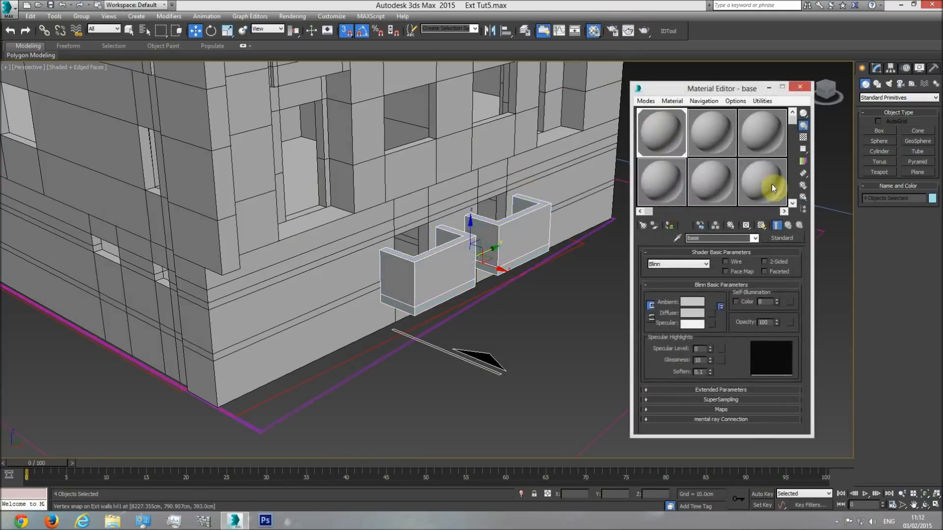
Change the object colour of the light wells and their floors to match the dark edges of the house.
click(931, 200)
click(720, 273)
click(698, 304)
click(802, 88)
click(611, 307)
Examine the finished light wells on the whole house in perspective and from the front.
middle_drag(445, 303, 549, 324)
scroll(541, 328, down, 4)
scroll(541, 312, down, 3)
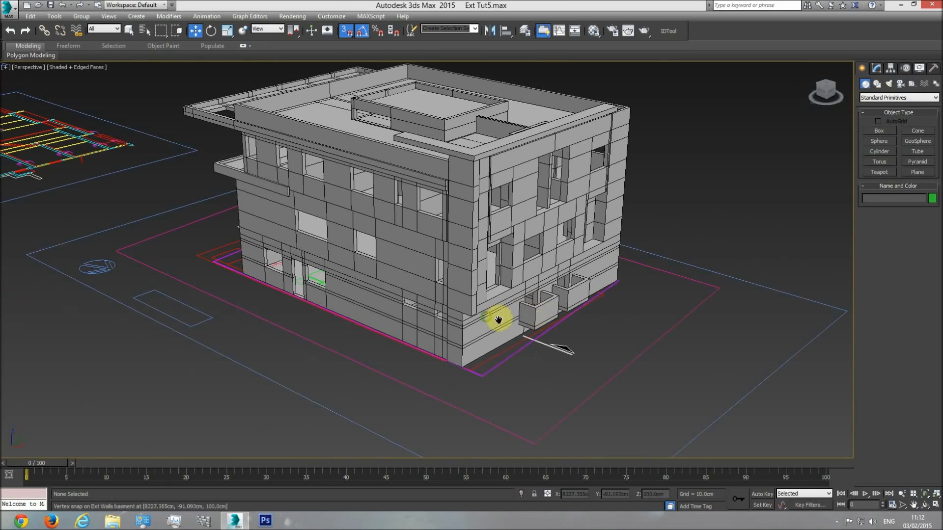
scroll(491, 318, down, 3)
key(f)
scroll(393, 319, down, 3)
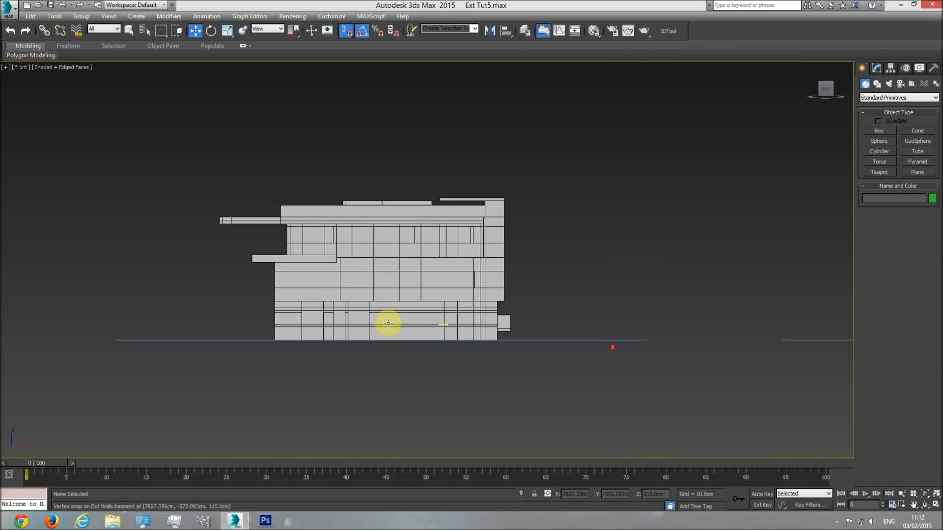
middle_drag(389, 322, 570, 343)
scroll(570, 343, down, 2)
Examine the light well and the outer wall in the section drawing for remaining exterior parts.
key(t)
scroll(322, 305, down, 6)
middle_drag(322, 305, 506, 307)
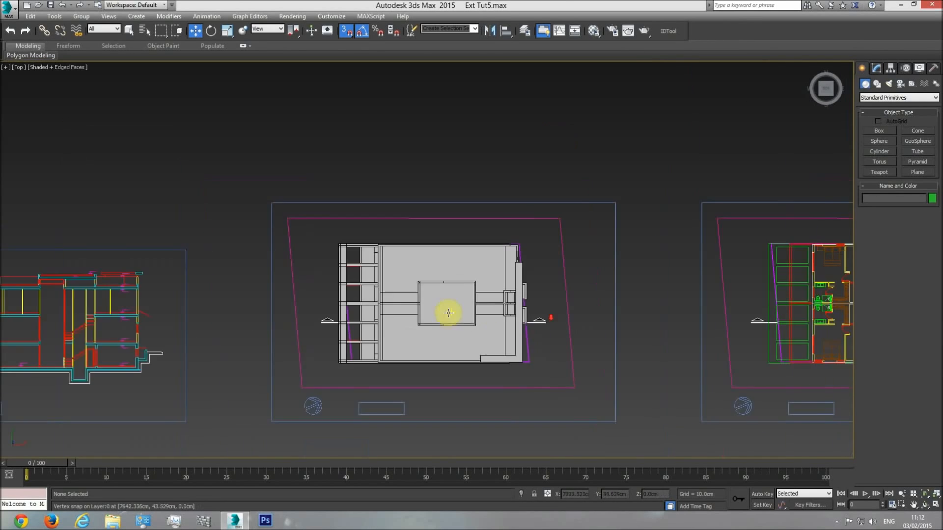
middle_drag(248, 316, 672, 315)
scroll(539, 360, up, 6)
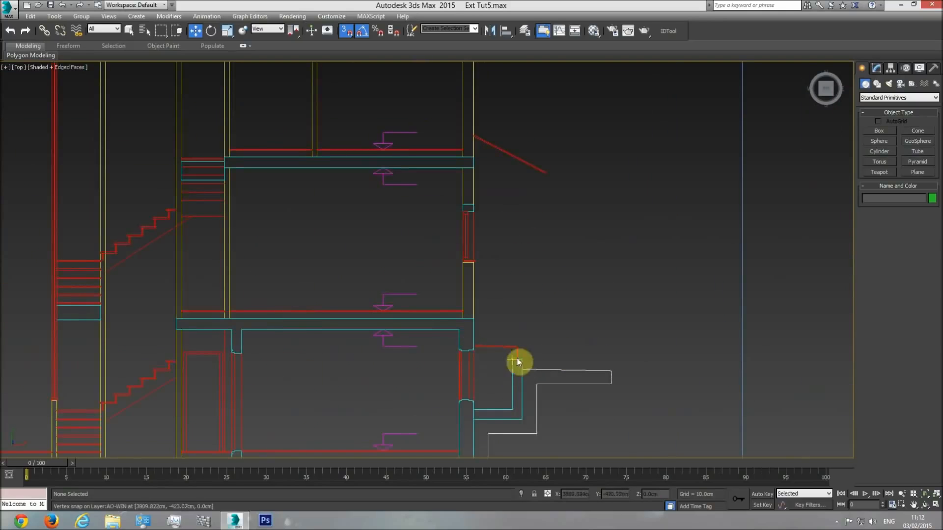
middle_drag(534, 376, 532, 372)
scroll(591, 341, down, 7)
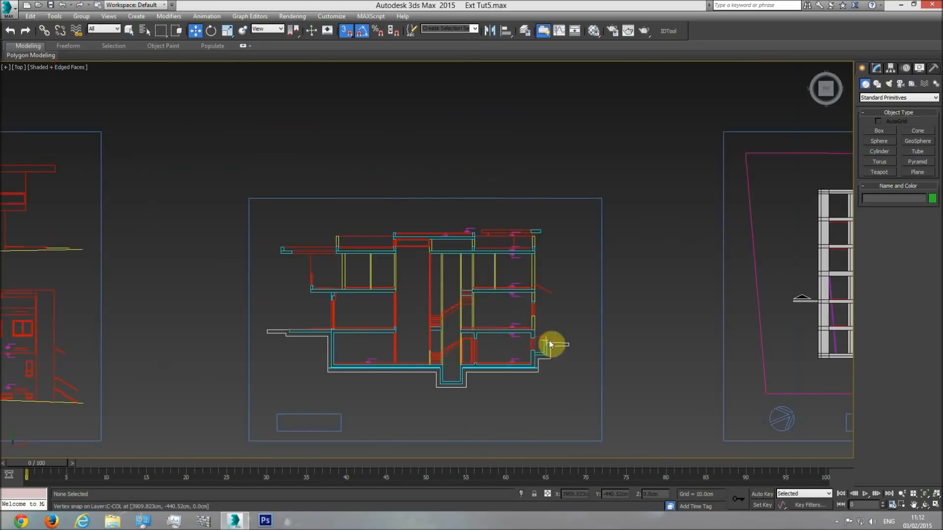
Look through the floor plans and examine the exterior side stairs in the basement and ground floor plans.
scroll(538, 347, down, 3)
middle_drag(633, 349, 470, 347)
middle_drag(563, 345, 393, 323)
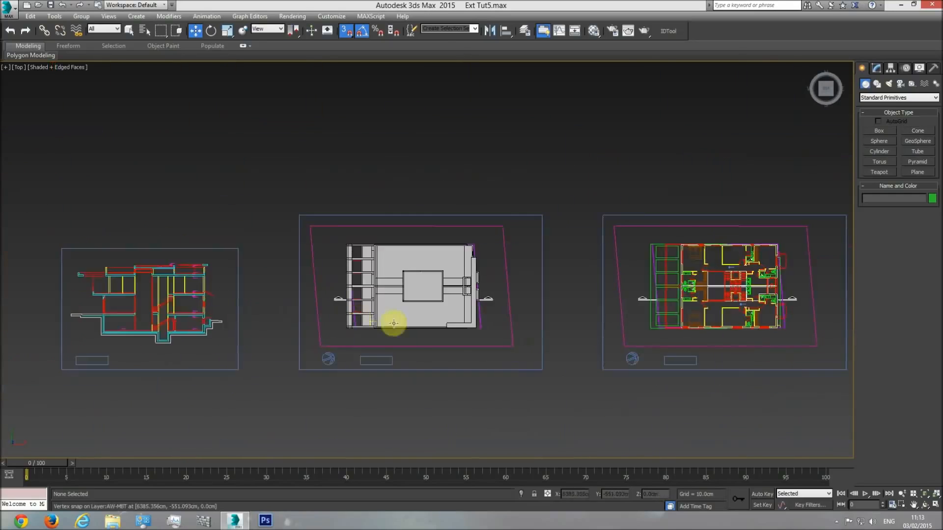
middle_drag(678, 335, 350, 336)
middle_drag(613, 326, 437, 325)
middle_drag(589, 326, 322, 319)
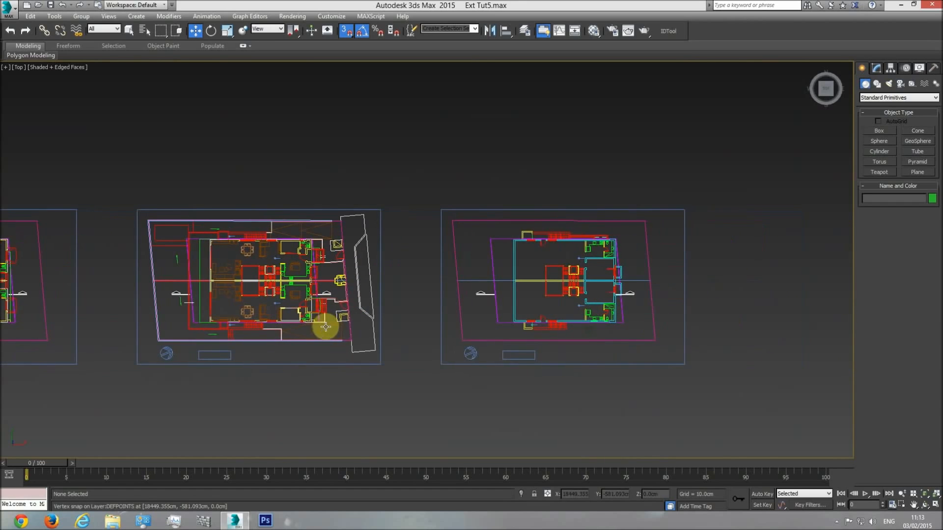
middle_drag(238, 326, 302, 328)
scroll(302, 328, up, 3)
scroll(373, 328, down, 2)
middle_drag(609, 331, 242, 329)
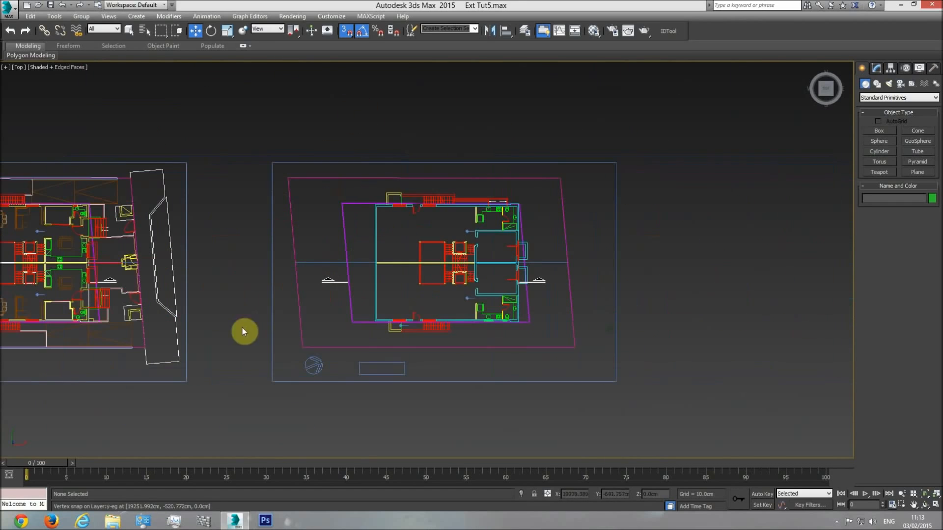
scroll(412, 331, up, 2)
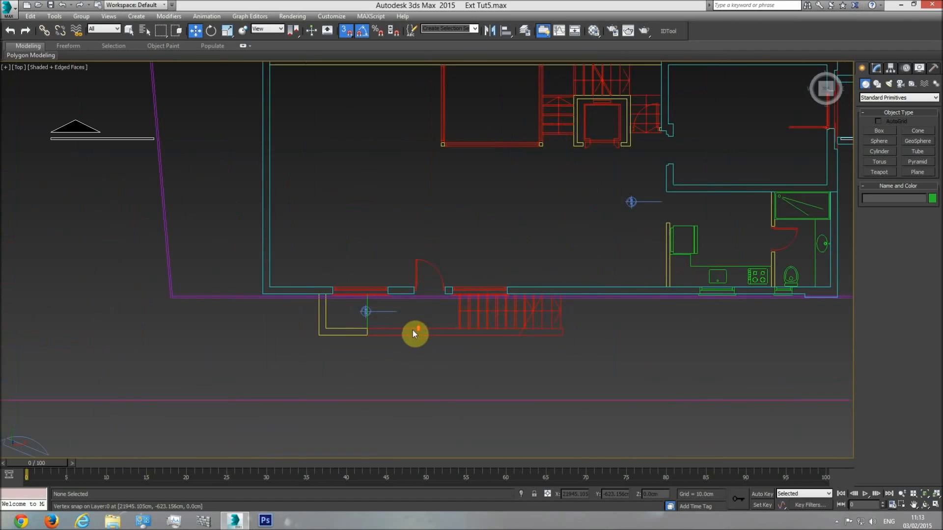
middle_drag(307, 322, 576, 340)
scroll(374, 345, down, 1)
middle_drag(198, 346, 754, 336)
middle_drag(251, 337, 350, 339)
scroll(346, 337, up, 1)
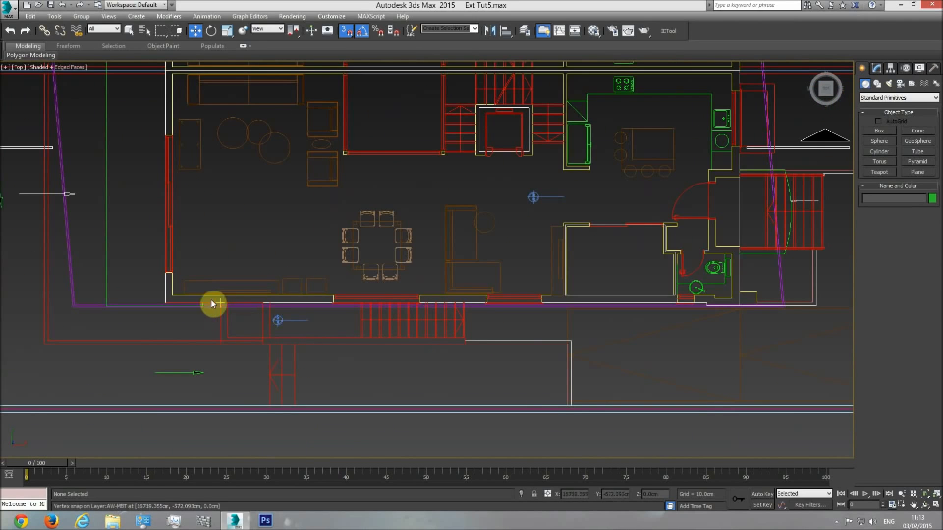
scroll(407, 324, down, 3)
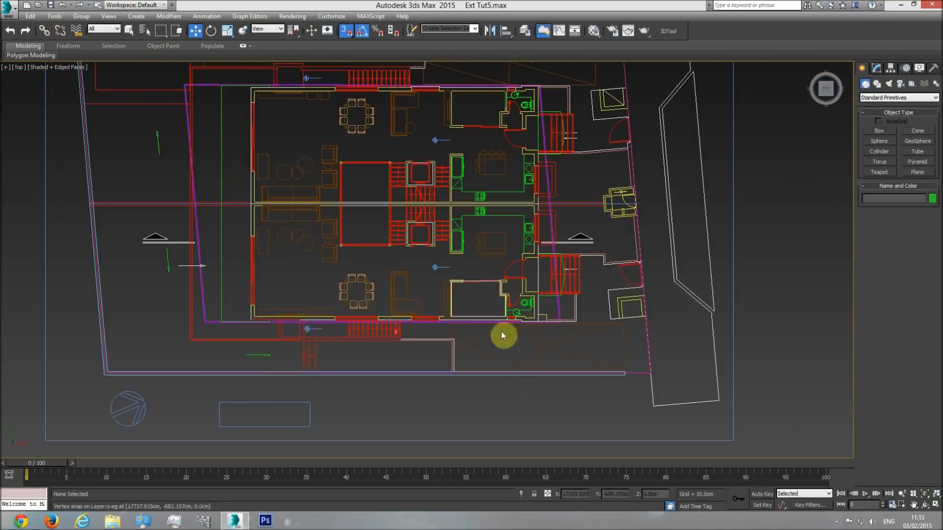
scroll(388, 336, up, 1)
scroll(388, 336, up, 5)
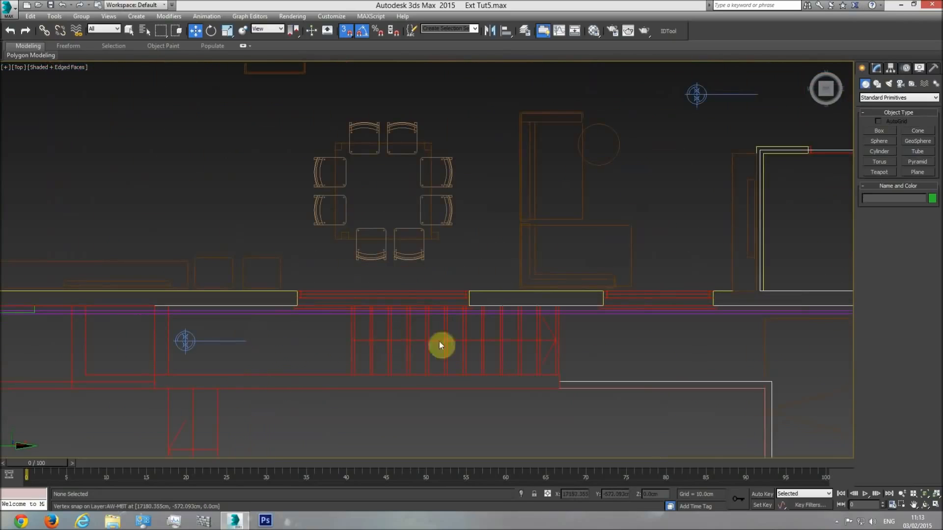
Draw a box over the exterior side stair flight in the ground floor plan, about 301 by 100 cm and 21 cm high.
click(886, 134)
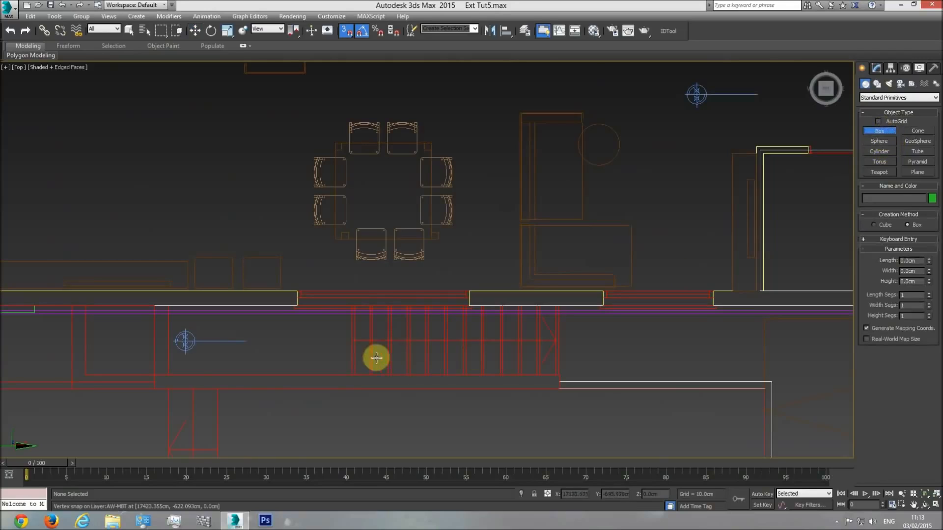
drag(349, 374, 562, 306)
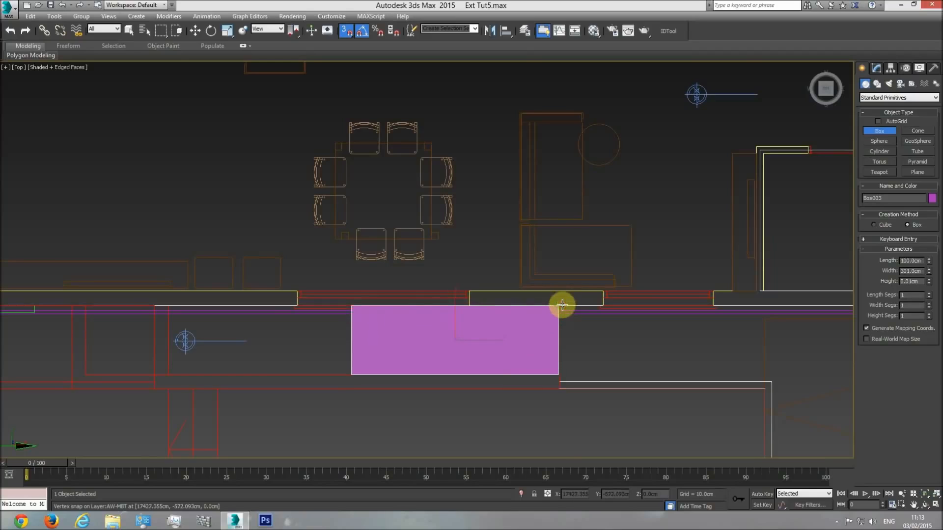
click(562, 290)
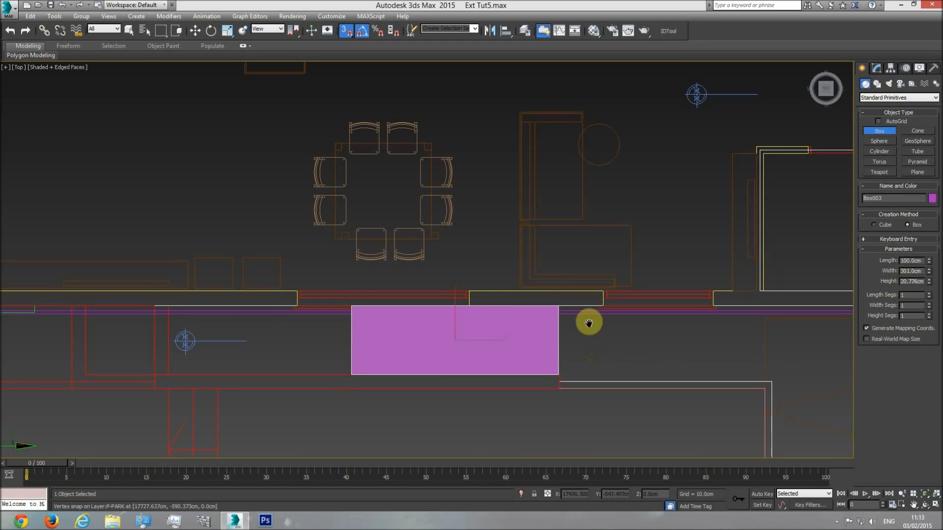
Draw a small box, about 17 by 4 cm, over the lowest stair riser in the side elevation to measure the riser height.
scroll(590, 324, down, 10)
mouse_move(579, 341)
middle_down()
mouse_move(359, 368)
mouse_move(389, 369)
middle_up()
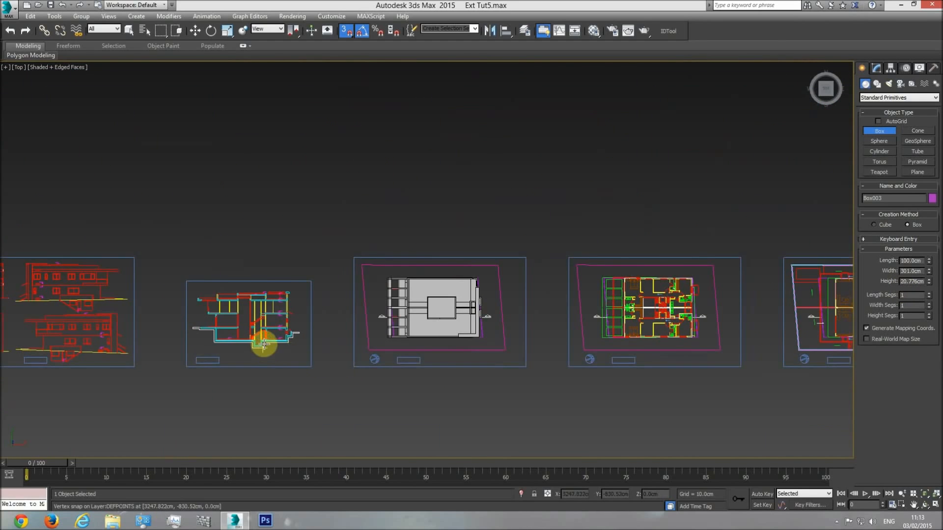
scroll(263, 343, up, 3)
middle_drag(202, 343, 474, 356)
scroll(474, 356, down, 2)
middle_drag(222, 364, 380, 359)
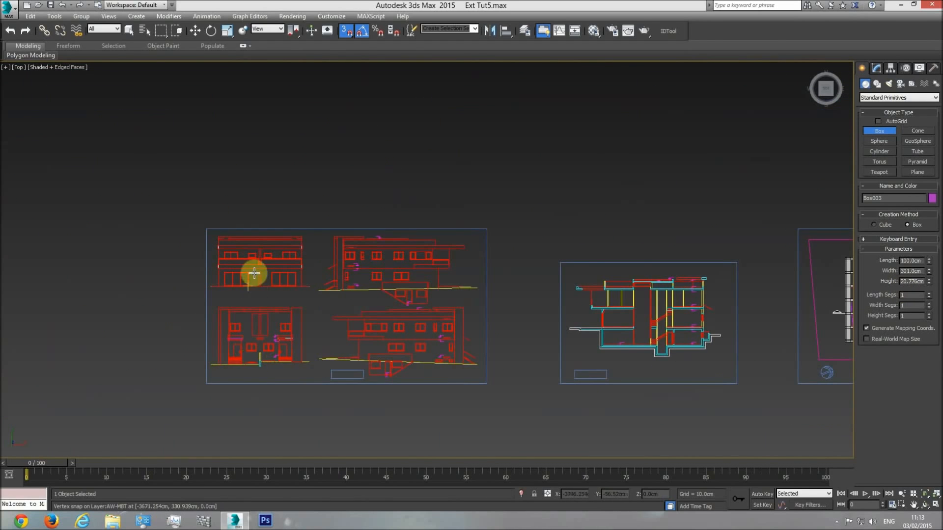
scroll(383, 280, up, 5)
middle_drag(486, 282, 277, 197)
drag(500, 360, 507, 337)
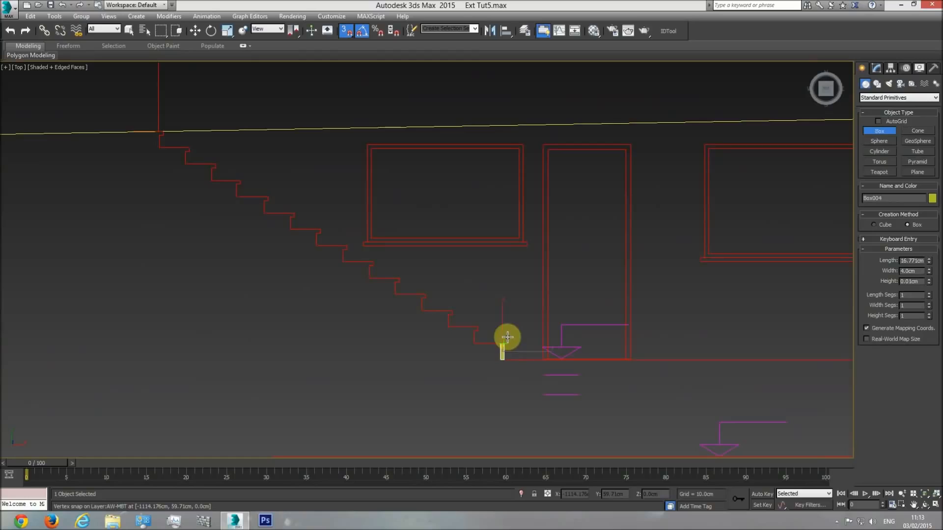
click(506, 255)
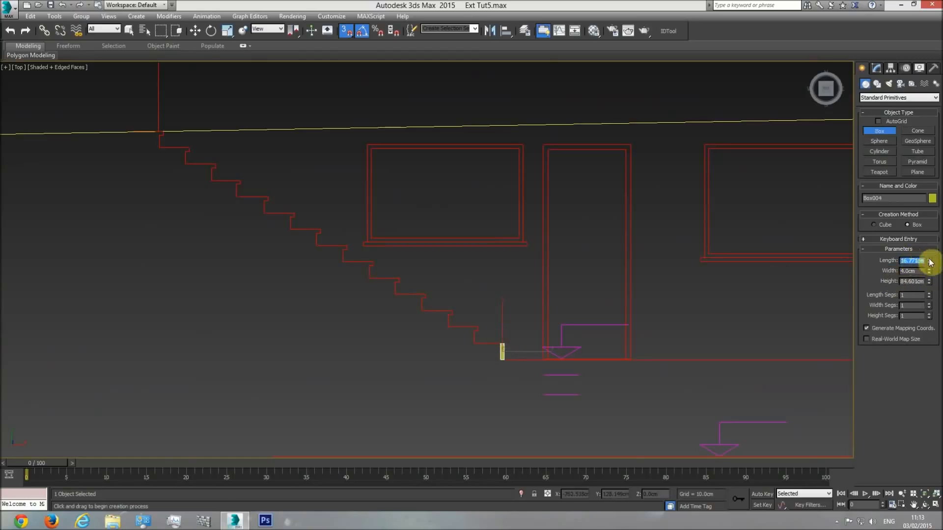
middle_drag(576, 326, 566, 322)
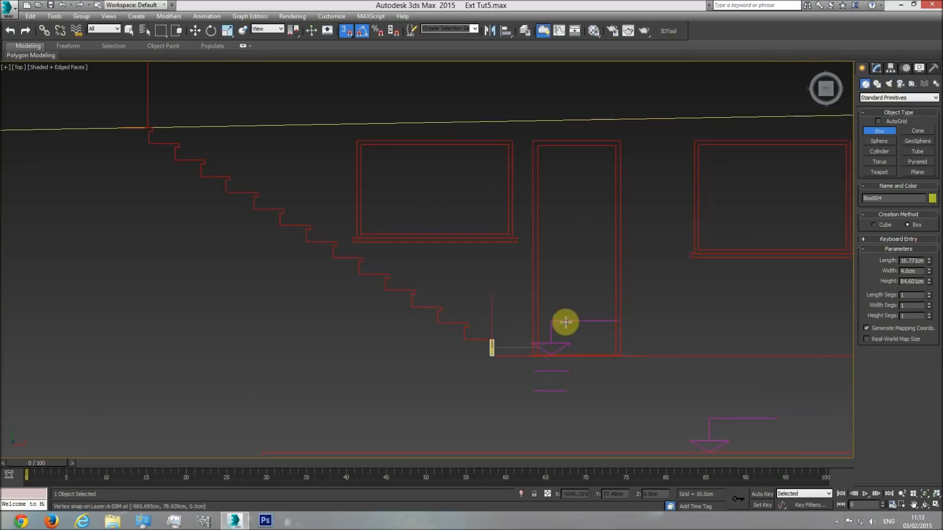
Note the riser height of 16.771 in the calculator and minimise it.
key(XF86Calculator)
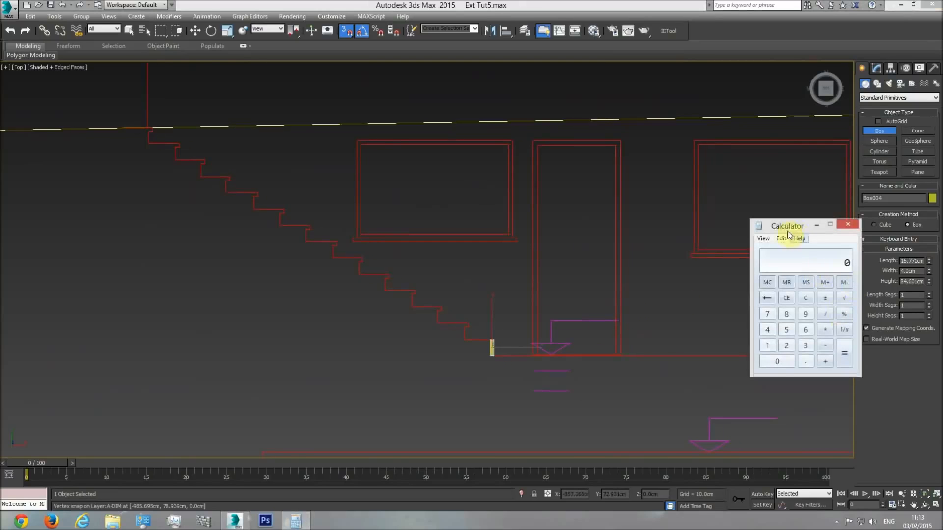
drag(790, 227, 305, 243)
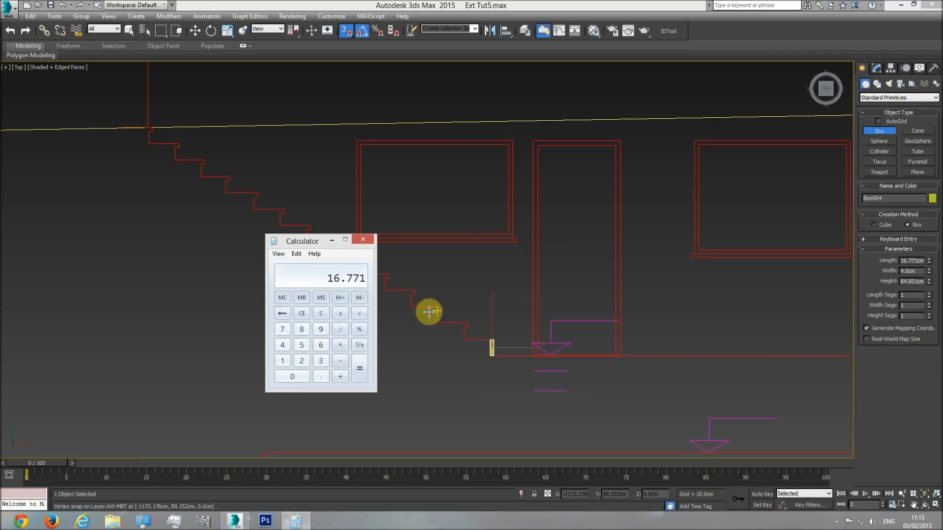
click(332, 240)
Set the height of the stair box in the ground floor plan to 16.771 cm, the noted riser height.
scroll(511, 334, down, 1)
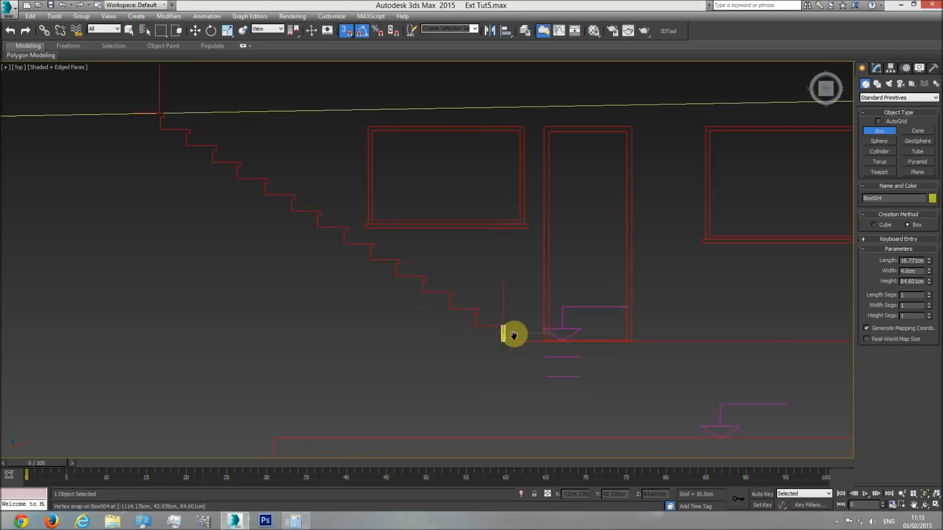
scroll(469, 335, down, 3)
middle_drag(559, 329, 447, 328)
scroll(451, 331, down, 8)
scroll(612, 337, down, 4)
middle_drag(612, 337, 294, 309)
middle_drag(683, 322, 459, 311)
scroll(274, 319, up, 10)
key(w)
click(308, 309)
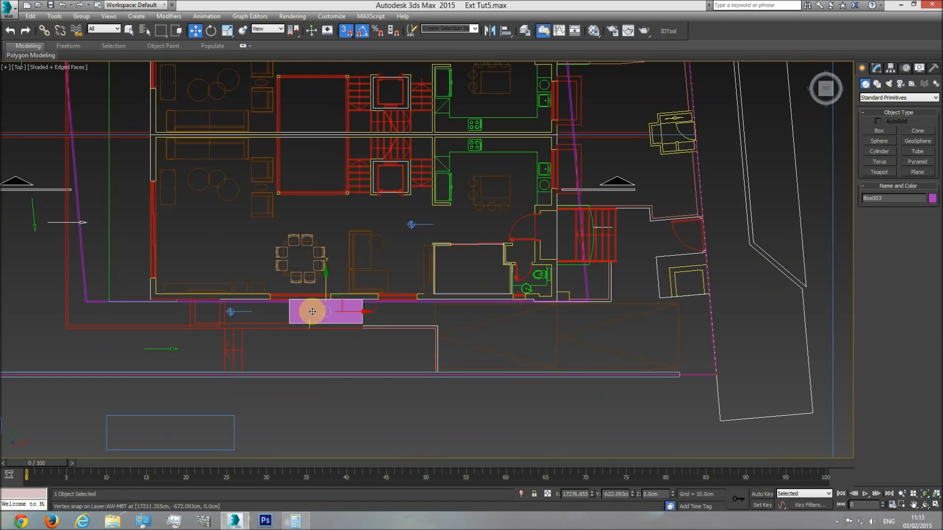
key(p)
click(924, 505)
key(z)
drag(400, 298, 445, 248)
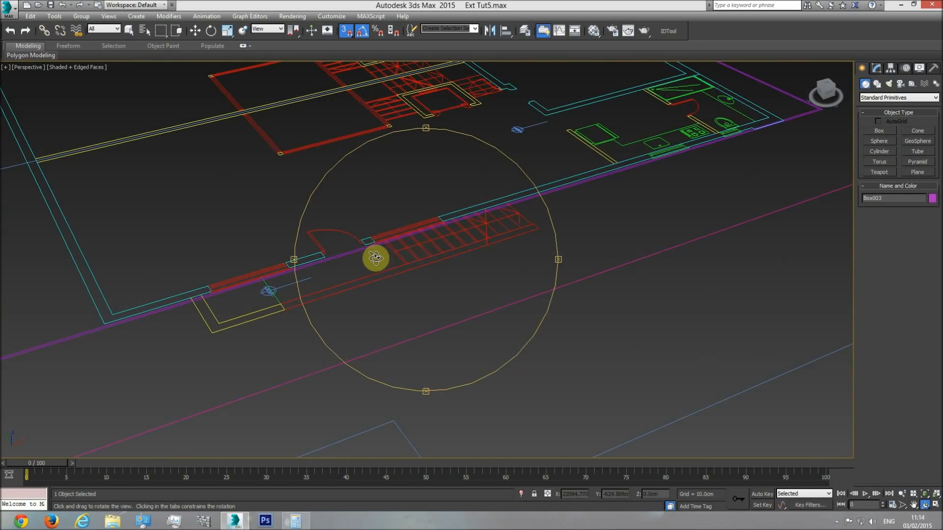
drag(441, 254, 411, 318)
scroll(327, 324, up, 10)
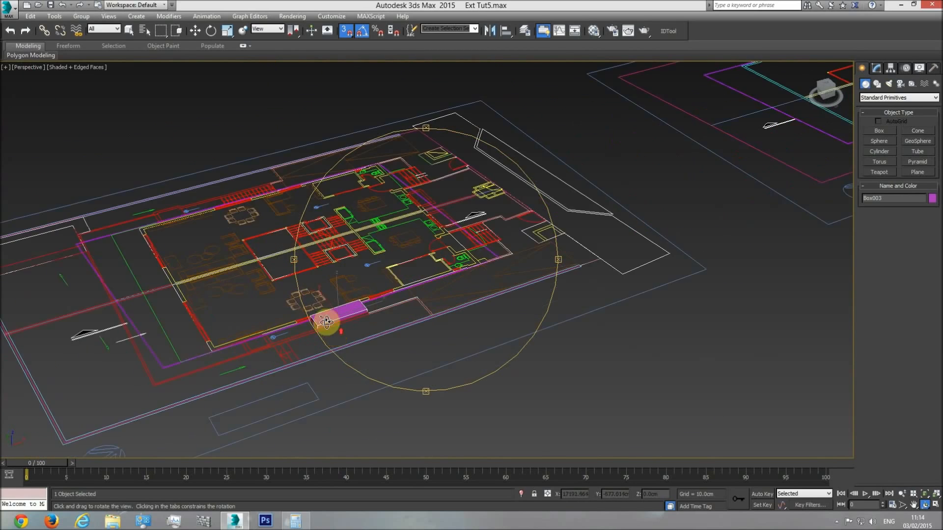
key(w)
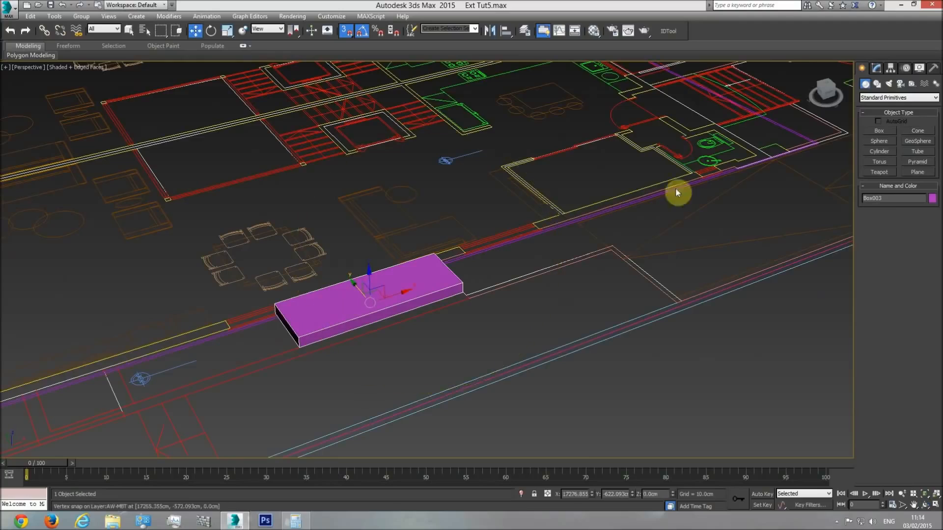
click(877, 68)
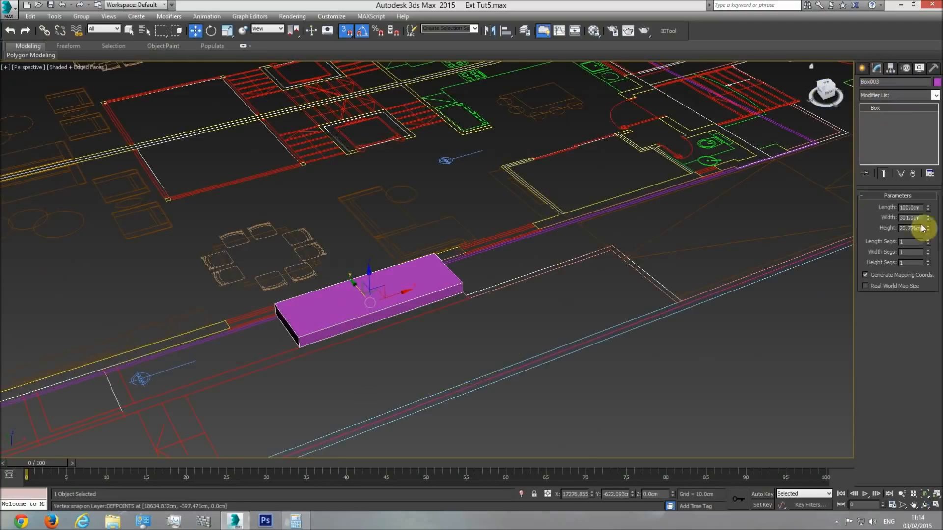
click(295, 521)
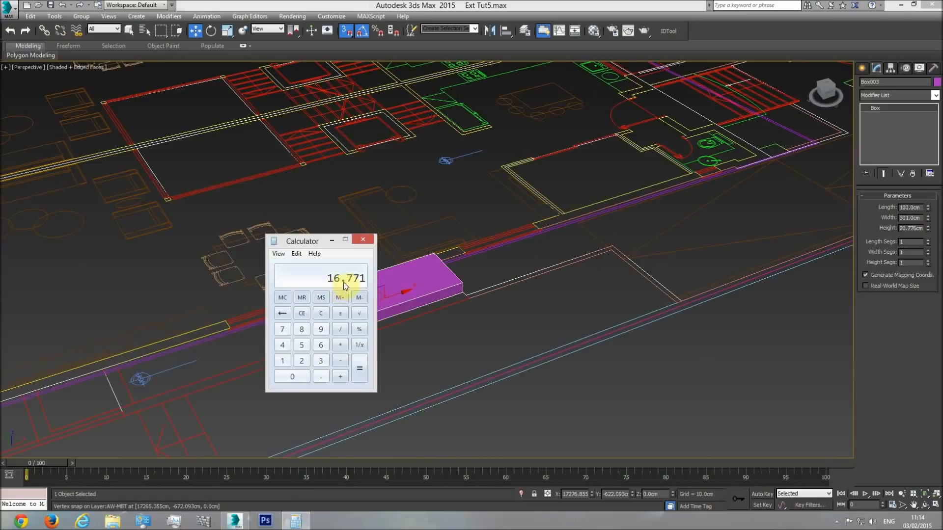
double_click(904, 228)
text(16)
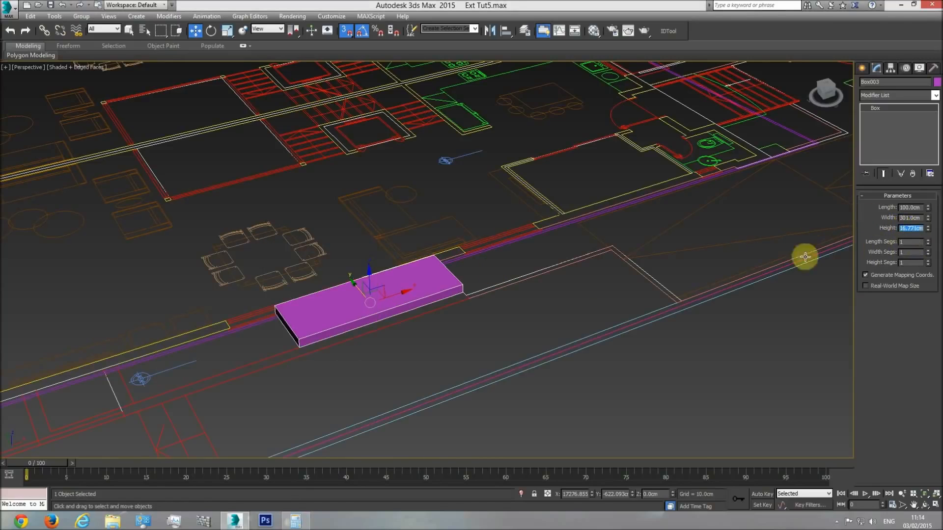
middle_drag(337, 296, 413, 295)
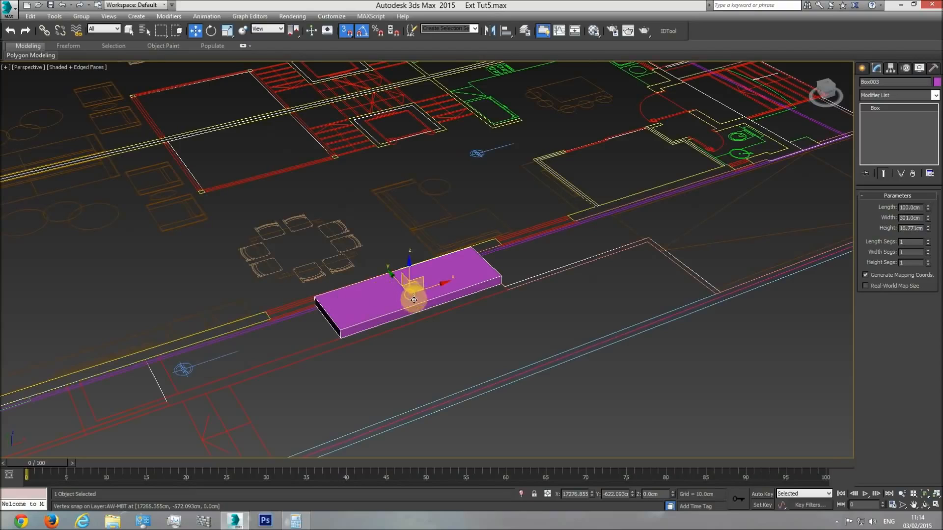
Divide the stair box into 11 width segments, comparing them with the step lines in a wireframe top view.
key(t)
key(r)
key(F3)
middle_drag(339, 321, 385, 315)
scroll(356, 322, up, 5)
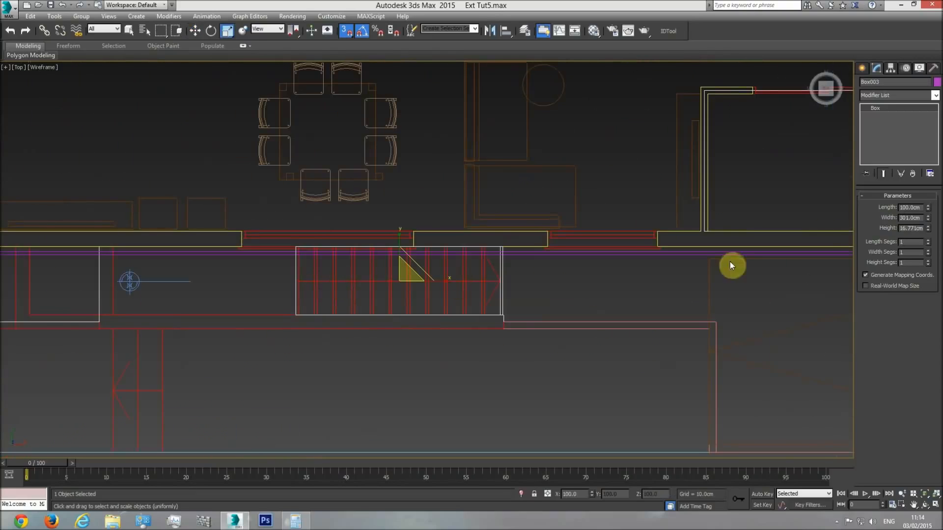
click(928, 251)
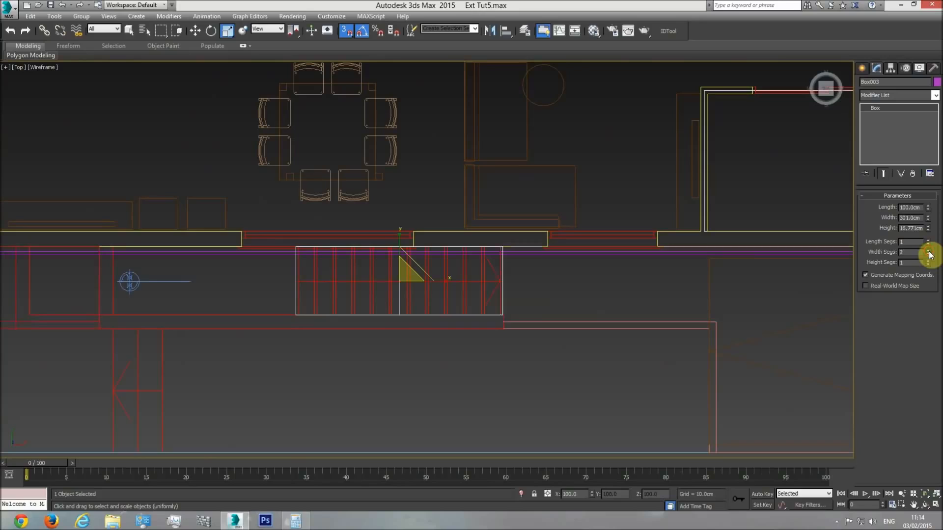
click(928, 251)
click(928, 251)
click(928, 251)
click(928, 252)
click(928, 251)
click(928, 252)
click(928, 251)
double_click(928, 251)
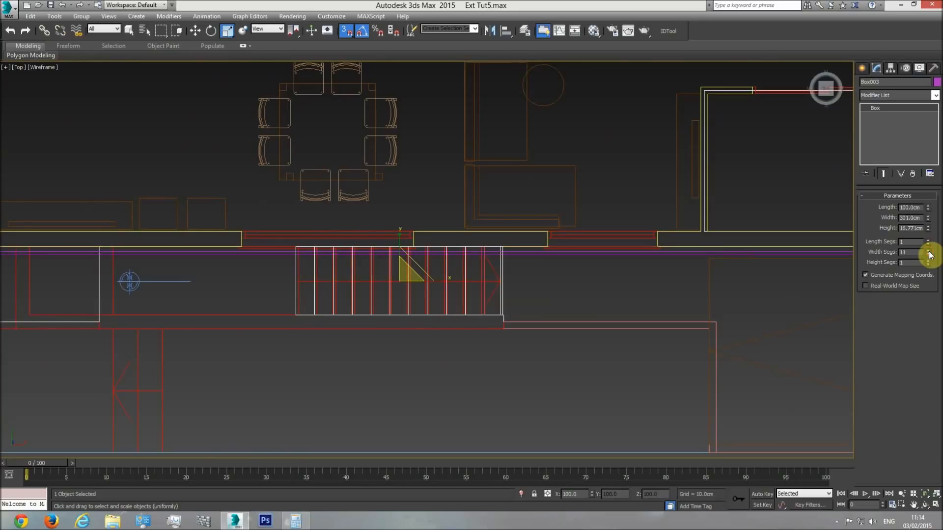
Convert the stair box to an Editable Poly and start editing its vertices.
scroll(297, 290, up, 4)
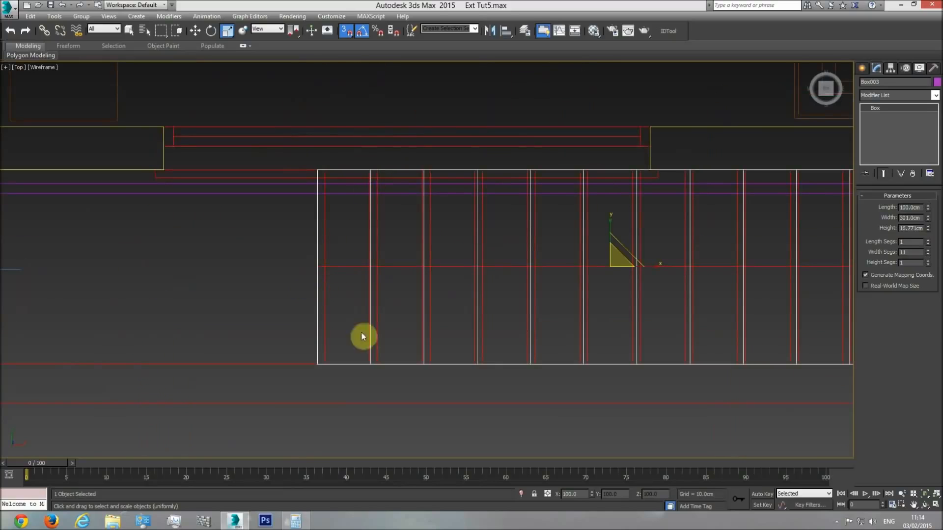
middle_drag(528, 317, 387, 325)
right_click(532, 265)
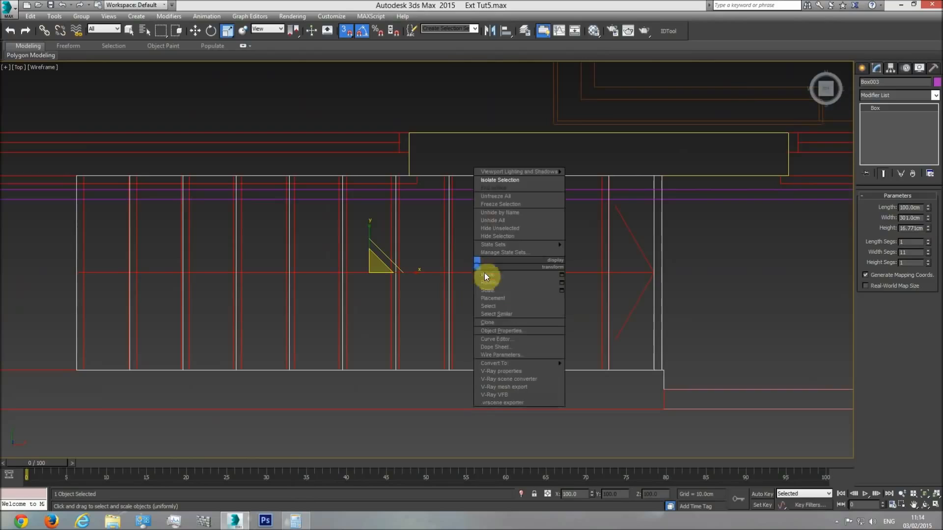
mouse_move(512, 363)
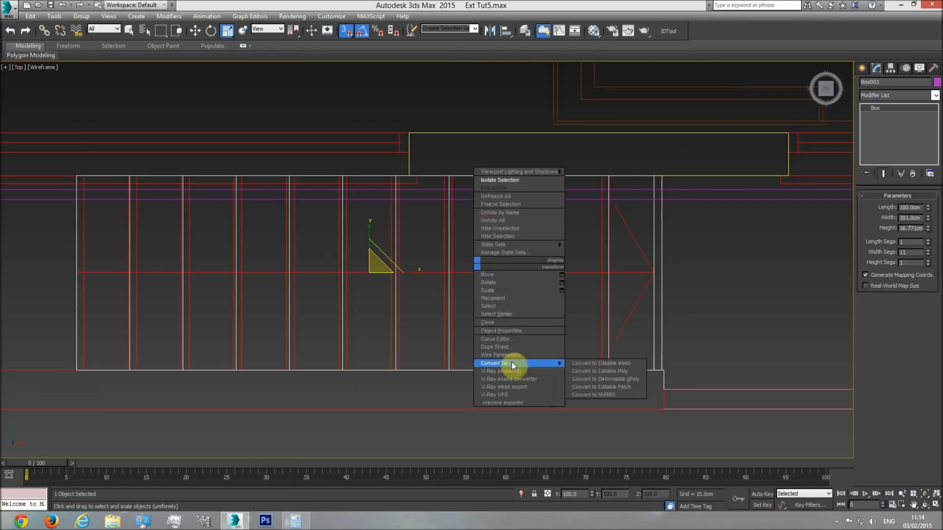
click(614, 372)
click(872, 216)
Snap the first two inner vertex rows at the stair box's west end along X onto the plan's step lines.
middle_drag(261, 230, 349, 246)
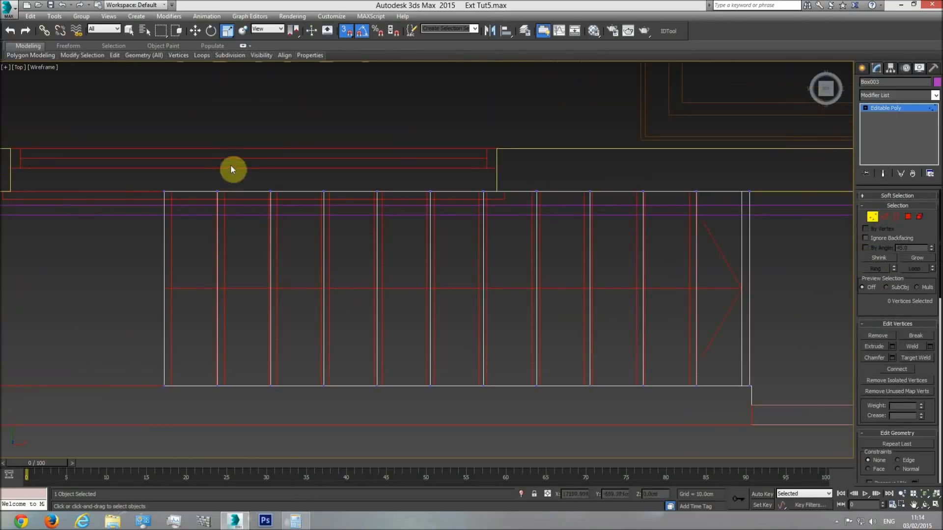
click(195, 31)
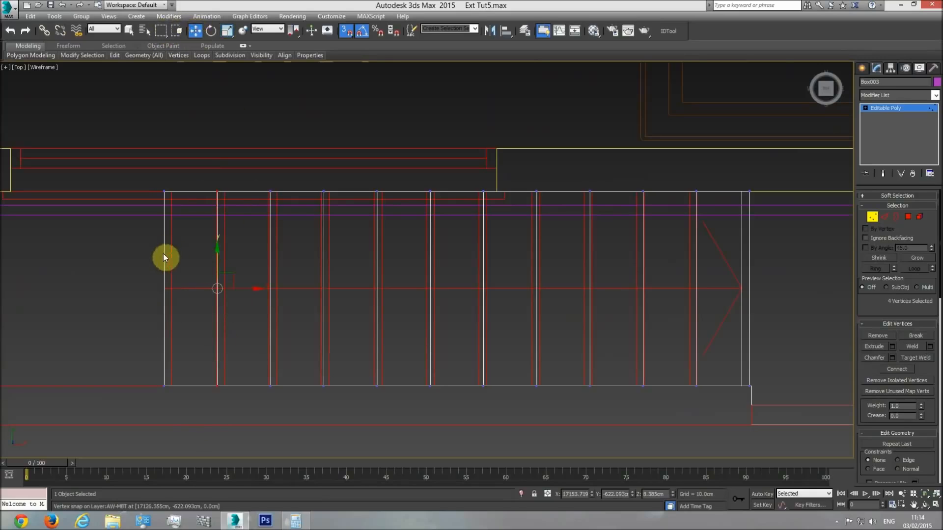
drag(240, 286, 209, 386)
right_click(209, 386)
drag(305, 295, 264, 392)
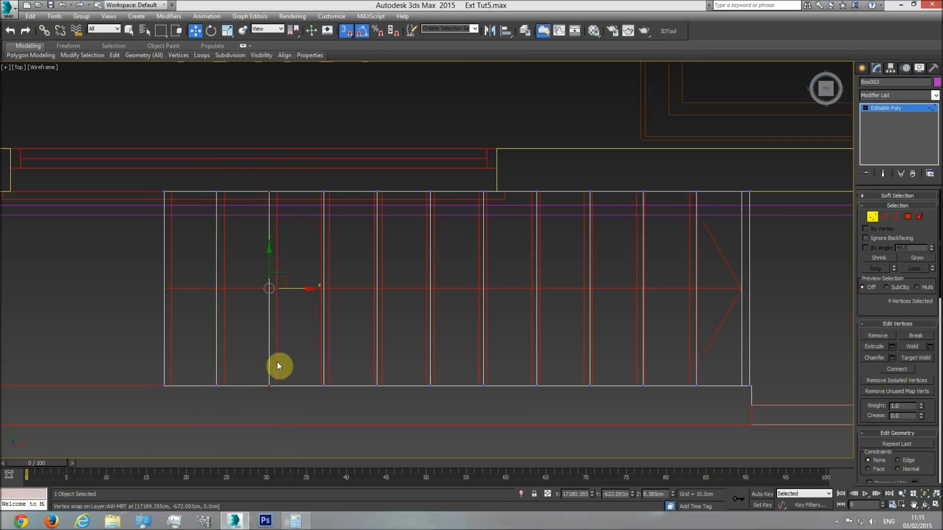
Examine the stair profile in the side elevation to check how the treads and risers are arranged.
scroll(421, 332, down, 8)
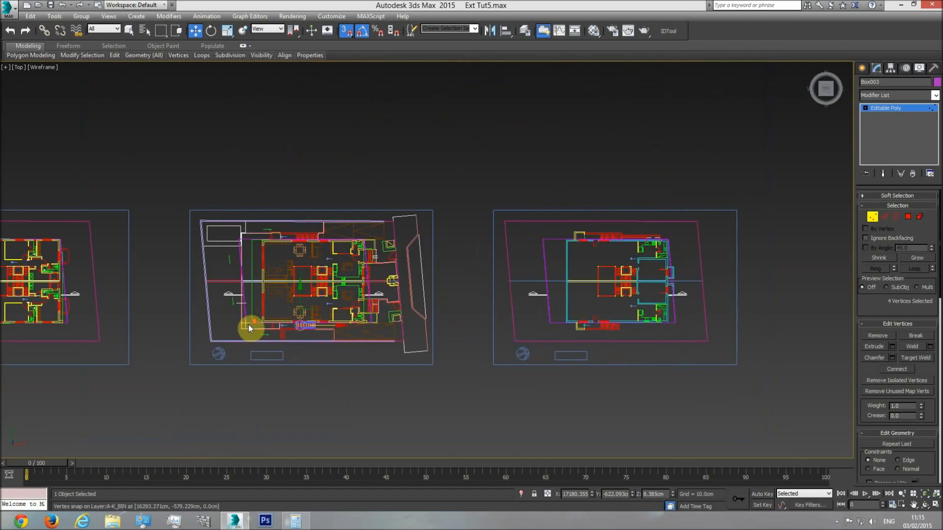
middle_drag(440, 322, 389, 307)
middle_drag(178, 282, 681, 268)
middle_drag(266, 279, 582, 269)
scroll(240, 310, up, 11)
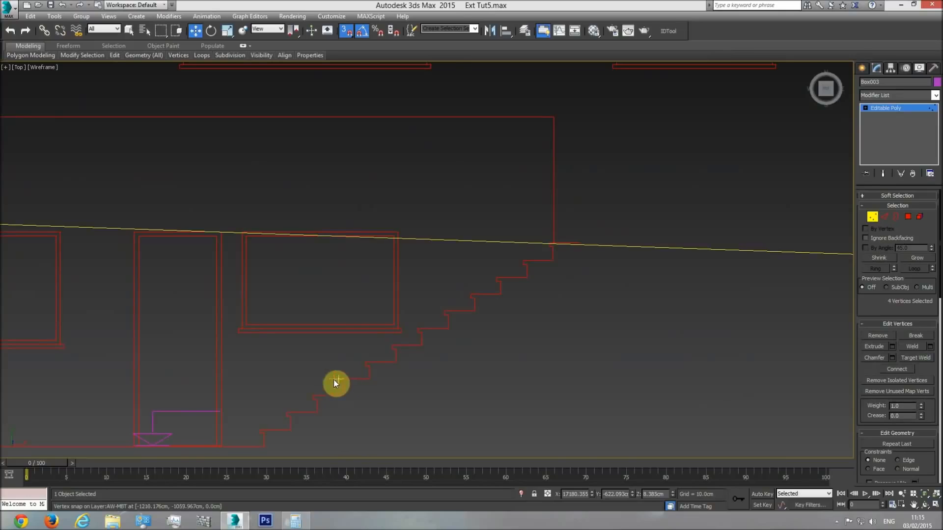
middle_drag(492, 336, 417, 337)
scroll(422, 336, down, 9)
scroll(614, 321, down, 3)
middle_drag(614, 321, 123, 312)
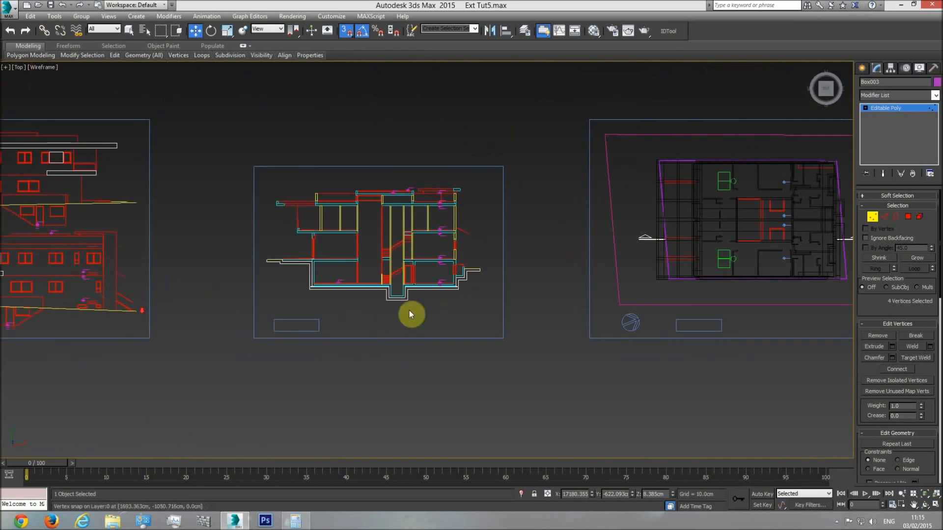
middle_drag(563, 281, 209, 271)
middle_drag(603, 282, 142, 300)
middle_drag(573, 289, 176, 269)
scroll(373, 273, up, 11)
middle_drag(475, 273, 414, 273)
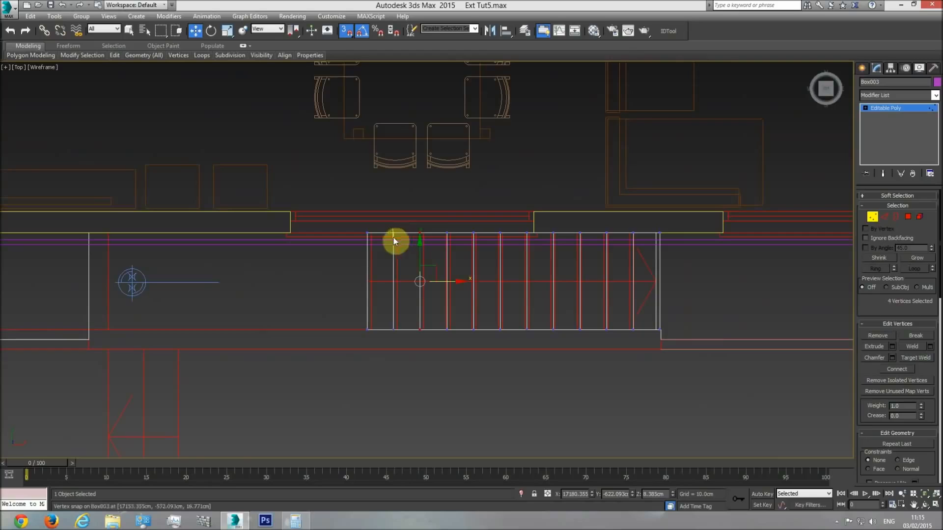
Snap the third, fourth and fifth inner vertex rows of the stair box along X onto their step lines.
scroll(393, 252, up, 5)
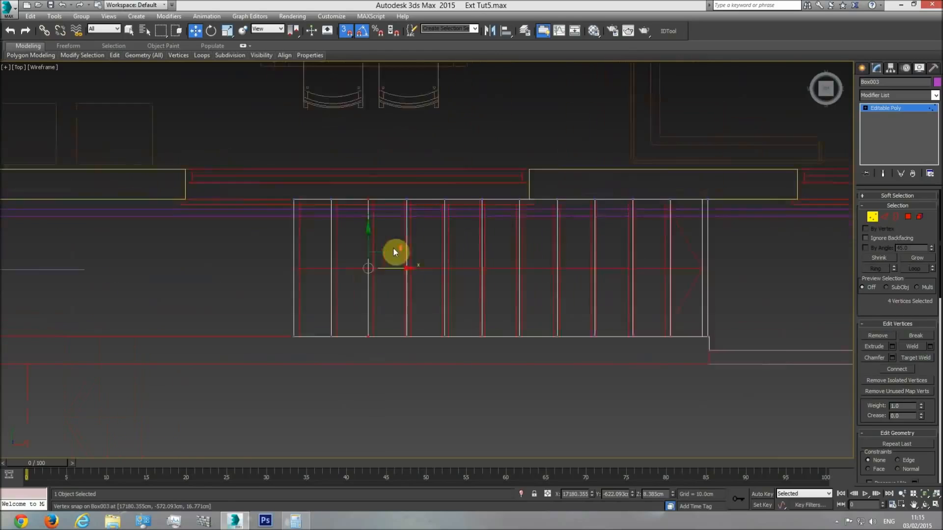
drag(388, 173, 434, 313)
drag(436, 281, 408, 371)
drag(444, 161, 484, 441)
drag(498, 287, 506, 338)
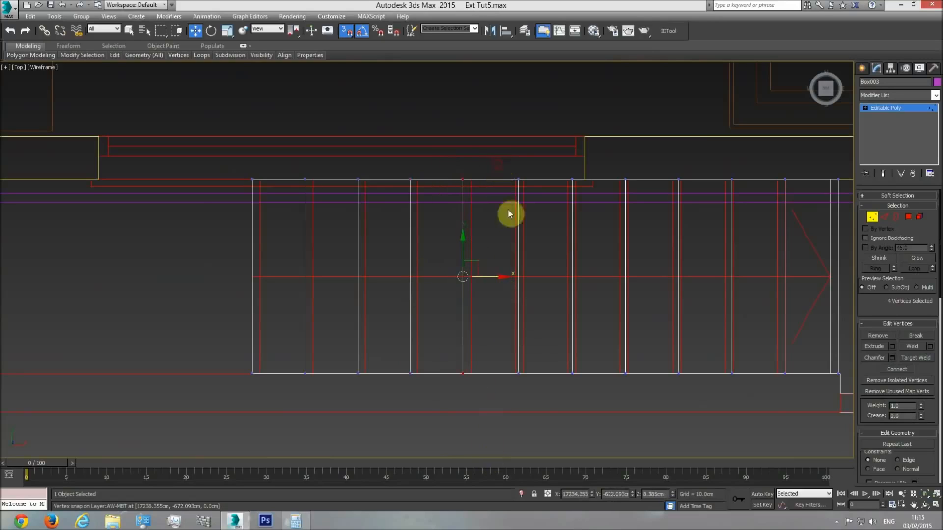
drag(509, 213, 539, 340)
drag(545, 281, 507, 375)
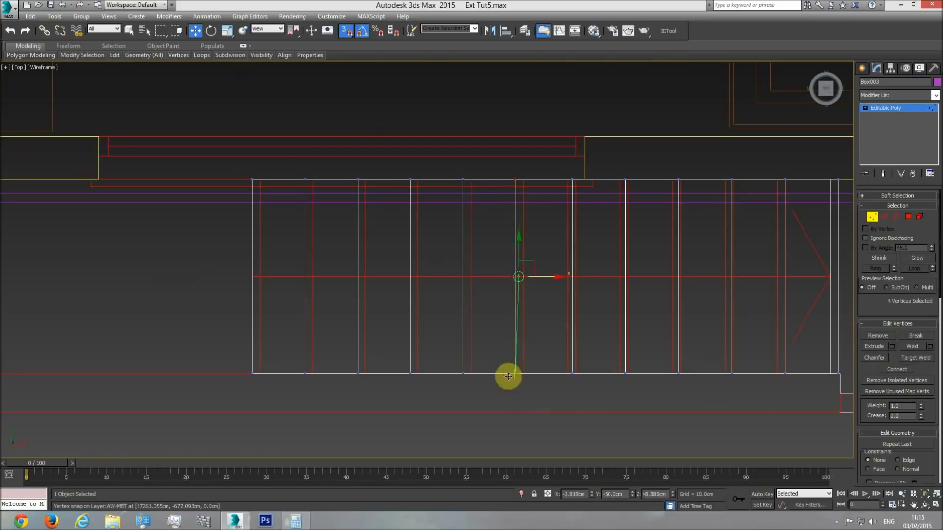
Snap the sixth to ninth inner vertex rows of the stair box along X onto their step lines.
drag(557, 162, 583, 395)
middle_drag(491, 321, 371, 300)
drag(476, 254, 445, 350)
drag(512, 392, 513, 393)
drag(532, 255, 497, 357)
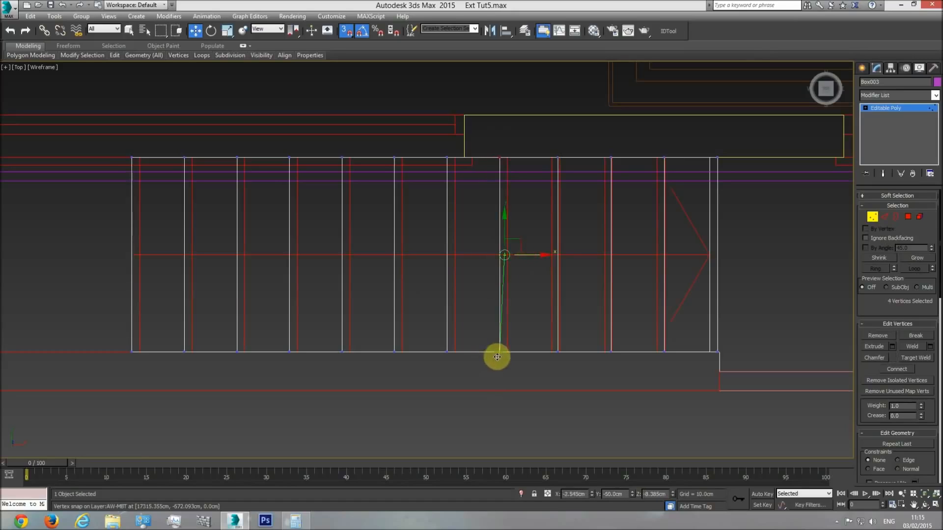
drag(587, 256, 569, 321)
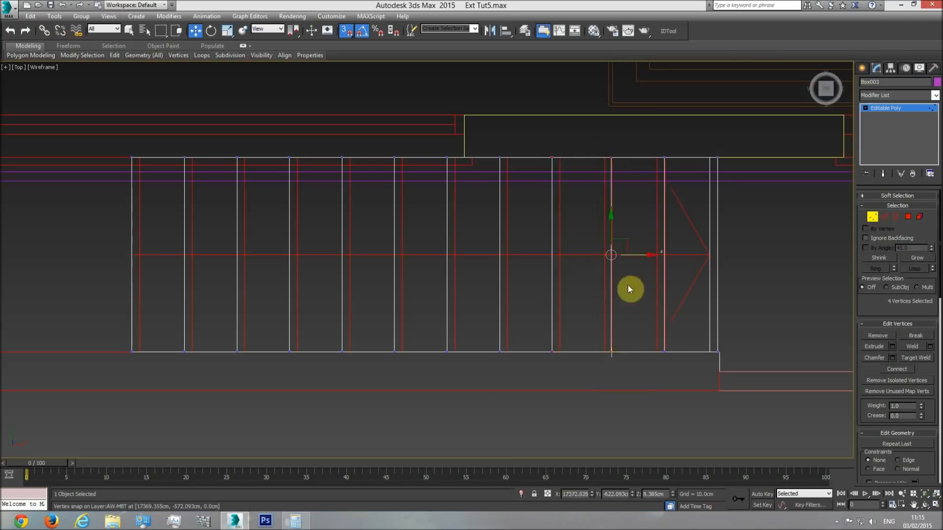
drag(640, 256, 627, 312)
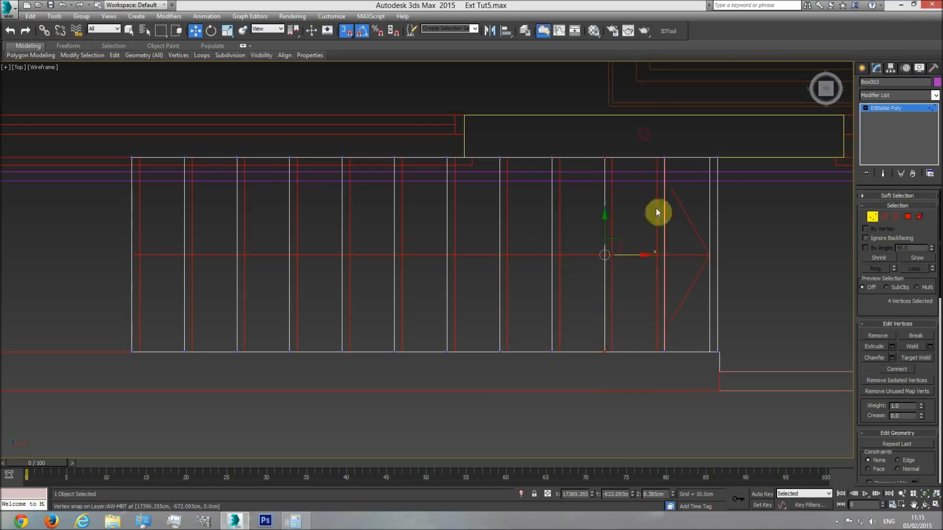
Snap the last inner vertex row and the east end row of the stair box onto the final step lines.
drag(688, 255, 711, 350)
drag(733, 243, 717, 157)
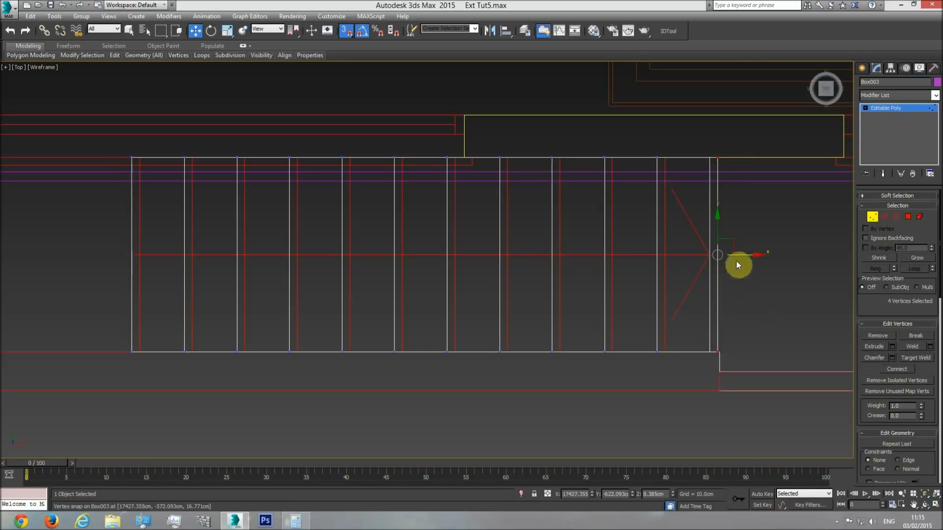
drag(732, 242, 710, 157)
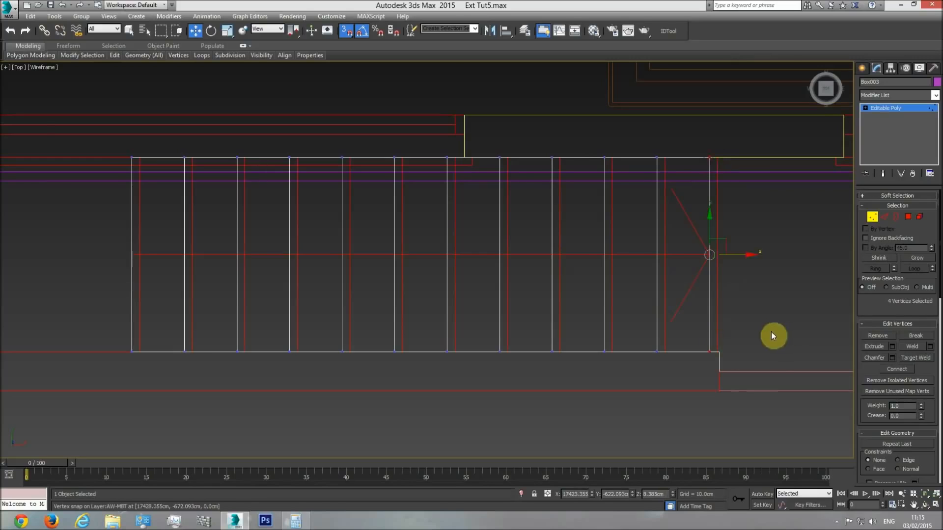
Examine the divided stair box from several angles in a shaded perspective view.
key(p)
click(926, 493)
click(925, 504)
drag(501, 166, 336, 320)
key(F3)
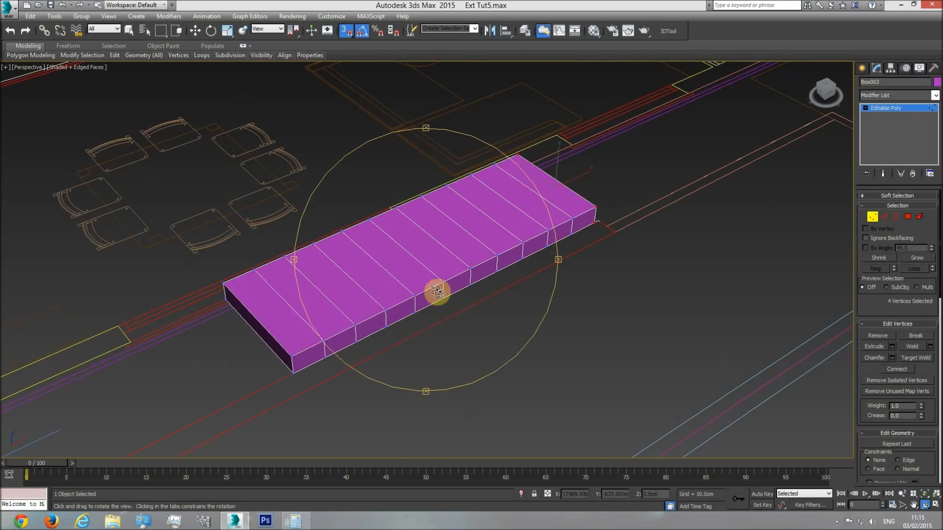
drag(438, 293, 383, 307)
drag(305, 343, 257, 387)
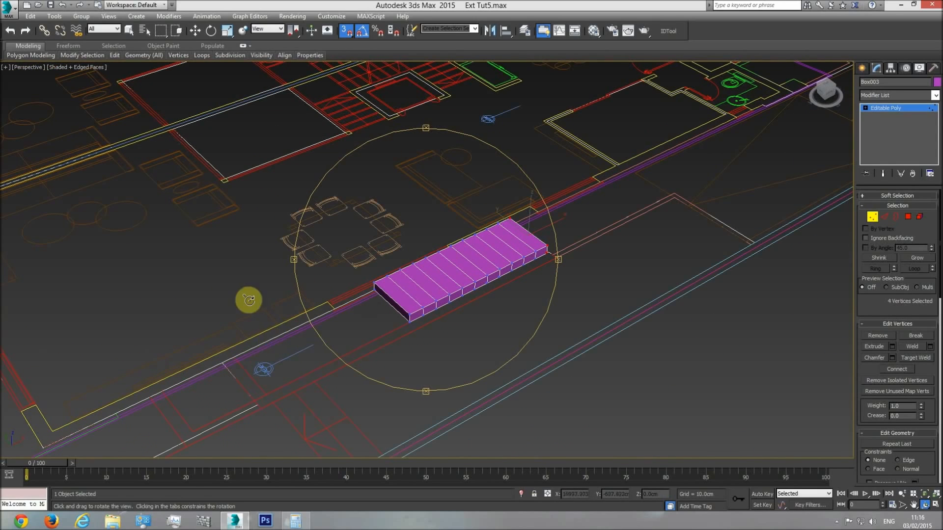
Select the ten top polygons of the stair box, leaving out the lowest tread at its front end.
mouse_move(488, 282)
mouse_down()
mouse_move(643, 202)
mouse_move(459, 249)
mouse_move(250, 337)
mouse_move(343, 294)
mouse_move(401, 310)
mouse_up()
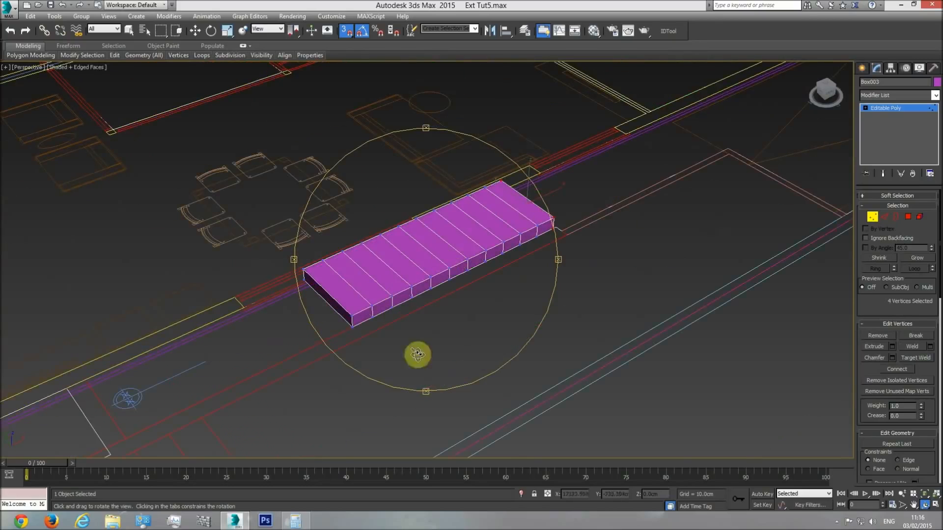
click(299, 521)
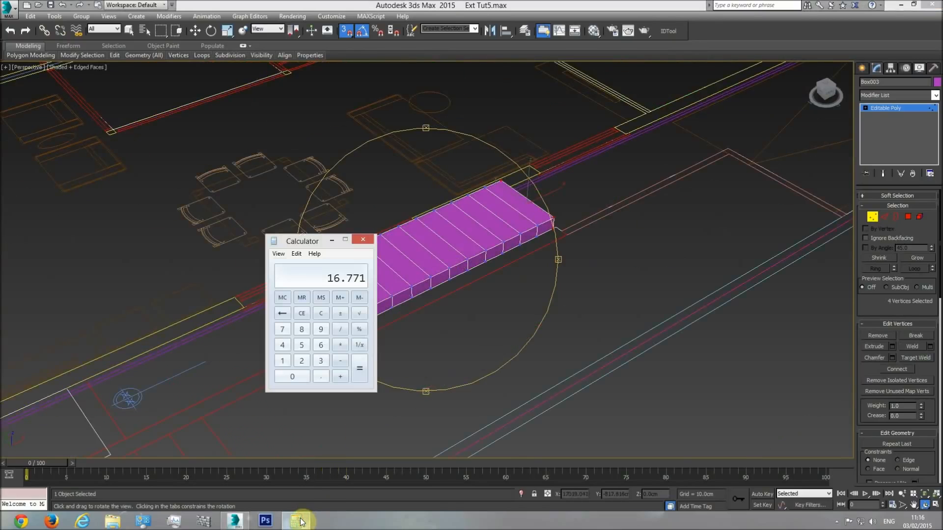
click(299, 521)
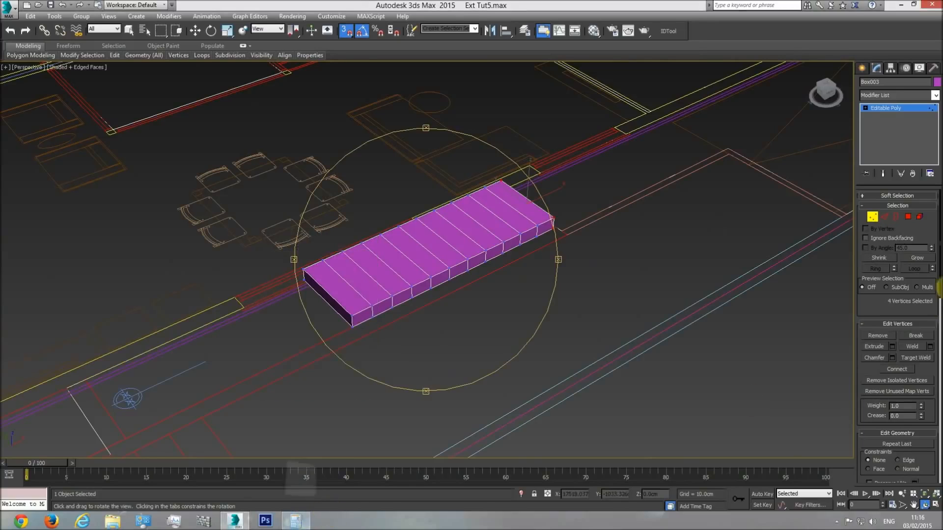
click(908, 217)
click(128, 30)
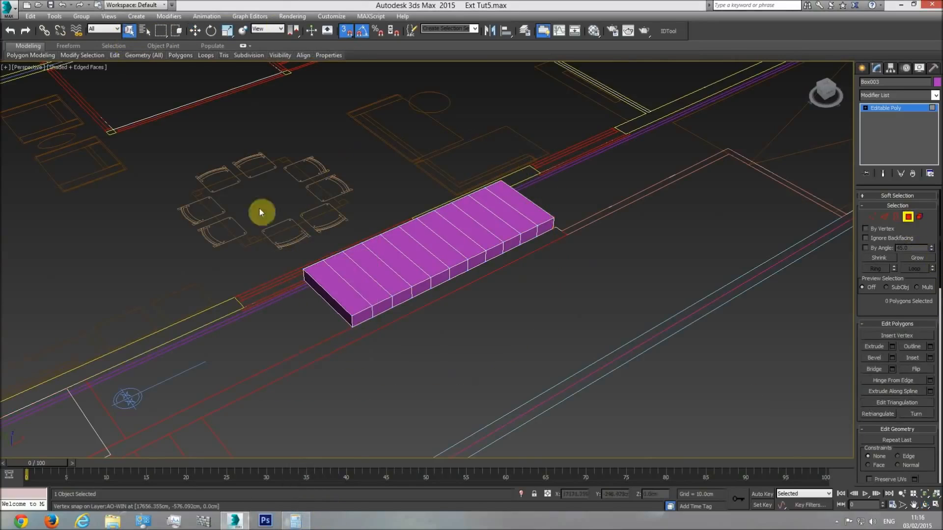
drag(351, 277, 515, 202)
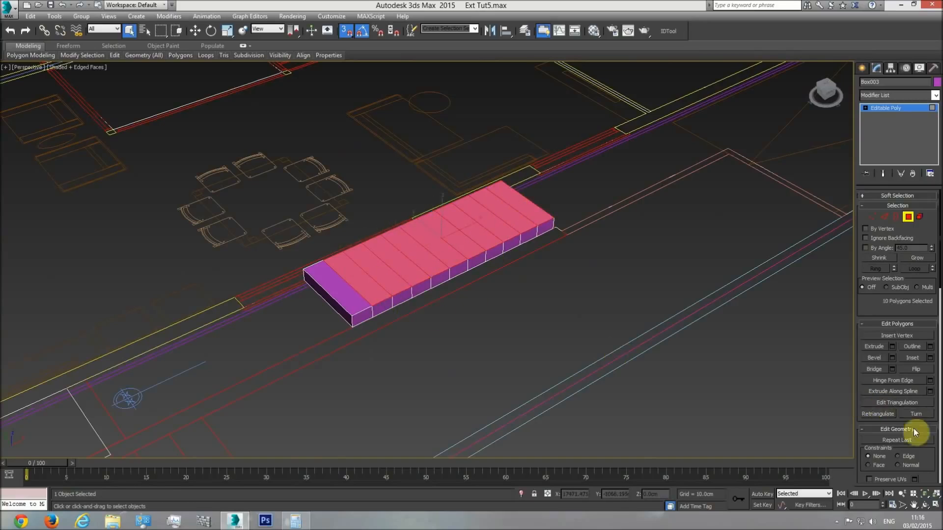
Set up an extrusion of the selected polygons with the Calculator's riser height of 16.771 cm.
click(892, 346)
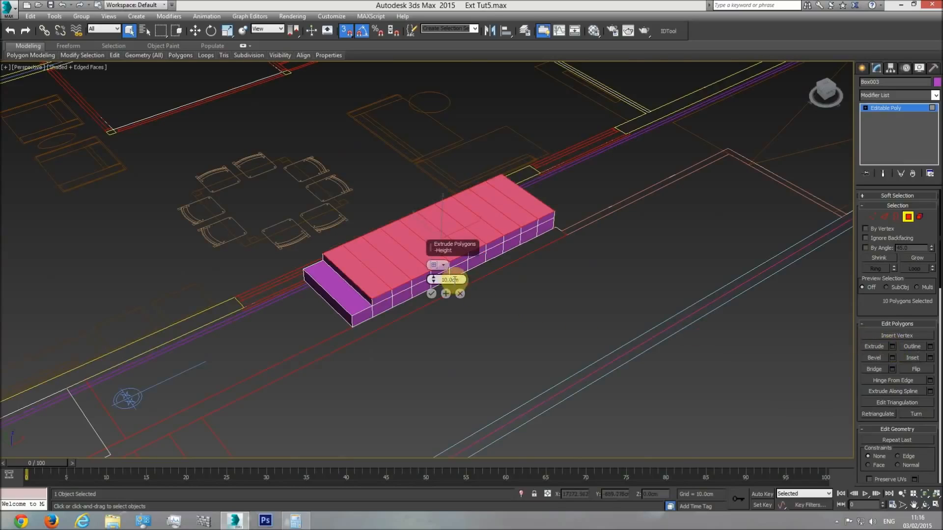
click(295, 521)
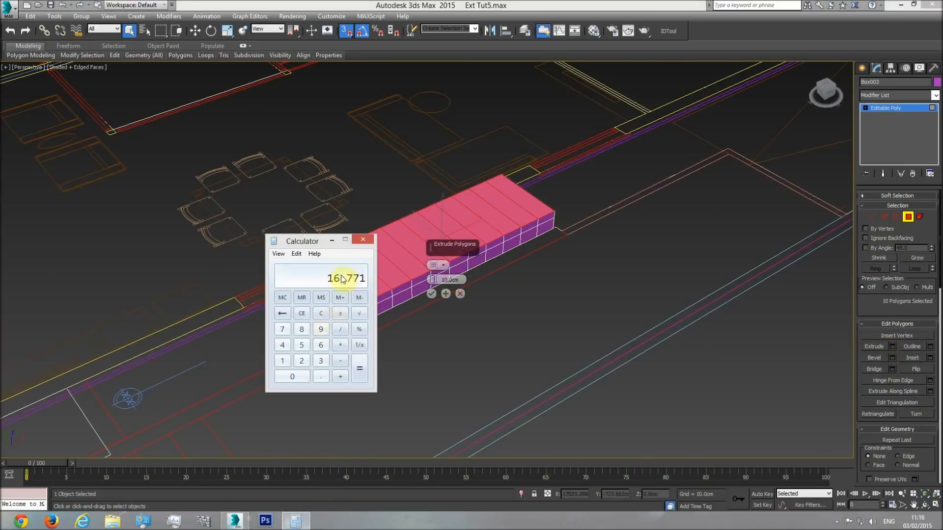
click(478, 5)
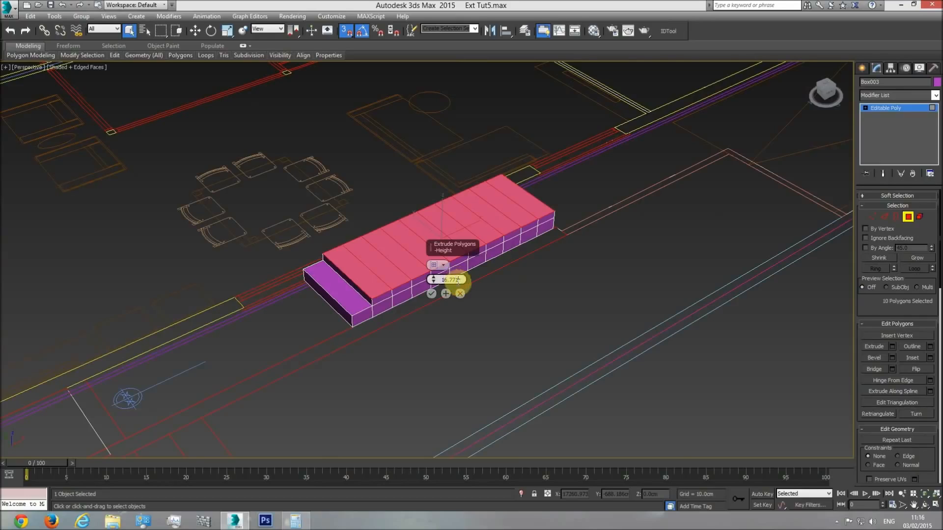
key(Return)
scroll(387, 293, up, 3)
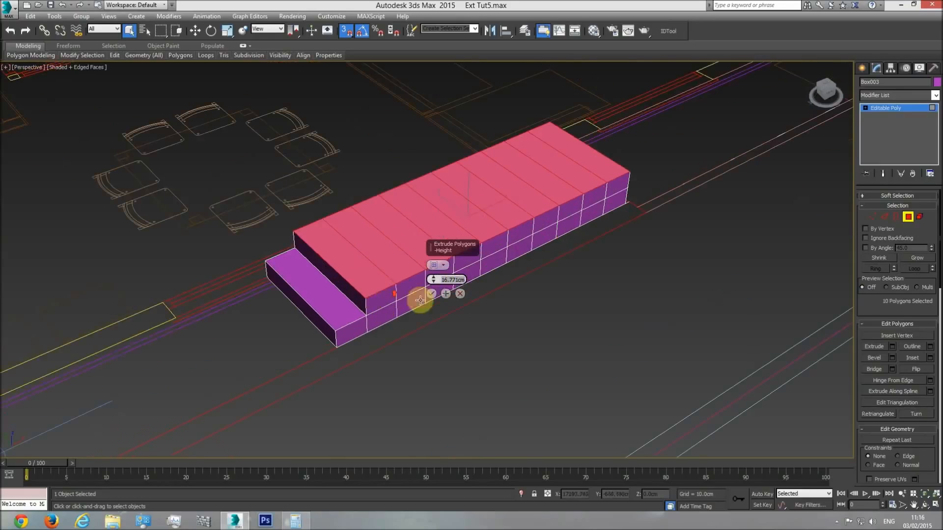
Apply the extrusion and continue, removing the second tread's polygon from the selection.
click(445, 294)
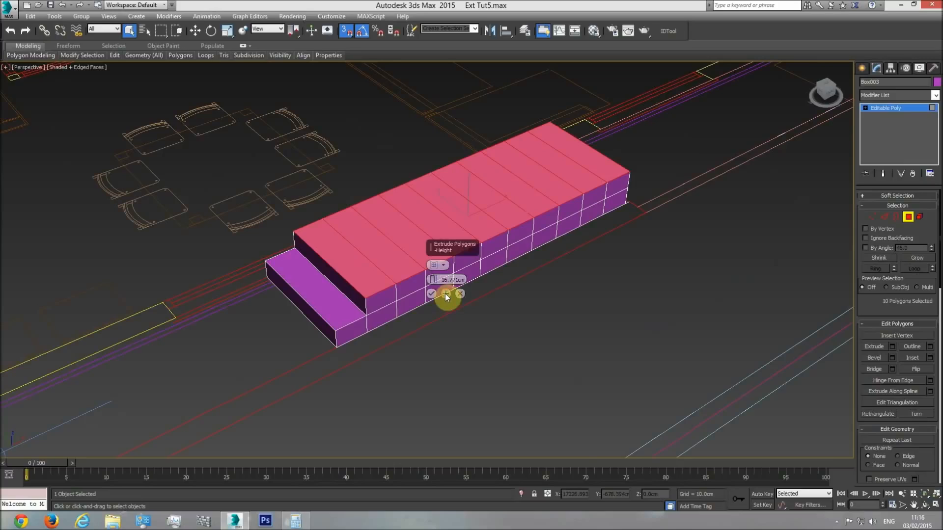
alt+click(360, 252)
key(ctrl+z)
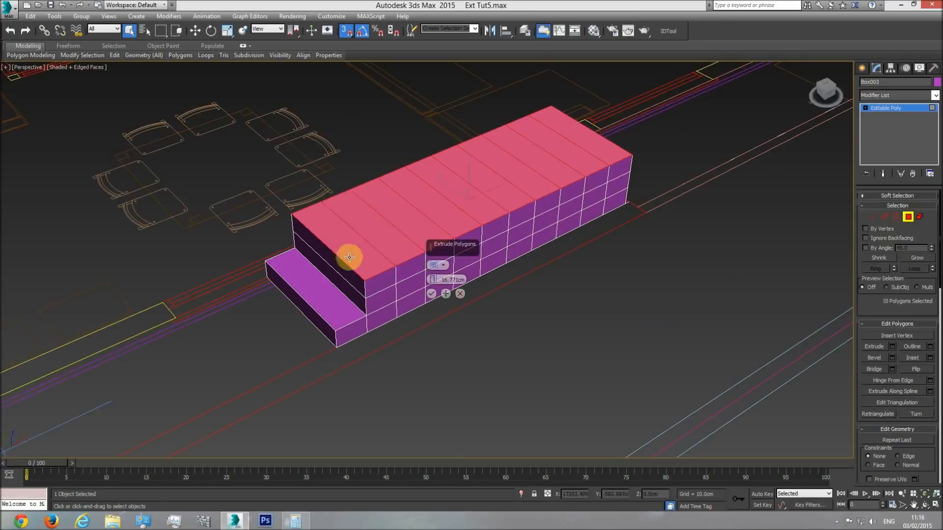
alt+click(346, 256)
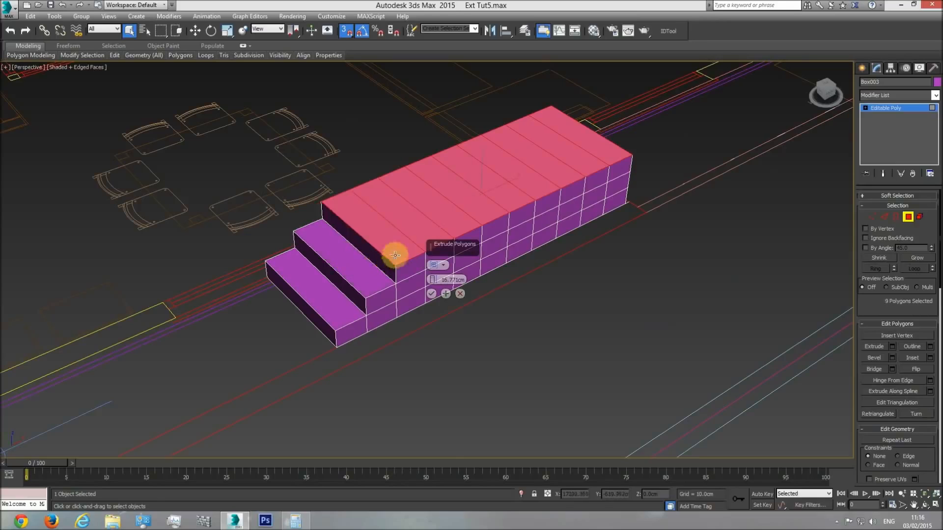
Apply three more 16.771 cm extrusions, deselecting the next tread each time until six polygons remain selected.
click(446, 294)
alt+click(376, 228)
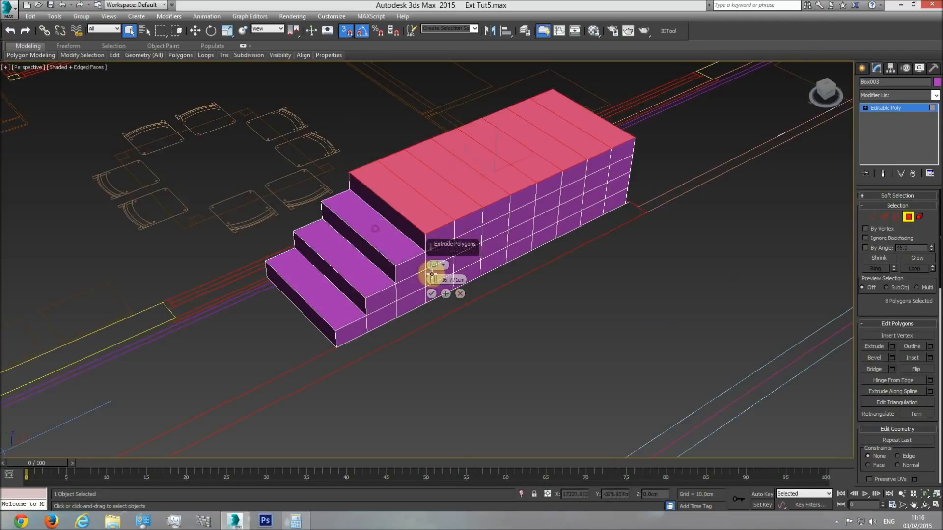
click(446, 295)
alt+click(406, 194)
click(444, 293)
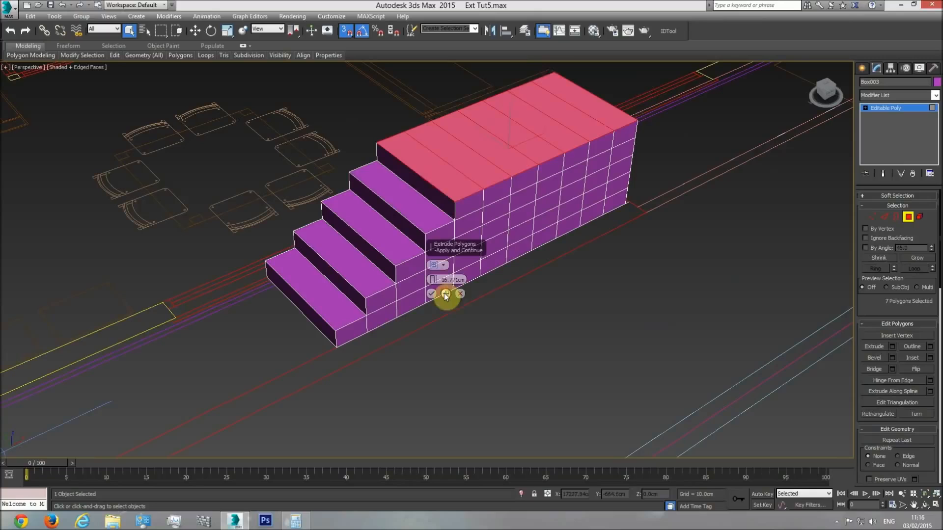
alt+click(430, 162)
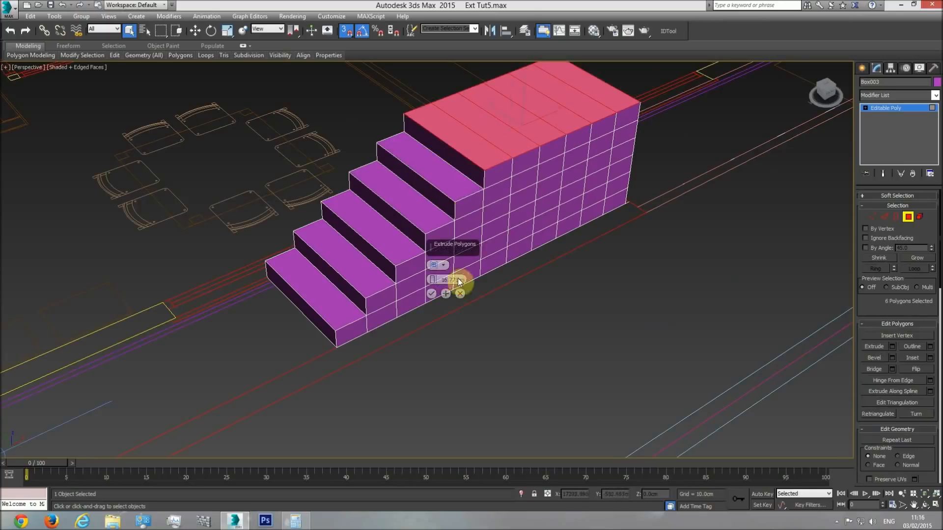
Extrude the six remaining polygons one more riser and deselect the sixth tread, undoing any wrong extrusion or selection.
click(446, 293)
key(ctrl+z)
key(ctrl+z)
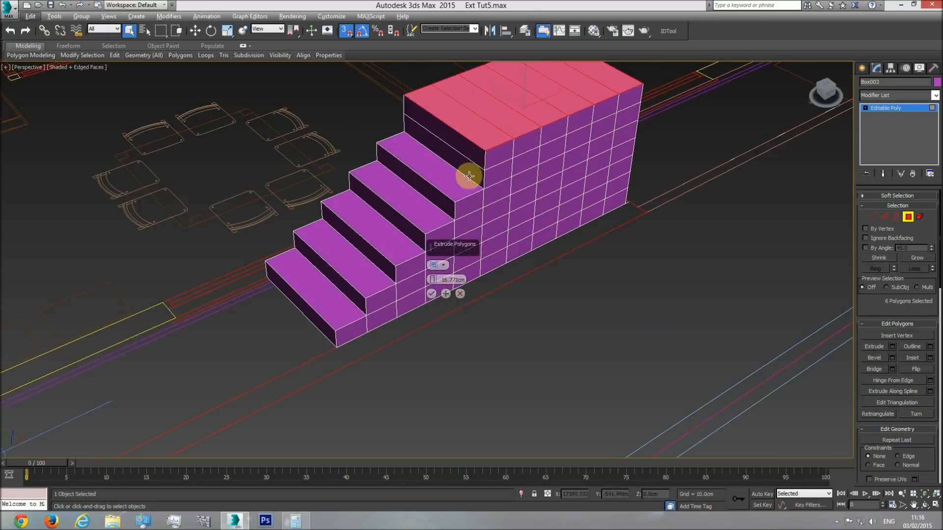
alt+click(468, 151)
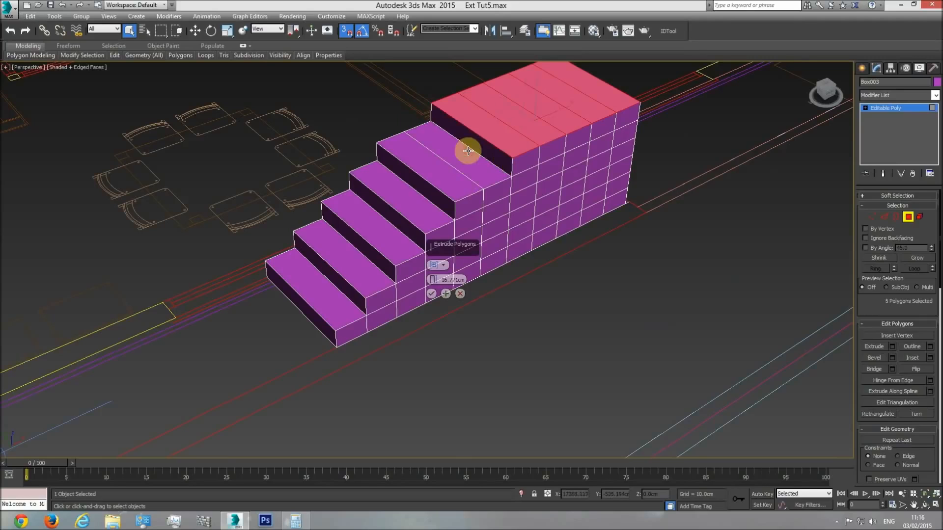
ctrl+click(469, 152)
click(444, 293)
click(445, 295)
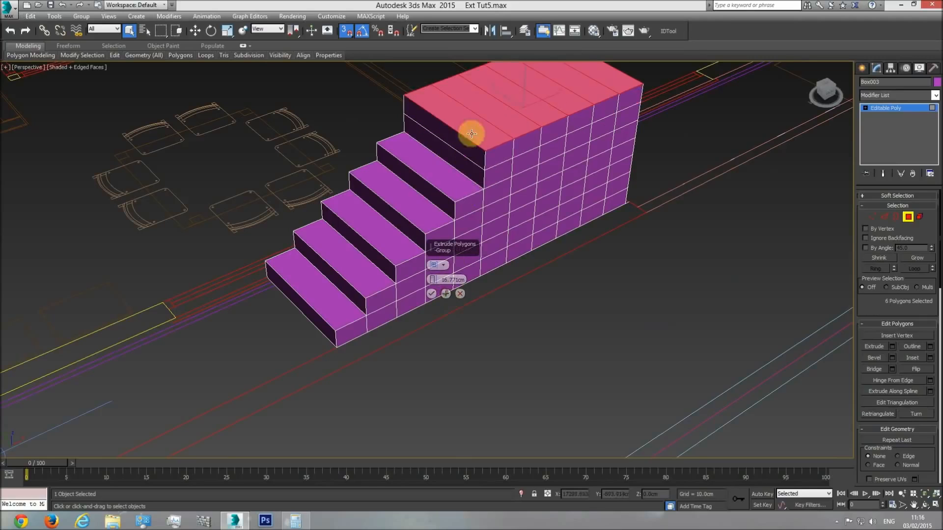
alt+click(466, 138)
middle_drag(477, 172, 403, 296)
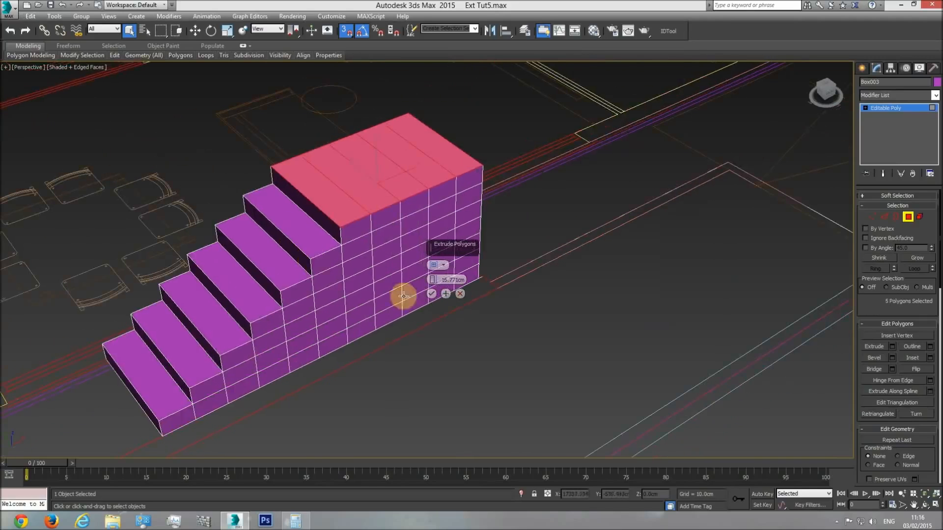
Raise the seventh to ninth treads with repeated 16.771 cm extrusions, deselecting one tread each time until two polygons remain.
click(445, 294)
alt+click(326, 189)
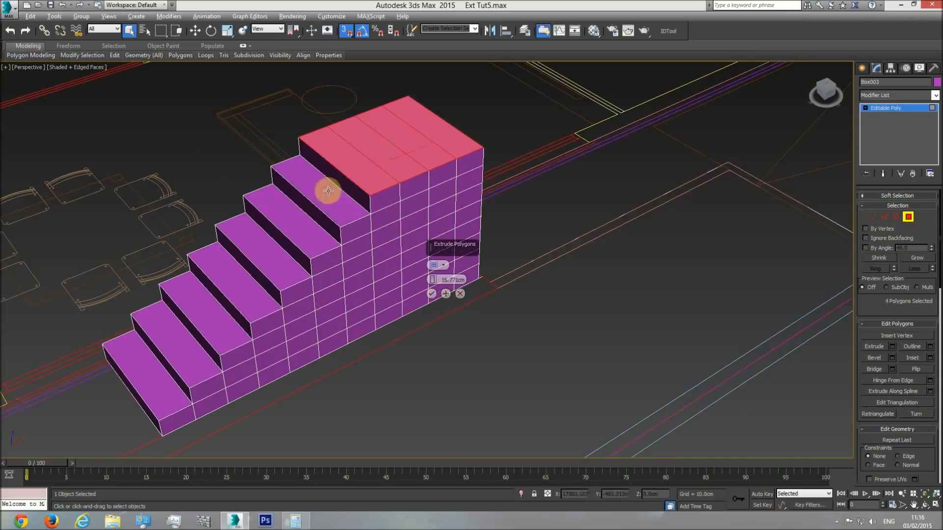
click(445, 294)
alt+click(338, 142)
click(445, 294)
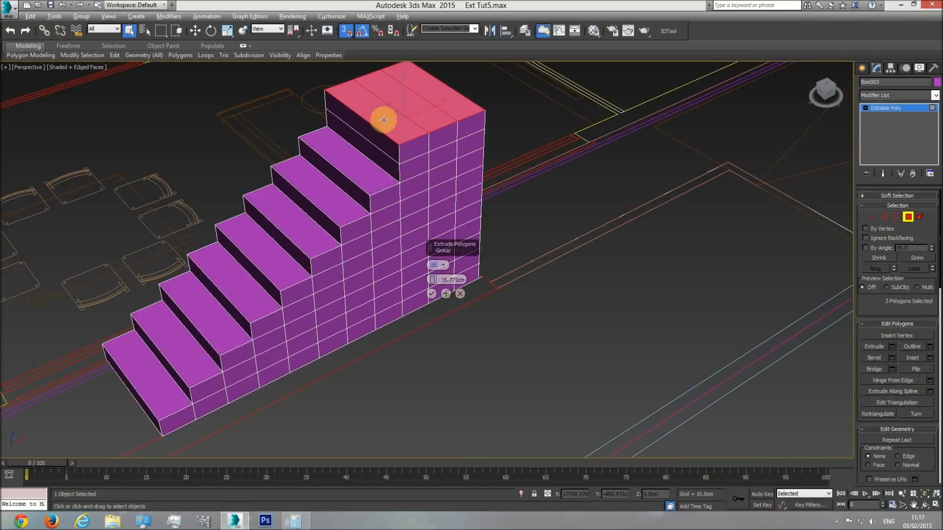
alt+click(387, 132)
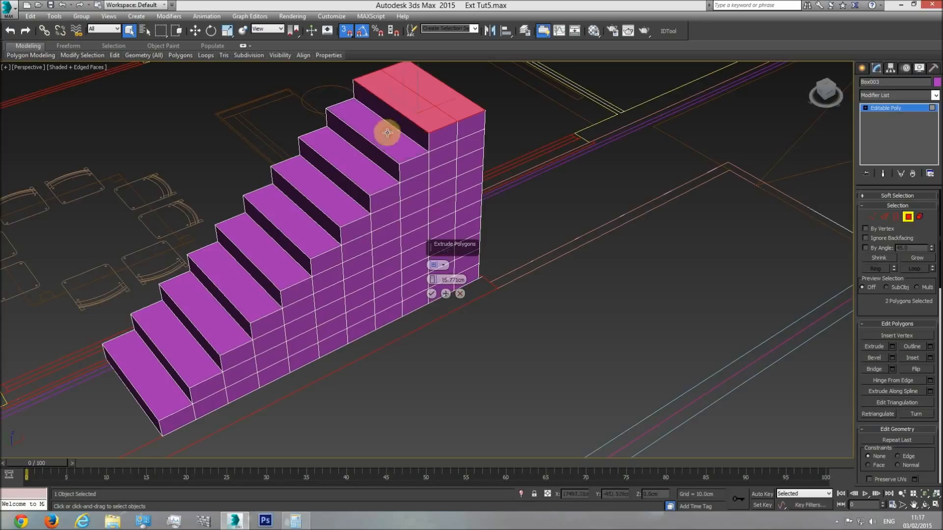
Extrude the top step alone by the last riser after deselecting the tenth tread, and finish the extrusion.
click(445, 294)
alt+click(411, 103)
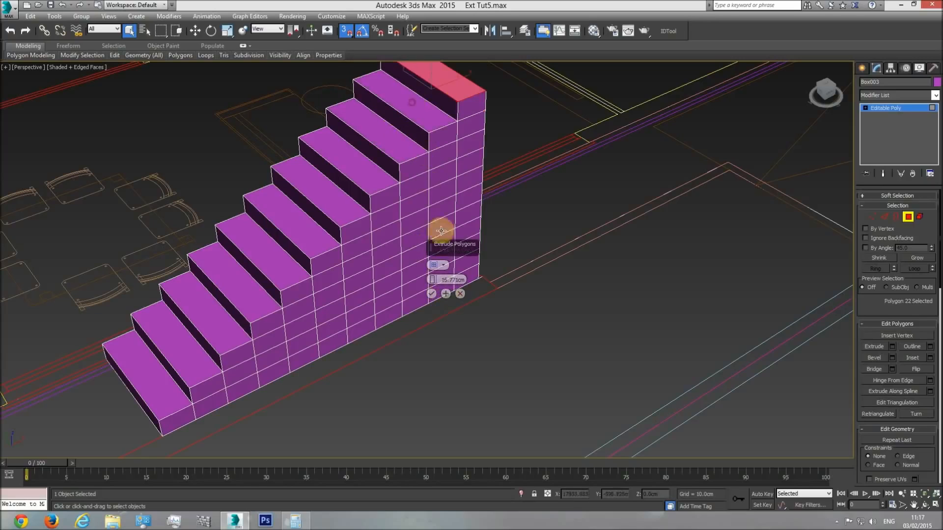
click(431, 294)
Examine the finished flight of steps from several angles, checking the treads and the side face.
scroll(432, 301, down, 5)
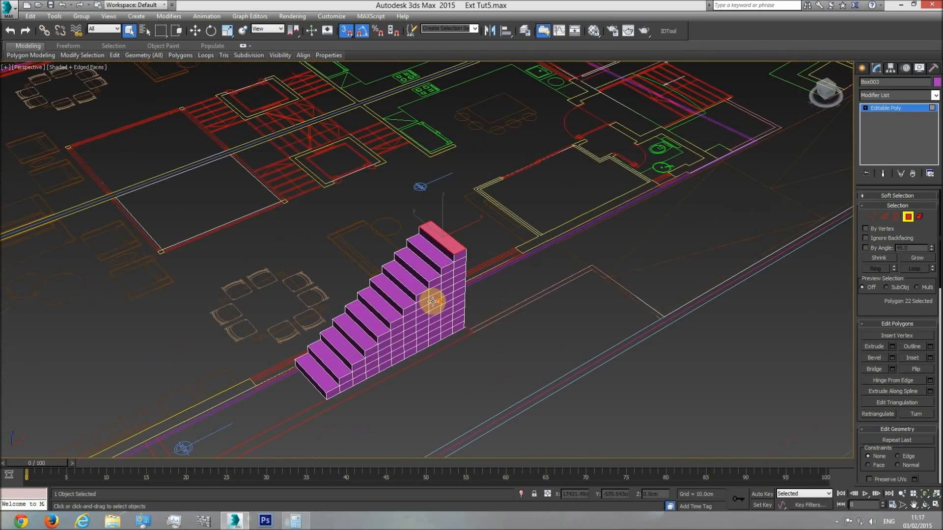
middle_drag(442, 314, 423, 224)
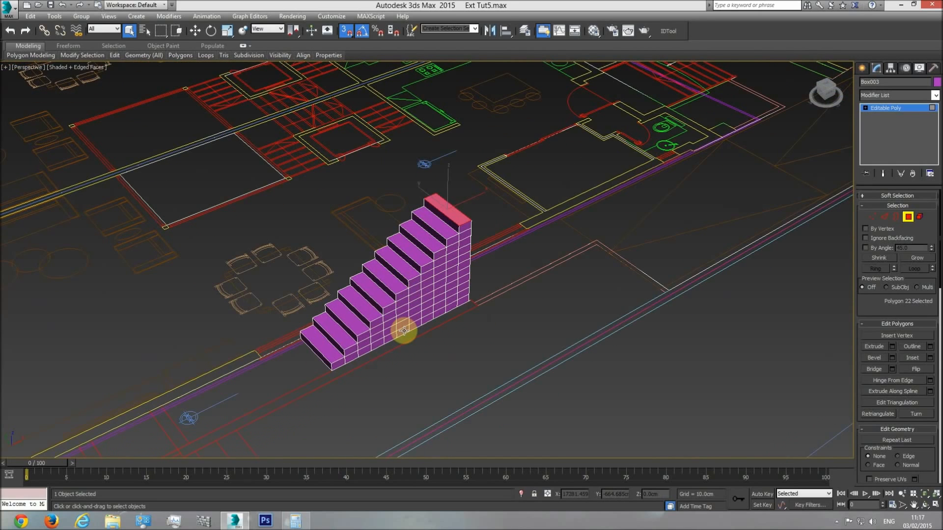
scroll(407, 307, up, 3)
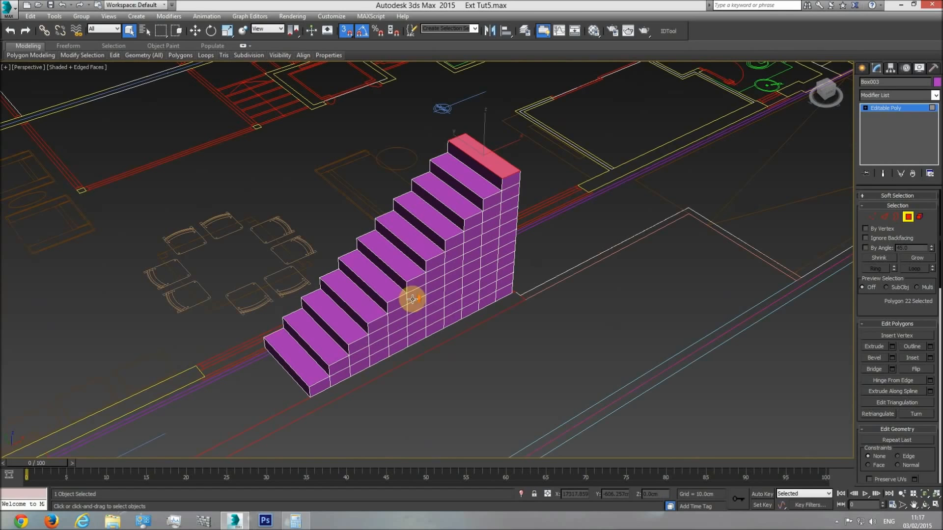
click(925, 498)
click(925, 506)
drag(382, 294, 383, 280)
scroll(407, 299, down, 4)
middle_drag(407, 300, 422, 215)
scroll(208, 427, down, 3)
middle_drag(496, 339, 578, 160)
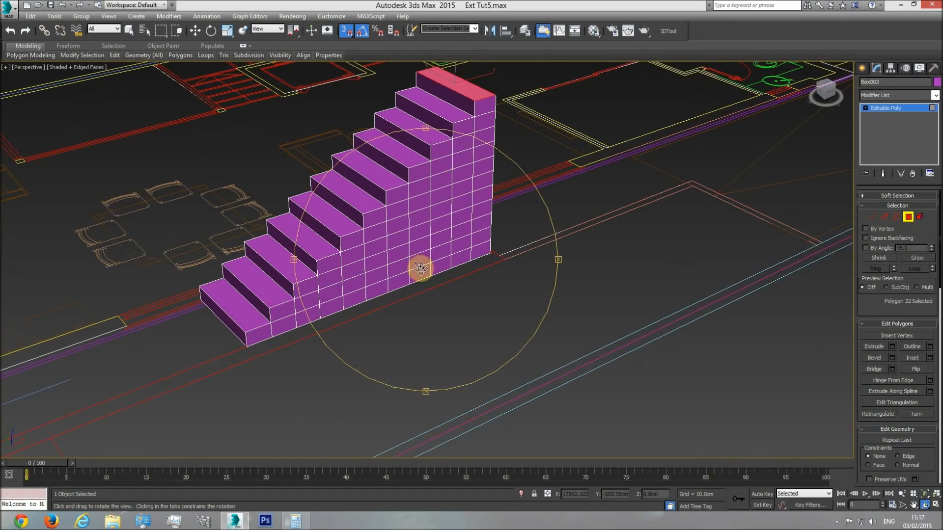
drag(495, 234, 385, 168)
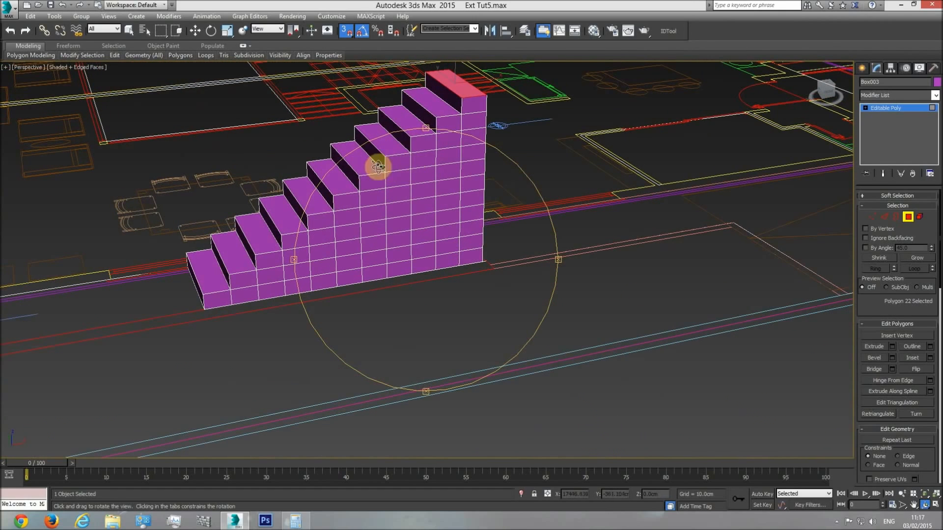
middle_drag(381, 203, 423, 198)
Examine the staircase profile in the elevation drawing from the Top view.
scroll(311, 282, down, 6)
middle_drag(338, 283, 605, 259)
scroll(410, 282, down, 4)
scroll(604, 260, down, 3)
key(t)
scroll(317, 293, down, 7)
middle_drag(288, 296, 769, 265)
scroll(760, 267, down, 3)
middle_drag(348, 275, 774, 260)
scroll(774, 261, down, 2)
middle_drag(336, 257, 734, 288)
scroll(734, 288, down, 4)
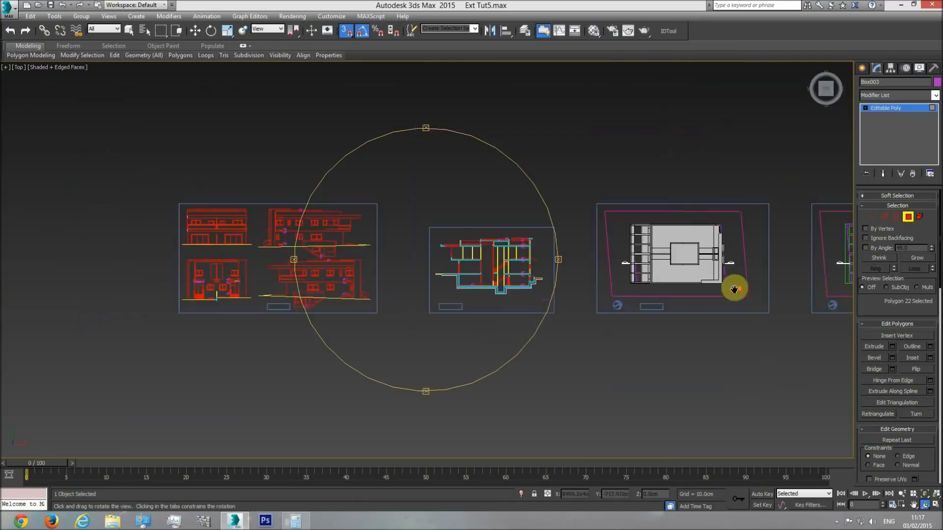
scroll(300, 298, up, 9)
scroll(402, 302, up, 7)
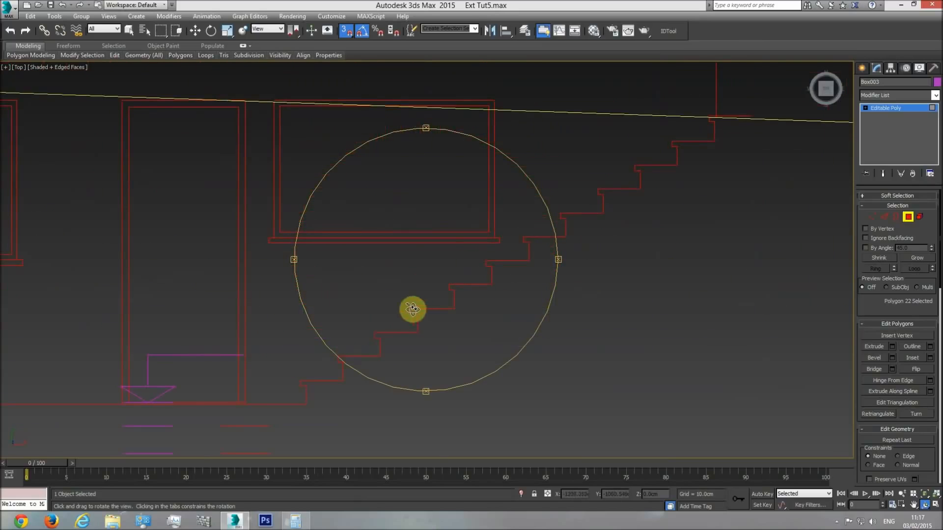
Inspect the modelled staircase in perspective against the floor plan, from its rear and its side.
drag(456, 305, 394, 288)
key(z)
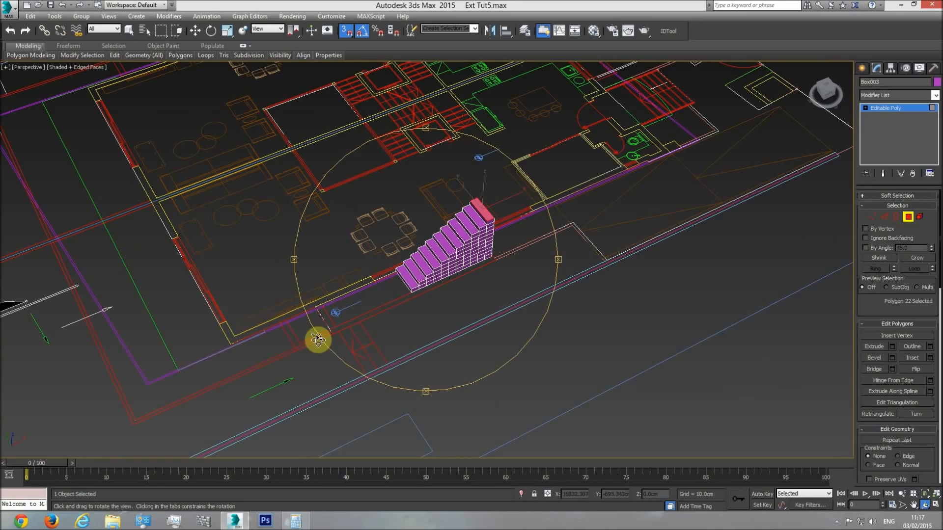
mouse_move(448, 288)
mouse_down()
mouse_move(438, 287)
mouse_move(454, 251)
mouse_move(438, 264)
mouse_move(459, 297)
mouse_up()
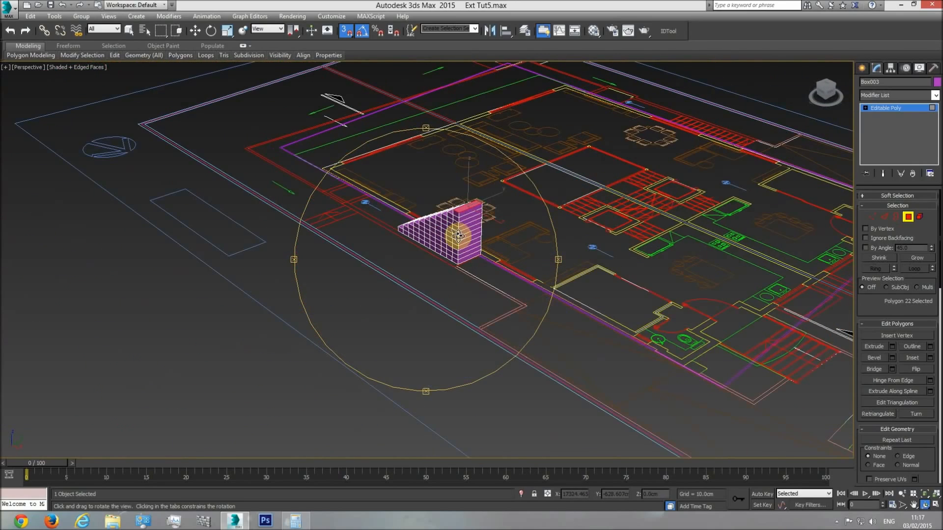
mouse_move(469, 251)
mouse_down()
mouse_move(482, 254)
mouse_move(448, 267)
mouse_move(476, 246)
mouse_up()
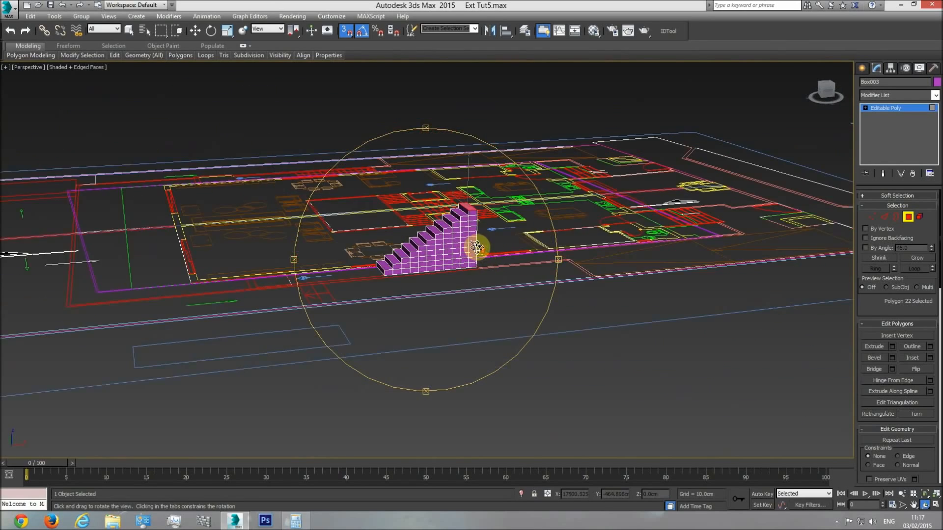
scroll(476, 246, up, 6)
right_click(482, 265)
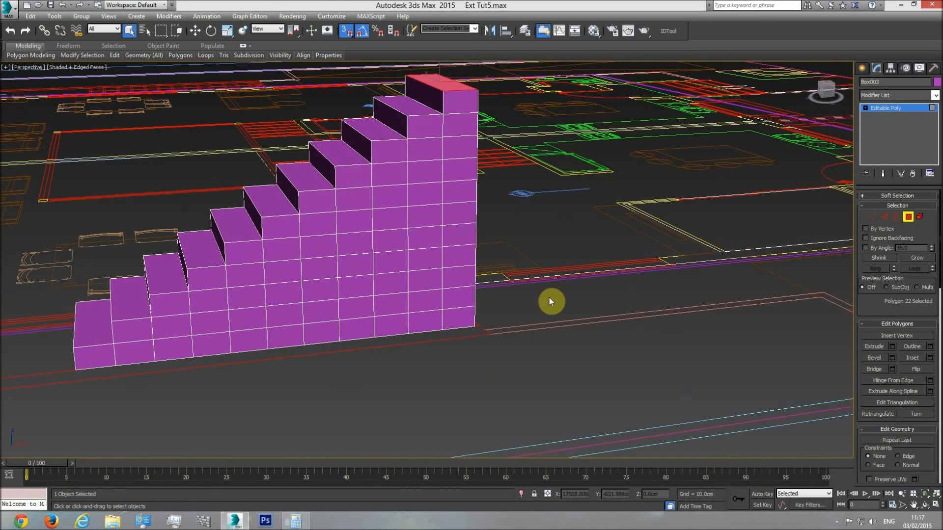
View the staircase from the front and check its stepped profile above the ground line.
key(f)
middle_drag(549, 298, 106, 268)
scroll(106, 267, down, 5)
middle_drag(509, 312, 398, 308)
scroll(399, 308, up, 4)
scroll(399, 307, up, 2)
scroll(370, 257, up, 3)
scroll(491, 211, up, 5)
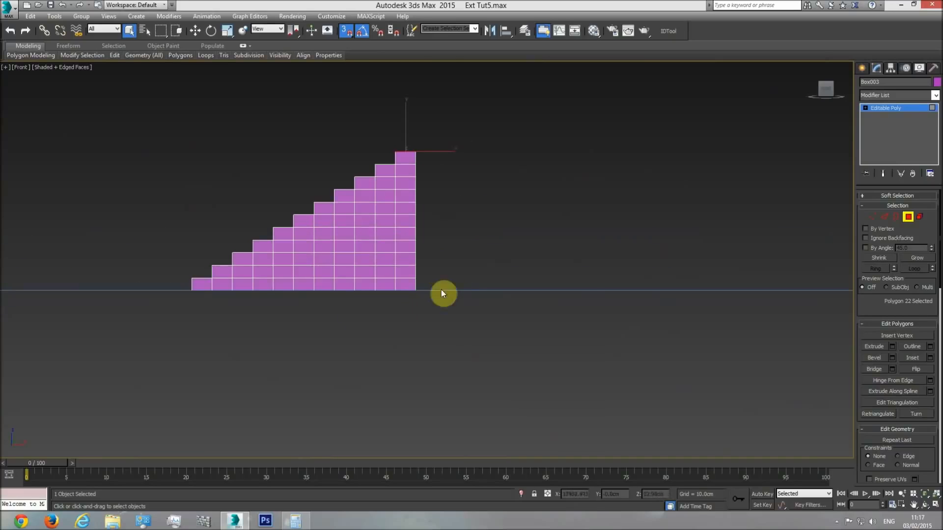
Delete the side-face polygons beneath the lower steps and under the upper steps of the staircase in the Front view.
drag(265, 336, 264, 336)
key(Delete)
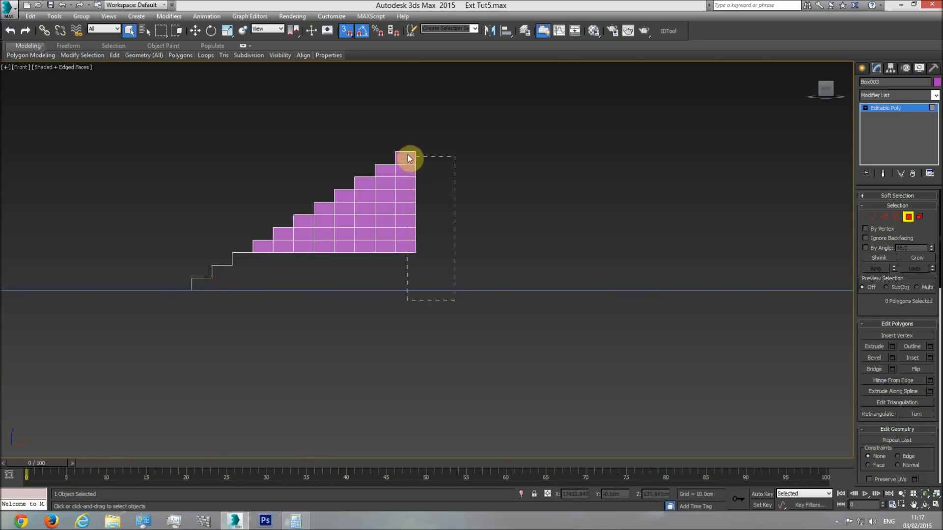
drag(406, 159, 405, 158)
key(Delete)
drag(385, 191, 381, 169)
key(Delete)
drag(406, 280, 307, 230)
key(Delete)
Delete the remaining side-face polygons so only treads and risers are left, and check the shell in perspective.
drag(300, 272, 279, 248)
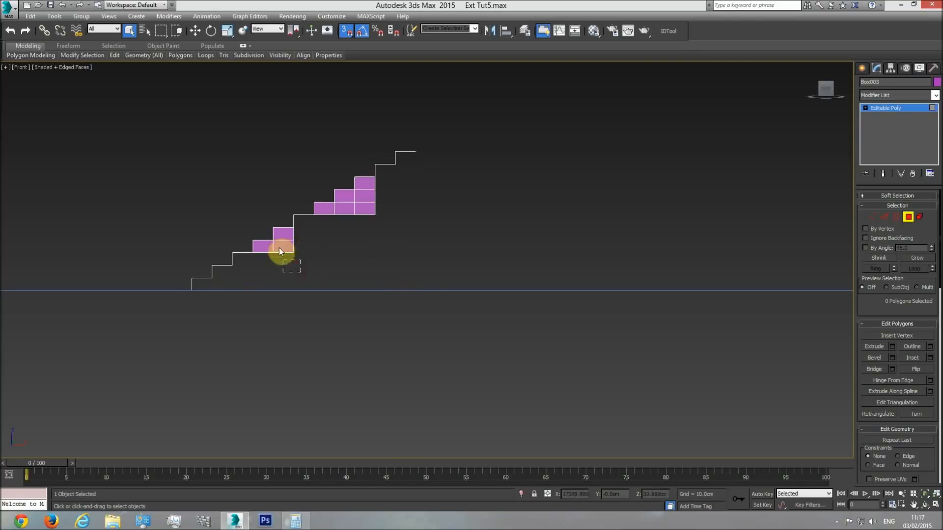
click(263, 247)
key(Delete)
drag(382, 232, 363, 189)
key(Delete)
key(p)
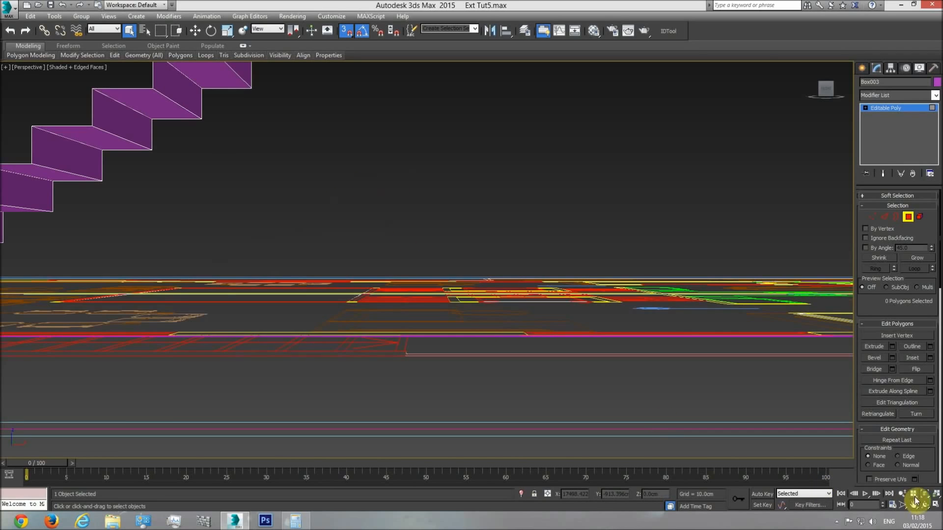
click(925, 505)
drag(411, 285, 446, 293)
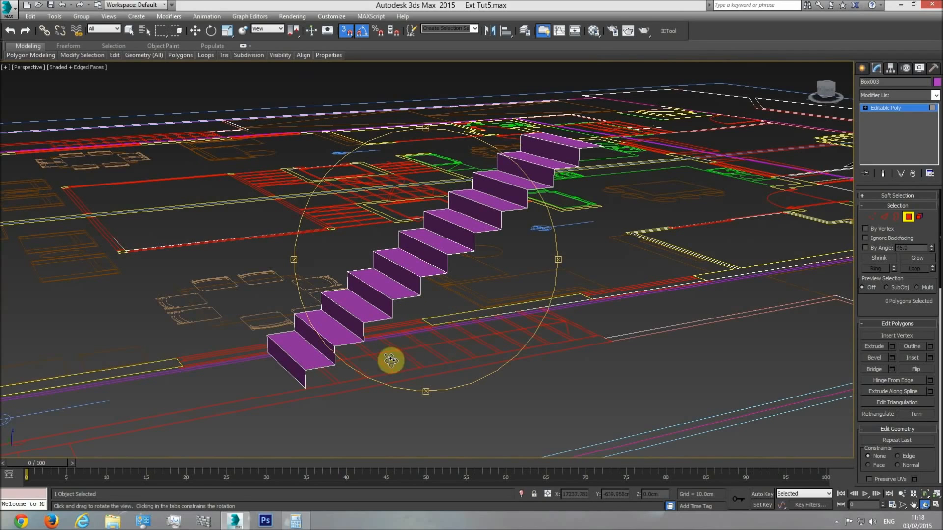
drag(392, 358, 438, 346)
Measure the thickness of the lowest tread's nosing in the Top-view elevation drawing with a temporary thin box.
key(t)
scroll(437, 345, down, 5)
scroll(429, 333, up, 9)
scroll(494, 316, up, 5)
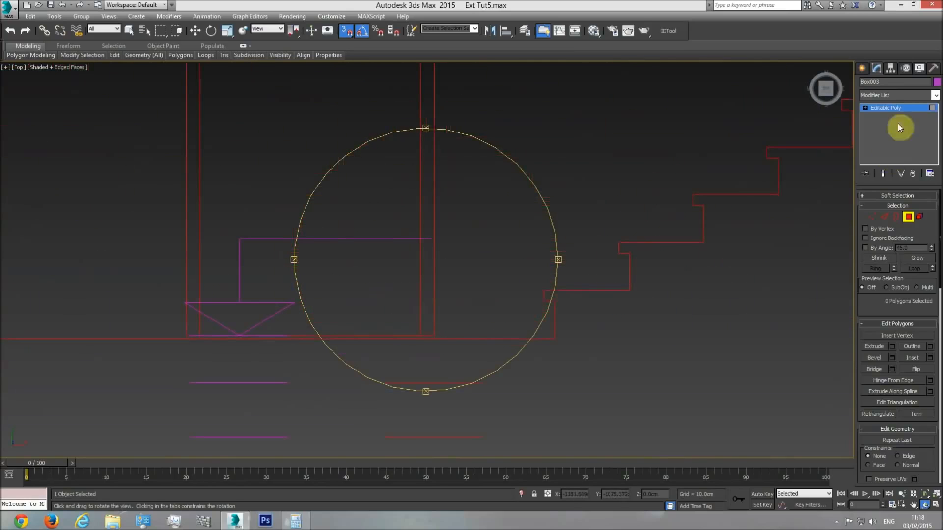
click(862, 68)
click(887, 132)
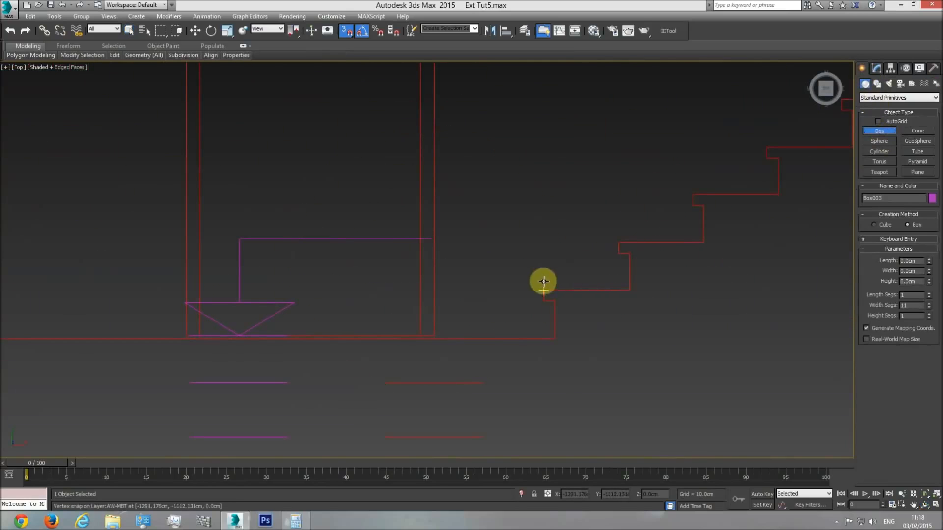
click(527, 237)
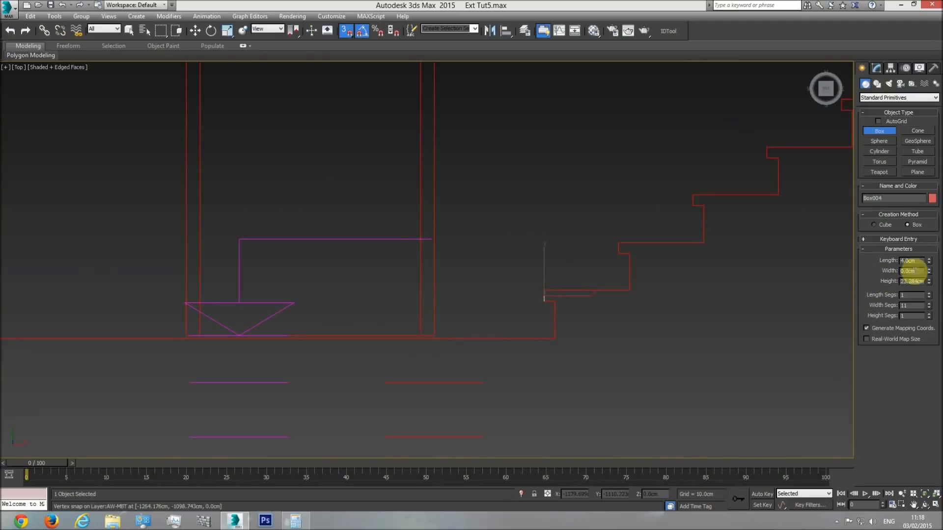
drag(929, 273, 926, 233)
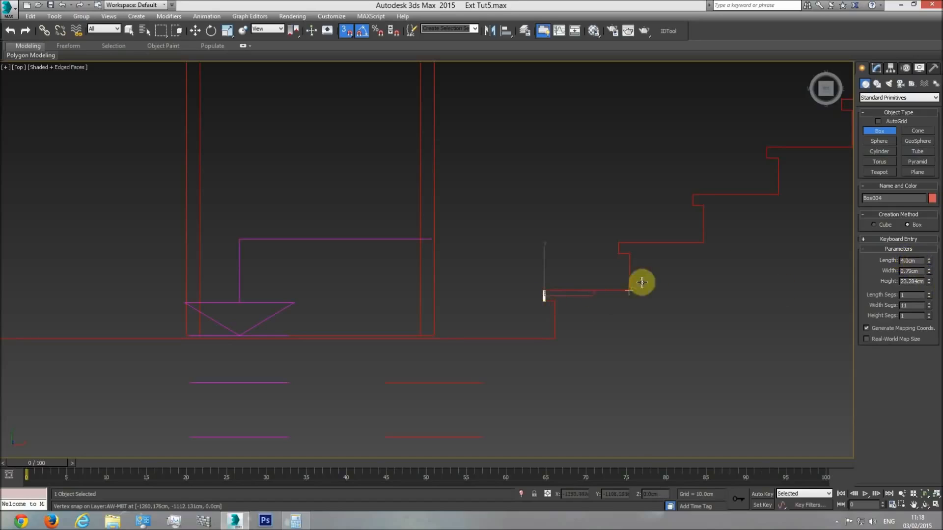
Measure the overhang of the lowest tread's nosing with another temporary box and delete the measuring boxes.
drag(551, 299, 541, 308)
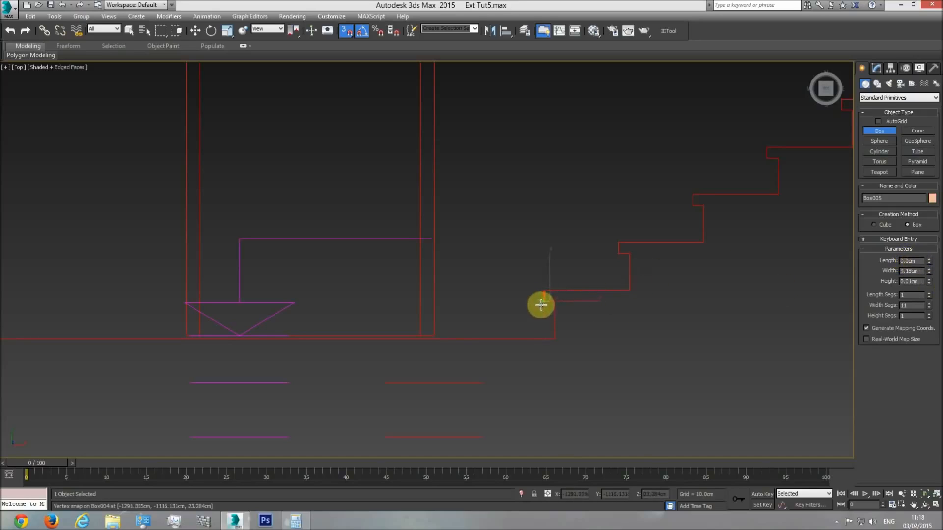
right_click(558, 313)
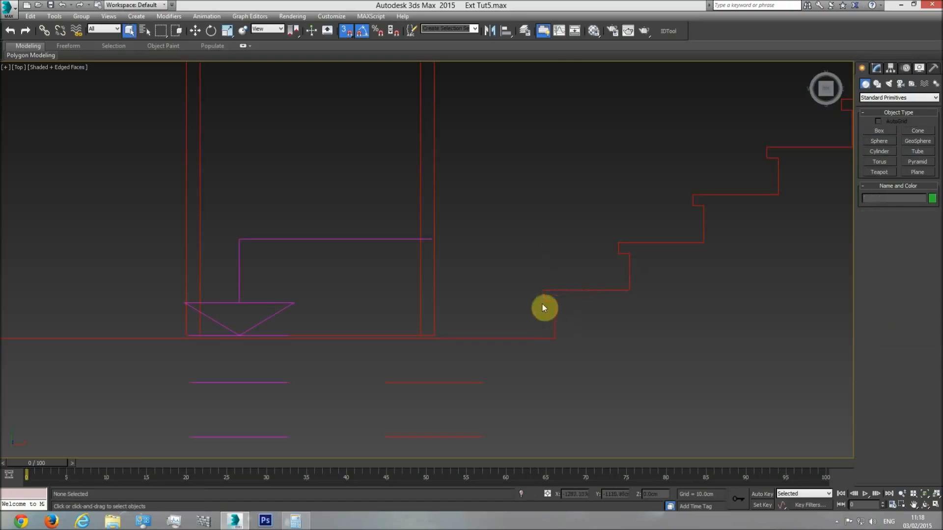
click(879, 131)
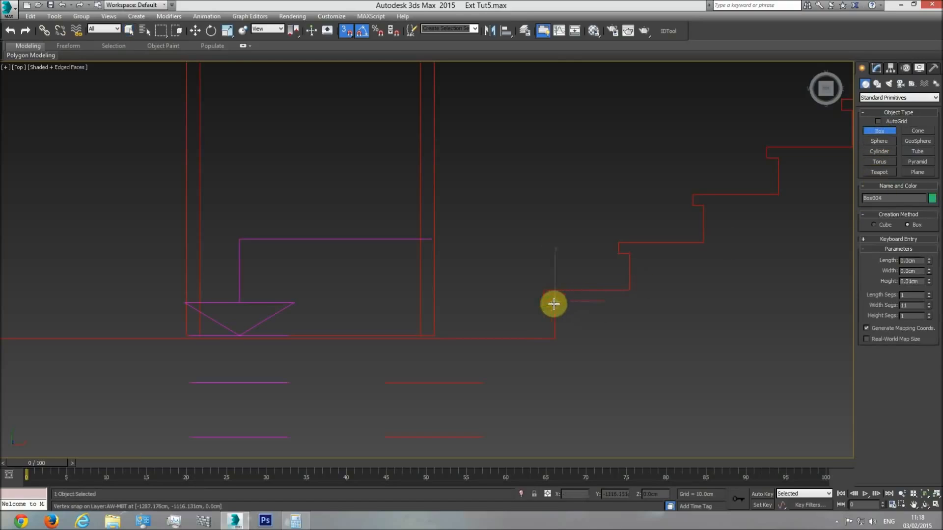
click(555, 201)
drag(929, 263, 898, 152)
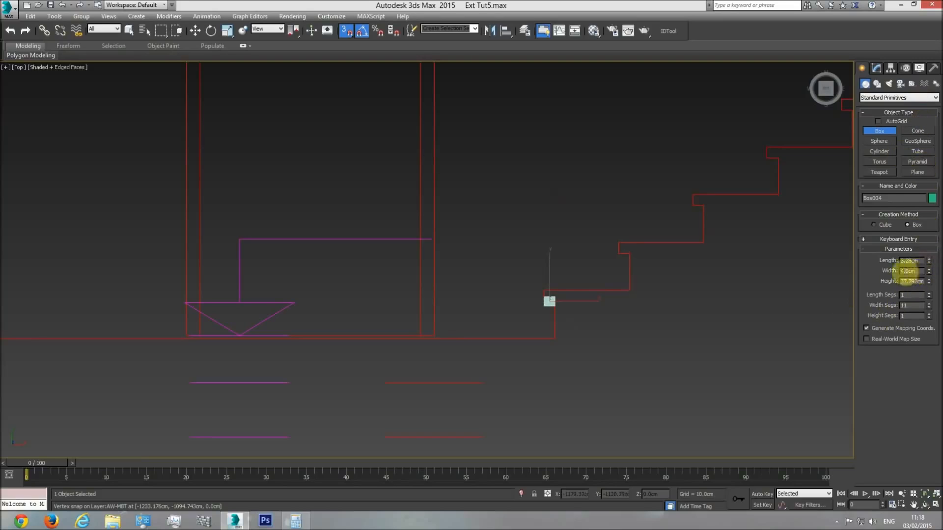
key(Delete)
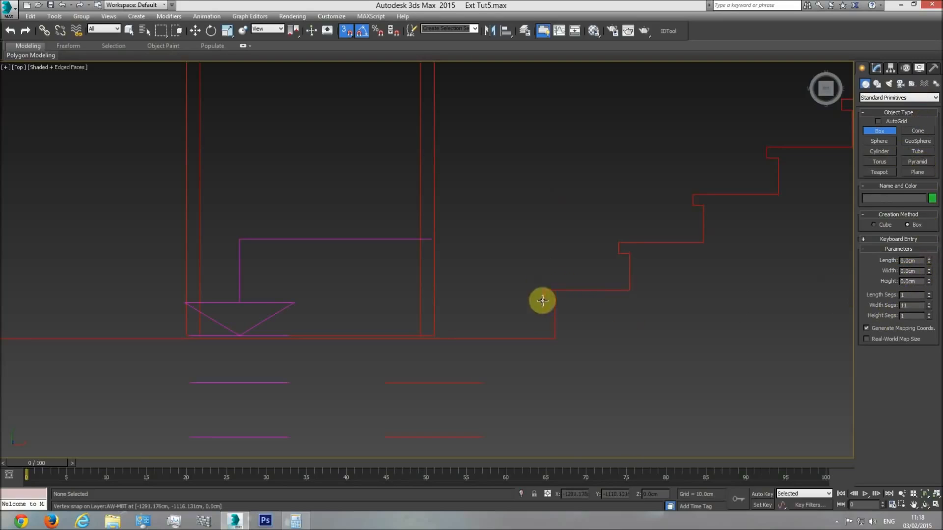
Leave box creation, select the staircase and frame it in the Perspective view.
key(p)
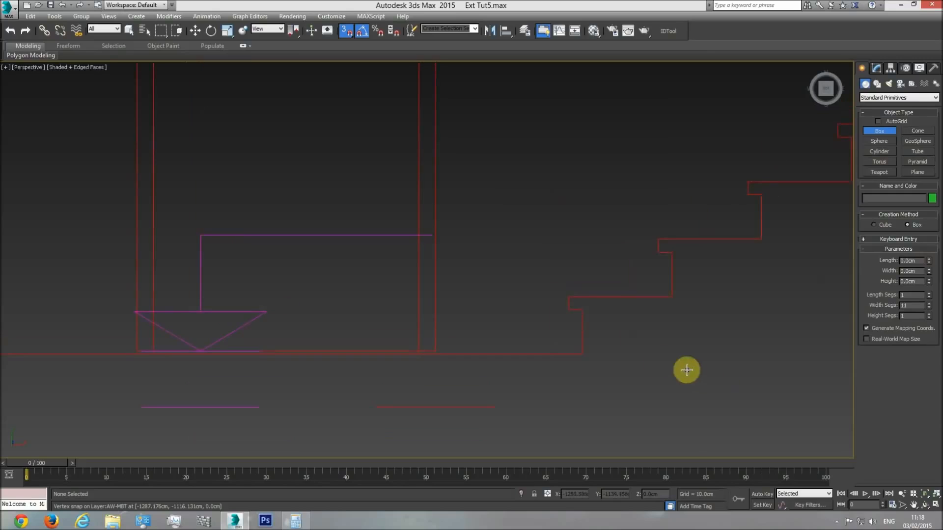
key(f)
scroll(564, 334, down, 4)
right_click(374, 270)
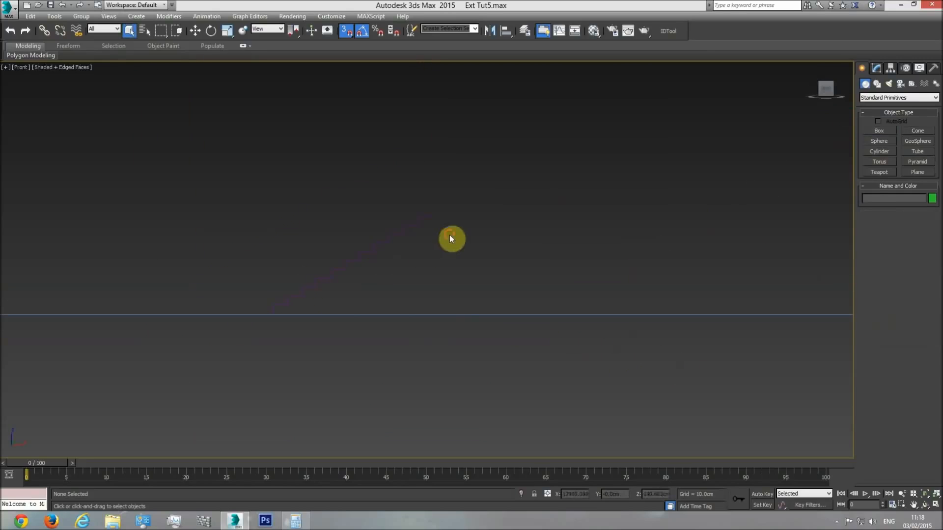
click(391, 264)
key(p)
click(924, 494)
click(925, 504)
drag(381, 264, 400, 301)
right_click(346, 346)
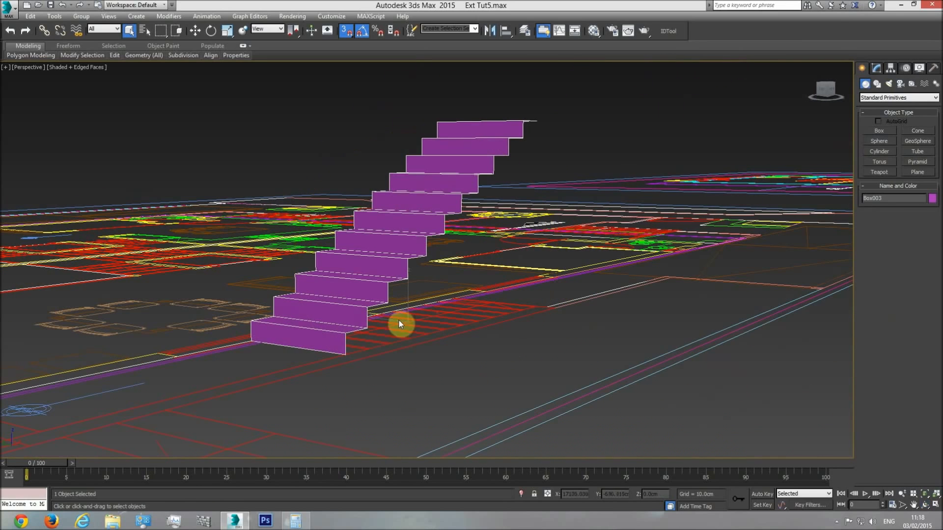
click(877, 69)
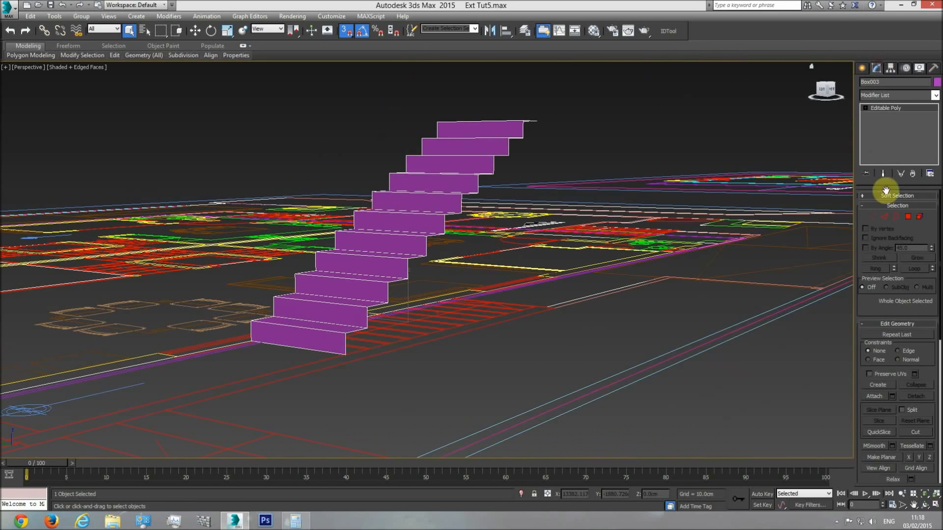
click(884, 216)
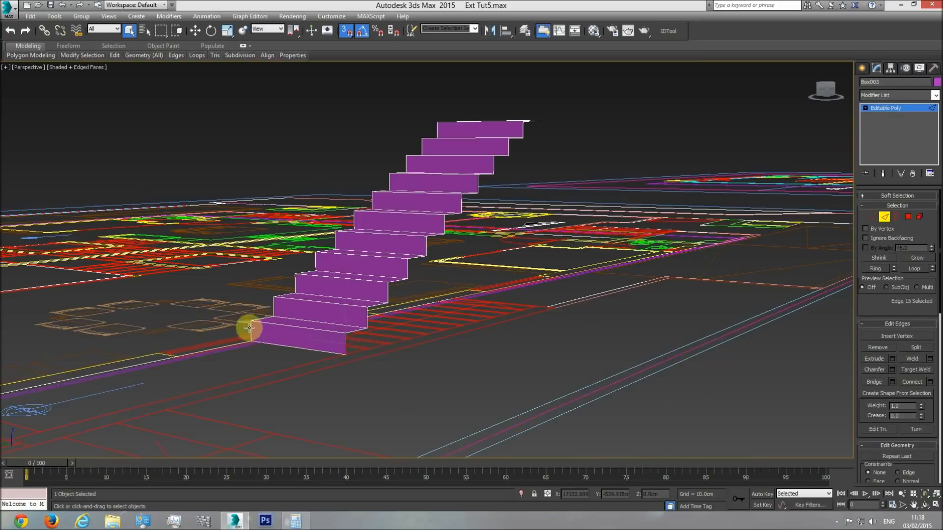
click(929, 382)
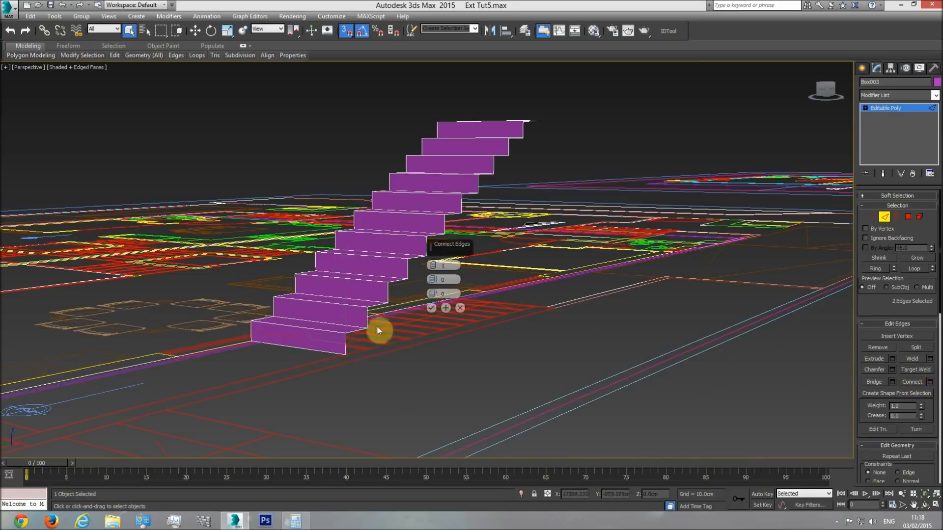
scroll(315, 331, up, 5)
click(460, 308)
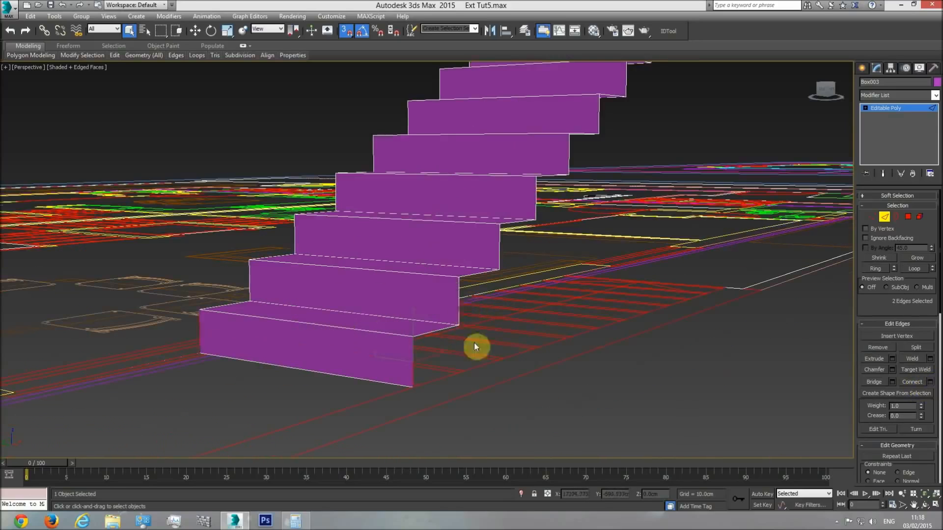
Create a guide box above the first step in the Front view, 4 cm long, 4 cm wide, about 28.9 cm high, with one width segment.
key(f)
scroll(321, 311, up, 3)
scroll(810, 196, down, 1)
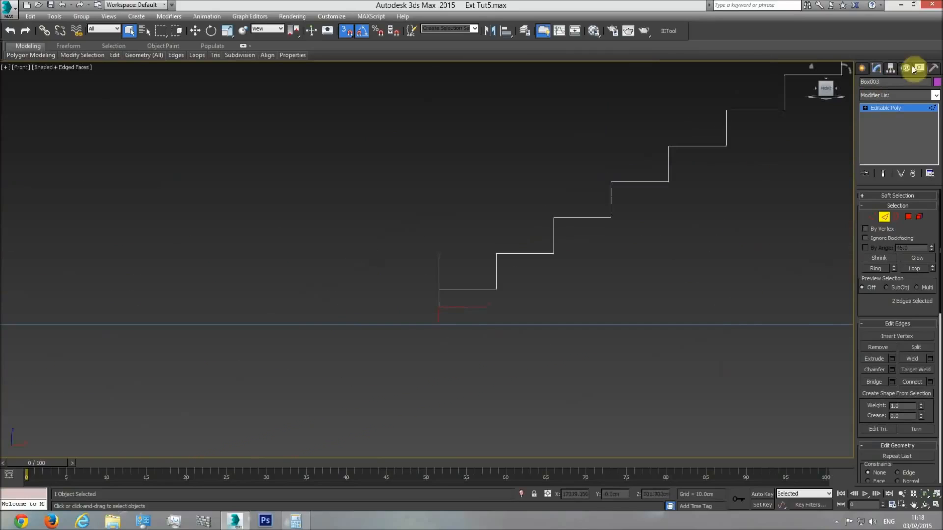
click(862, 68)
click(880, 131)
click(435, 214)
click(440, 153)
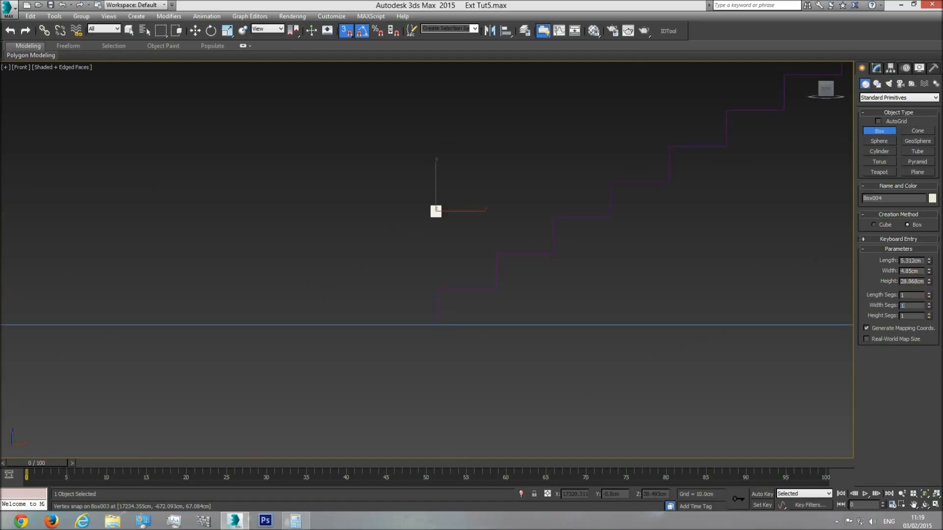
click(911, 270)
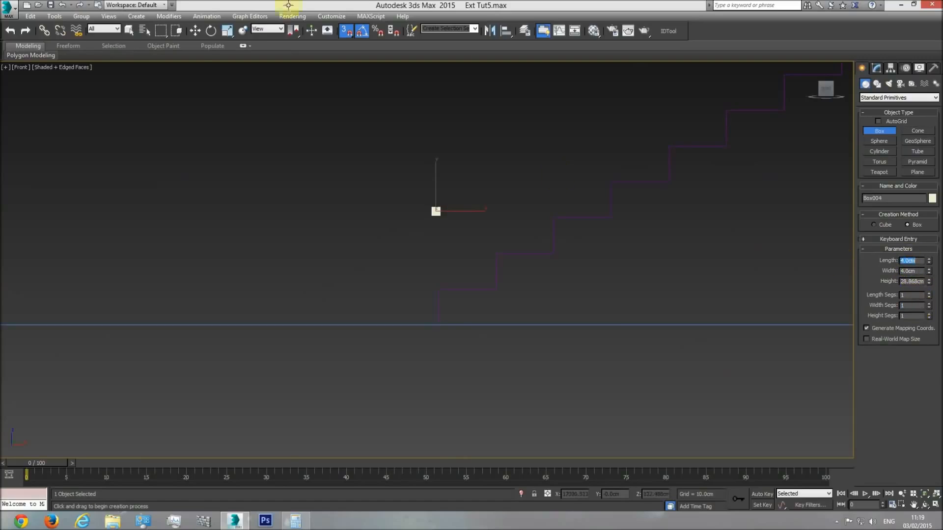
Move the guide box with vertex snapping onto the top front corner of the lowest step in the Front view.
click(195, 30)
drag(370, 186, 445, 251)
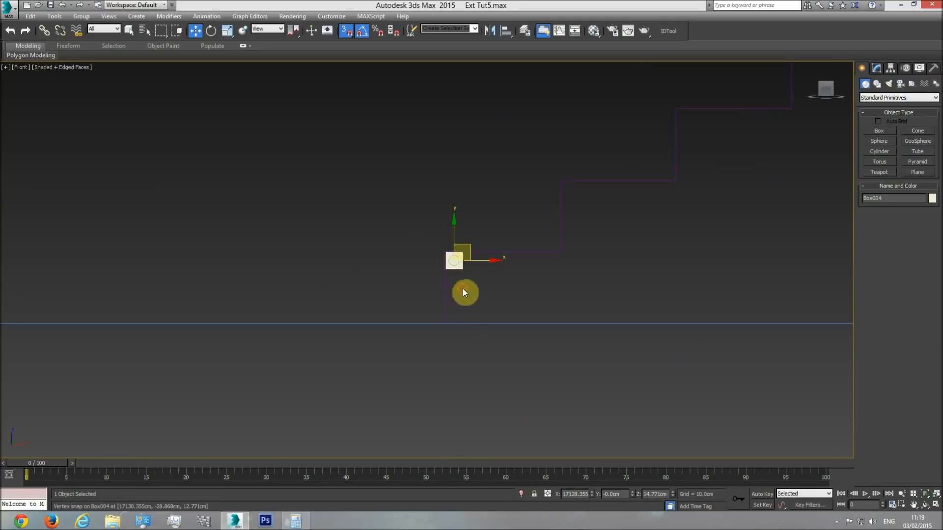
click(517, 308)
Select the guide box and move it in the Top view against the front riser of the exterior staircase.
key(p)
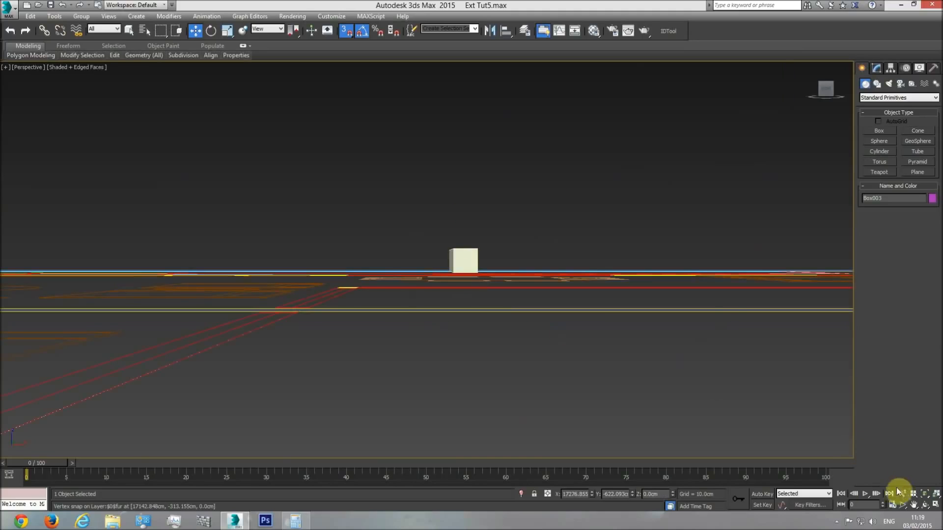
click(924, 500)
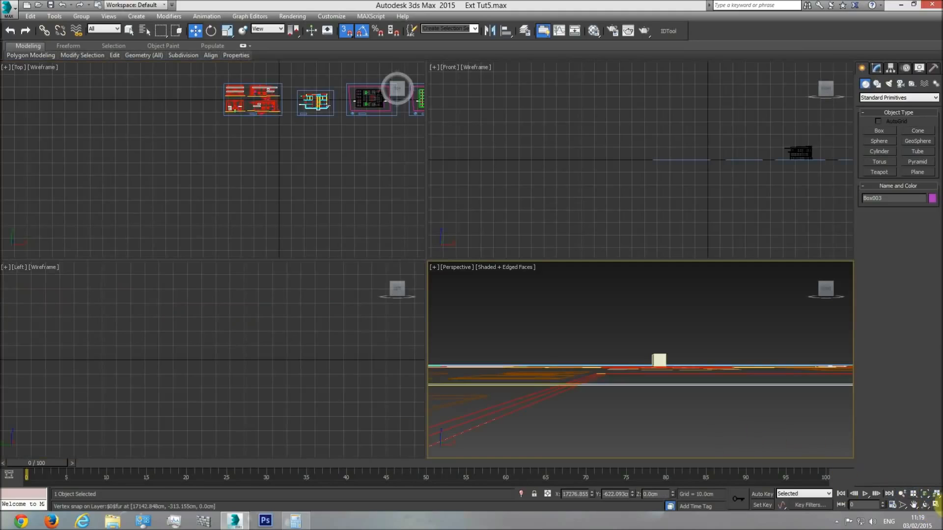
click(936, 506)
click(923, 505)
right_click(491, 284)
click(457, 261)
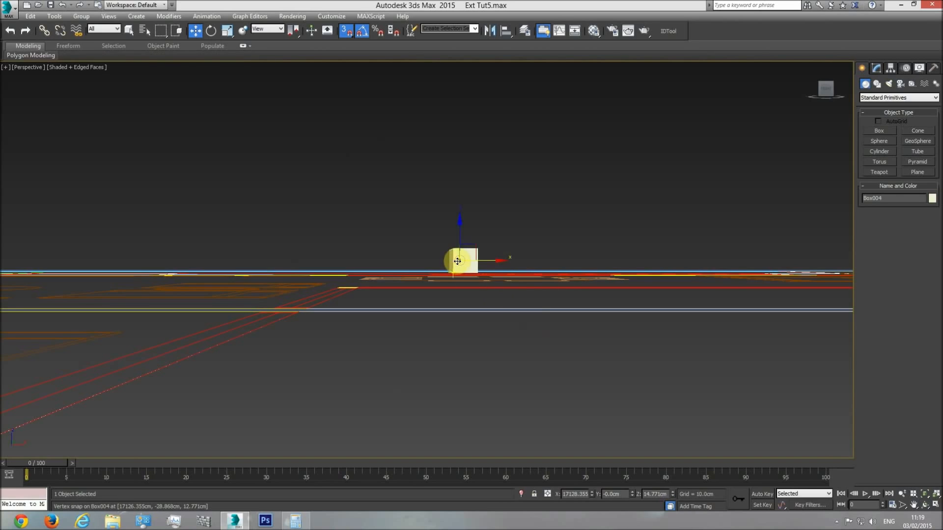
key(t)
scroll(464, 281, down, 10)
scroll(614, 295, up, 10)
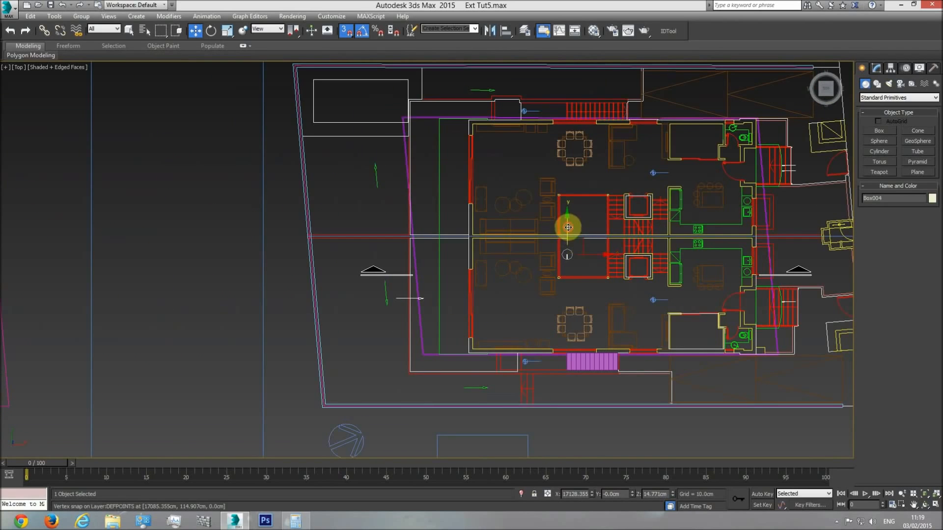
drag(568, 227, 559, 366)
scroll(571, 382, up, 5)
drag(543, 314, 540, 266)
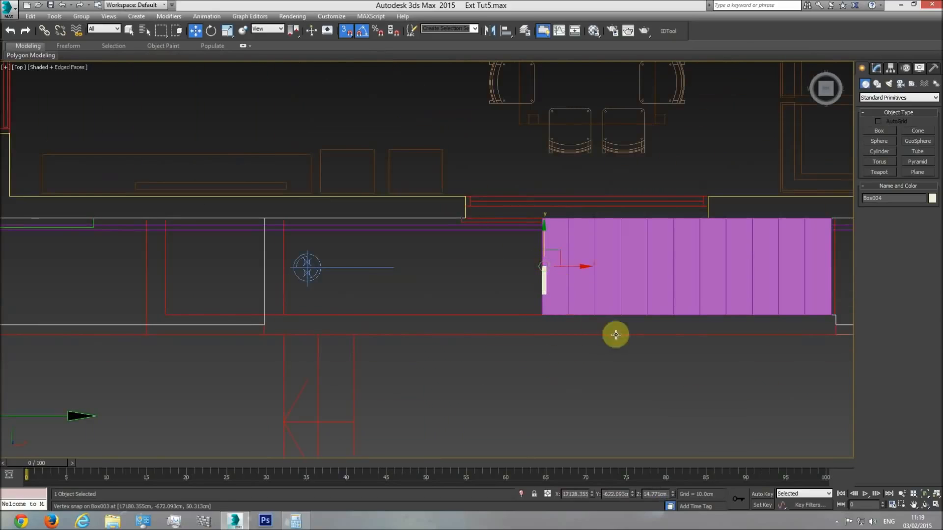
Frame the lowest steps in perspective and select the two vertical edges of the staircase's lowest riser.
click(925, 504)
drag(461, 276, 509, 201)
middle_drag(509, 246, 418, 280)
scroll(442, 289, up, 5)
right_click(511, 296)
click(568, 289)
key(F4)
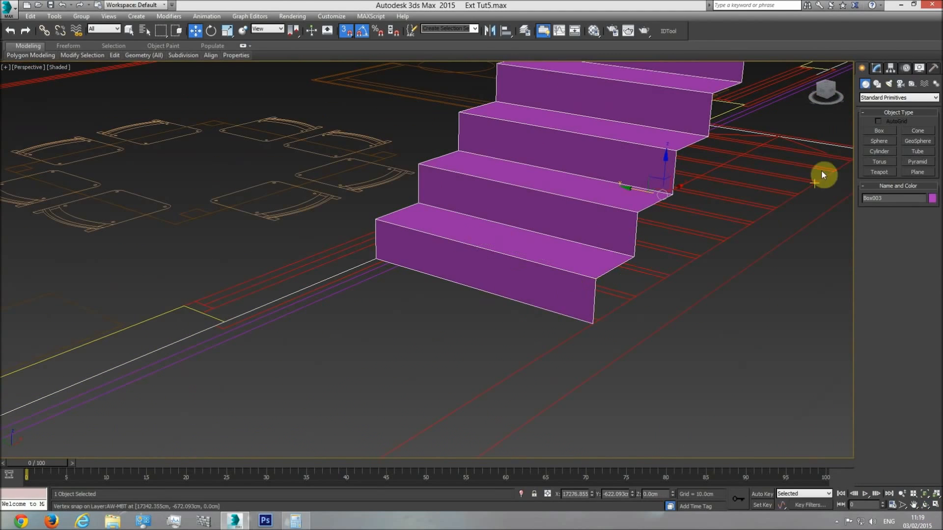
click(876, 68)
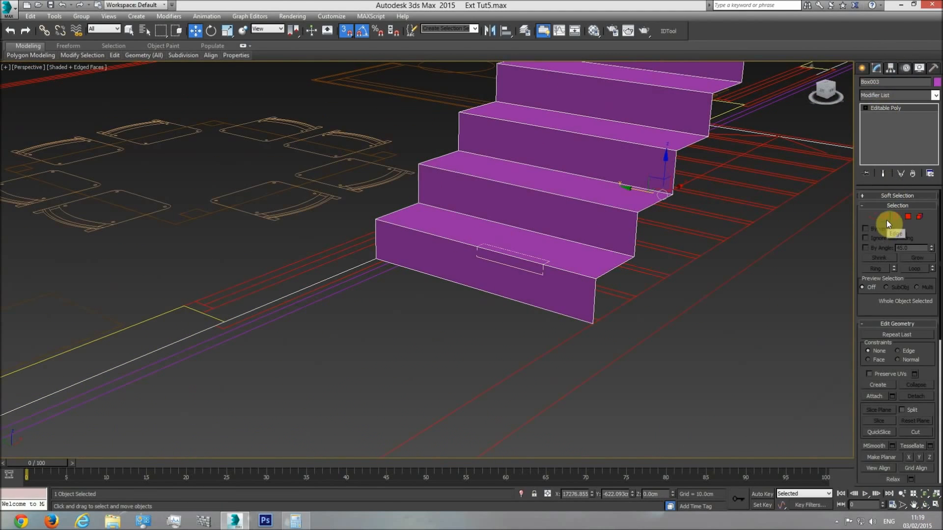
click(886, 220)
click(591, 300)
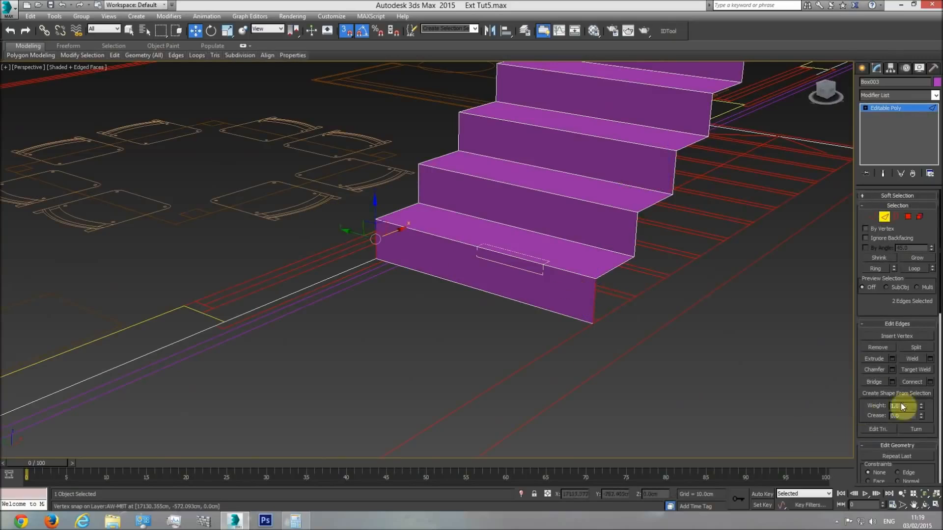
Try to connect the two riser edges with one segment, sliding it to match the guide box's lower edge.
click(930, 382)
drag(432, 294, 428, 189)
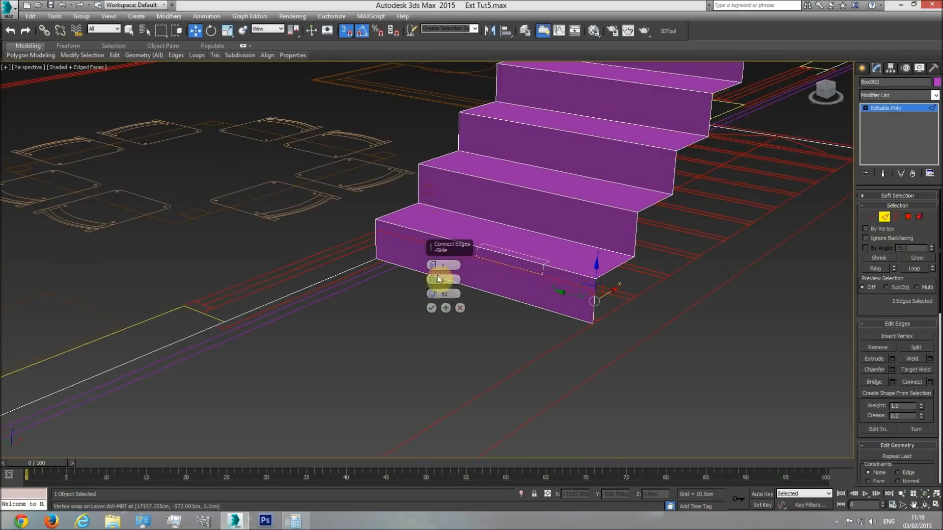
mouse_move(436, 295)
mouse_down()
mouse_move(431, 276)
mouse_move(431, 288)
mouse_up()
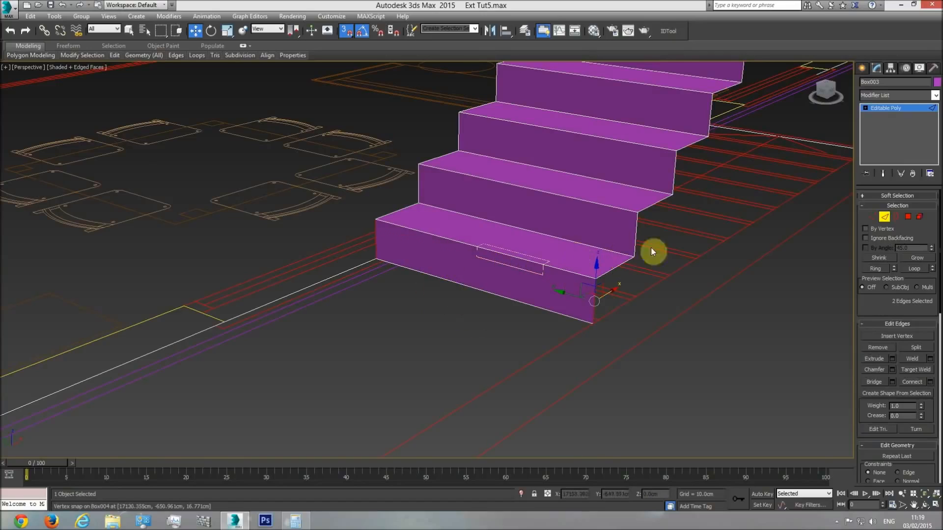
Add the vertical side edges of all the higher risers, up to the top step, to the edge selection.
click(129, 30)
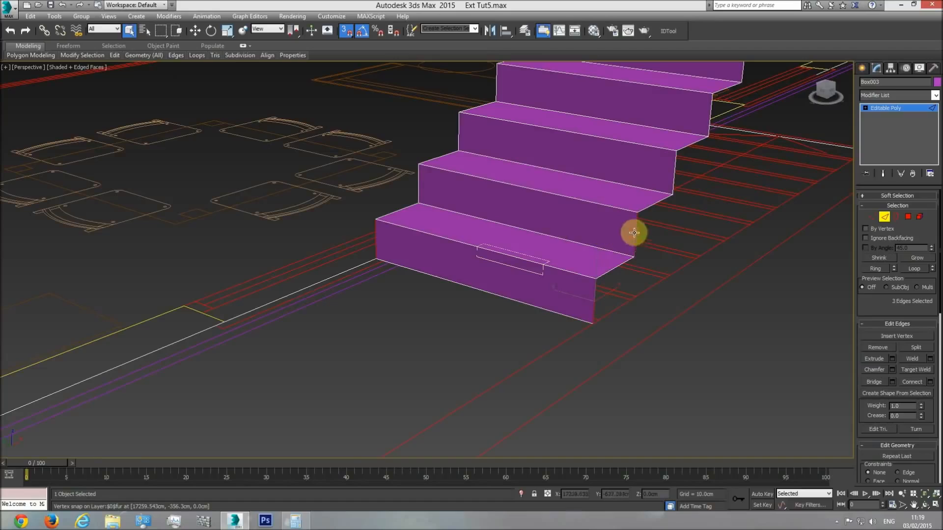
ctrl+click(416, 186)
ctrl+click(462, 140)
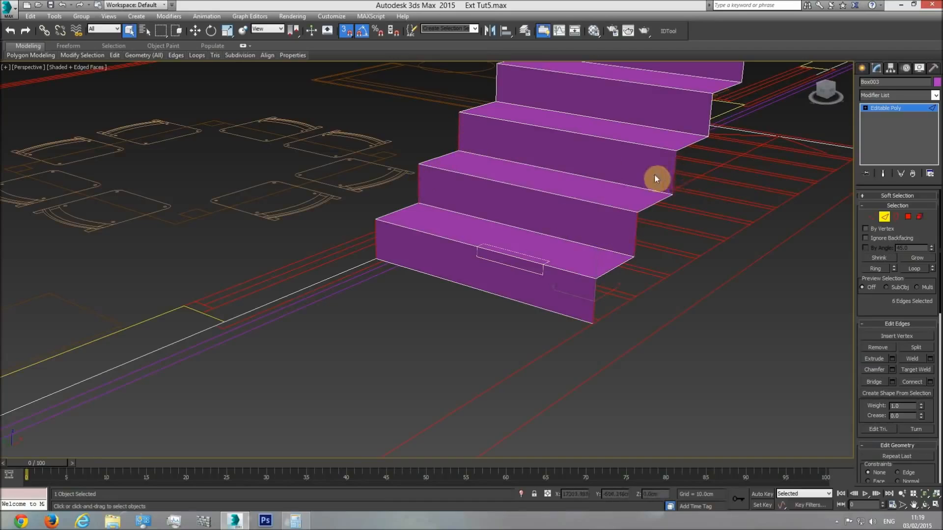
key(f)
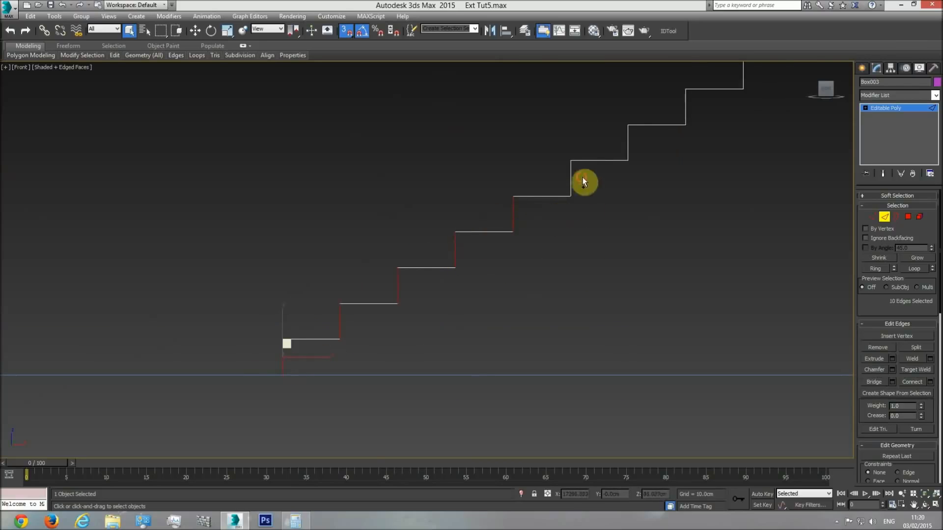
ctrl+drag(593, 140, 591, 141)
middle_drag(661, 145, 570, 210)
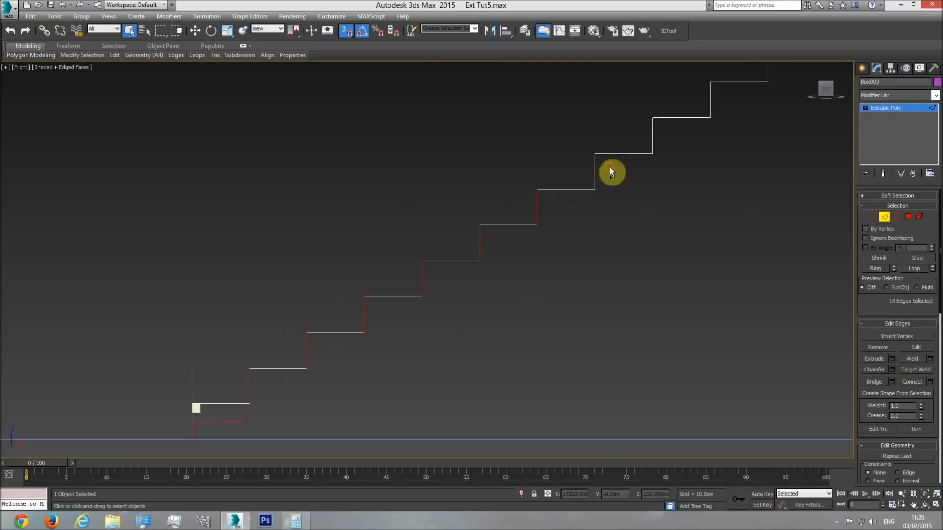
middle_drag(660, 139, 545, 197)
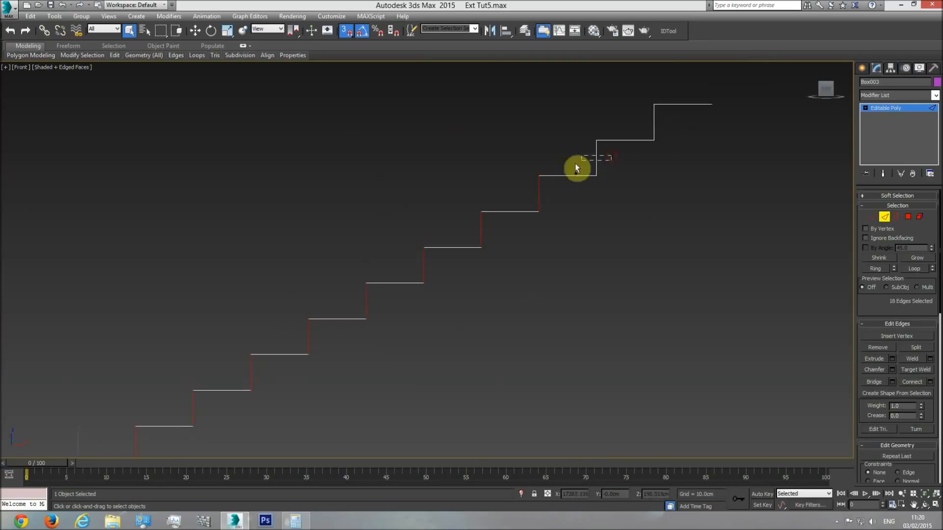
key(p)
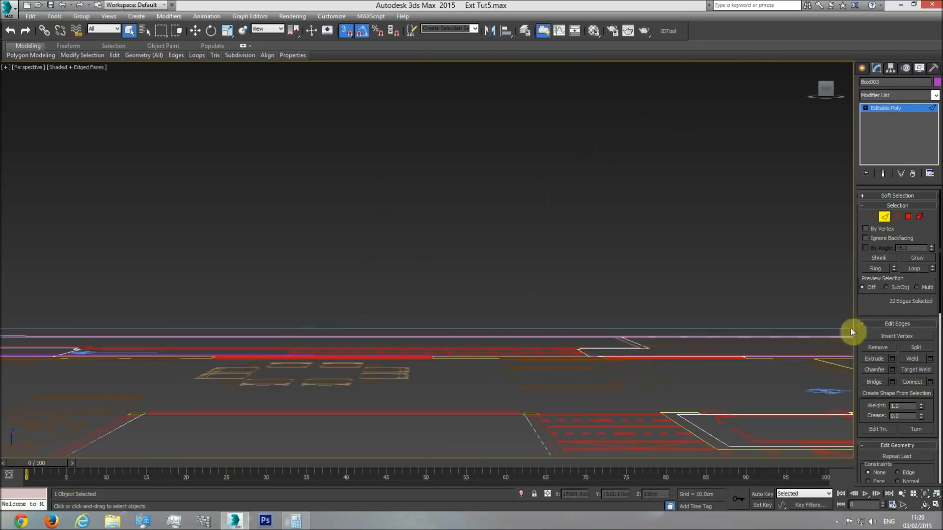
Cancel a trial connection across all the risers and deselect the two vertical edges of the lowest riser.
click(924, 494)
click(925, 505)
drag(444, 263, 440, 295)
click(930, 382)
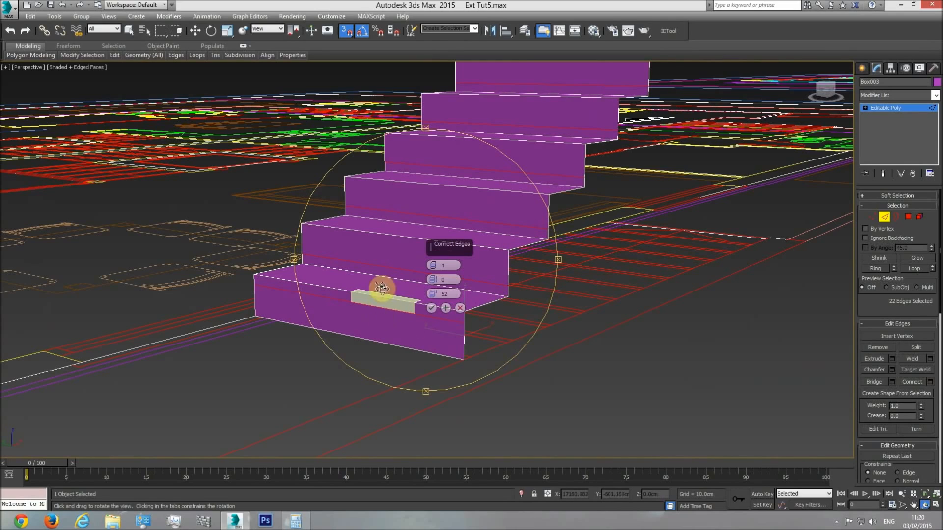
click(461, 310)
right_click(466, 343)
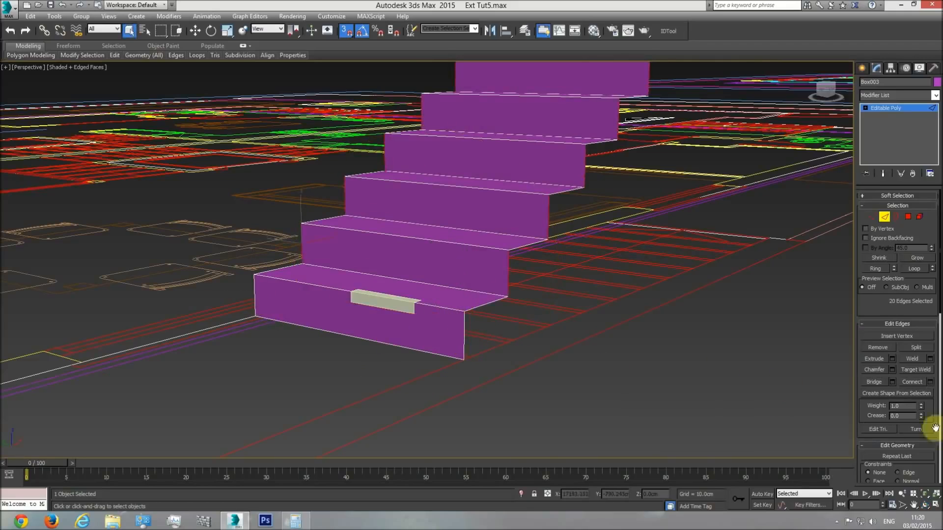
Connect the selected vertical edges of the upper risers with one segment, using pinch 0 and slide -52.
click(930, 383)
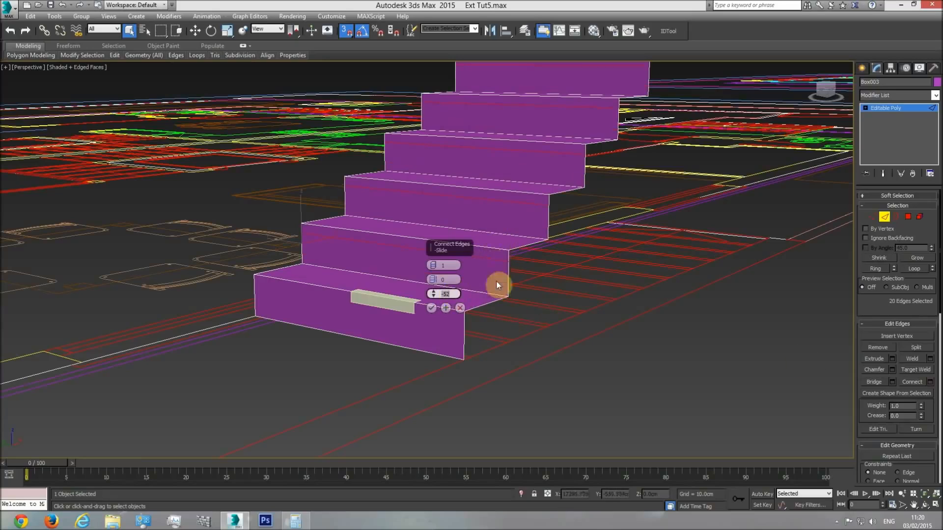
scroll(603, 163, down, 6)
scroll(482, 327, up, 8)
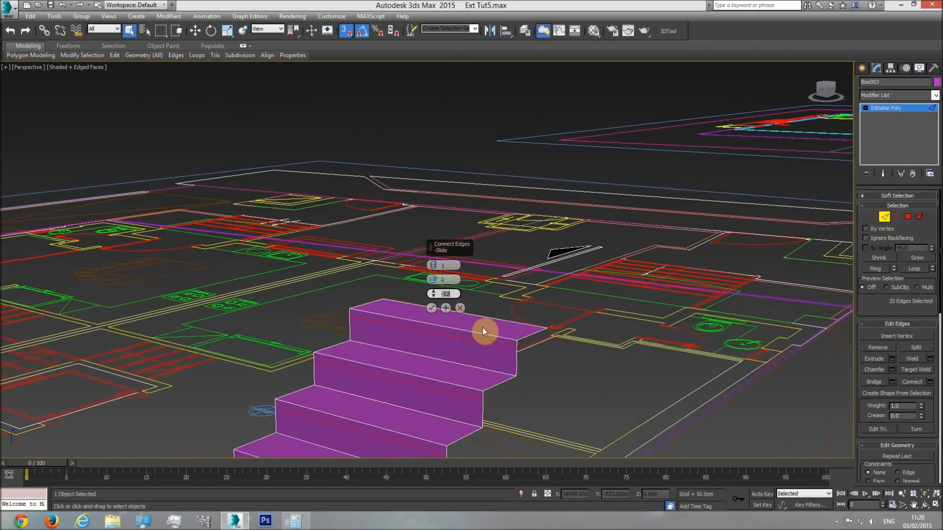
scroll(500, 357, down, 3)
middle_drag(423, 432, 496, 275)
middle_drag(454, 316, 483, 262)
click(432, 309)
click(432, 308)
Connect the two vertical edges of the lowest riser with one segment at slide 52.
click(418, 403)
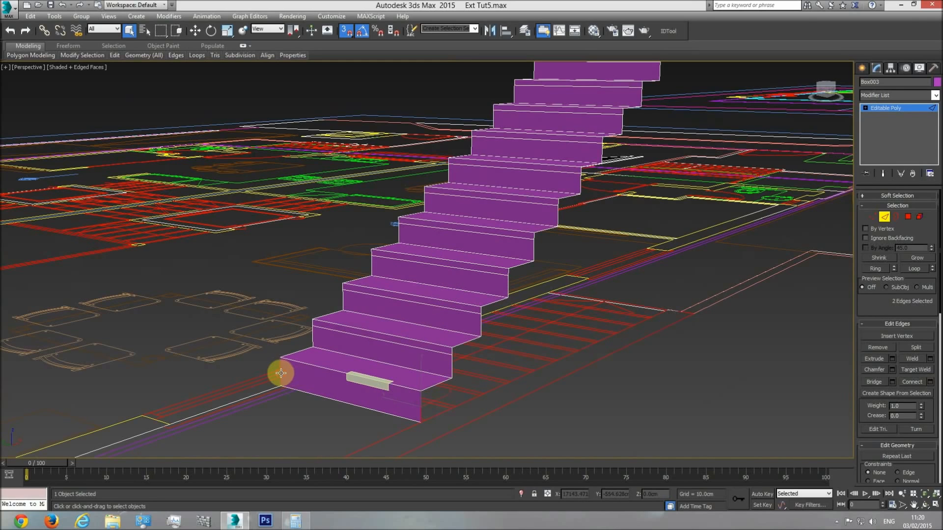
click(929, 382)
scroll(435, 358, up, 3)
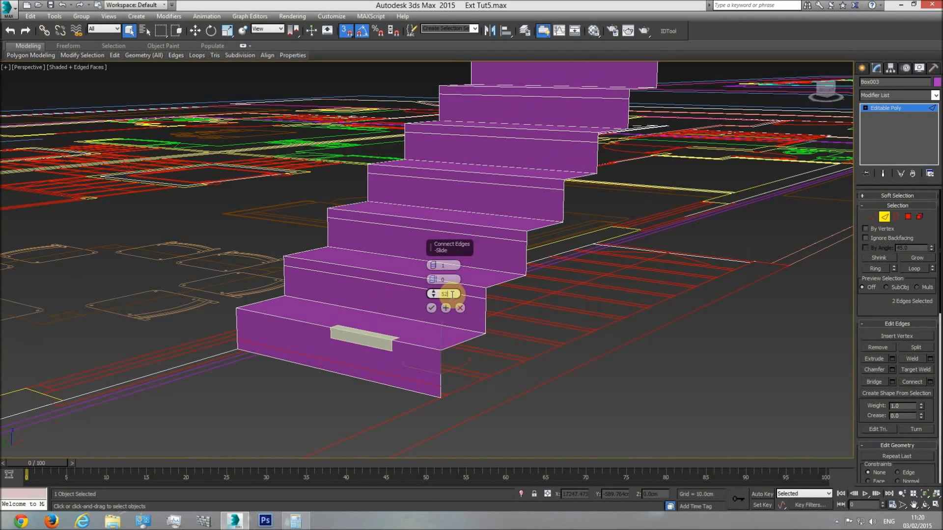
click(432, 308)
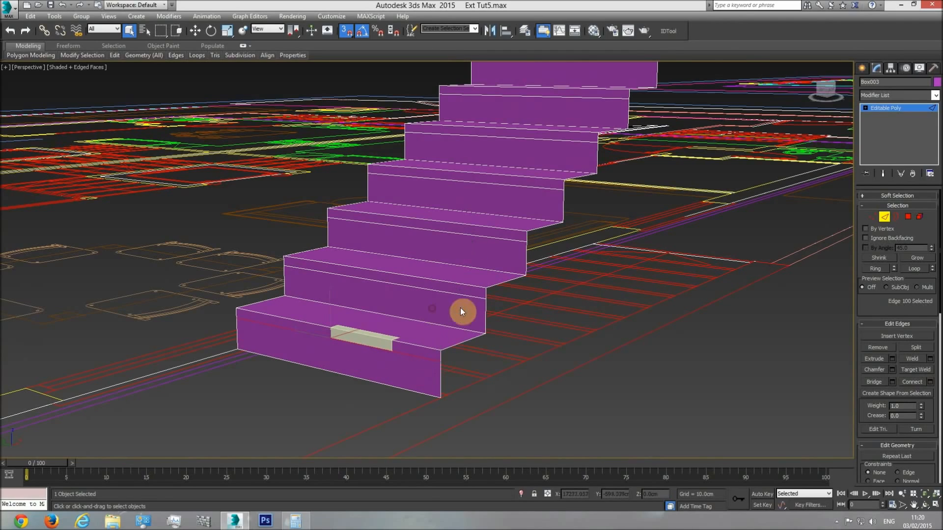
Leave edge editing on the staircase and delete the 4 cm guide box.
click(885, 216)
click(373, 340)
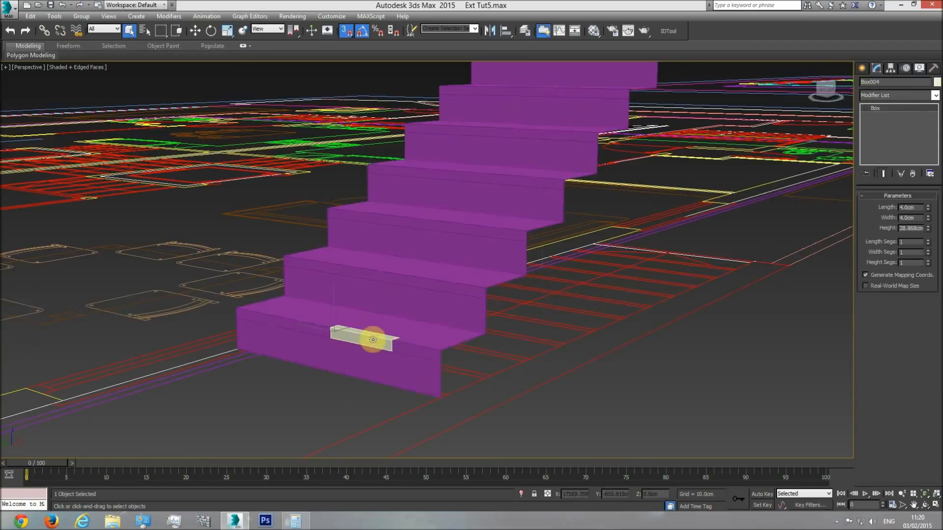
key(Delete)
Select the large lower polygon of every riser on the staircase, from the lowest step to the top one.
click(391, 363)
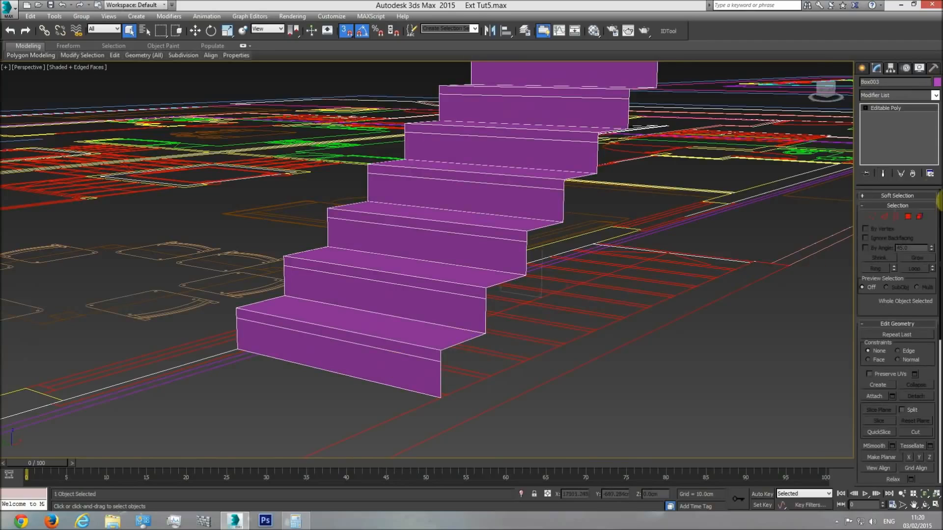
click(908, 218)
click(413, 365)
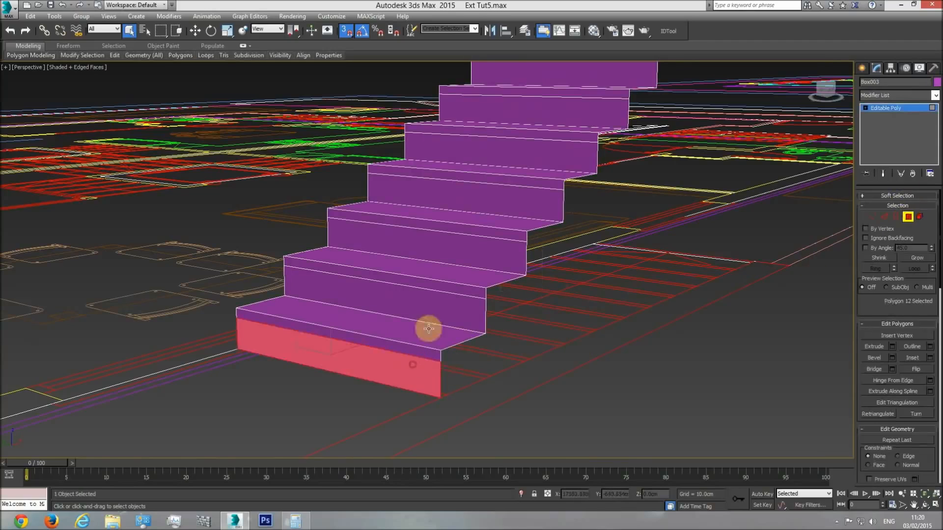
ctrl+click(467, 278)
ctrl+click(483, 254)
ctrl+click(526, 196)
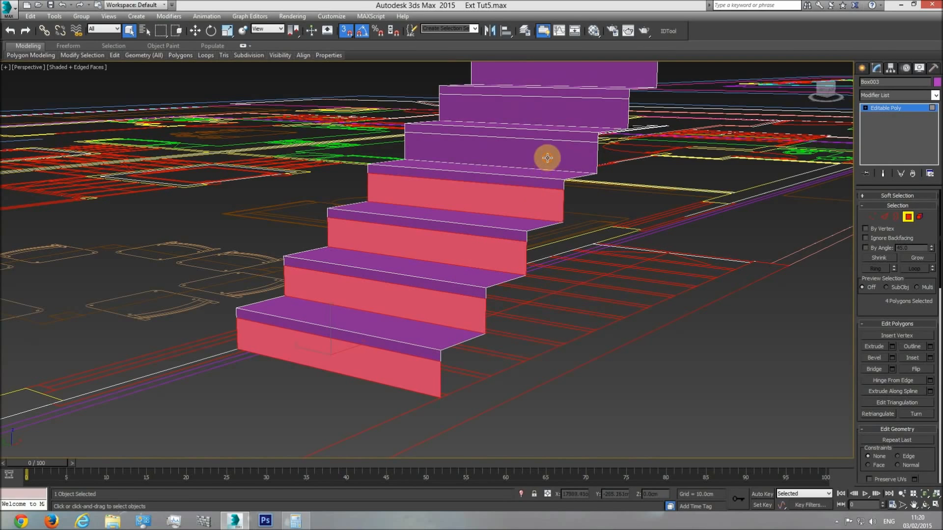
ctrl+click(545, 156)
ctrl+click(573, 109)
middle_drag(572, 110, 539, 196)
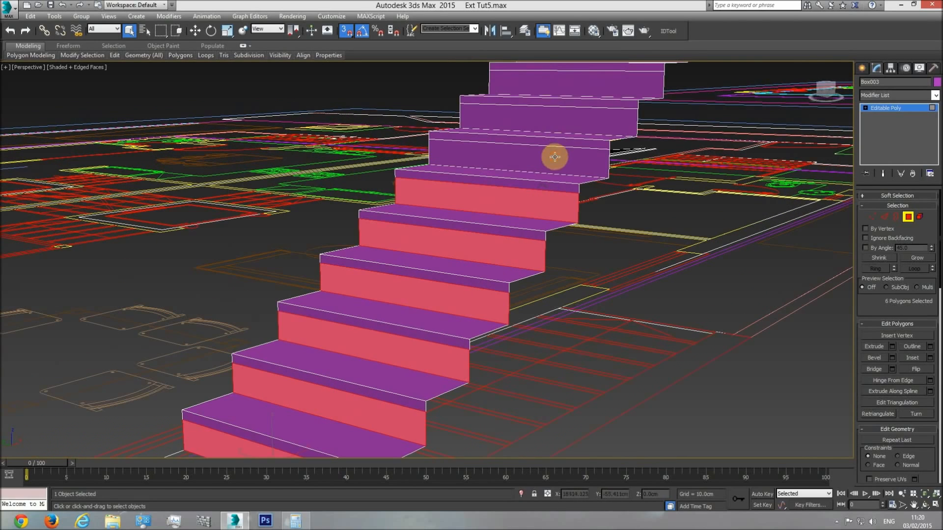
ctrl+click(556, 157)
ctrl+click(574, 121)
ctrl+click(594, 84)
middle_drag(608, 102, 551, 185)
ctrl+click(575, 133)
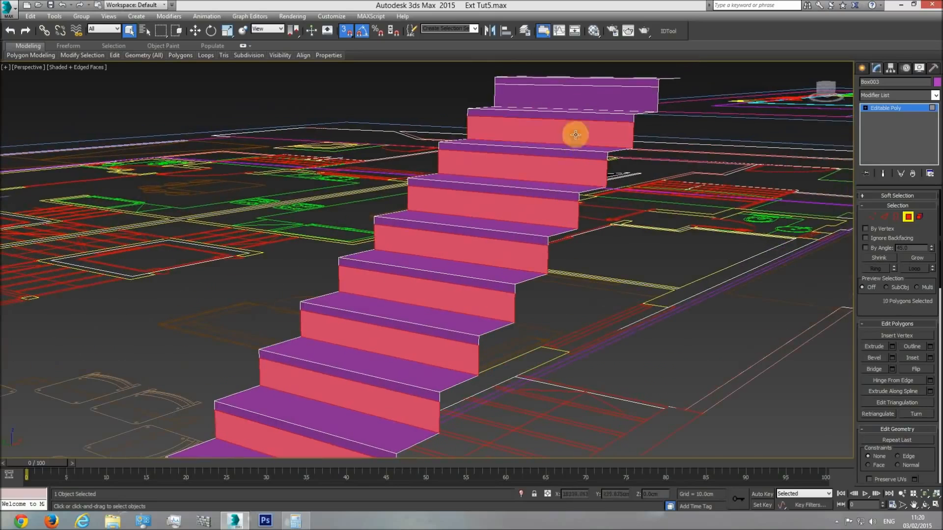
ctrl+click(583, 95)
Extrude the selected riser polygons by -4 cm to recess them beneath the tread nosings.
key(f)
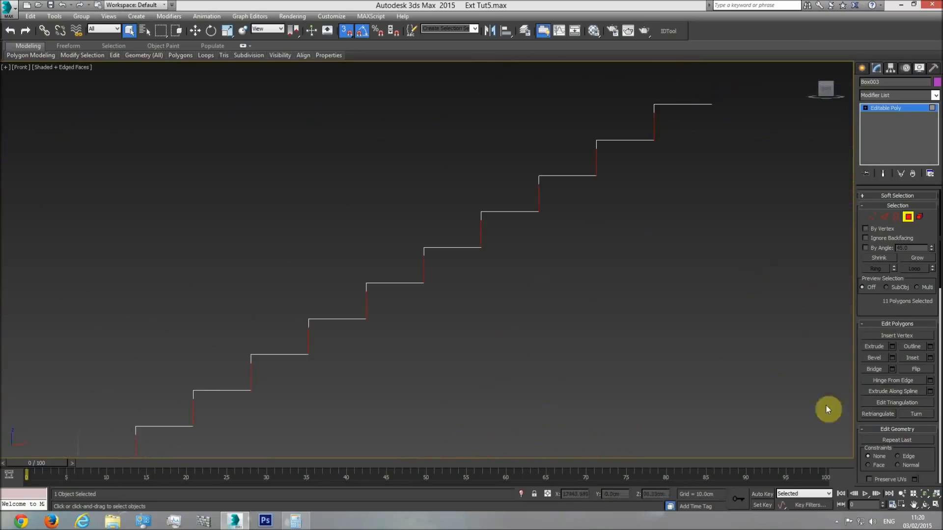
click(894, 346)
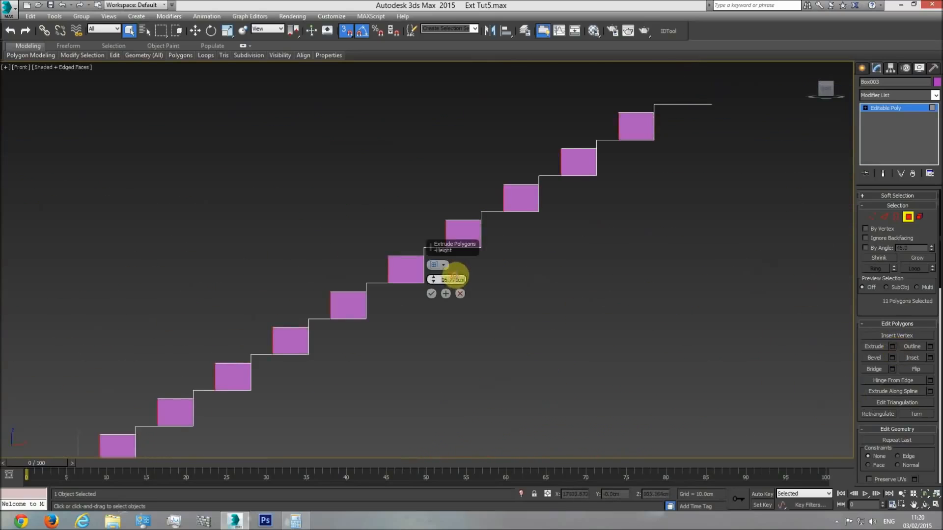
text(-4)
key(Return)
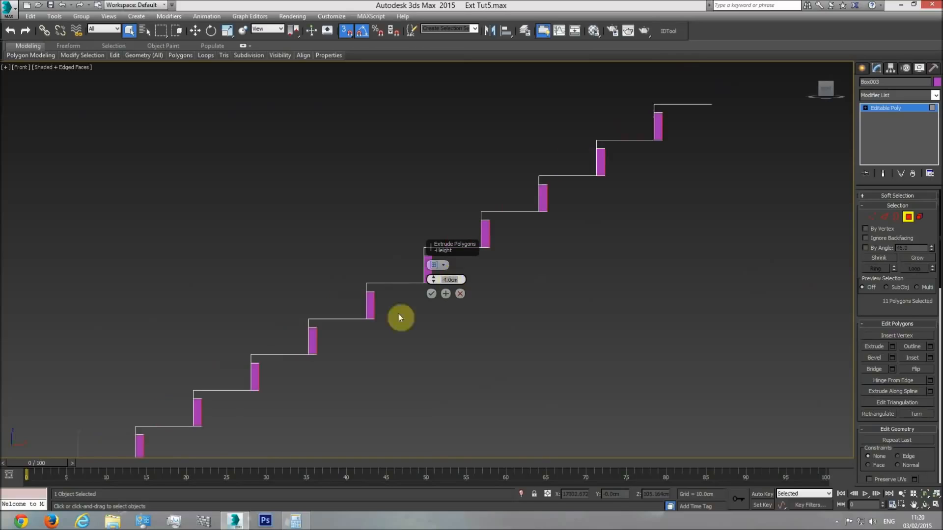
scroll(364, 294, up, 4)
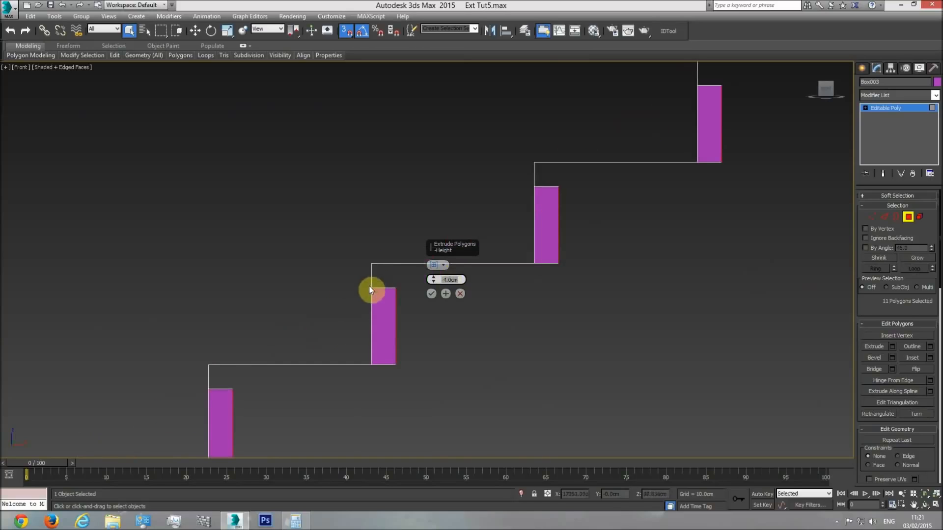
click(431, 294)
Delete the side faces created by the recess on the middle risers, working in the Front view.
middle_drag(446, 336, 499, 339)
scroll(500, 340, down, 1)
key(p)
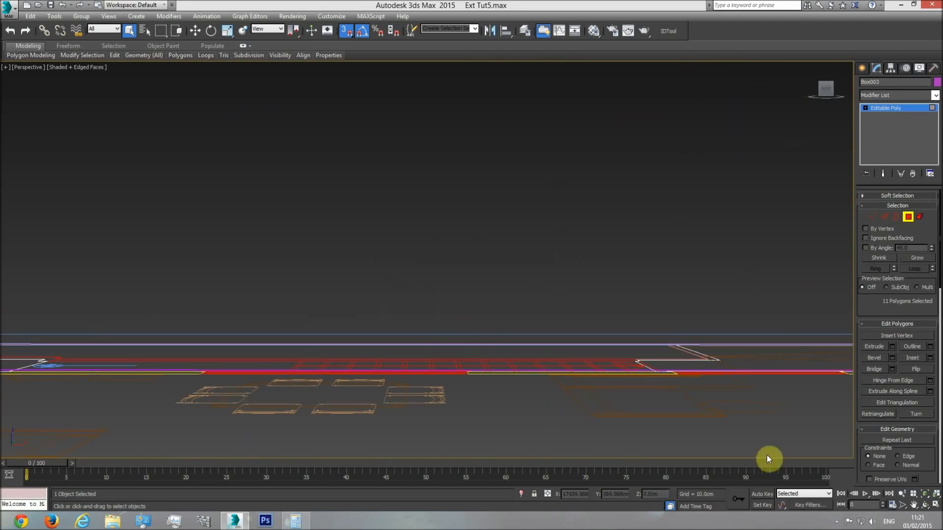
click(924, 495)
click(925, 505)
drag(403, 295, 482, 307)
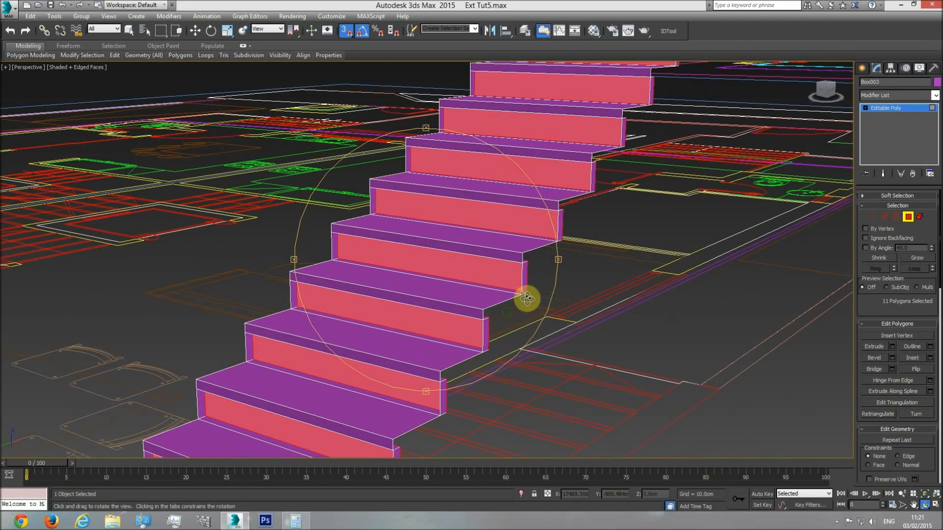
key(f)
right_click(432, 330)
key(Delete)
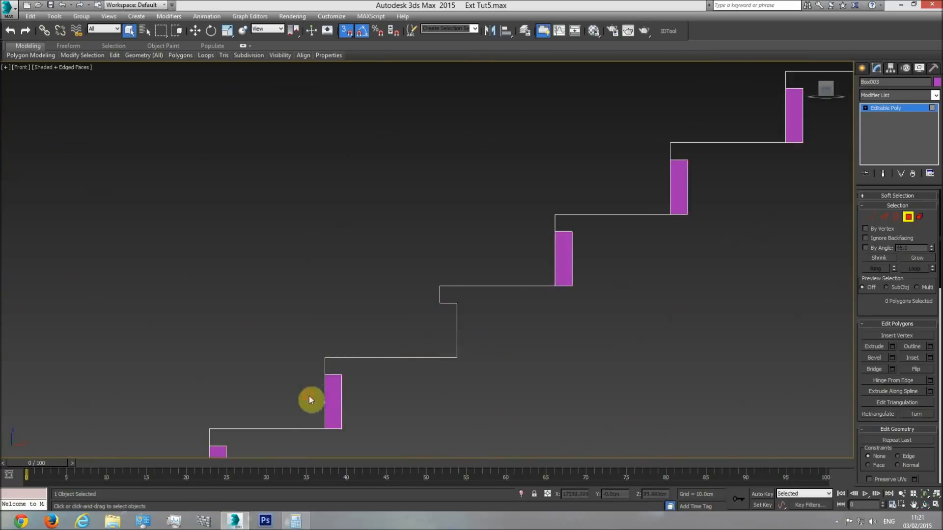
middle_drag(211, 454, 319, 354)
drag(332, 382, 332, 382)
key(Delete)
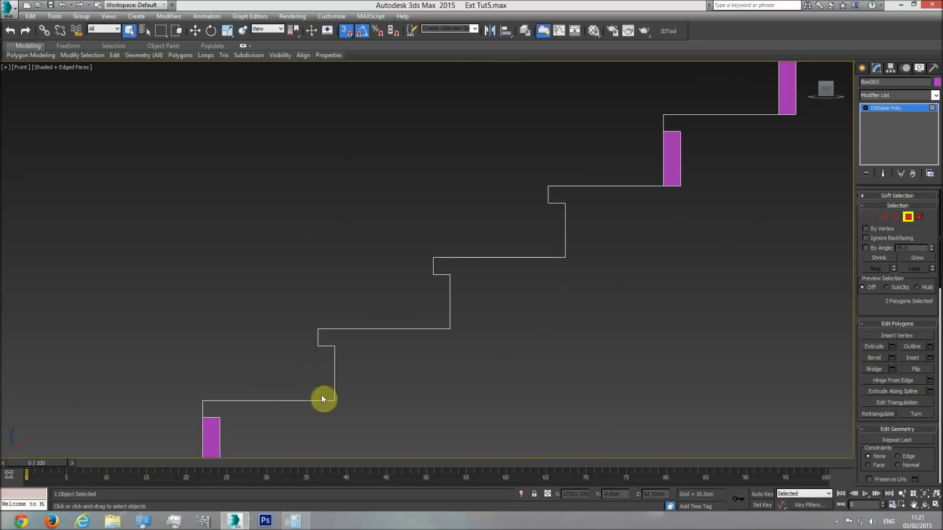
Delete the recess side faces on the lower risers down to the lowest step, keeping the riser faces themselves.
middle_drag(317, 398, 403, 315)
drag(342, 364, 342, 364)
key(Delete)
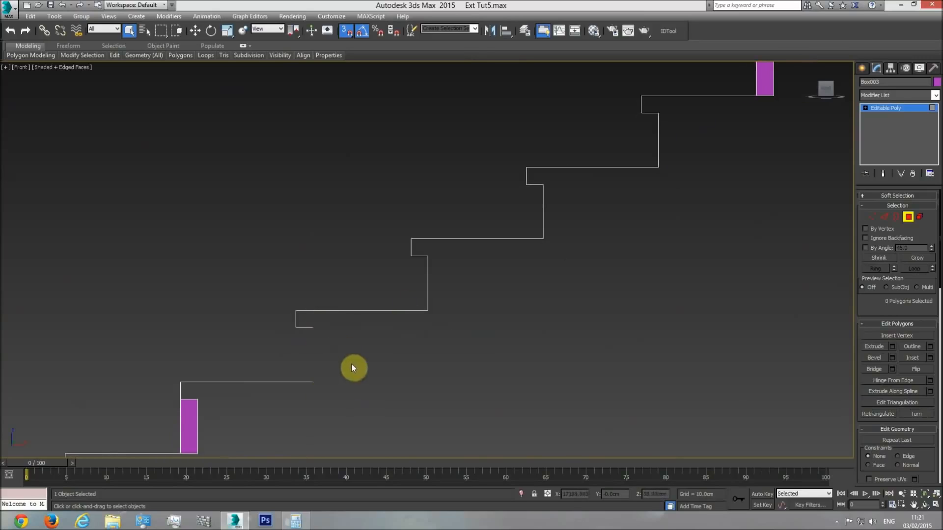
key(Delete)
middle_drag(380, 314, 513, 209)
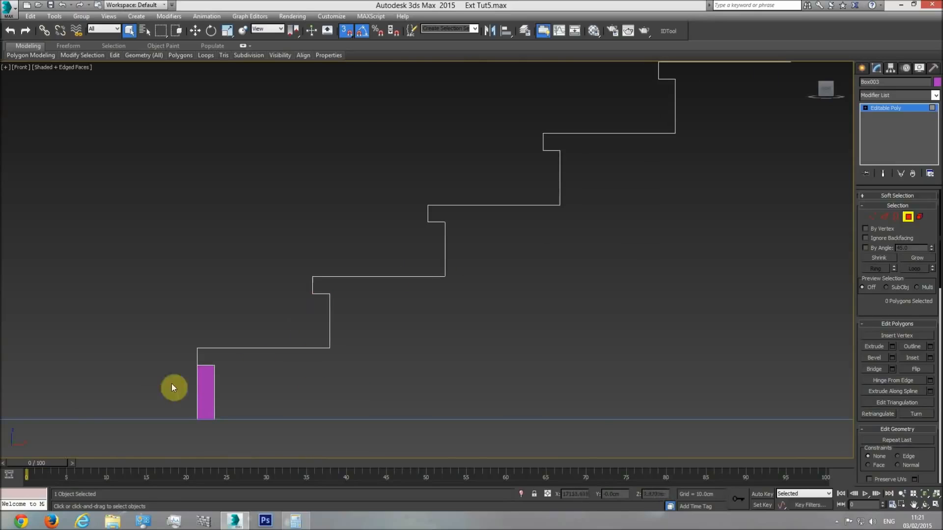
drag(206, 393, 207, 394)
key(Delete)
Delete the remaining recess side faces on the upper risers up to the top step.
middle_drag(447, 339, 344, 415)
scroll(344, 415, down, 2)
middle_drag(549, 224, 425, 303)
drag(514, 232, 527, 243)
key(Delete)
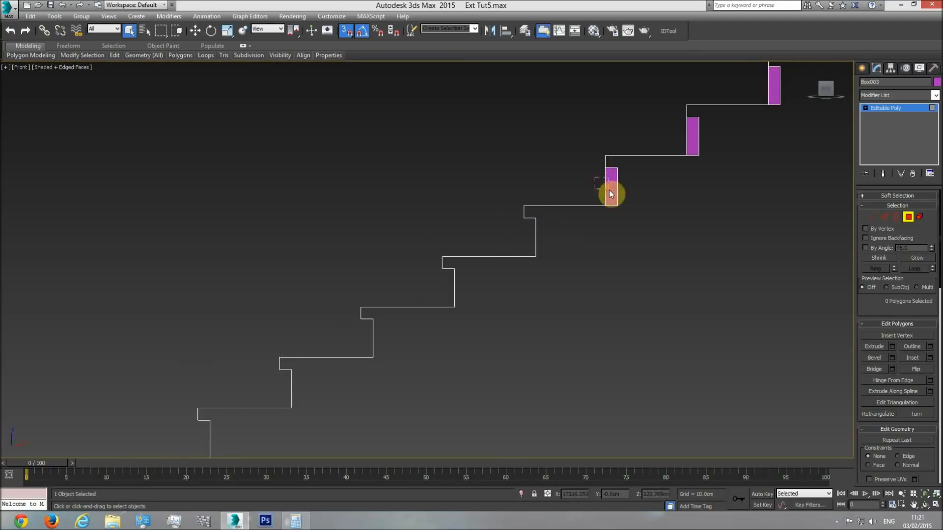
middle_drag(694, 146, 602, 178)
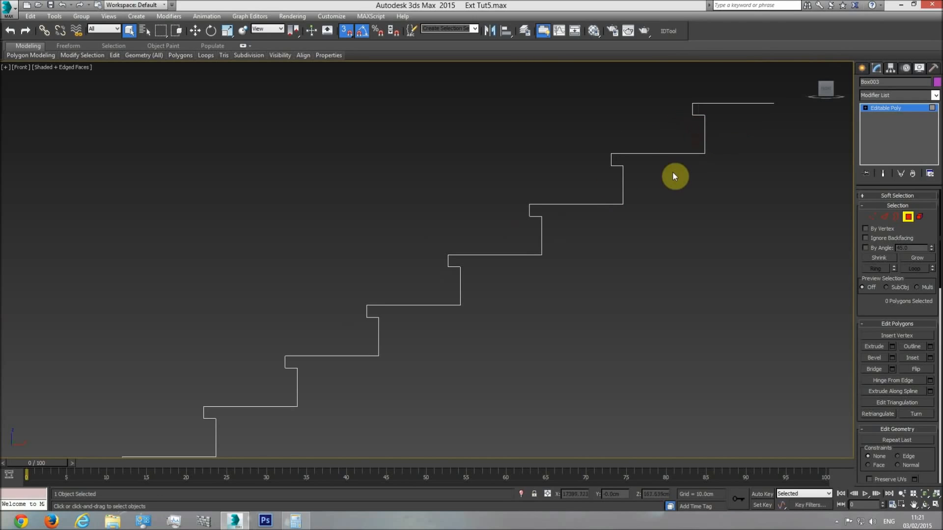
Examine the recessed risers and tread nosings along the whole staircase in perspective.
key(p)
click(925, 494)
click(925, 505)
drag(415, 285, 459, 298)
scroll(461, 298, down, 4)
middle_drag(460, 310, 480, 269)
scroll(476, 271, down, 3)
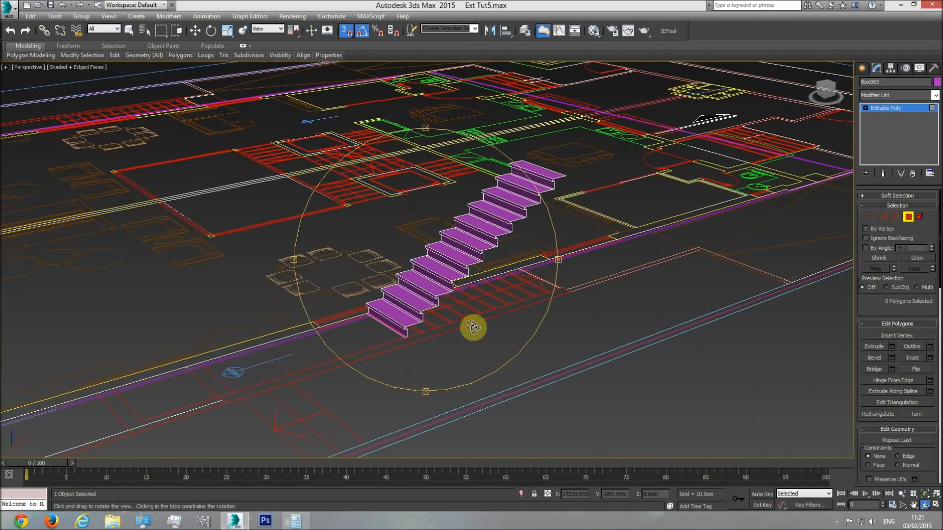
drag(436, 315, 423, 323)
right_click(423, 322)
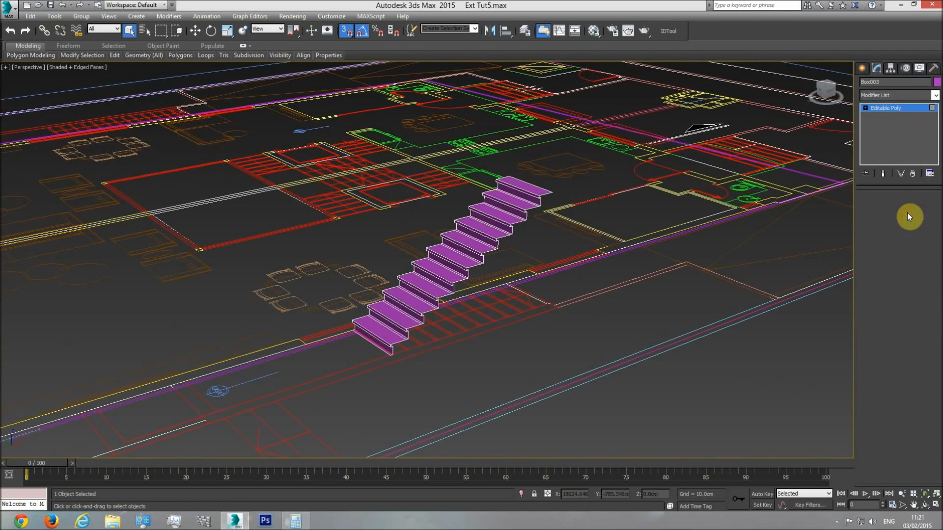
Leave polygon editing and frame the staircase within the whole site plan in the Top view.
key(t)
scroll(484, 311, down, 4)
scroll(451, 321, up, 2)
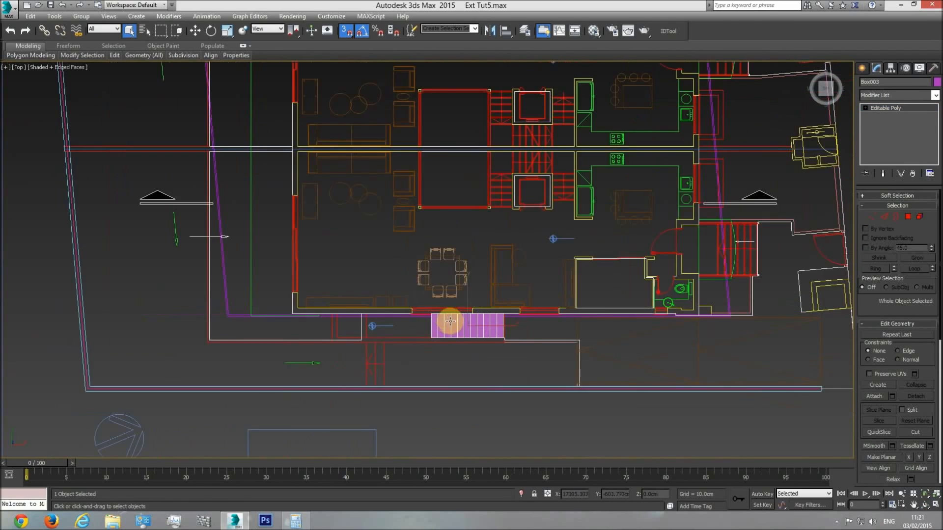
scroll(450, 322, down, 2)
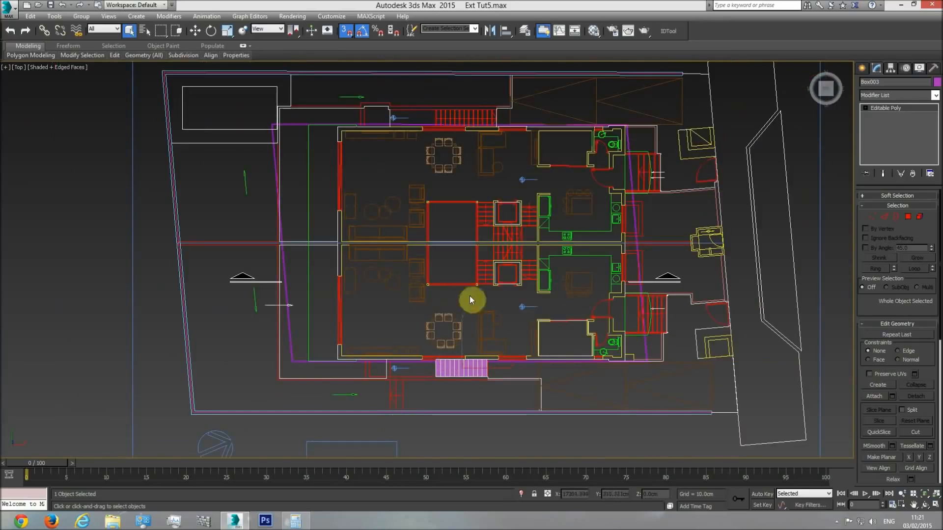
Copy the finished exterior staircase straight across the house to the matching stairs on the opposite side of the site plan.
click(197, 31)
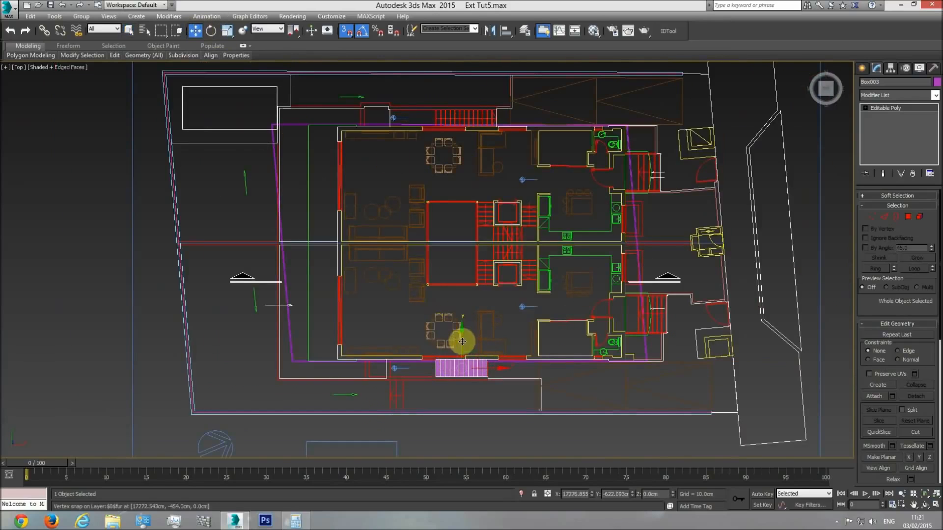
mouse_move(462, 342)
shift+mouse_down()
mouse_move(460, 67)
mouse_move(462, 83)
shift+mouse_up()
click(481, 300)
Snap the copied staircase's outer corner onto the stair outline so its inner side meets the house wall in the plan.
scroll(479, 154, up, 3)
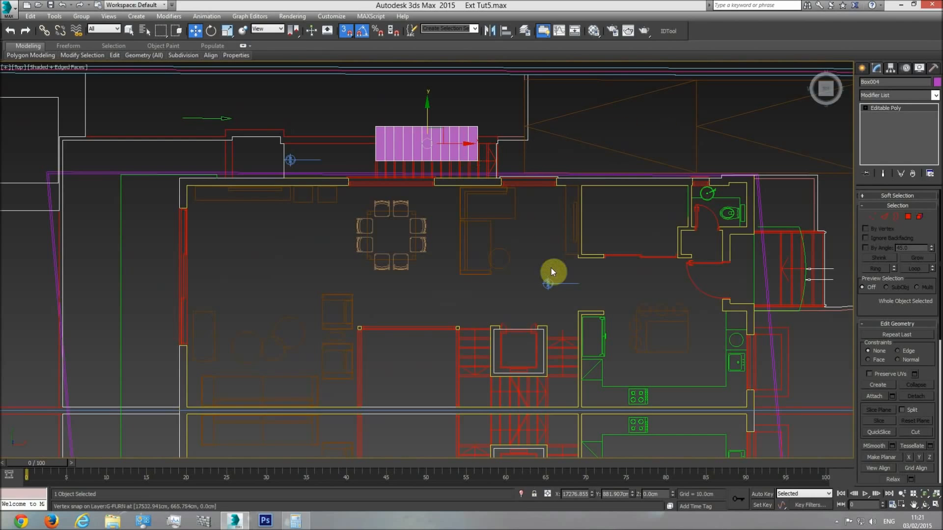
scroll(557, 304, down, 4)
scroll(573, 286, down, 2)
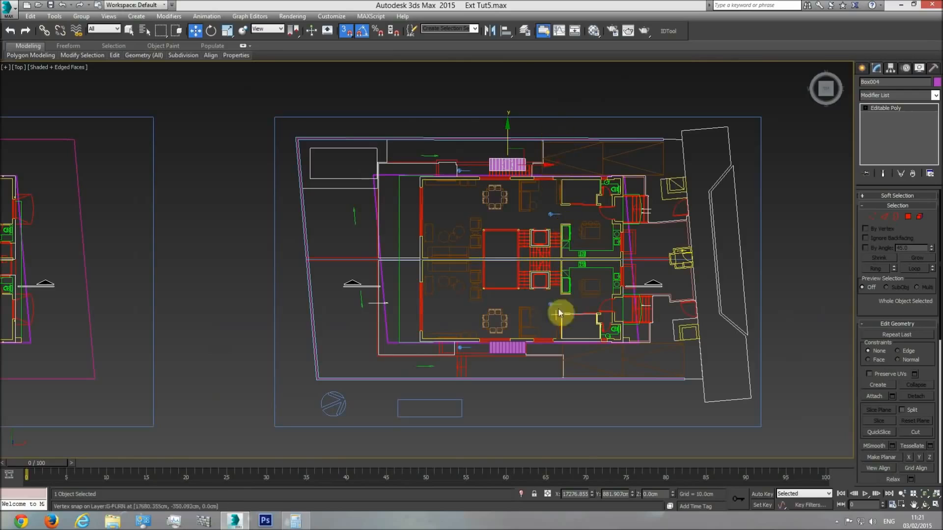
scroll(521, 178, up, 5)
scroll(521, 178, up, 1)
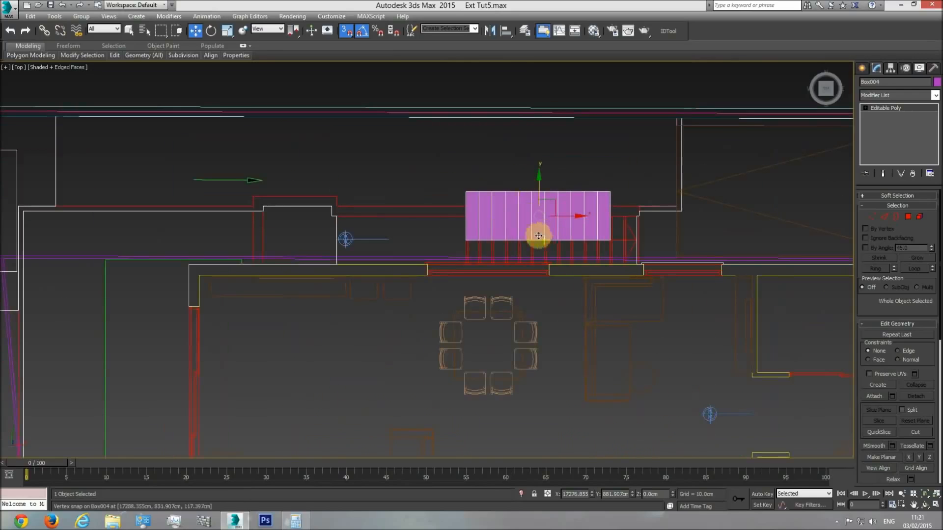
scroll(499, 229, up, 3)
drag(401, 114, 400, 185)
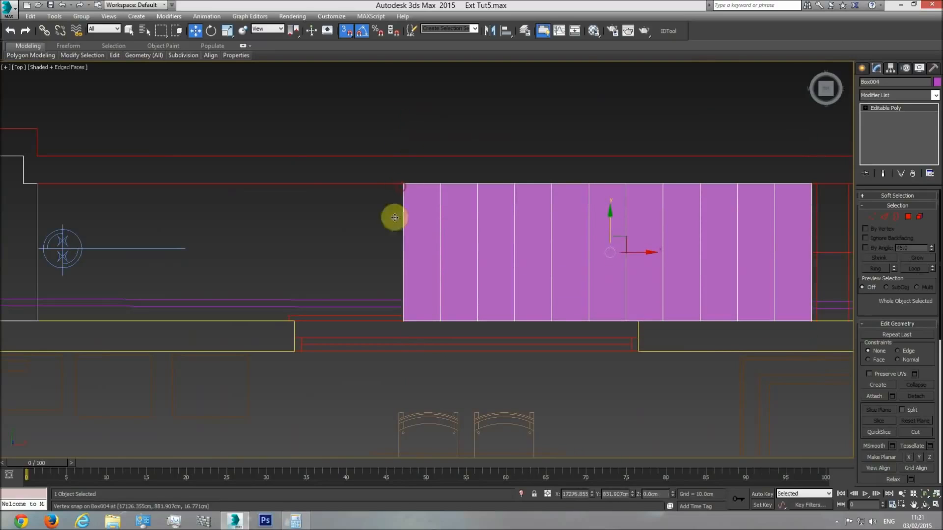
middle_drag(692, 327, 552, 327)
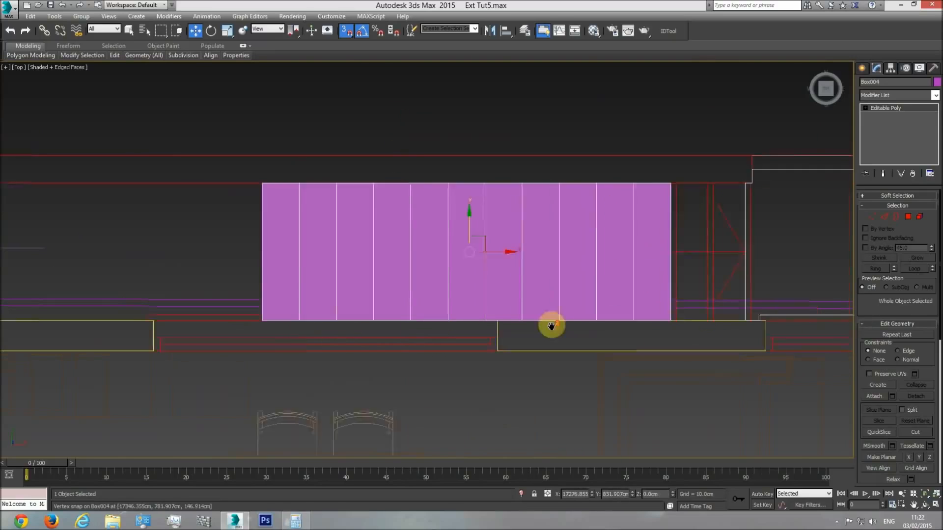
Examine both staircases on the site plan in perspective from the original staircase's side.
scroll(547, 326, down, 3)
key(p)
click(925, 495)
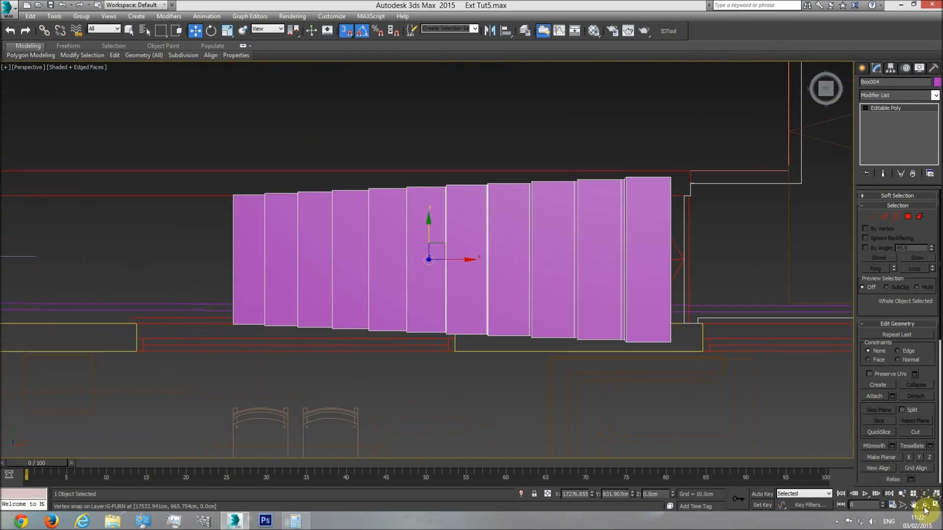
click(925, 506)
drag(451, 289, 427, 223)
drag(397, 267, 448, 236)
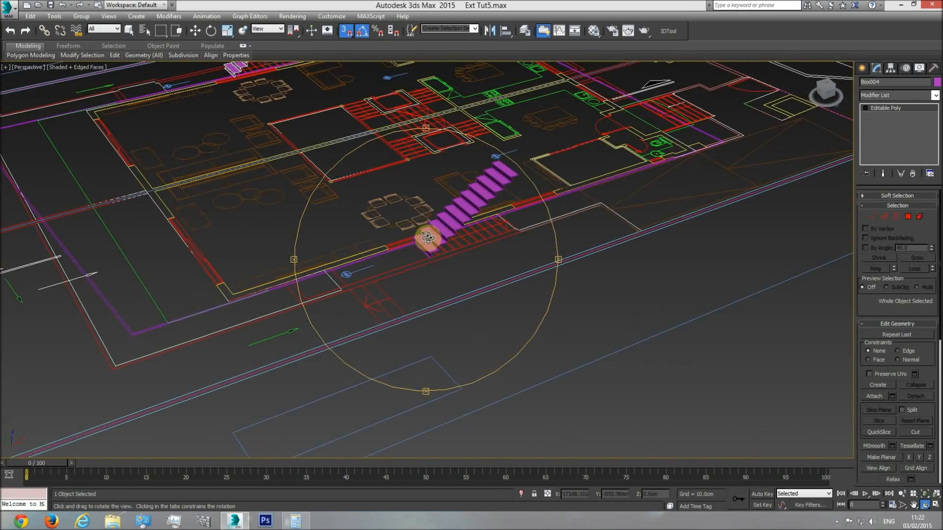
right_click(432, 238)
middle_drag(432, 239, 444, 290)
scroll(449, 283, down, 4)
scroll(417, 291, down, 3)
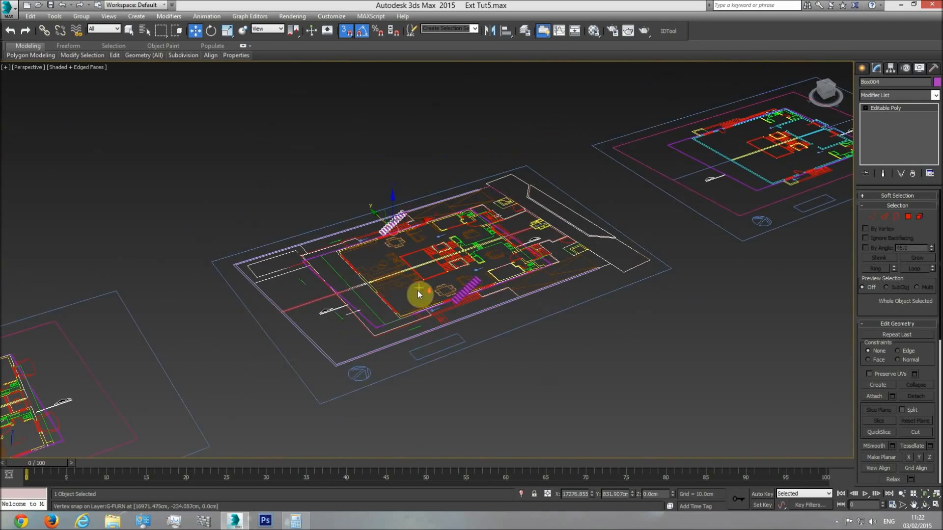
Select all the house model objects over the roof plan in the Top view, leaving the plan drawings out of the selection.
key(t)
scroll(432, 313, down, 5)
scroll(432, 312, down, 4)
middle_drag(393, 339, 618, 320)
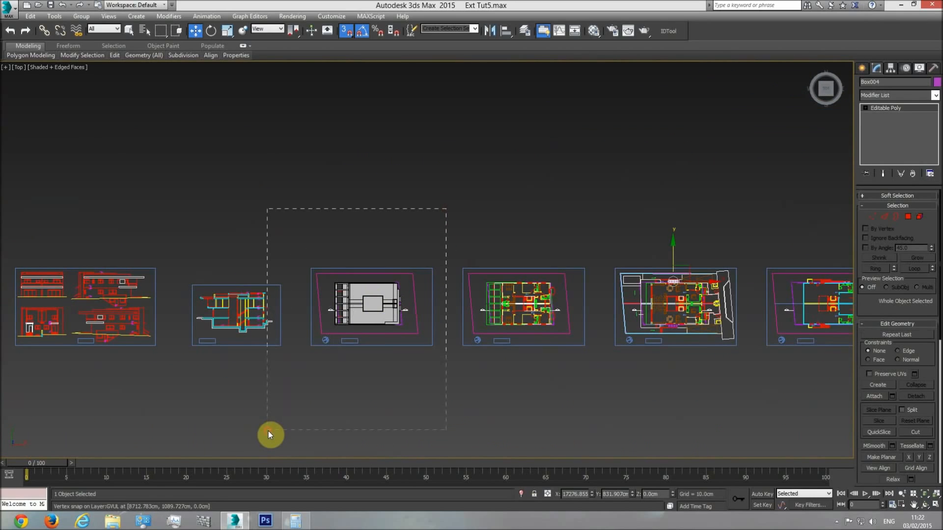
key(ctrl+a)
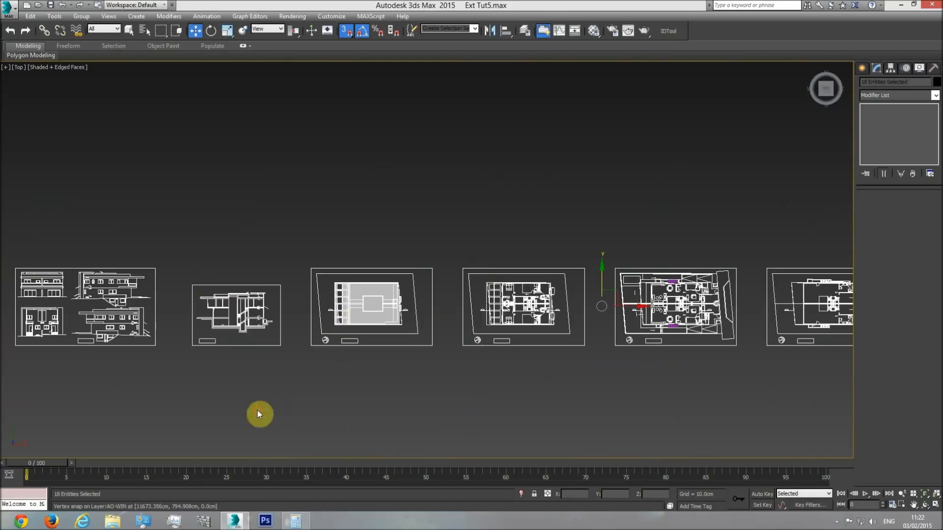
alt+drag(94, 211, 93, 208)
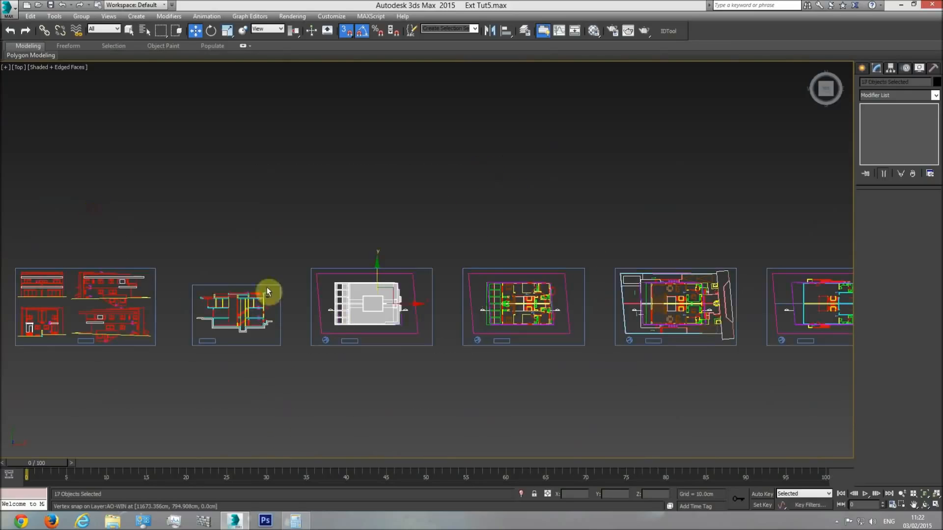
Move the selected house model onto the site plan and snap it into line with the house walls between the two staircases.
mouse_move(411, 304)
mouse_down()
mouse_move(715, 307)
mouse_move(654, 292)
mouse_up()
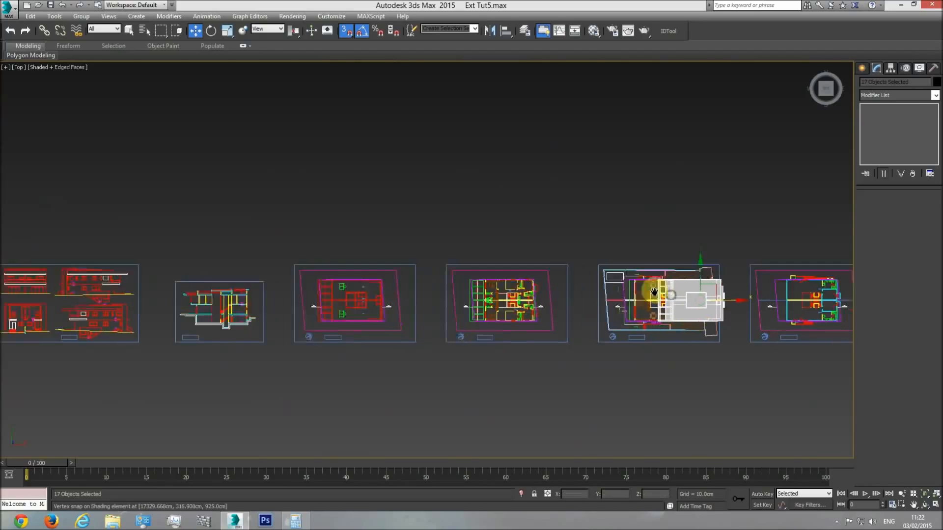
scroll(654, 292, up, 10)
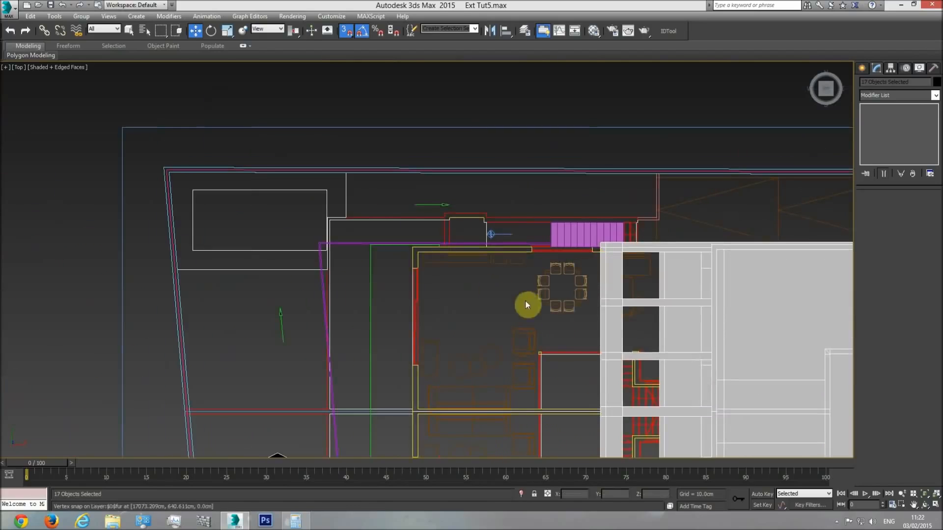
middle_drag(559, 292, 340, 295)
scroll(341, 296, down, 5)
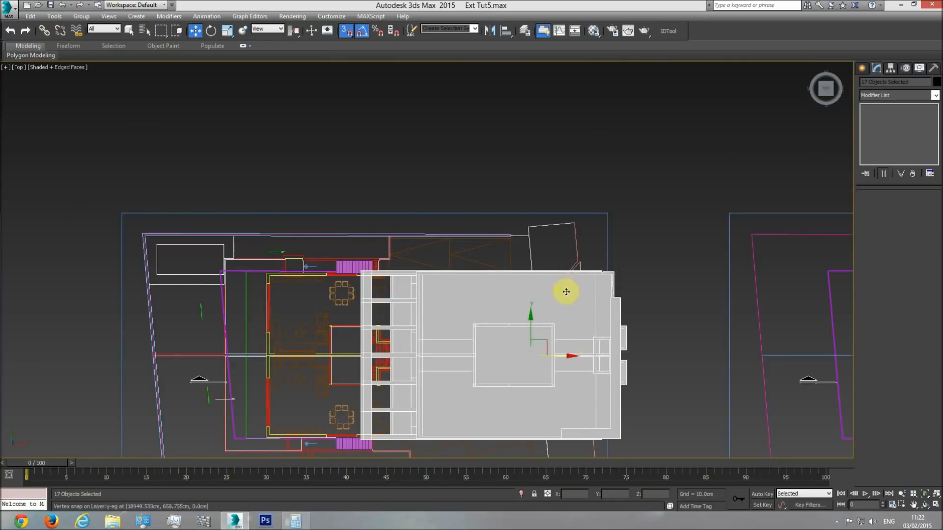
mouse_move(546, 355)
mouse_down()
mouse_move(564, 355)
mouse_move(139, 375)
mouse_move(150, 377)
mouse_move(231, 290)
mouse_move(227, 275)
mouse_move(325, 299)
mouse_move(691, 319)
mouse_up()
scroll(228, 276, up, 5)
middle_drag(690, 319, 293, 332)
drag(293, 332, 692, 287)
scroll(723, 299, up, 6)
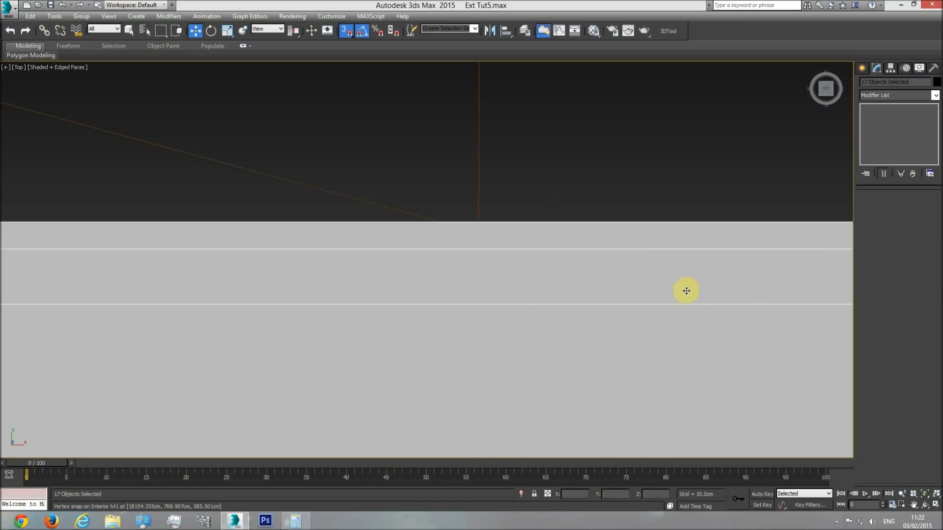
scroll(687, 291, down, 6)
key(F3)
key(F3)
right_click(479, 307)
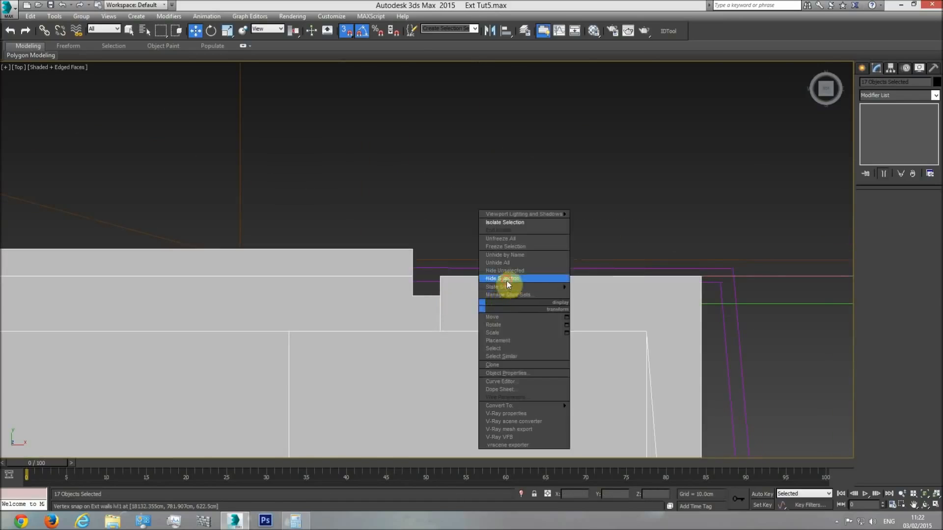
click(505, 278)
key(ctrl+z)
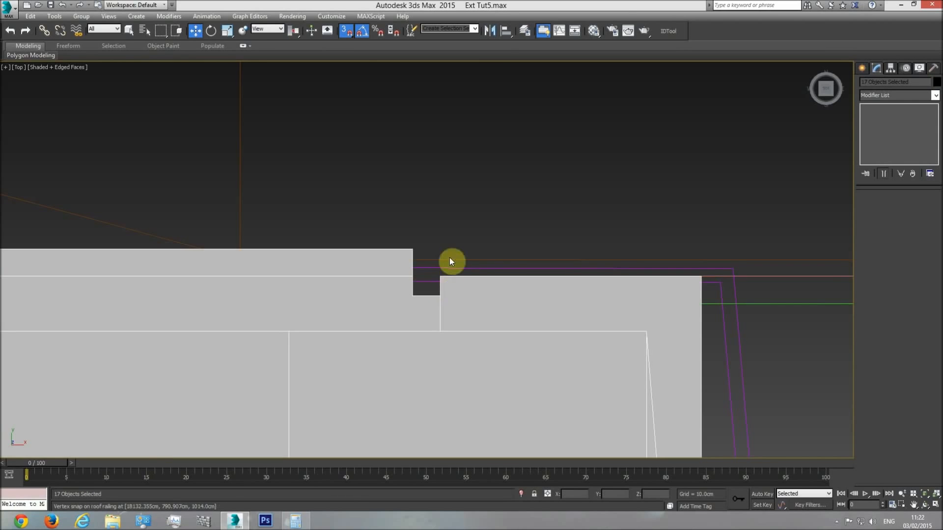
Examine in perspective how the original staircase and its lowest step sit against the house wall and the site plan.
key(p)
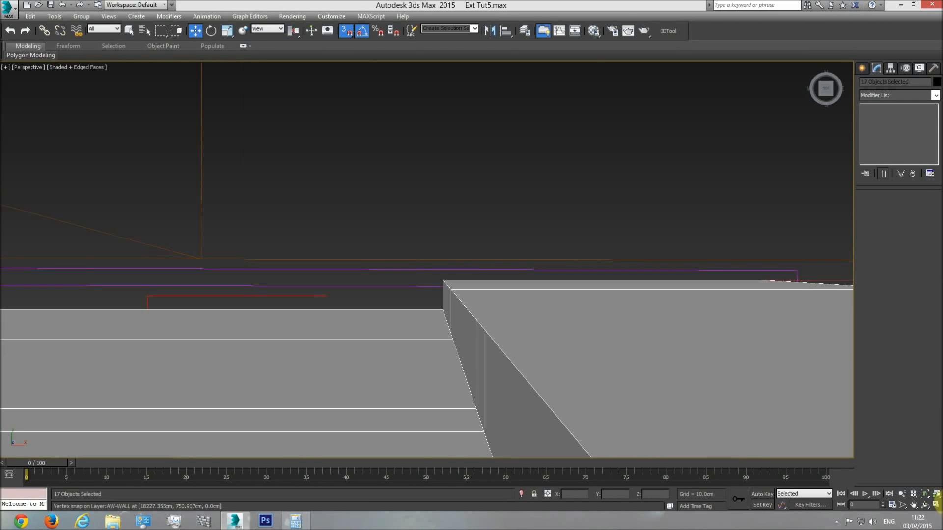
click(928, 497)
click(927, 507)
drag(499, 288, 458, 229)
middle_drag(430, 303, 418, 251)
drag(418, 251, 521, 243)
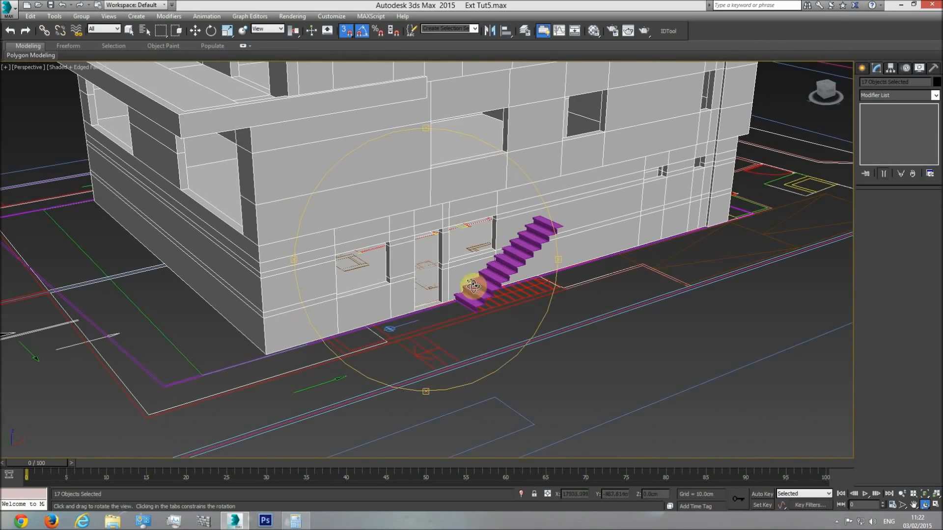
scroll(450, 289, up, 3)
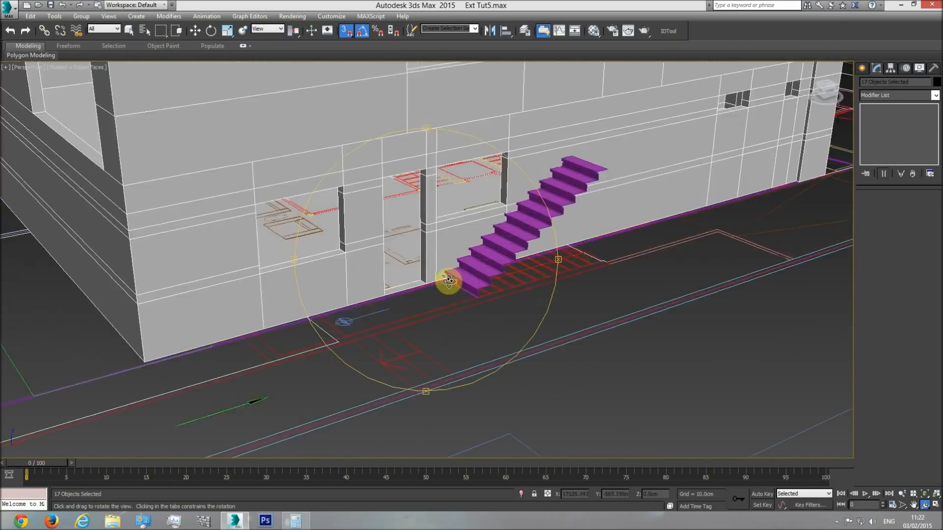
scroll(451, 290, up, 2)
scroll(429, 221, up, 4)
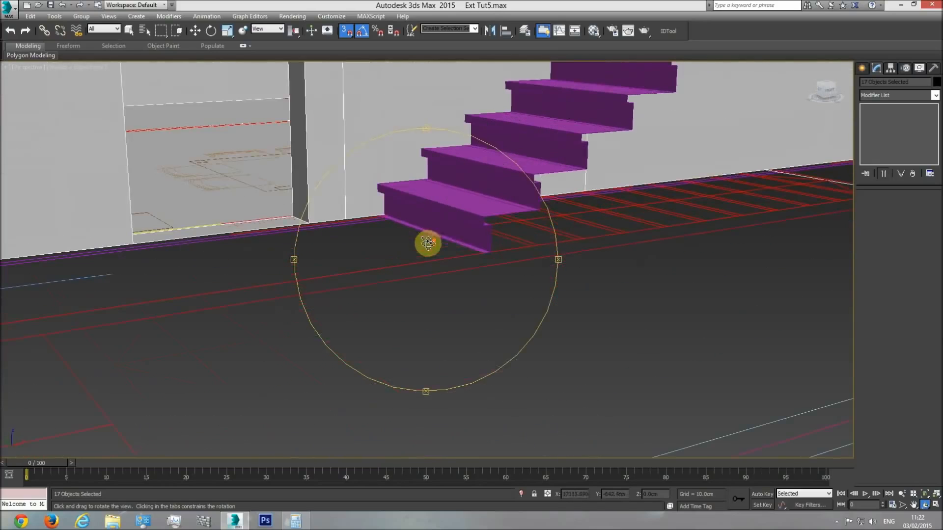
Select the original staircase and inspect it from its upper end against the house wall and openings.
key(w)
click(442, 211)
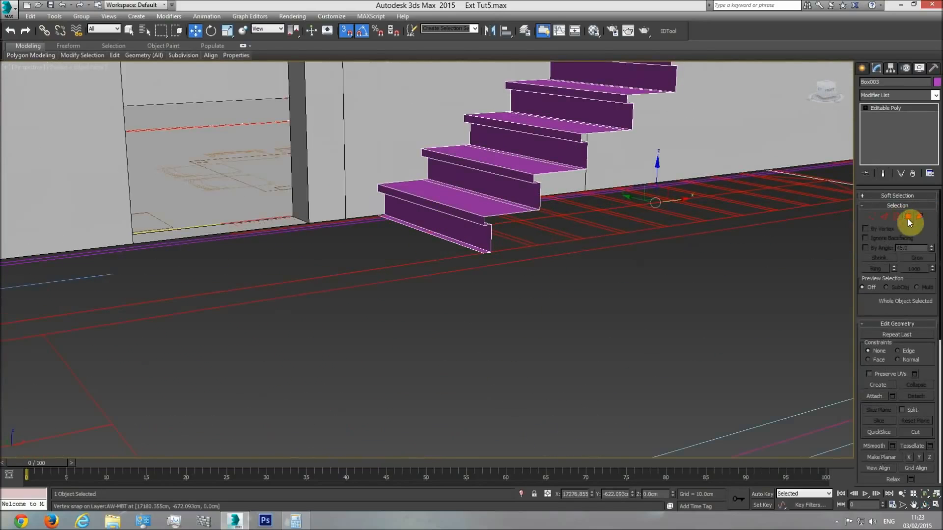
scroll(444, 301, down, 5)
middle_drag(467, 268, 471, 346)
click(926, 507)
drag(461, 277, 482, 284)
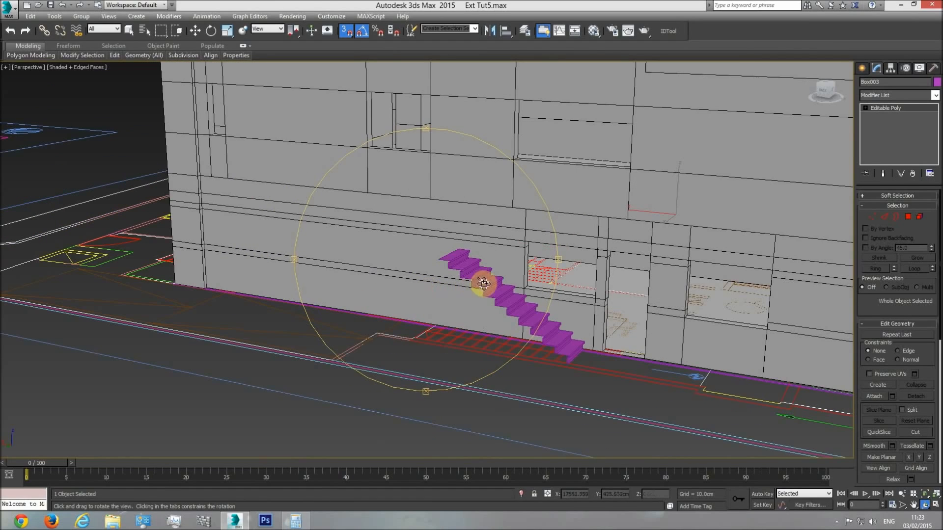
drag(427, 306, 416, 364)
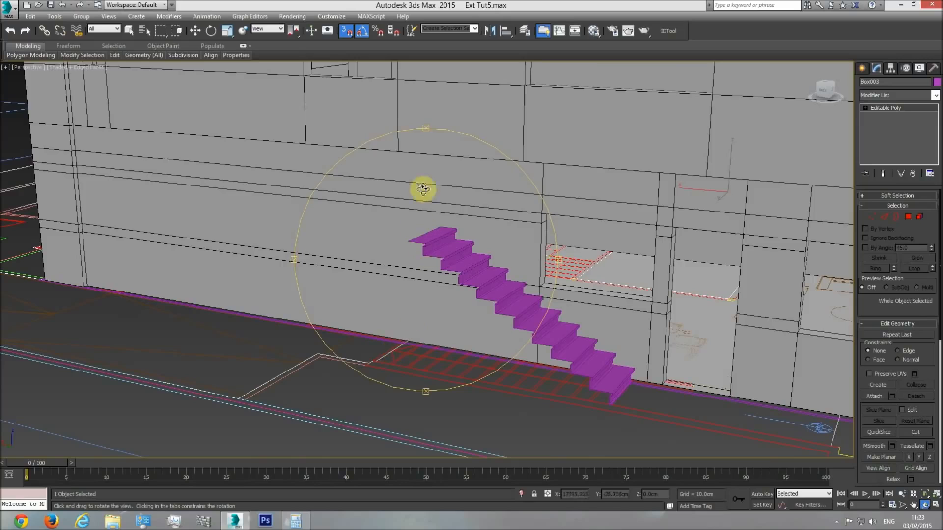
Examine the side elevation drawings in the Top view for the exterior stairs' position relative to the ground line.
key(t)
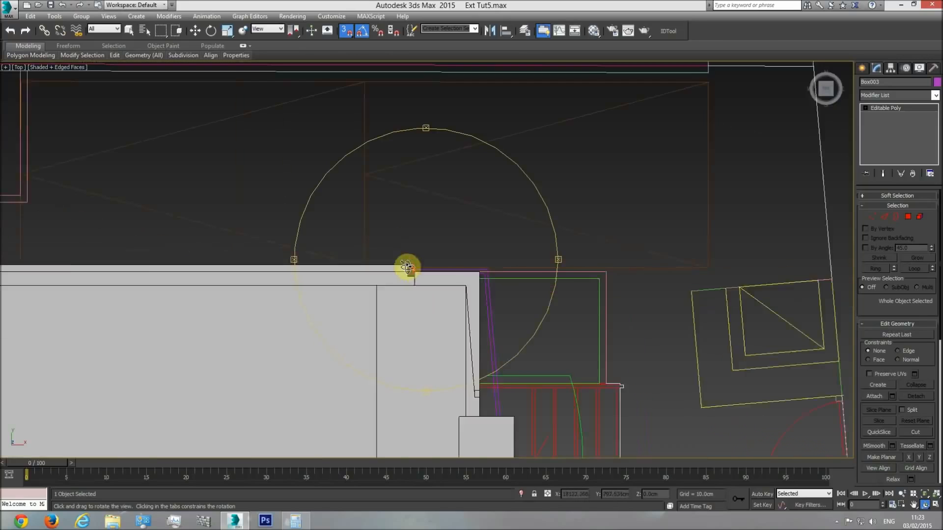
scroll(356, 278, up, 10)
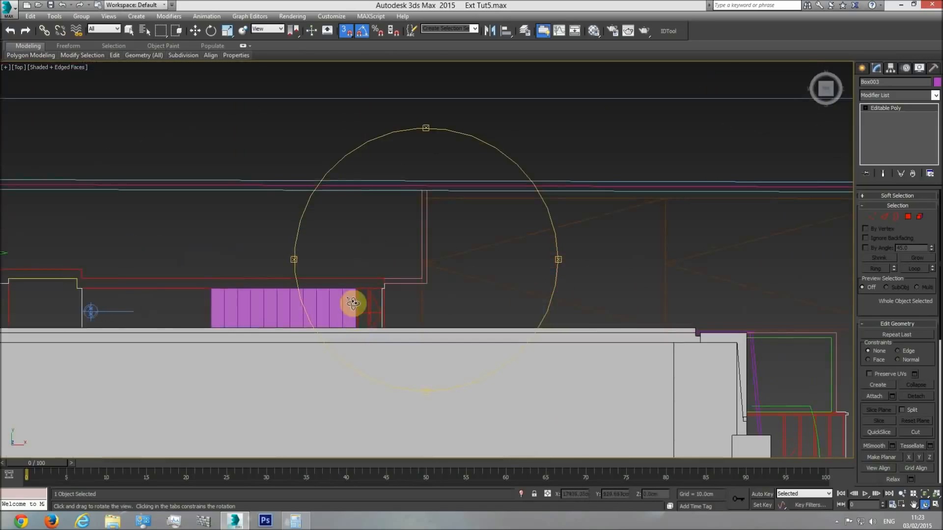
scroll(410, 288, down, 10)
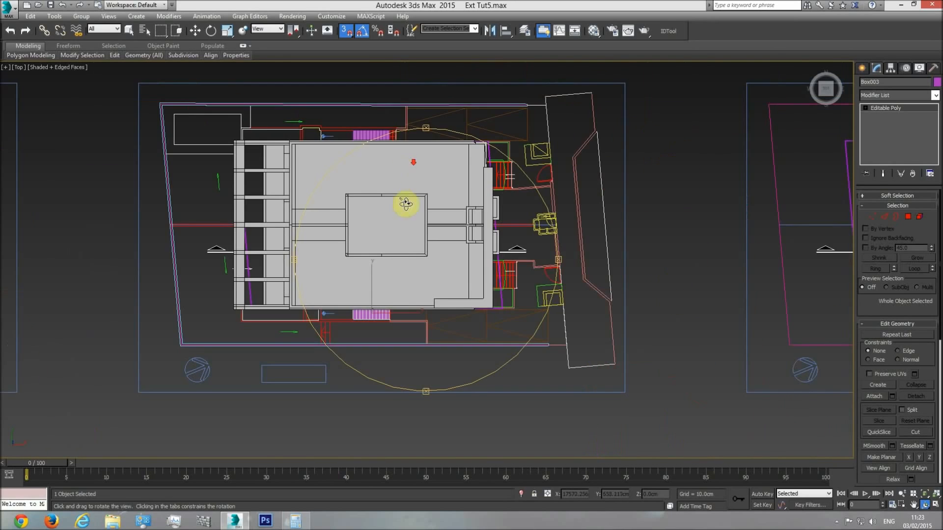
scroll(413, 237, down, 10)
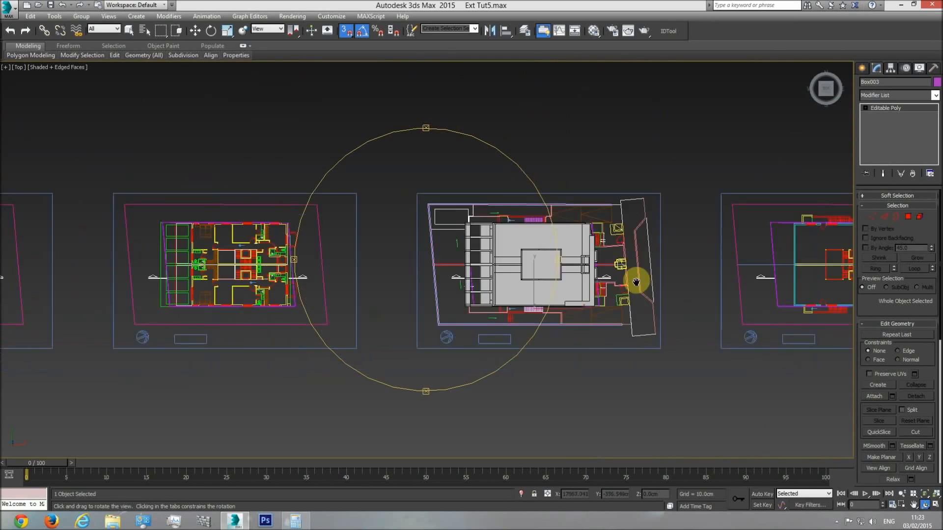
scroll(316, 290, up, 10)
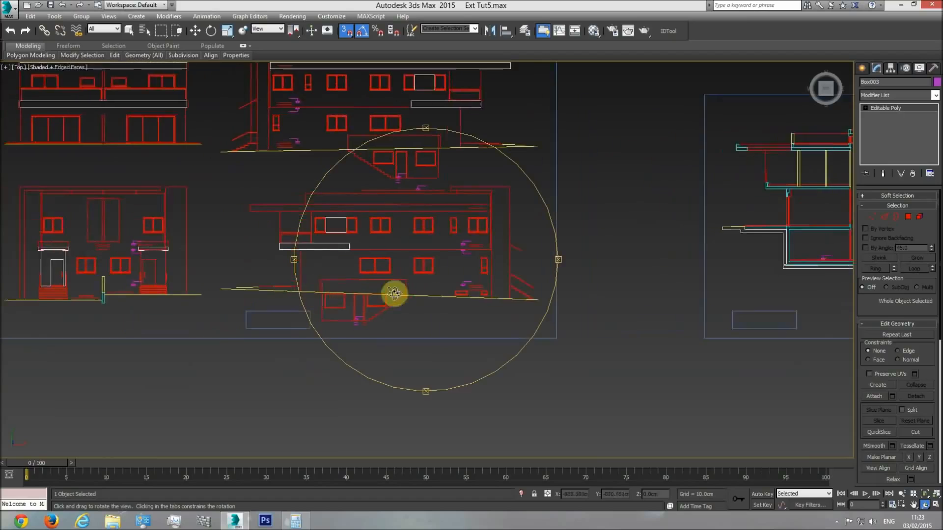
middle_drag(400, 329, 401, 364)
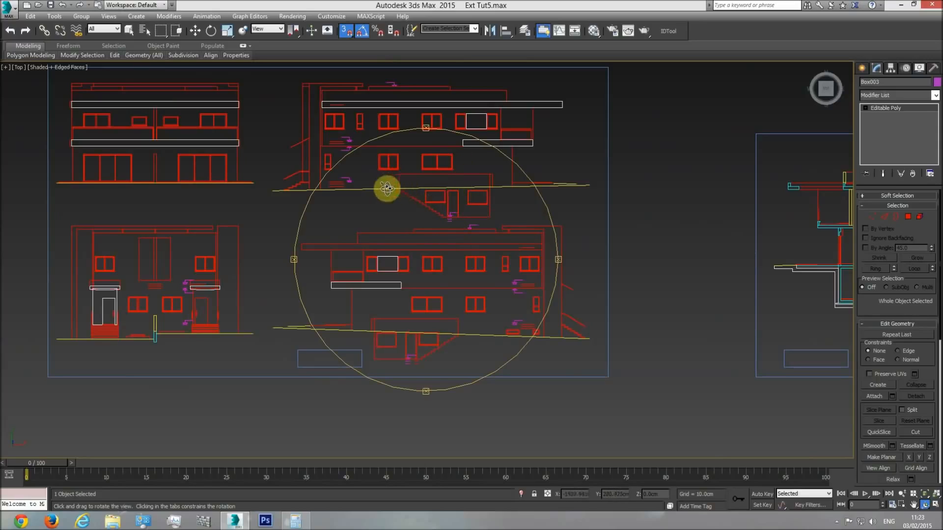
key(w)
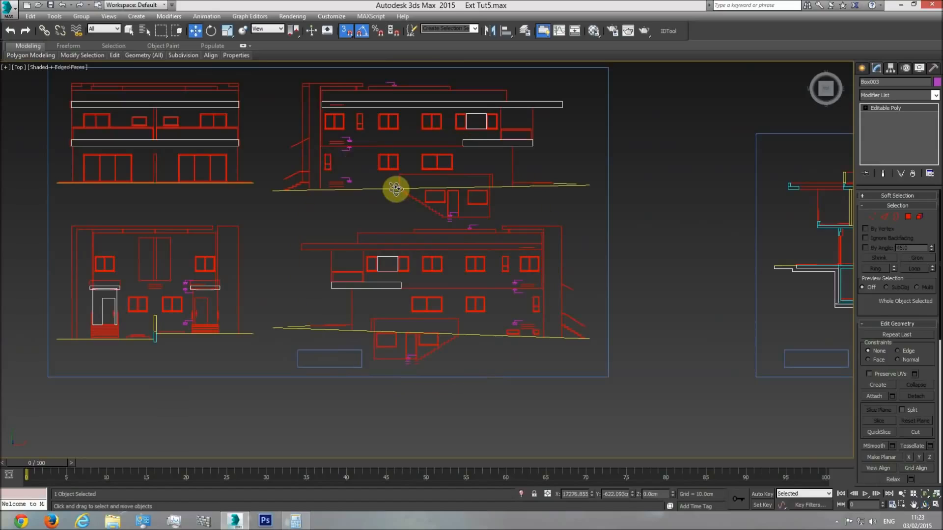
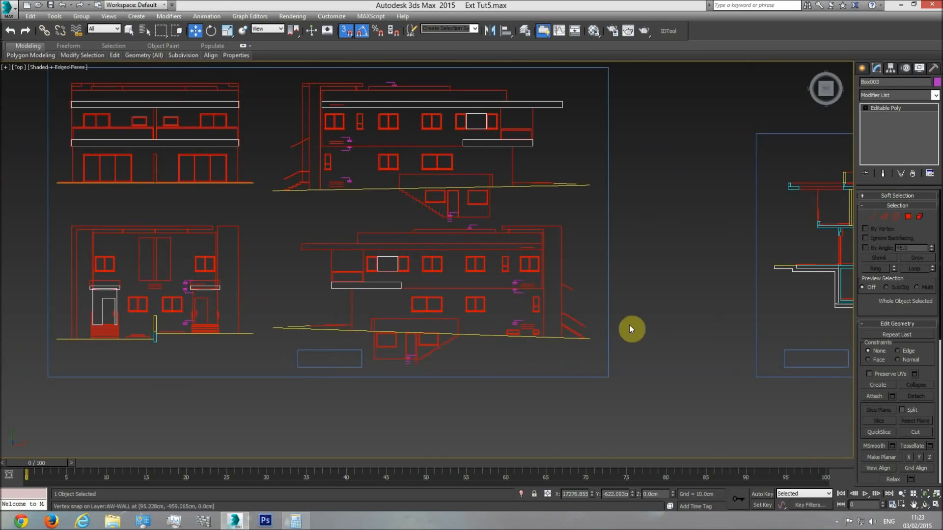
Copy the staircase on the upper long wall of the house plan along the X axis, past its upper end.
scroll(629, 325, down, 3)
middle_drag(634, 325, 462, 323)
middle_drag(612, 313, 365, 333)
scroll(364, 334, down, 2)
middle_drag(662, 360, 611, 362)
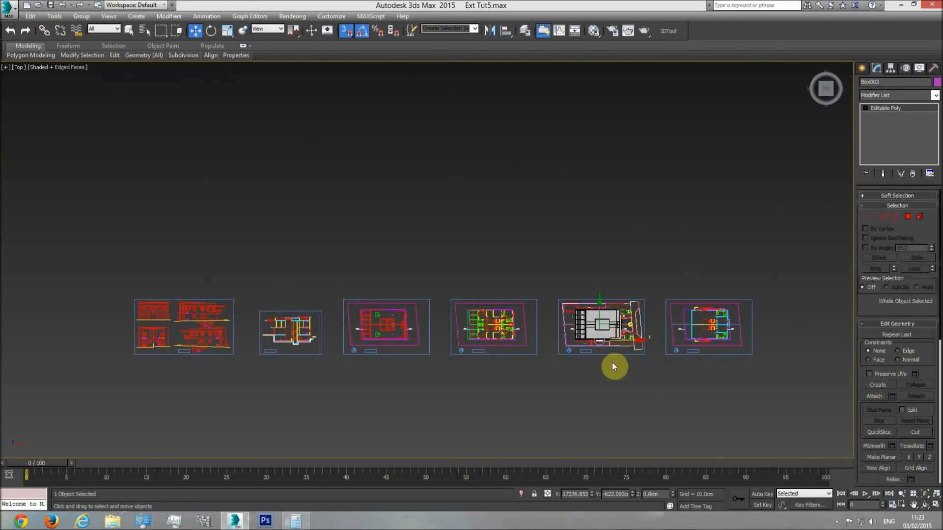
scroll(612, 363, up, 4)
scroll(554, 249, up, 3)
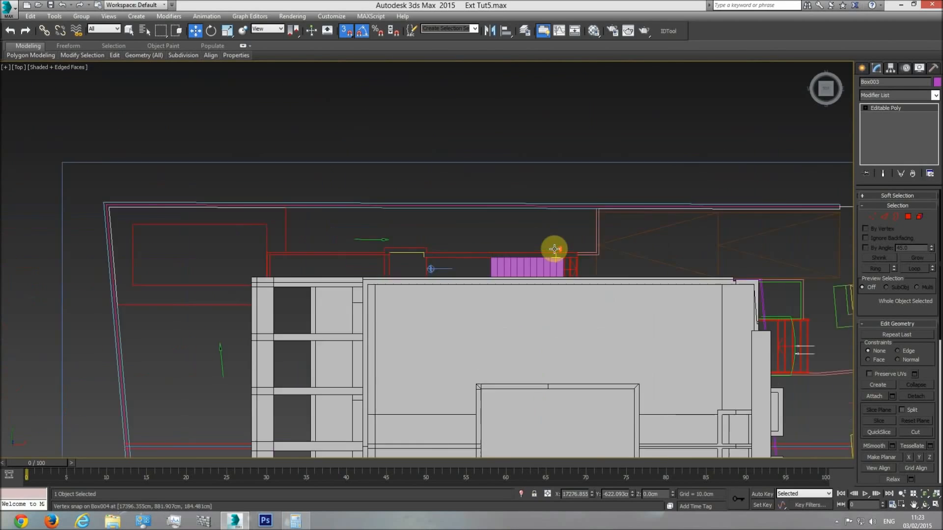
scroll(554, 249, up, 3)
click(552, 270)
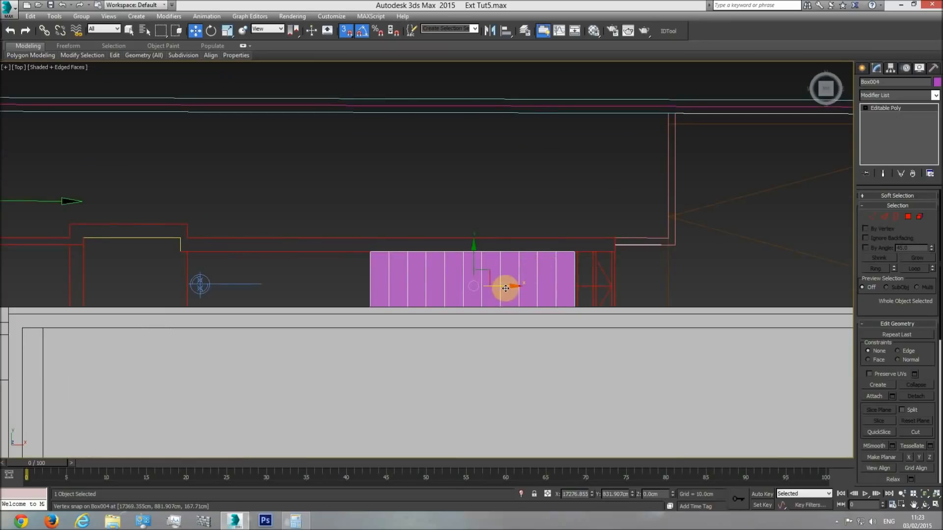
mouse_move(504, 287)
shift+mouse_down()
mouse_move(728, 270)
mouse_move(705, 278)
shift+mouse_up()
click(480, 302)
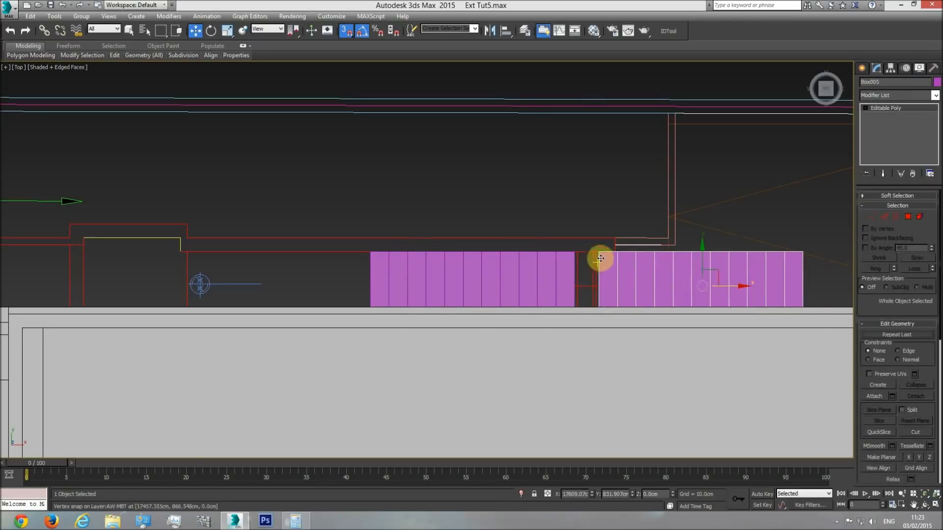
Snap the copied staircase in plan and in height onto the original's top step so the flight continues upward.
drag(599, 252, 573, 251)
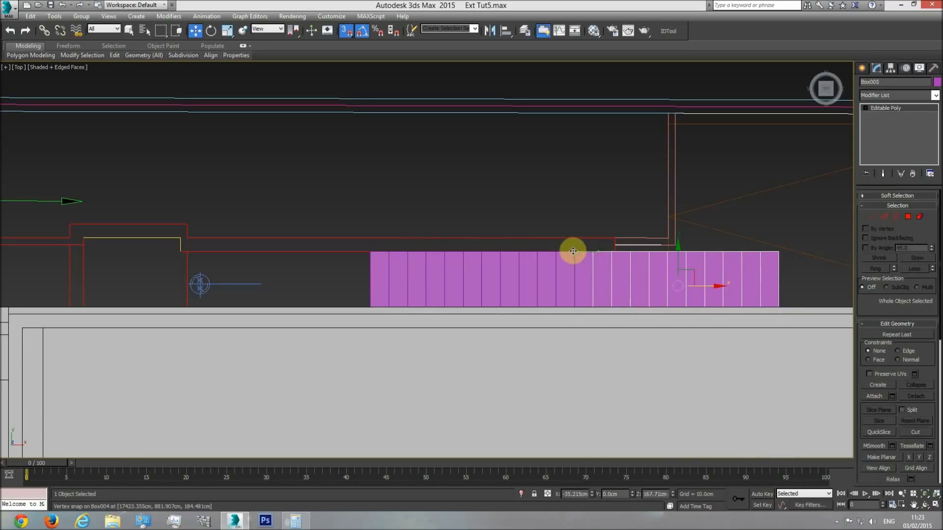
key(p)
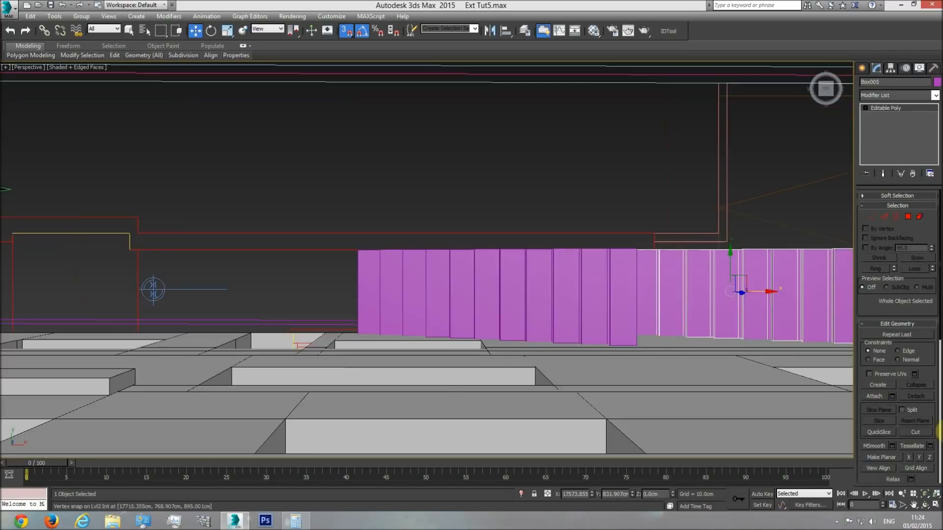
click(925, 504)
drag(503, 286, 448, 298)
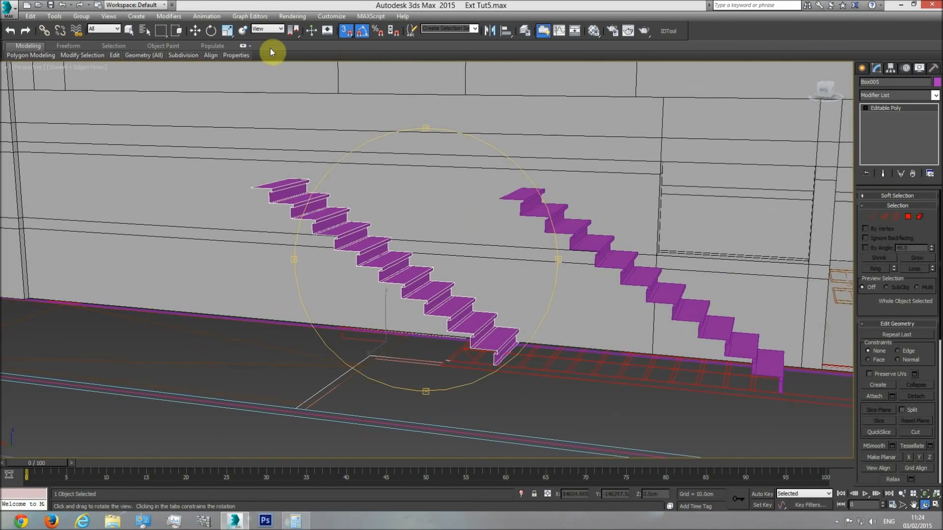
click(196, 31)
drag(383, 315, 423, 129)
scroll(513, 171, up, 3)
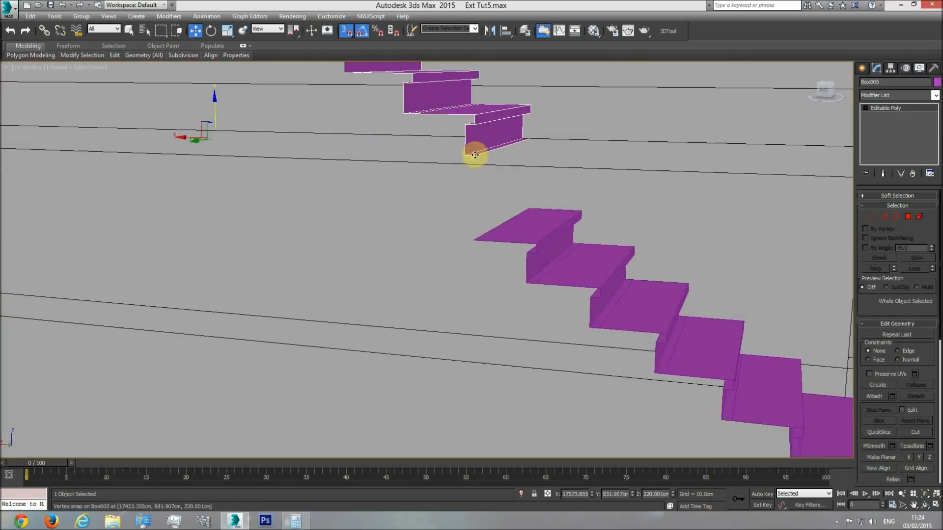
drag(475, 154, 476, 242)
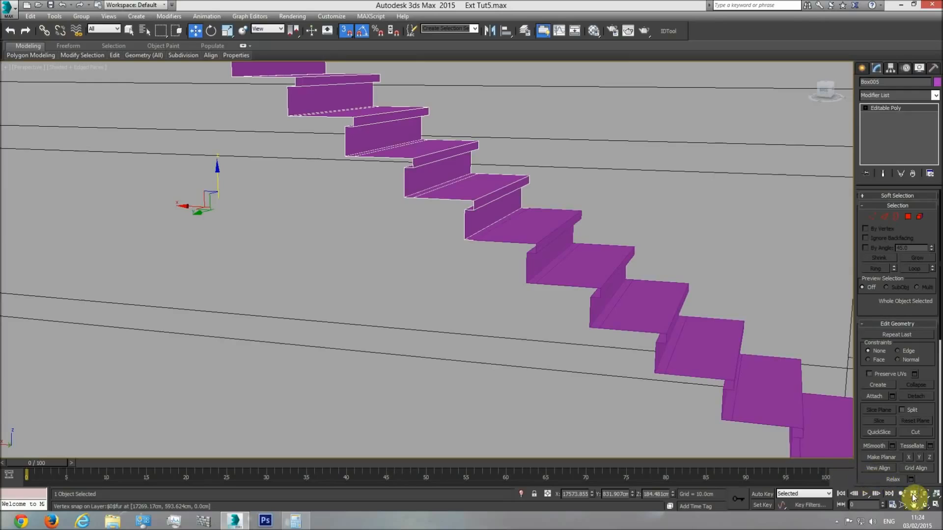
Select the copied staircase's polygons beyond its two lowest steps in the Top view and delete them.
key(t)
key(F3)
scroll(587, 284, up, 5)
scroll(555, 309, up, 2)
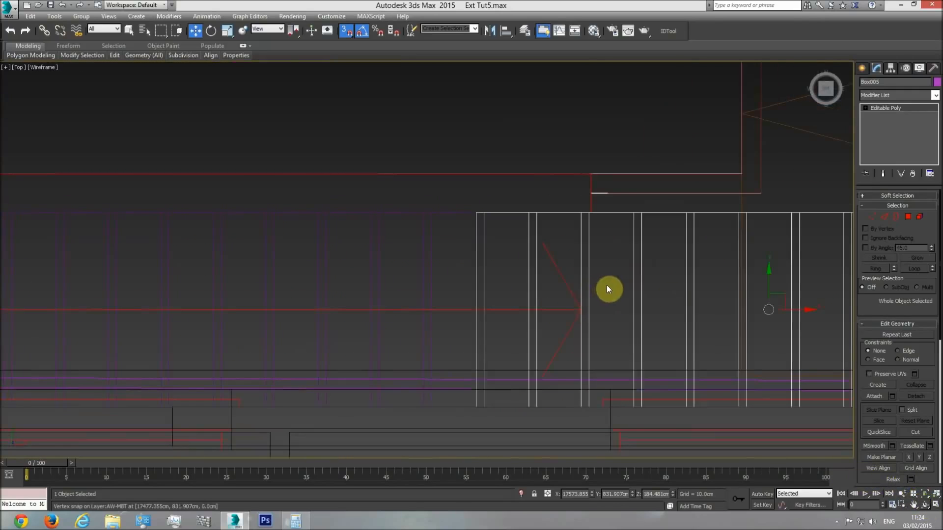
drag(768, 279, 764, 243)
key(ctrl+z)
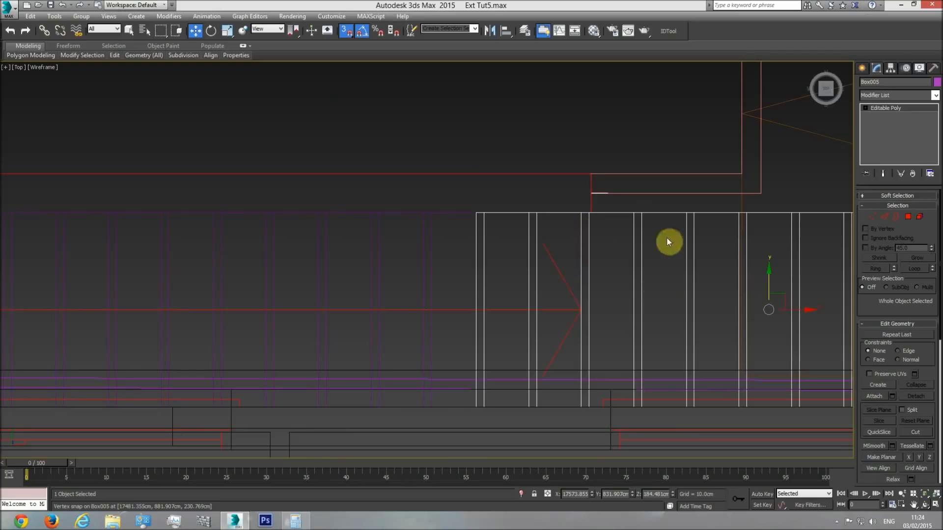
click(908, 216)
scroll(707, 242, down, 3)
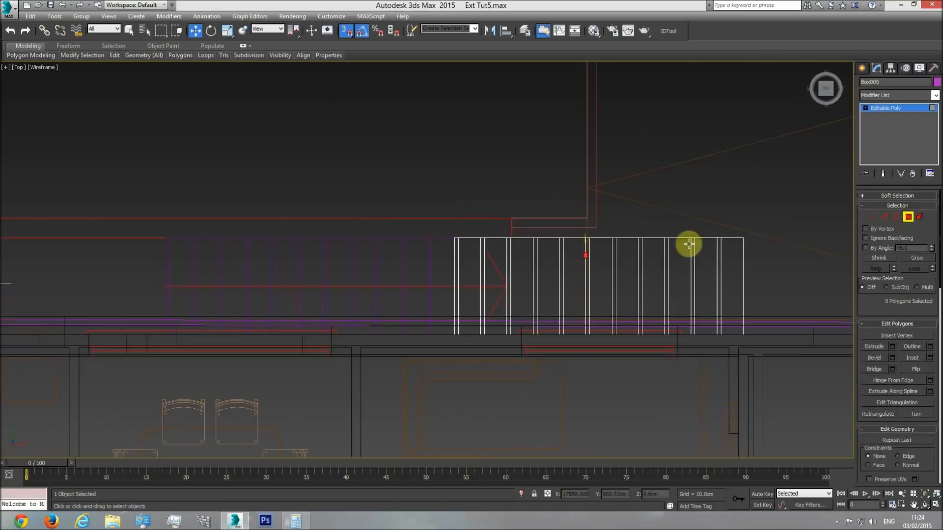
drag(529, 368, 528, 369)
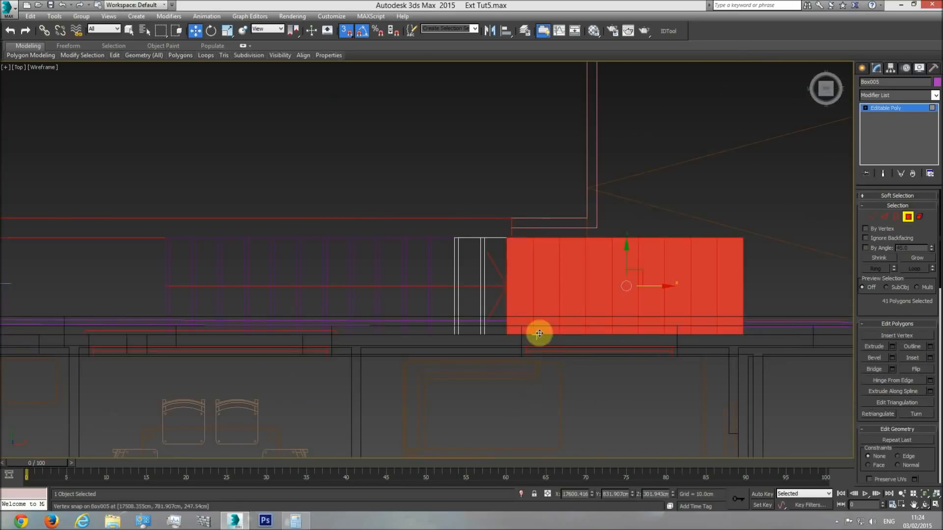
key(Delete)
Try to delete the leftover nosing and riser faces at the upper end of the shortened copy.
key(p)
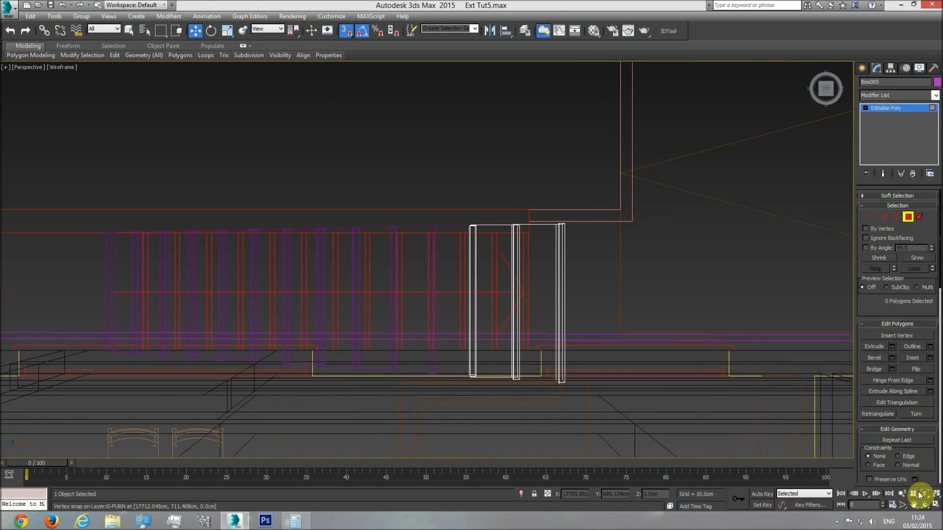
click(925, 505)
mouse_move(439, 280)
mouse_down()
mouse_move(494, 265)
mouse_move(573, 221)
mouse_move(482, 294)
mouse_up()
key(F3)
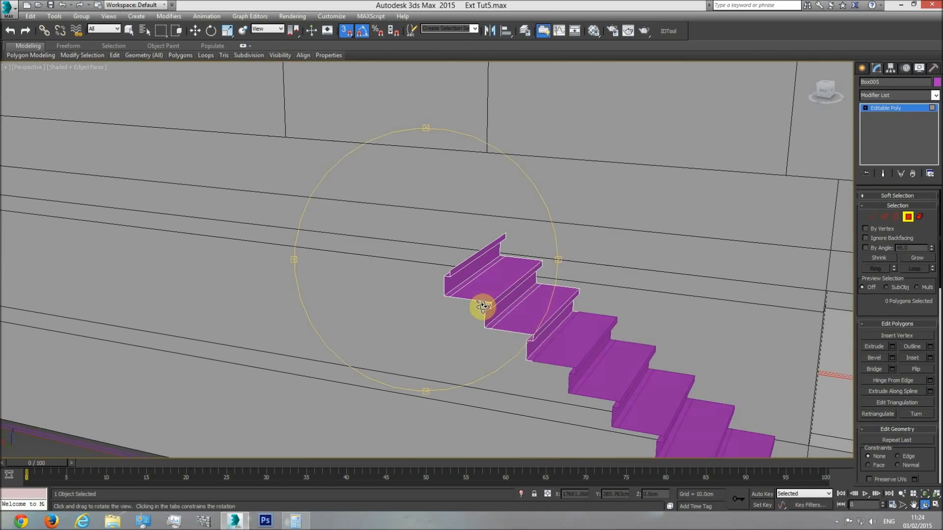
right_click(480, 294)
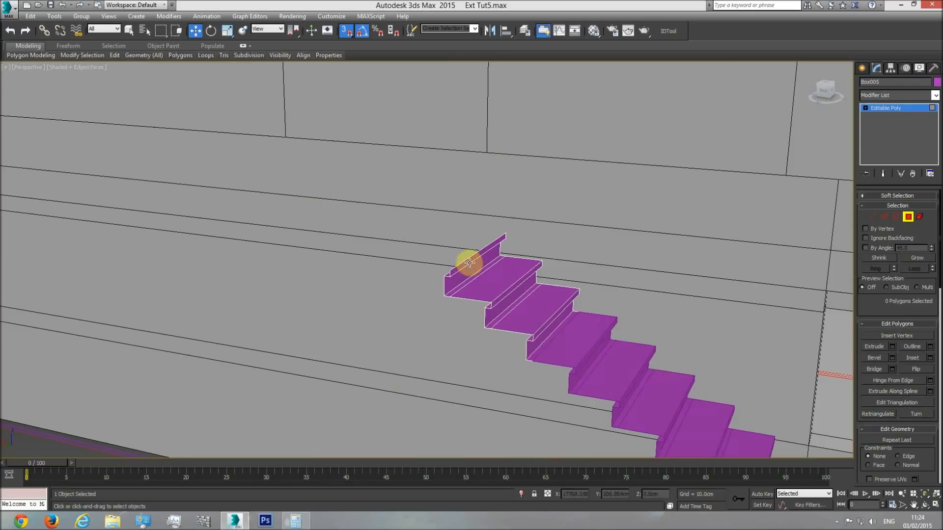
click(466, 262)
key(Delete)
click(451, 276)
key(Delete)
click(452, 279)
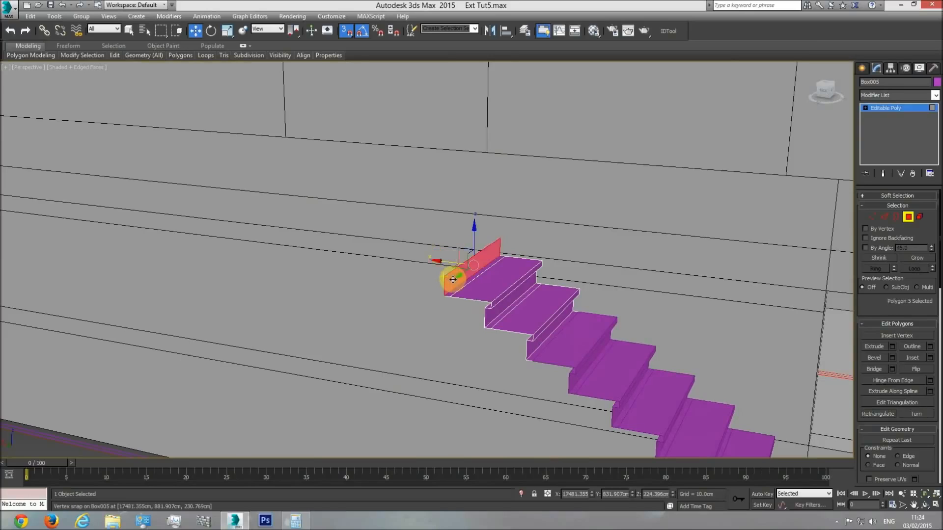
key(Delete)
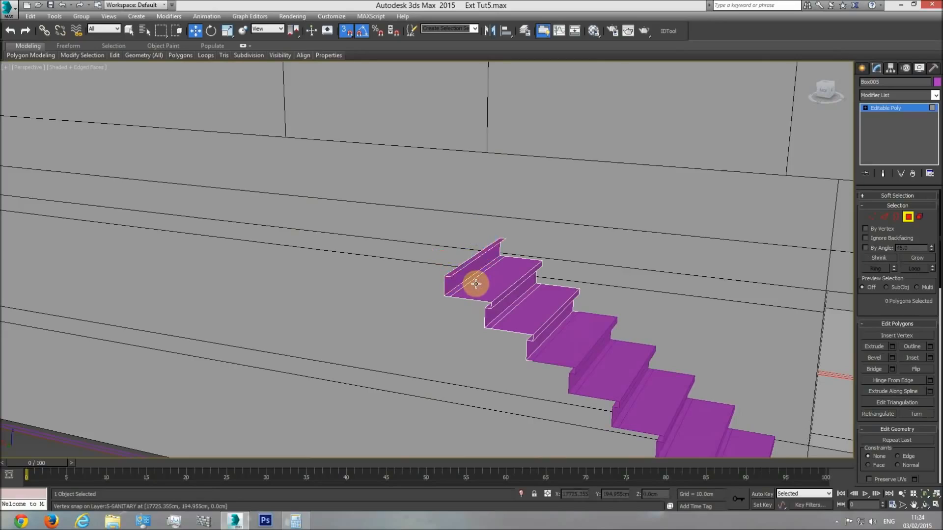
Undo the polygon deletions, drop the tread above the top riser from the selection and delete the remaining upper steps.
key(ctrl+z)
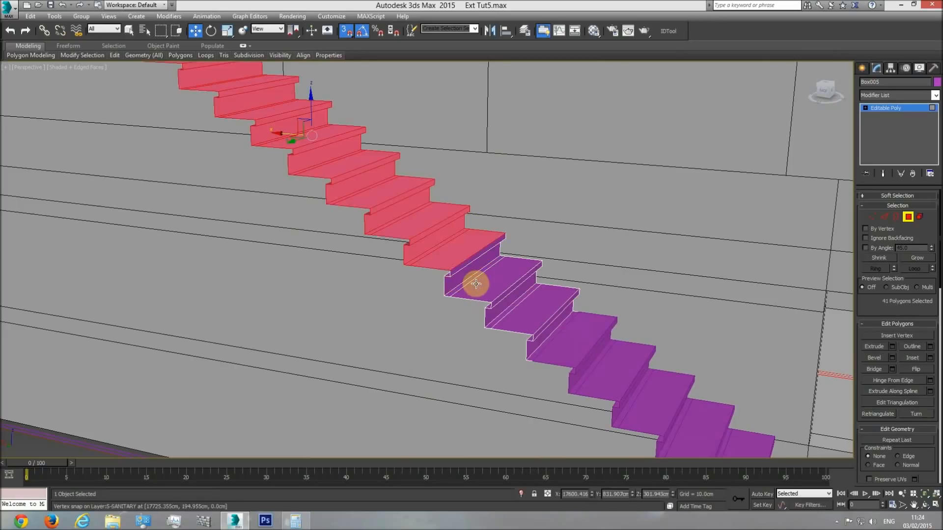
alt+click(449, 256)
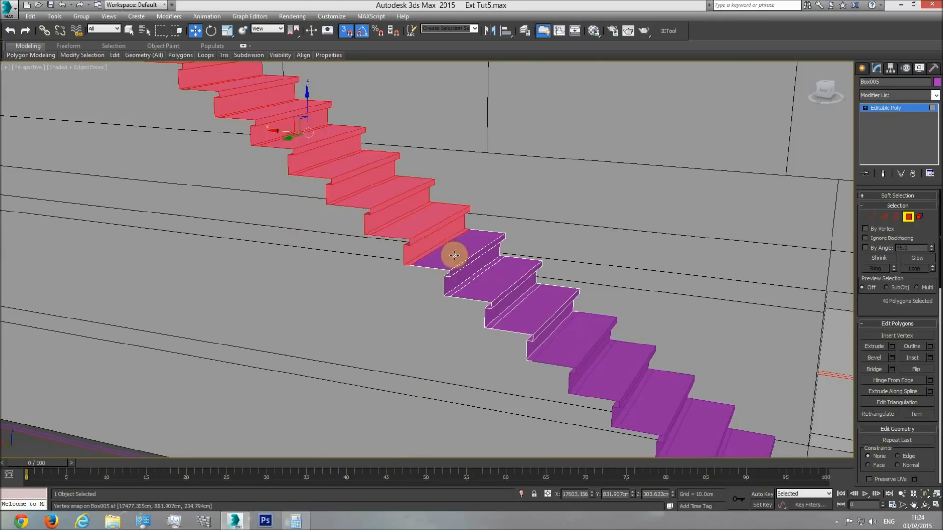
key(Delete)
click(911, 107)
scroll(505, 242, down, 5)
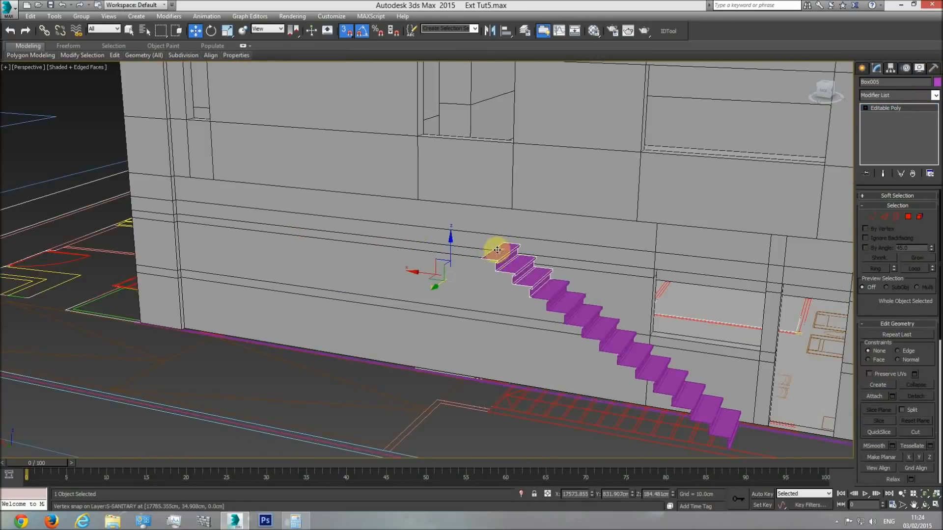
Select the original staircase below the added steps and rename it "stares left side".
click(925, 505)
drag(535, 286, 301, 150)
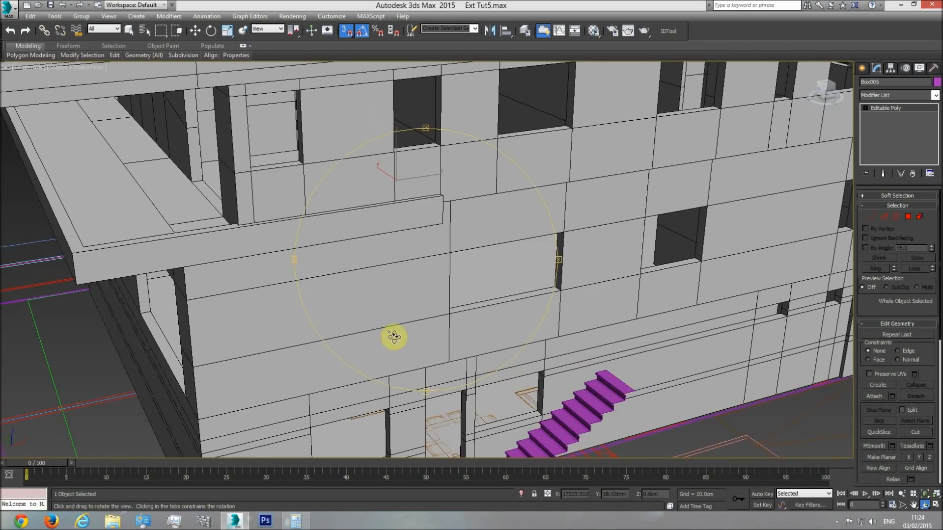
drag(391, 337, 455, 298)
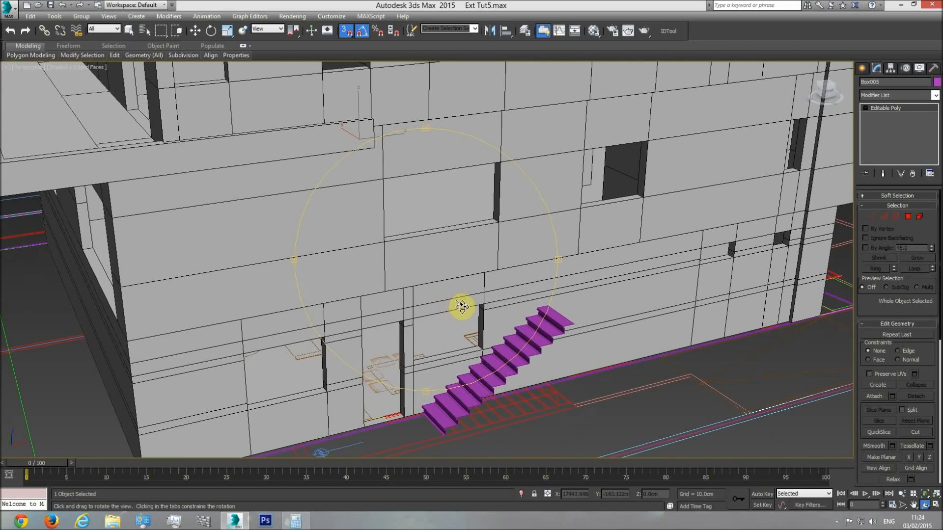
drag(467, 288, 391, 213)
right_click(390, 213)
click(386, 201)
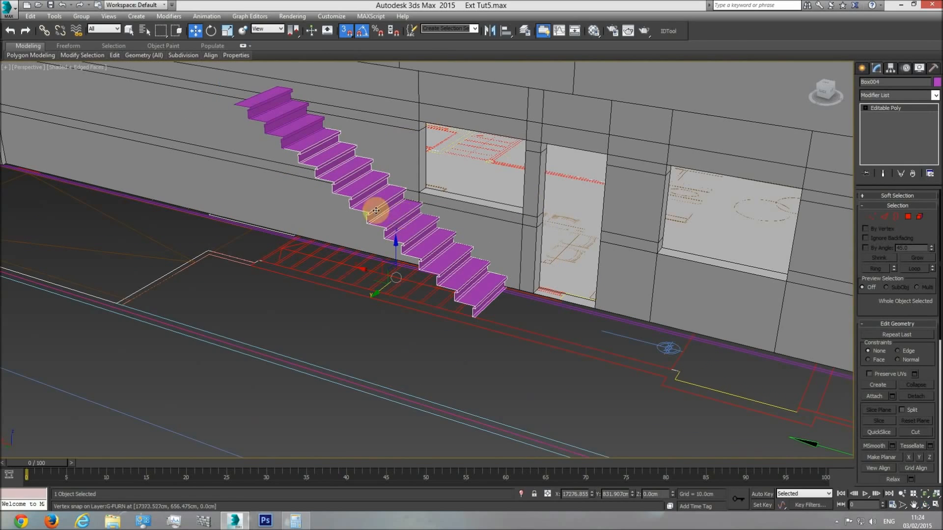
click(890, 81)
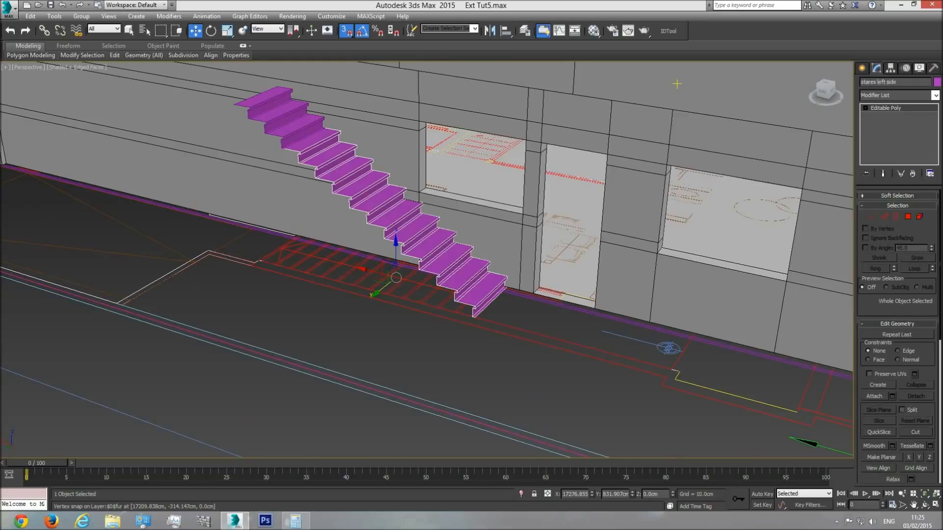
Attach the added upper steps to the left-side staircase and weld all of its vertices.
click(875, 396)
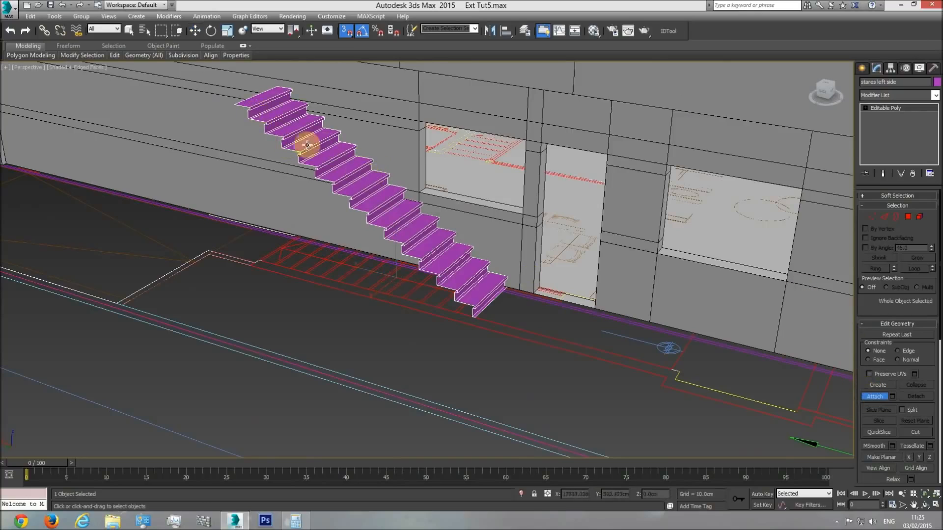
right_click(321, 161)
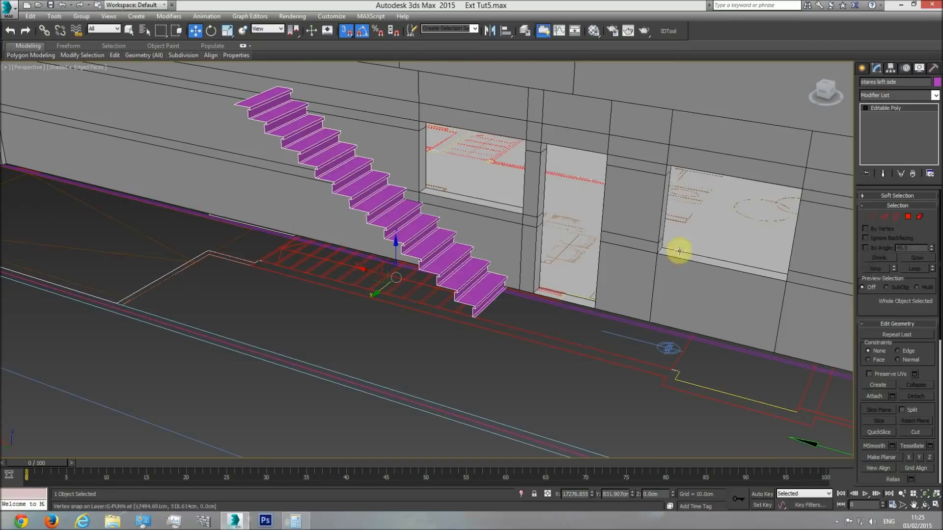
click(872, 217)
drag(267, 176, 315, 114)
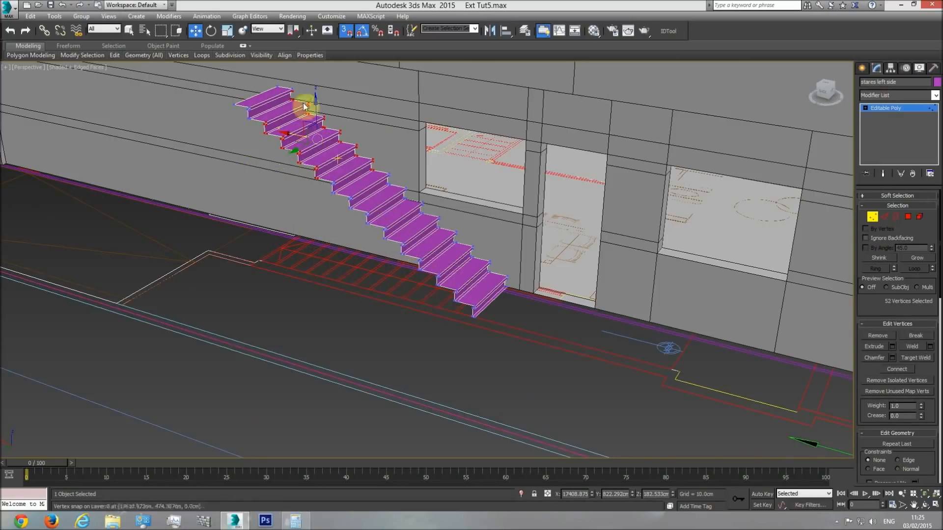
drag(217, 80, 487, 322)
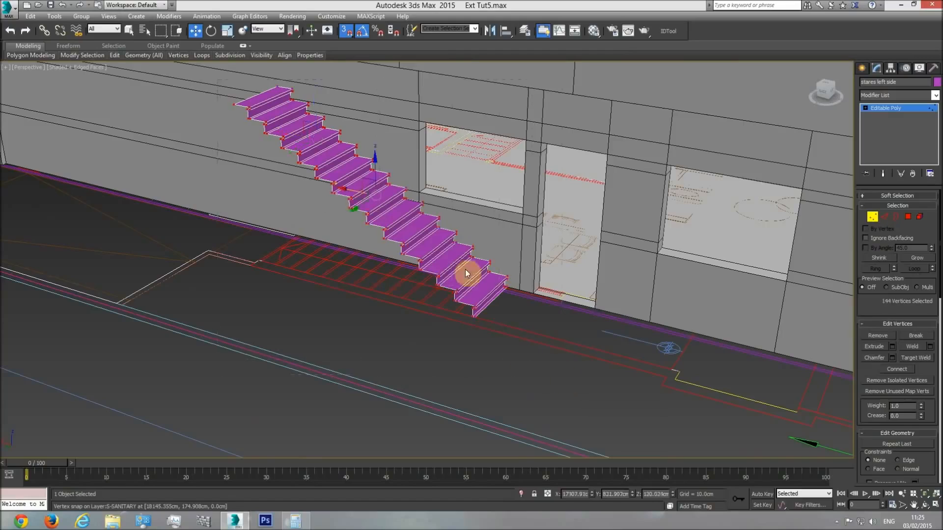
click(911, 346)
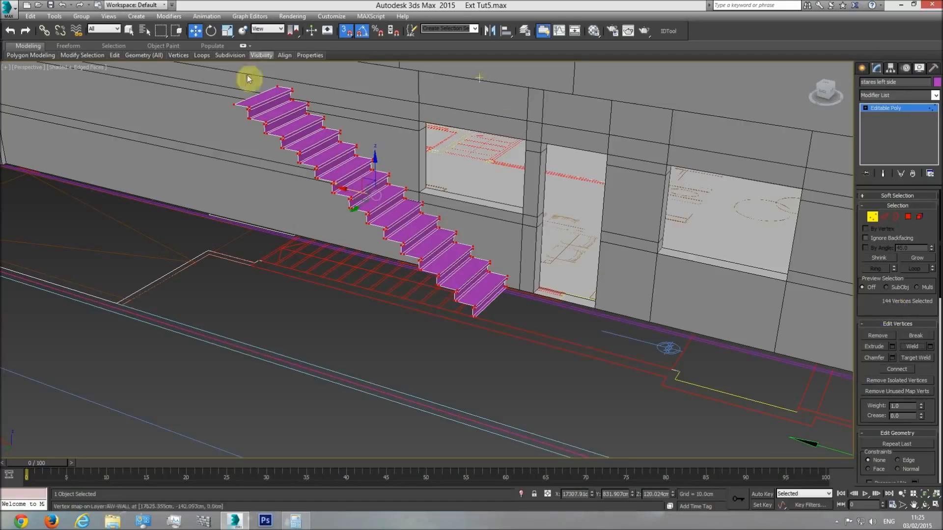
click(912, 347)
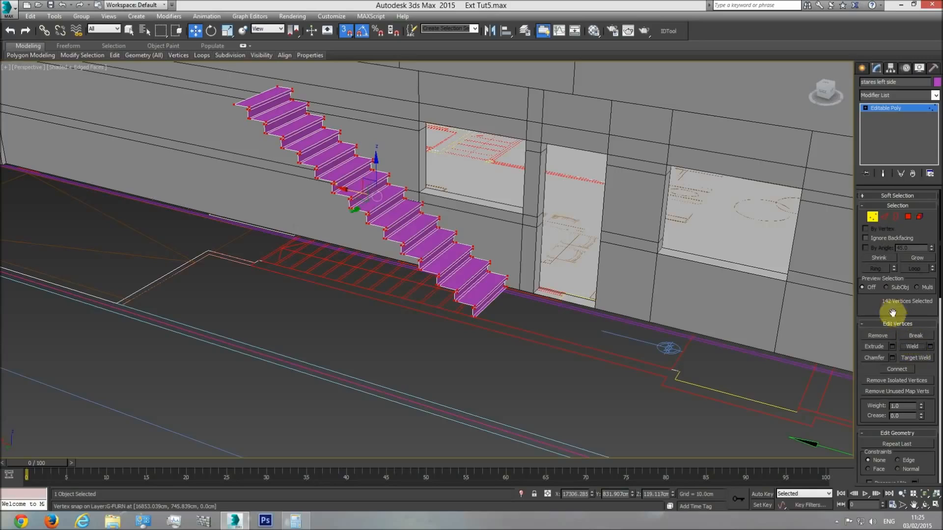
click(915, 109)
Select the staircase on the opposite side of the house and rename it "stares right side".
middle_drag(390, 210, 420, 273)
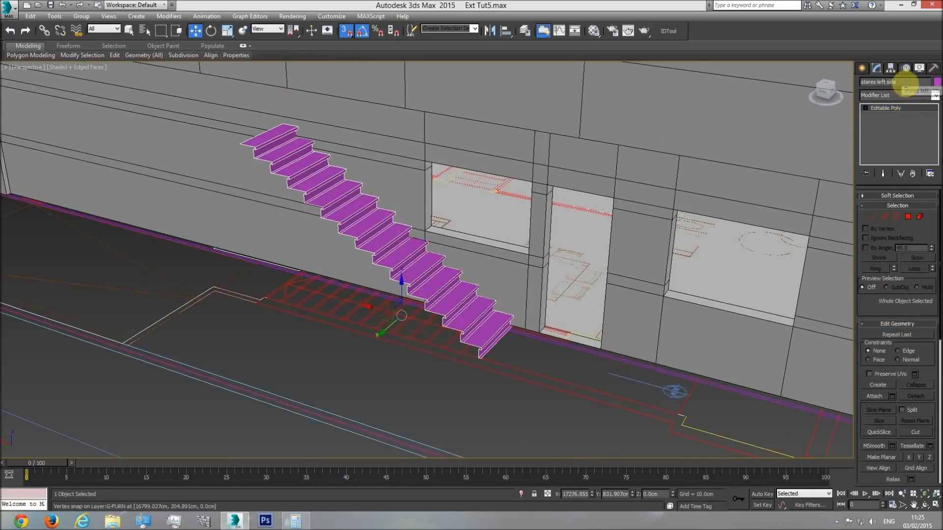
click(907, 82)
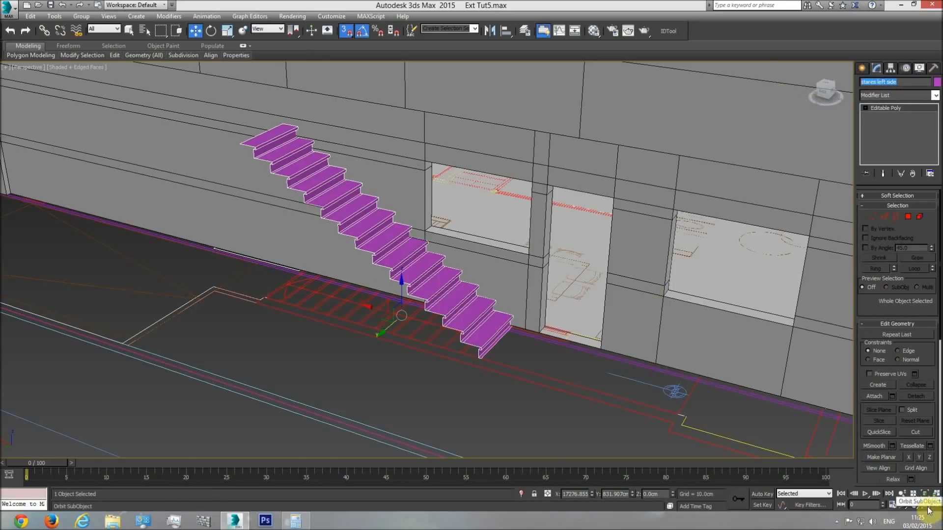
click(926, 506)
drag(543, 295, 468, 299)
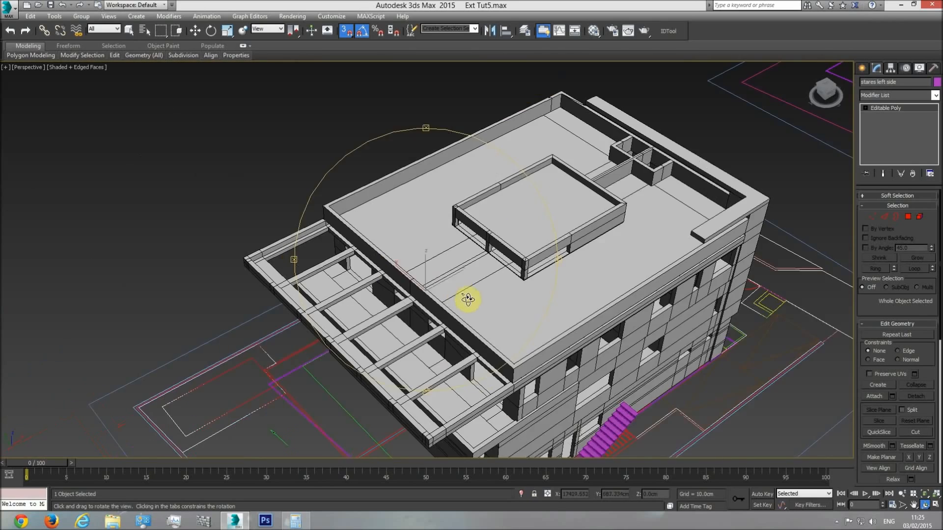
middle_drag(578, 409, 421, 311)
right_click(432, 316)
click(468, 328)
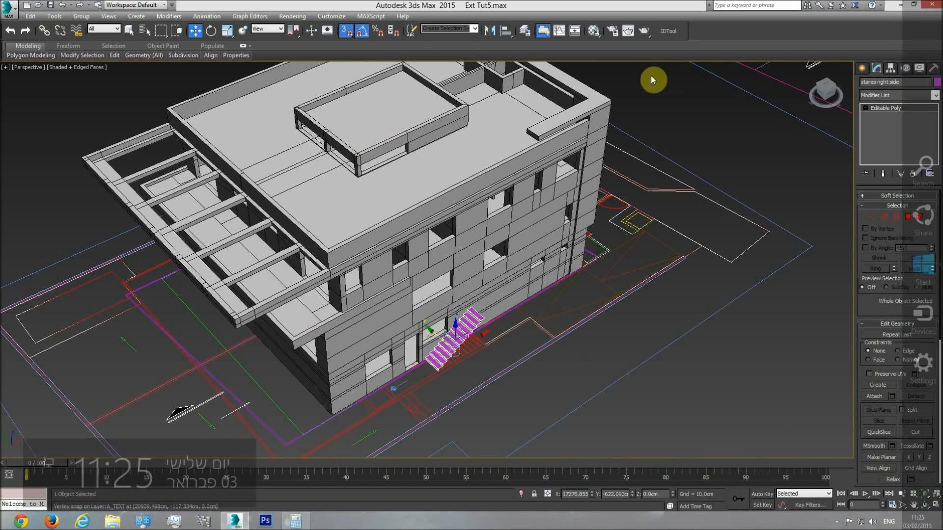
Add the left-side staircase to the selection and set the object color of both side staircases to black.
click(926, 505)
drag(491, 256, 281, 376)
ctrl+click(281, 376)
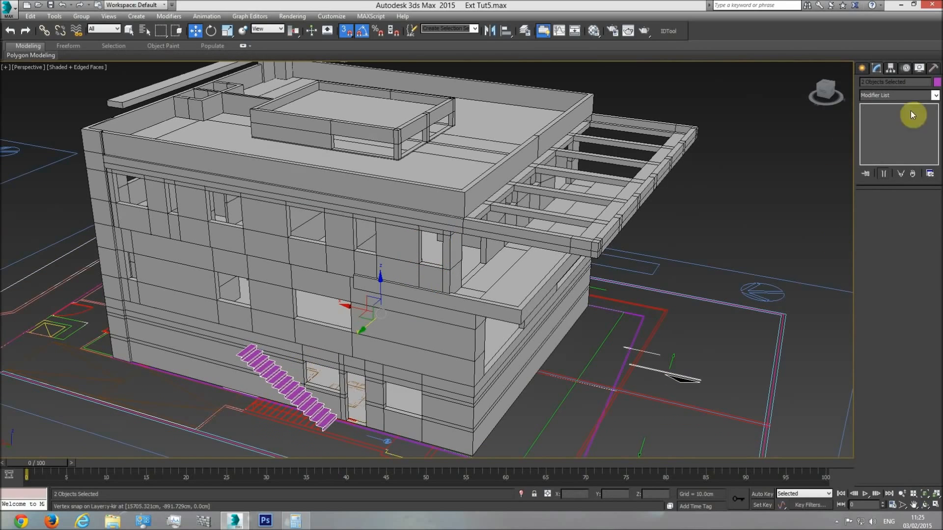
click(936, 81)
click(722, 273)
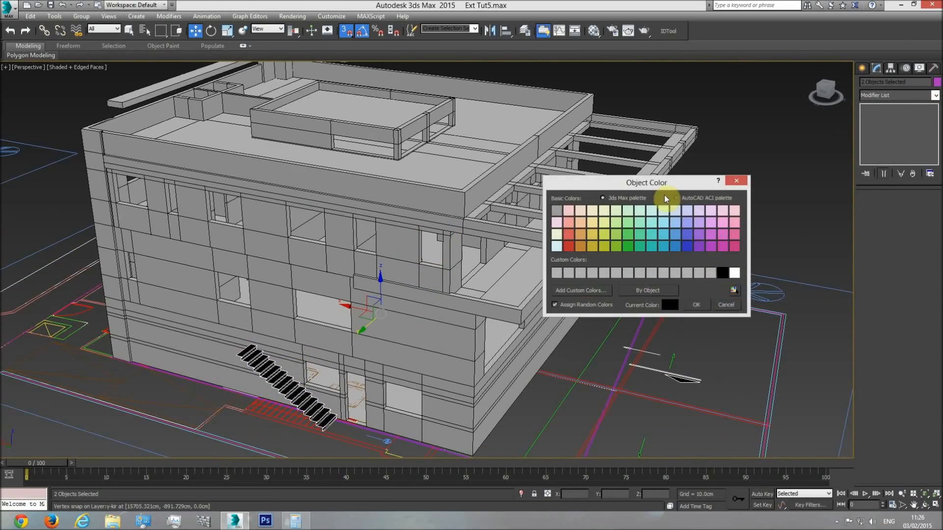
click(696, 305)
Assign the "base" material to both selected side staircases and clear the selection.
click(593, 30)
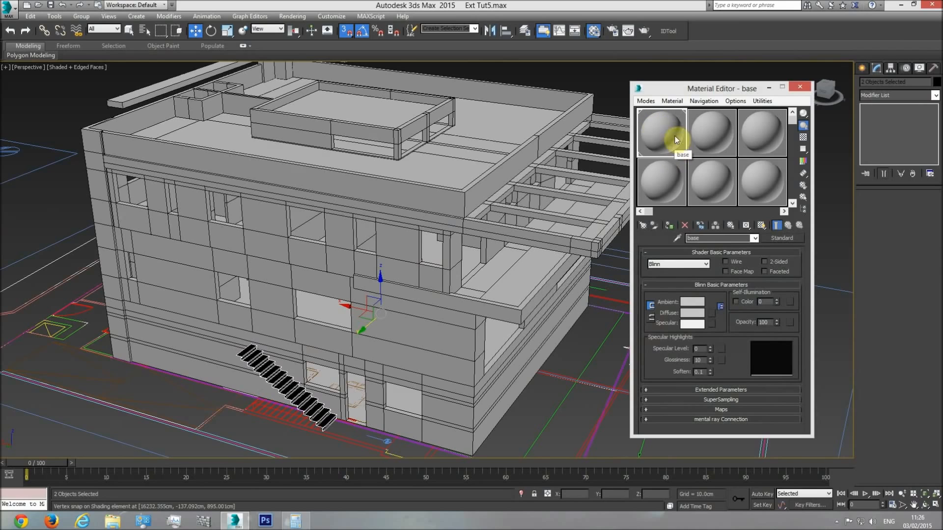
click(668, 226)
click(802, 89)
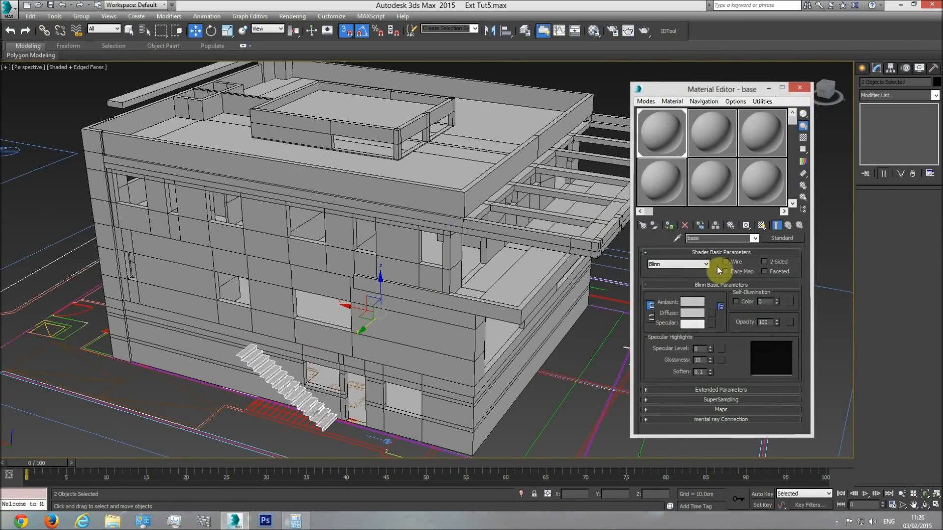
click(925, 505)
drag(388, 254, 406, 244)
click(611, 293)
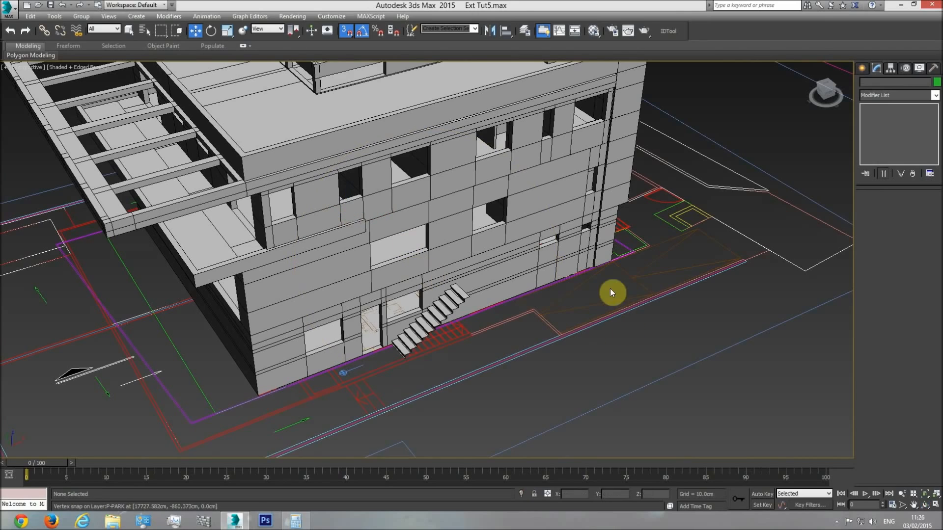
Examine the front entrance stairs and window wells on the house model and in the front elevation drawing.
click(925, 506)
drag(510, 267, 488, 329)
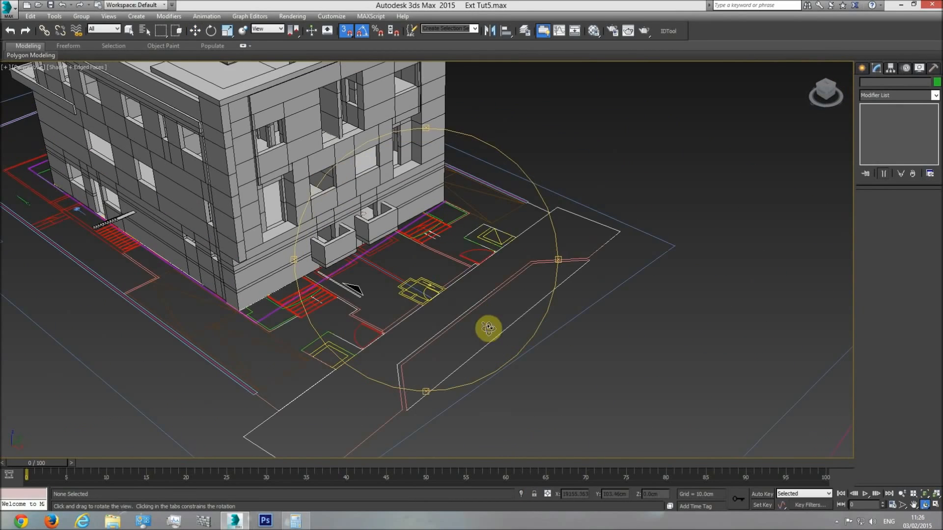
drag(359, 315, 426, 312)
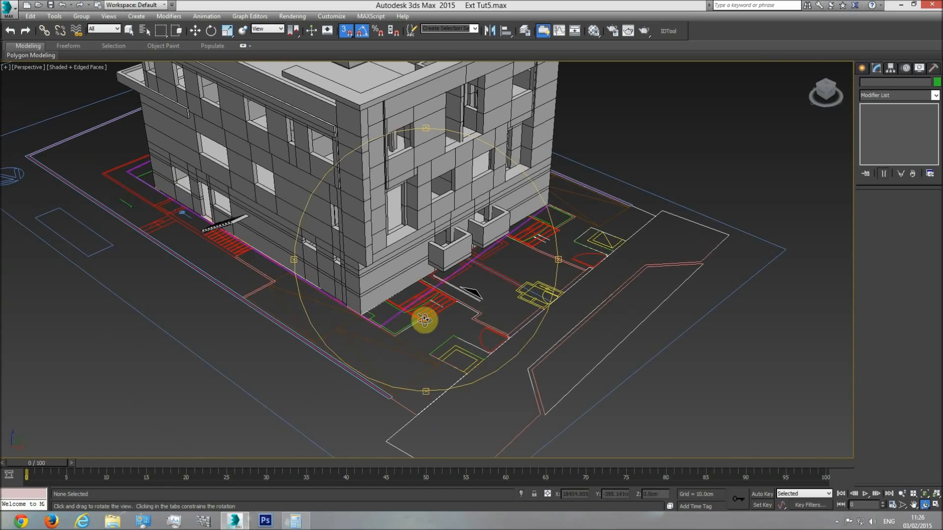
scroll(442, 299, up, 3)
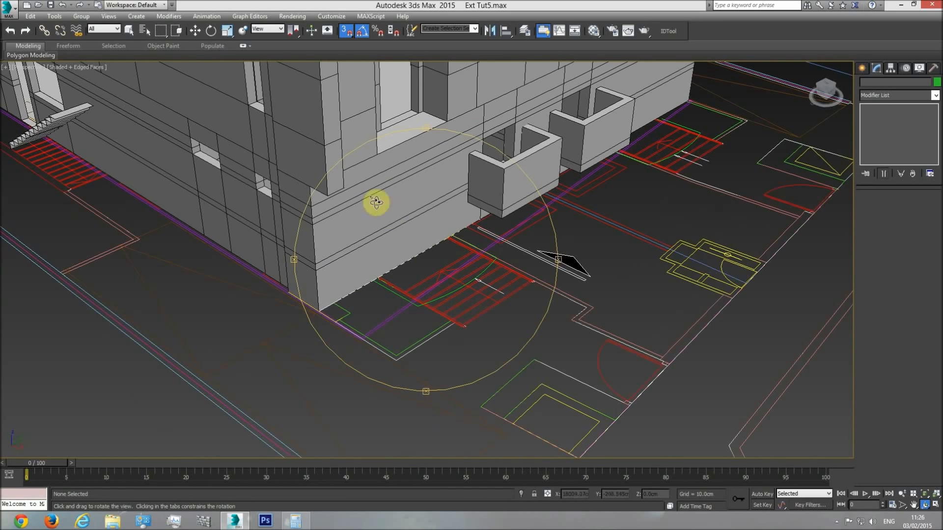
drag(465, 217, 326, 126)
drag(360, 200, 398, 248)
middle_drag(347, 278, 515, 318)
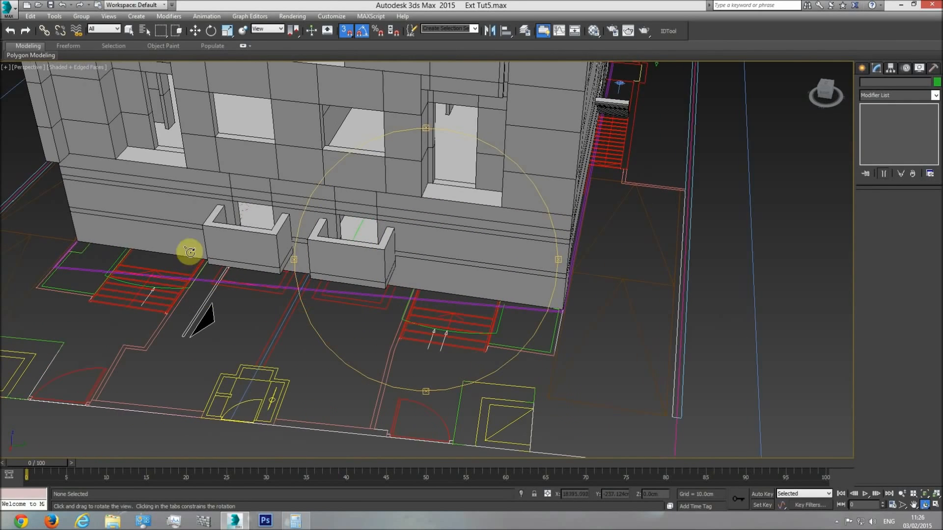
middle_drag(483, 276, 496, 287)
scroll(496, 287, down, 4)
key(t)
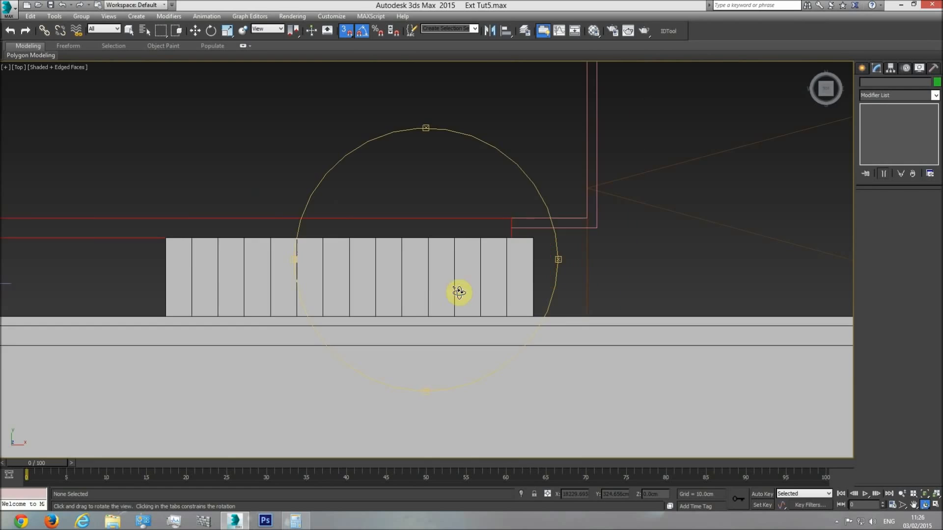
scroll(353, 347, up, 10)
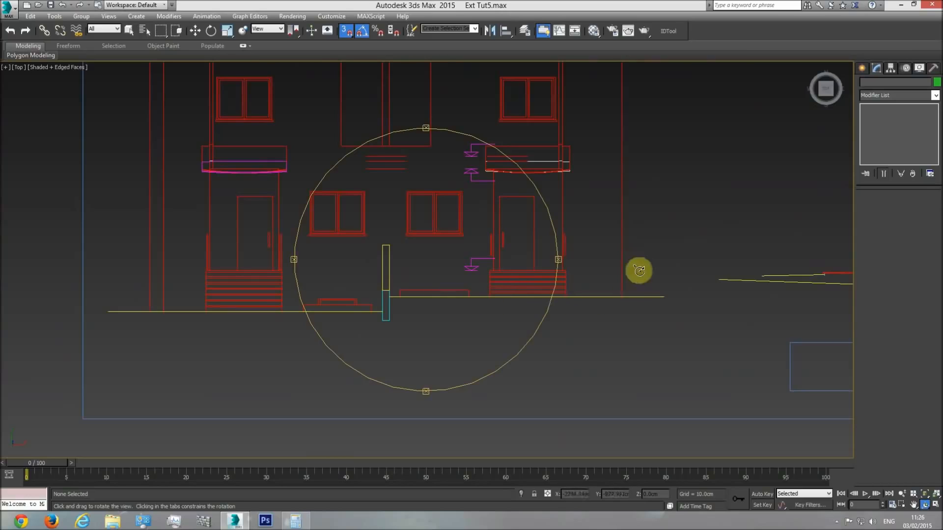
middle_drag(442, 298, 466, 293)
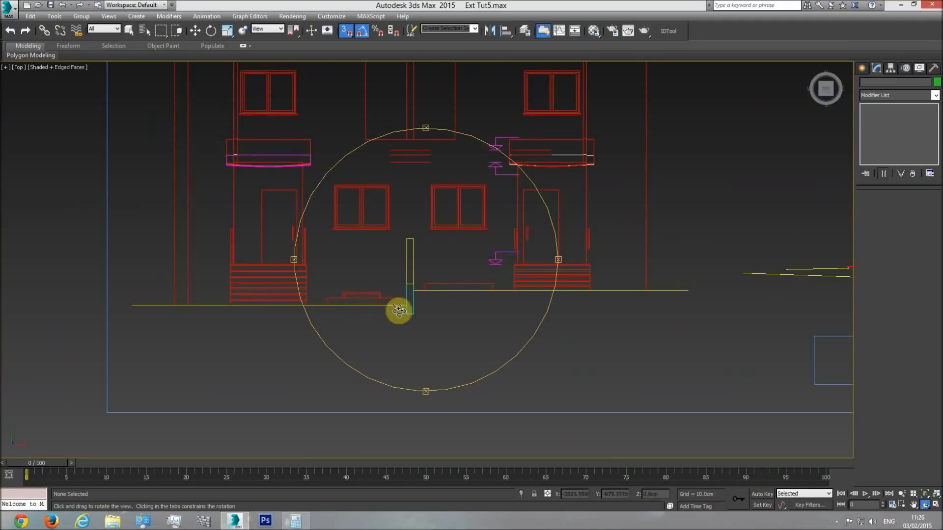
drag(396, 307, 400, 311)
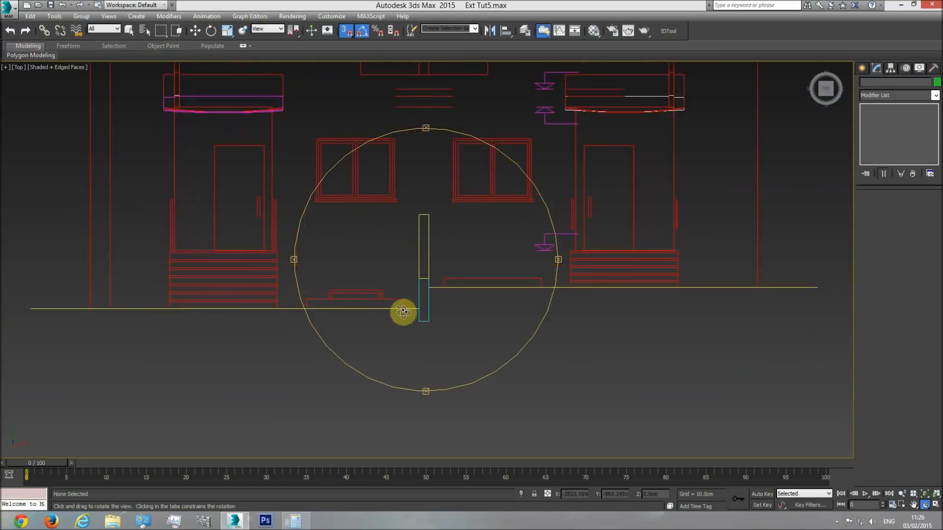
Measure the height difference between the two window-well walls on the front elevation with a temporary box, and remove it.
click(863, 72)
click(879, 131)
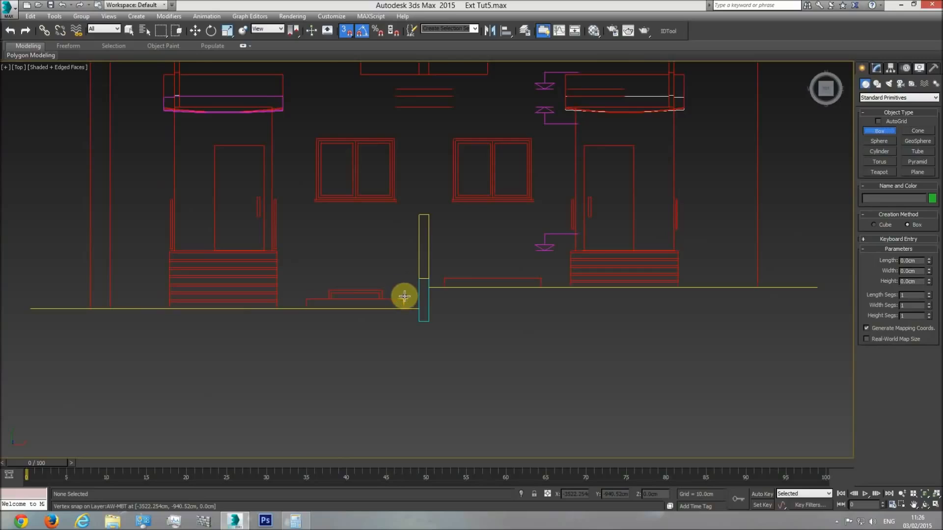
drag(403, 296, 444, 266)
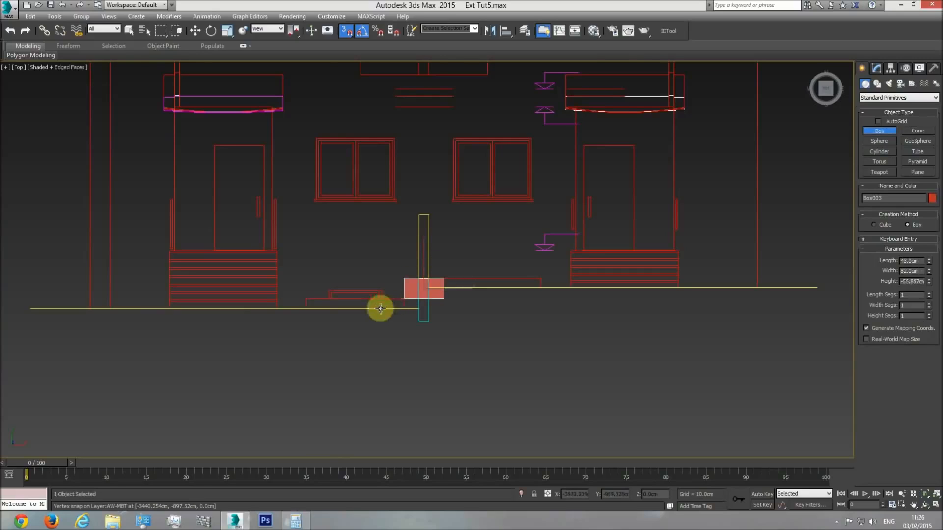
click(456, 239)
drag(928, 271, 921, 225)
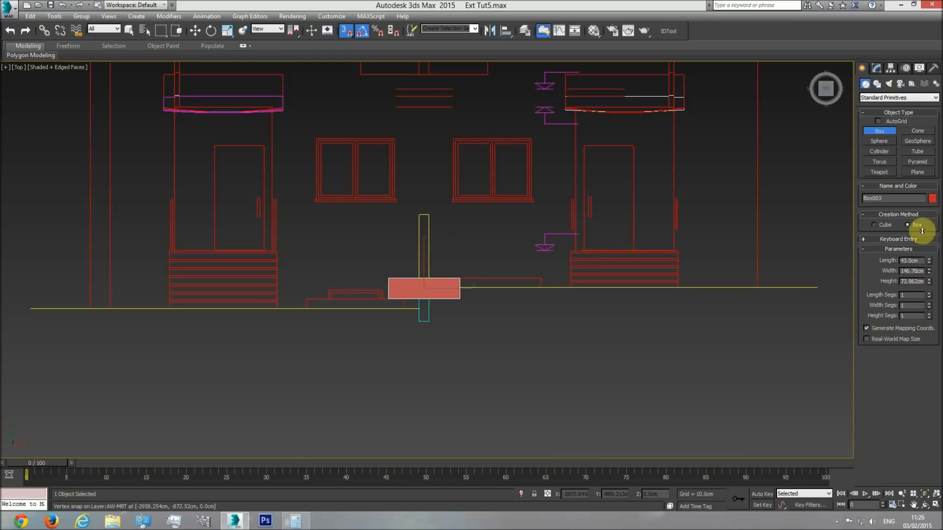
key(ctrl+z)
drag(929, 261, 926, 214)
key(ctrl+z)
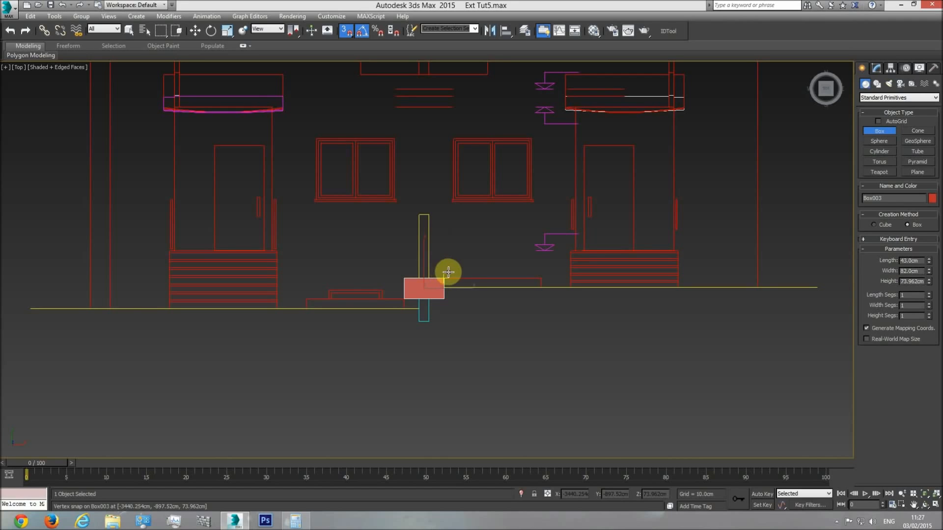
key(ctrl+z)
Select the window-well wall nearer the far entrance stairs in perspective and set its Shell outer amount to 146 cm.
key(p)
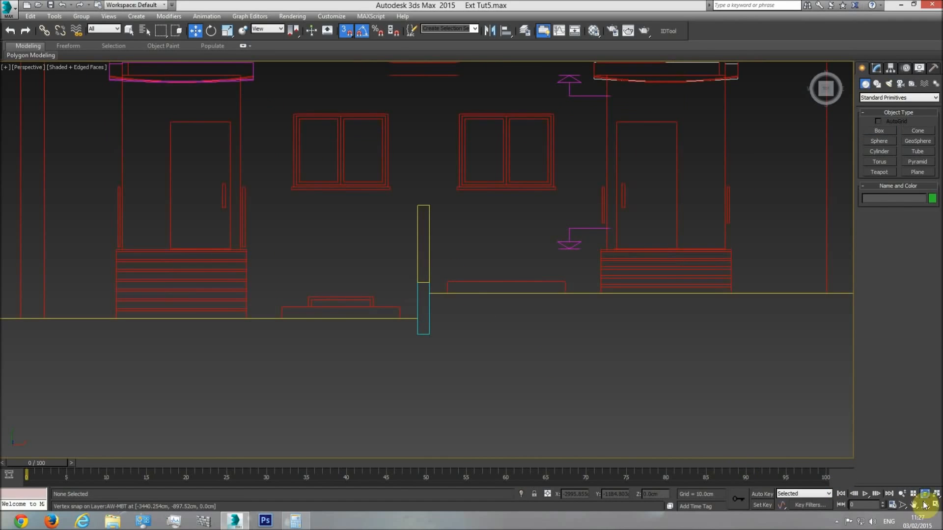
click(925, 494)
click(925, 506)
drag(421, 276, 371, 226)
scroll(492, 324, up, 8)
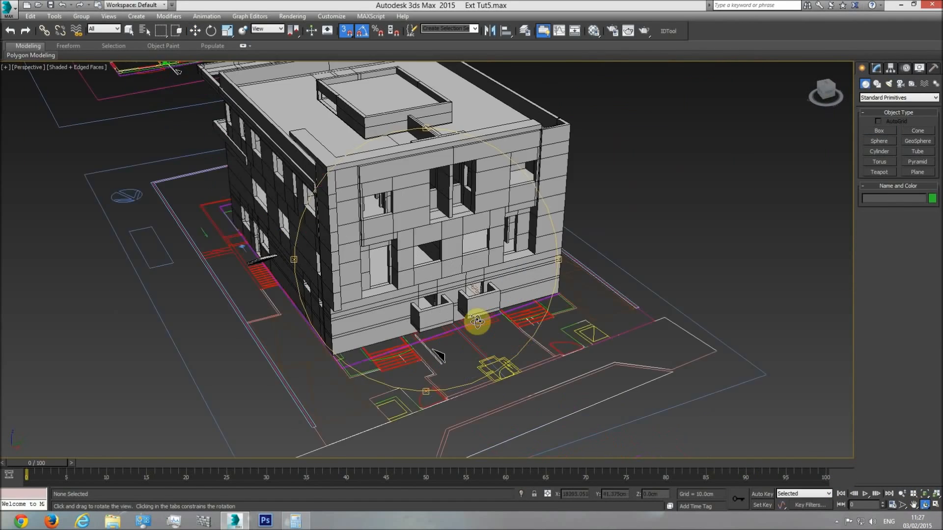
scroll(477, 321, up, 5)
key(w)
click(483, 275)
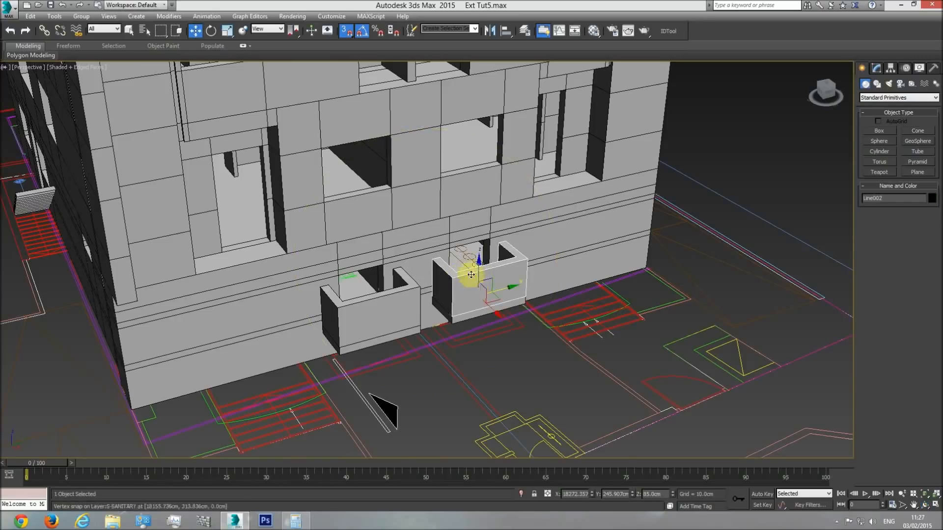
click(876, 68)
double_click(911, 221)
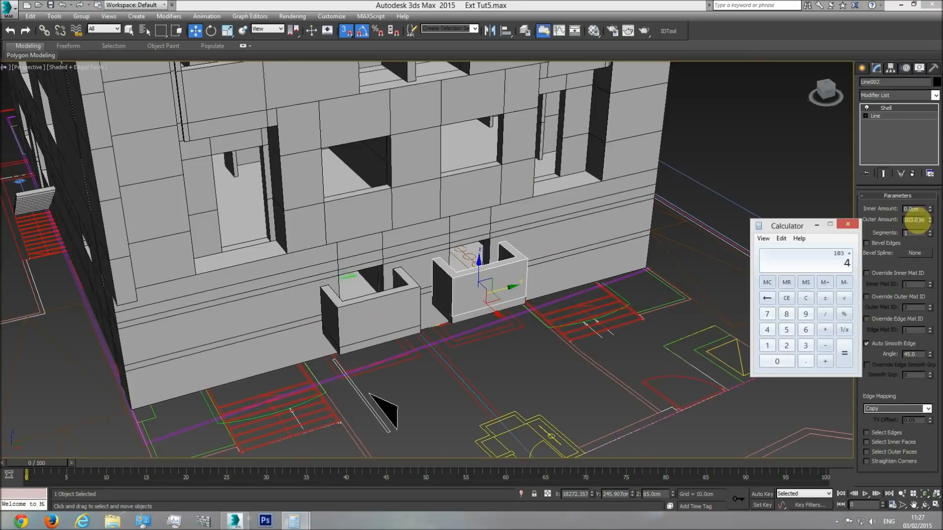
click(850, 226)
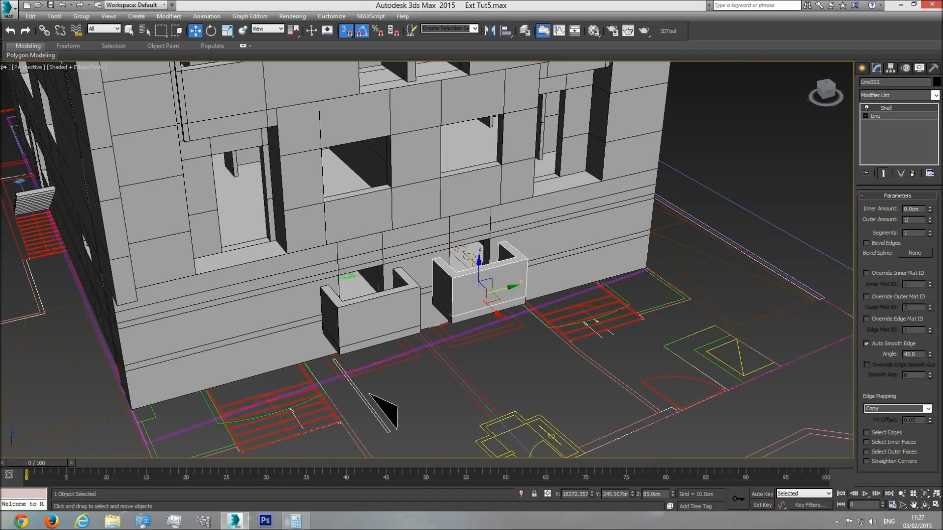
key(Return)
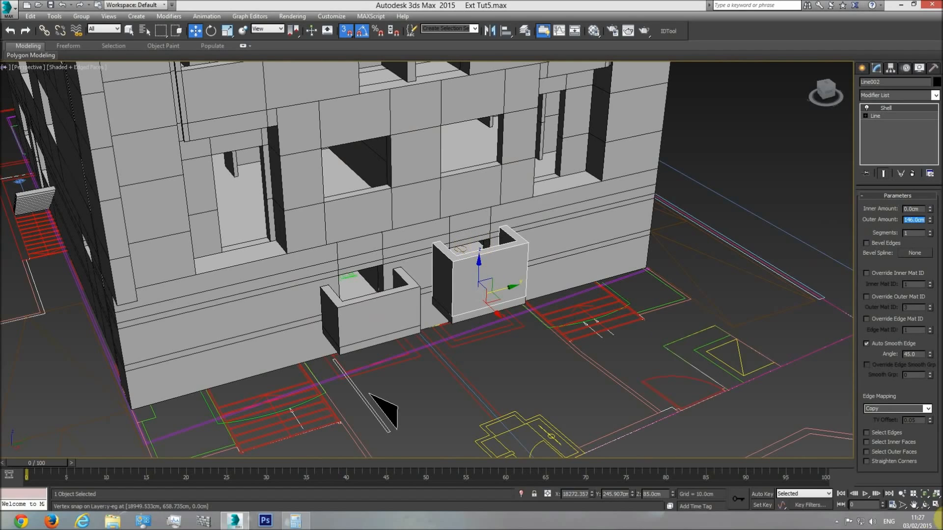
Examine the raised window-well wall and the side facade in perspective, and the elevation drawings from the top.
click(924, 505)
drag(364, 274, 432, 318)
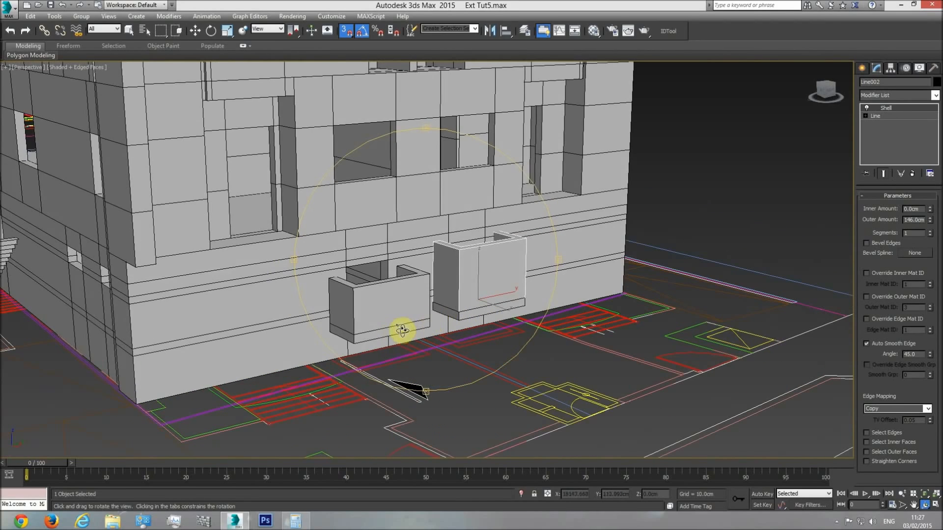
drag(352, 343, 414, 261)
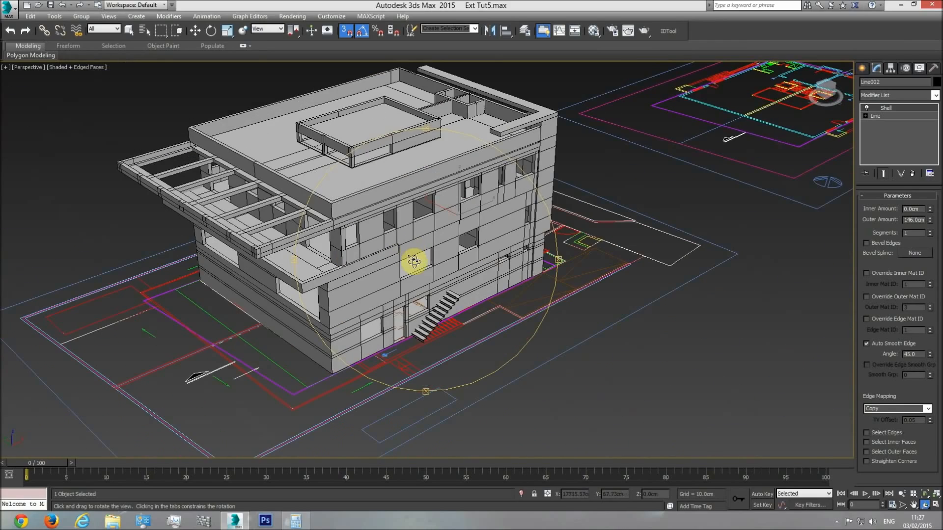
key(t)
middle_drag(453, 272, 309, 283)
scroll(309, 283, down, 3)
right_click(449, 280)
middle_drag(454, 283, 249, 308)
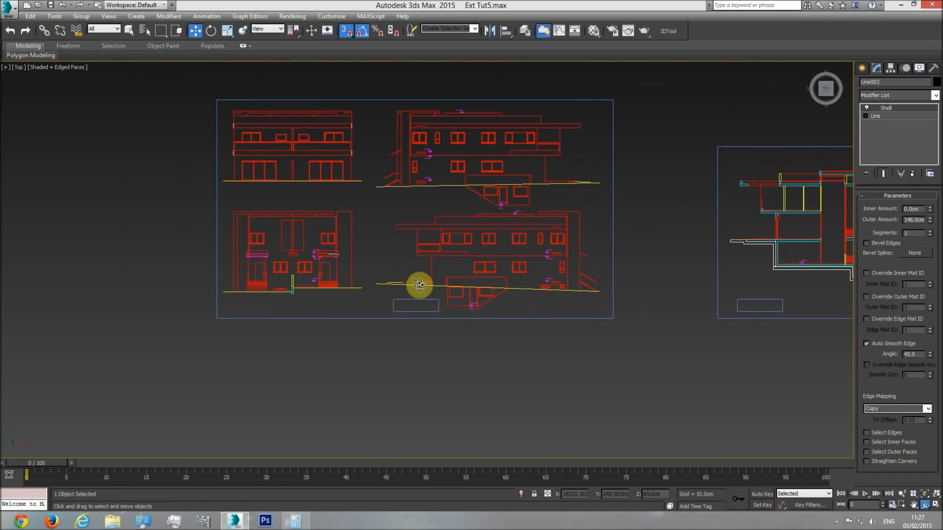
scroll(249, 310, down, 3)
middle_drag(468, 313, 184, 322)
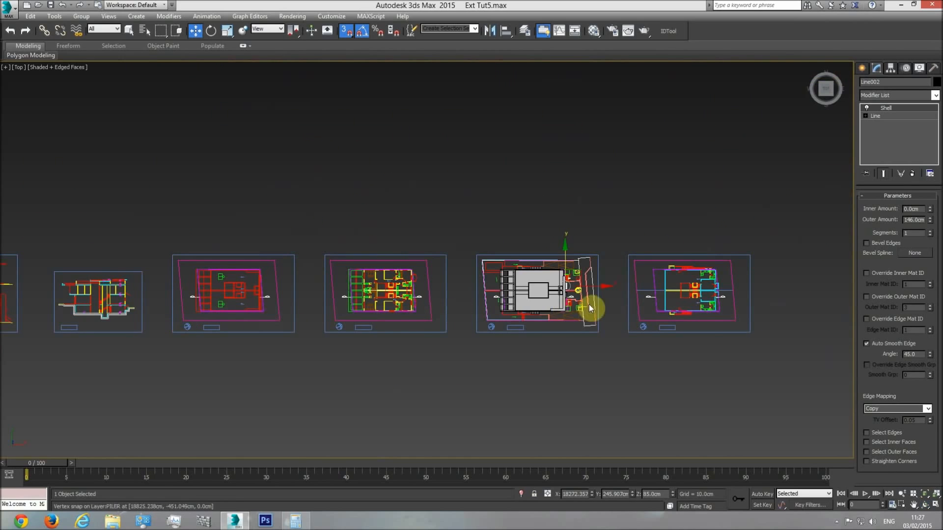
Select the Plan group beside the front entrance stairs, isolate it from the house model and clear the selection.
scroll(581, 300, up, 4)
scroll(569, 309, up, 5)
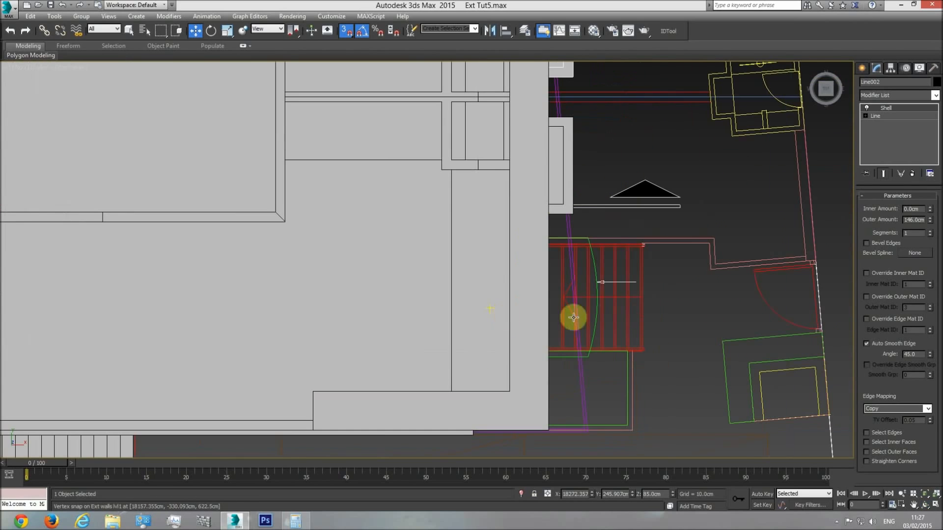
click(627, 270)
right_click(627, 270)
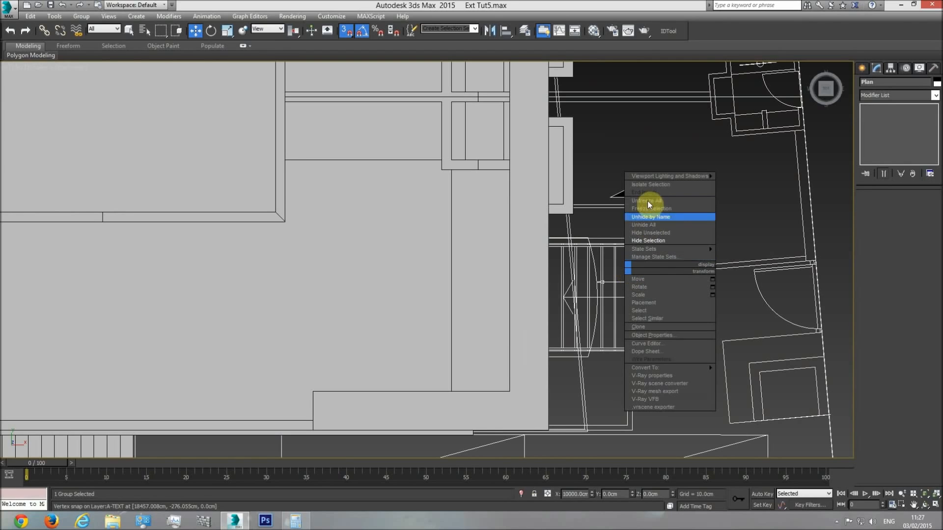
click(650, 185)
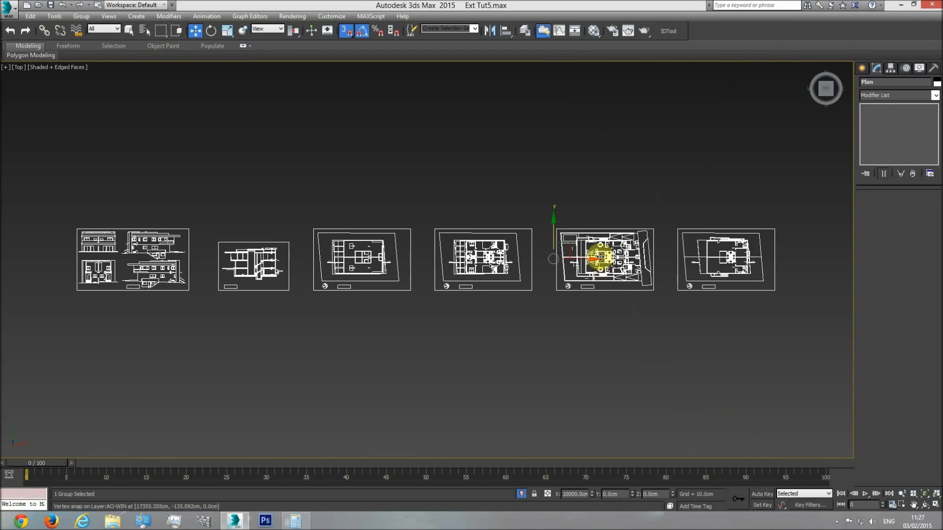
click(624, 178)
Draw a box over the front entrance stairs on the plan, 209 cm long, 242 cm wide and about 34 cm high.
scroll(611, 265, up, 6)
middle_drag(627, 279, 454, 294)
scroll(452, 294, up, 6)
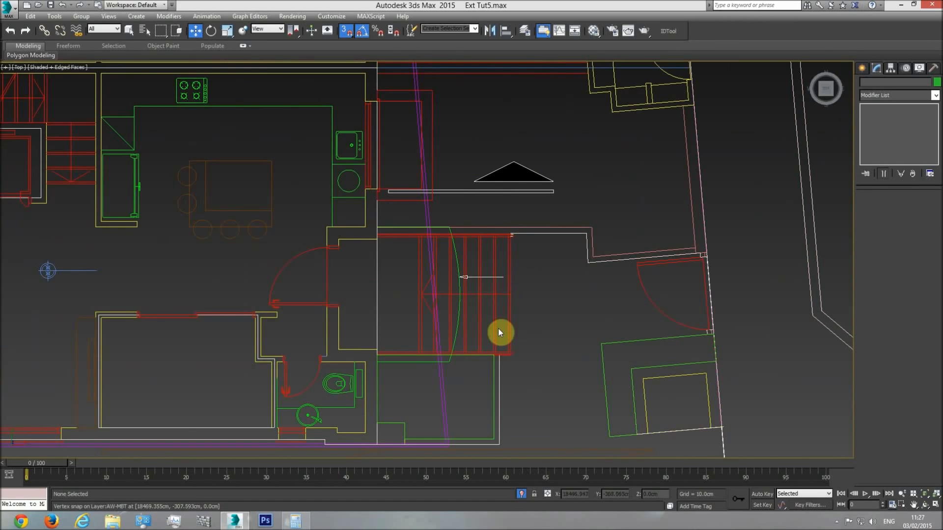
scroll(498, 329, up, 4)
scroll(464, 310, down, 2)
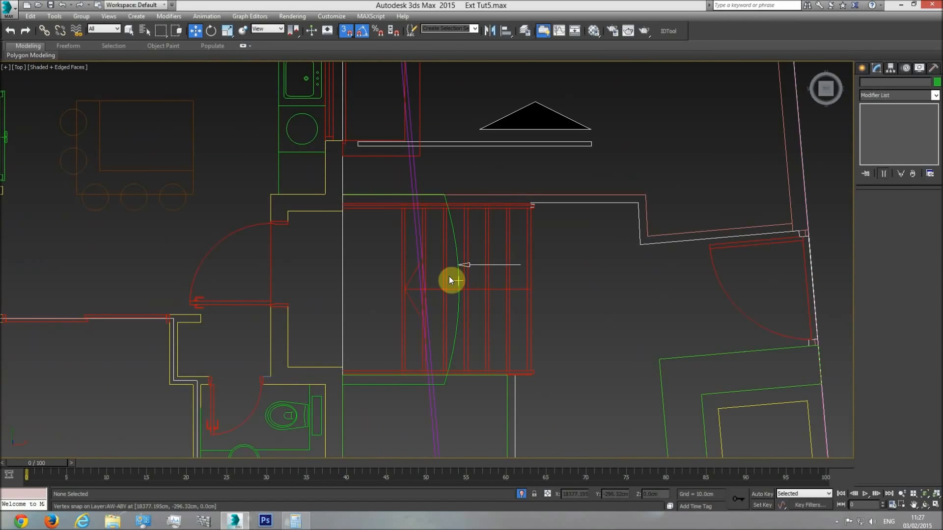
scroll(391, 299, down, 5)
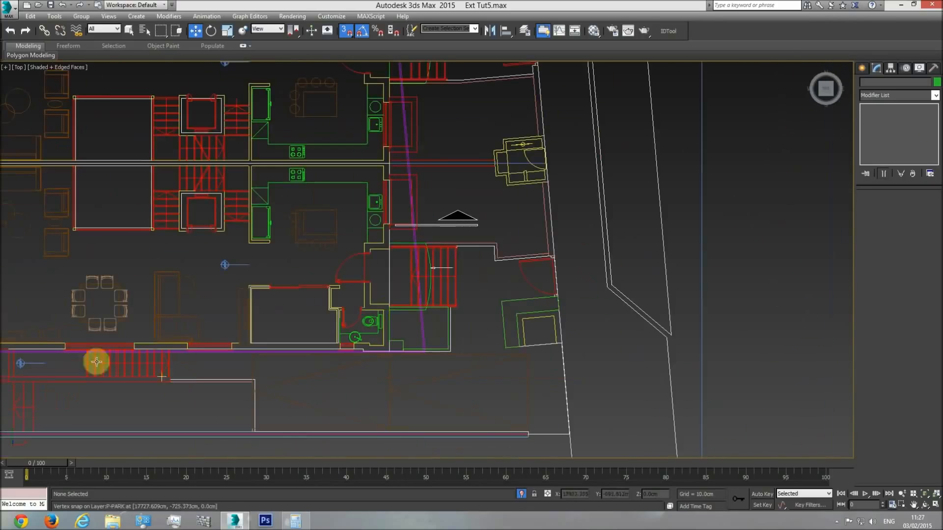
scroll(392, 285, up, 5)
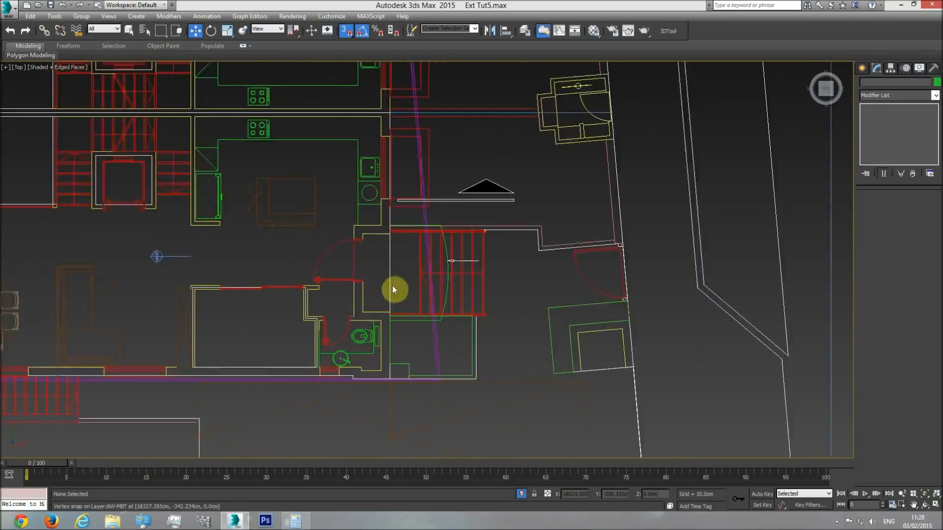
click(866, 69)
click(878, 84)
click(866, 84)
click(879, 131)
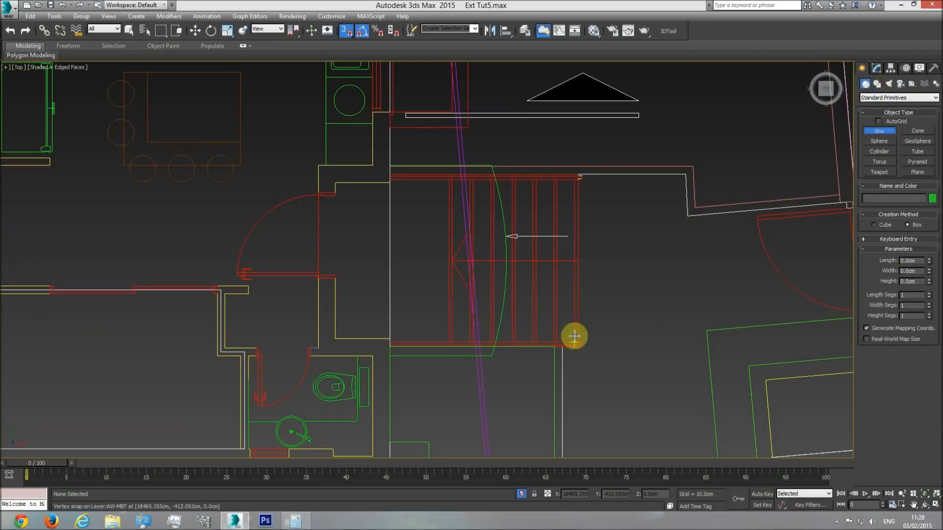
drag(577, 339, 391, 180)
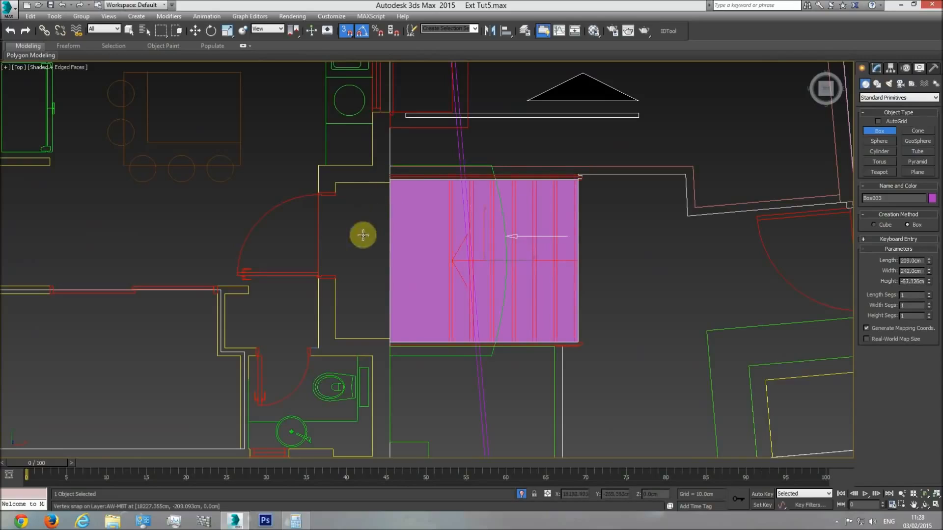
click(361, 193)
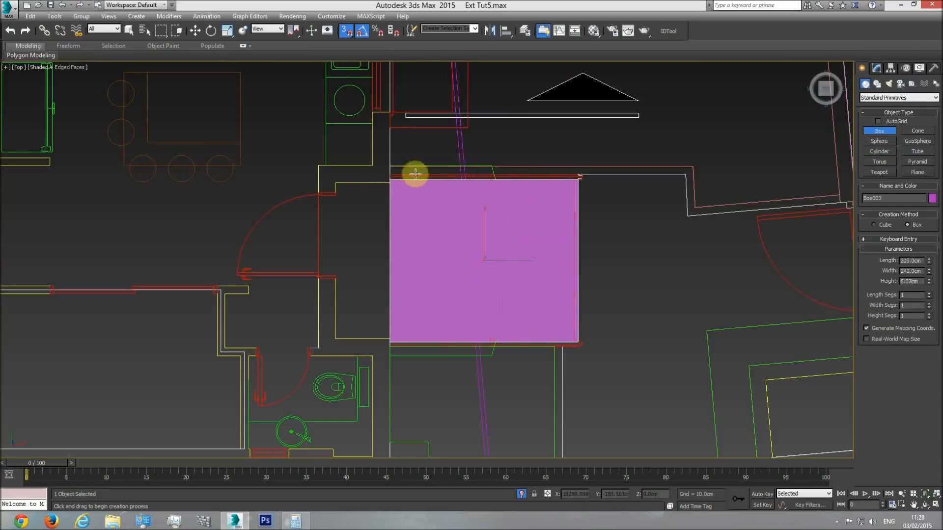
click(423, 152)
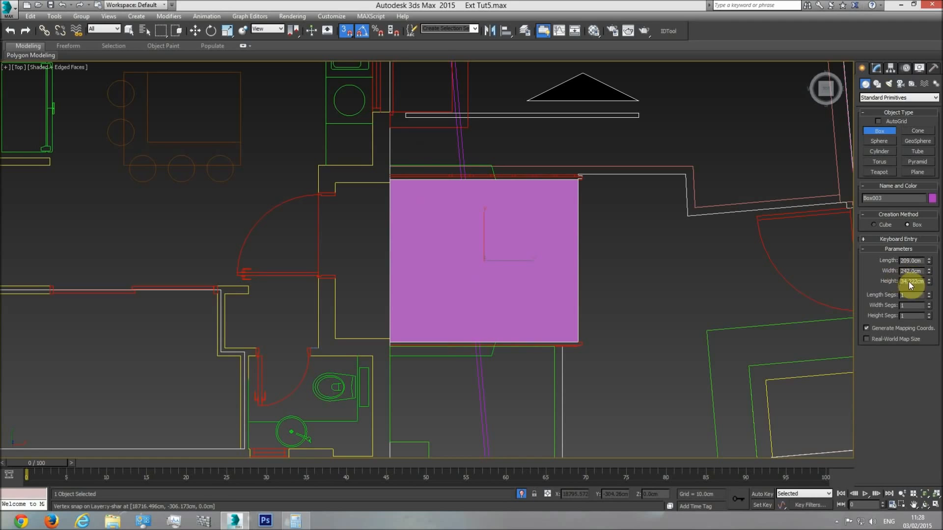
Measure the height of one entrance stair riser on the side elevation with a temporary box.
scroll(589, 280, down, 3)
scroll(326, 333, down, 4)
middle_drag(155, 343, 674, 335)
scroll(677, 335, down, 2)
scroll(301, 339, up, 4)
middle_drag(231, 349, 547, 338)
scroll(447, 363, up, 5)
key(w)
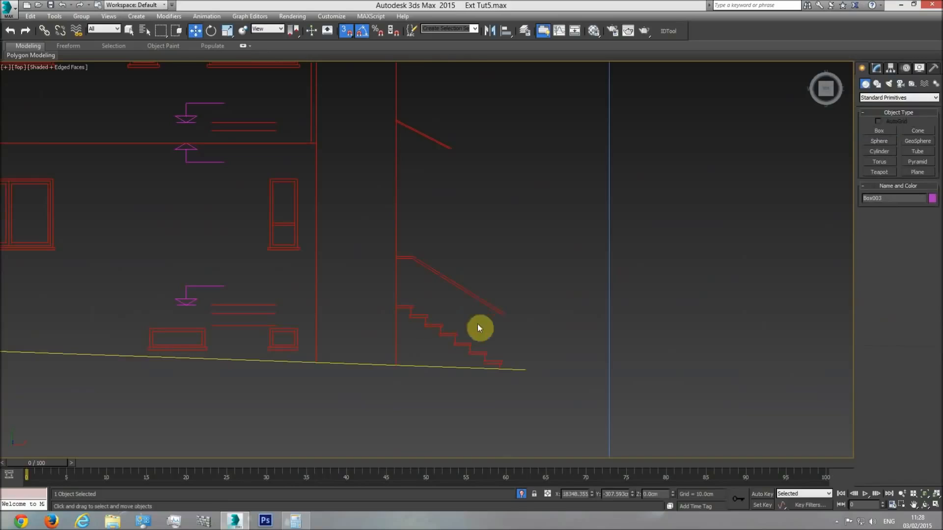
click(882, 130)
scroll(501, 327, up, 4)
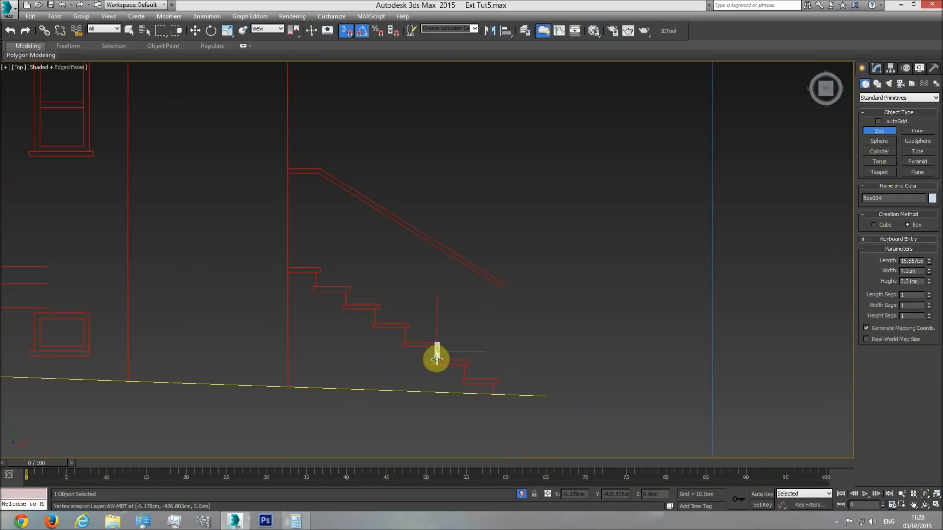
click(454, 298)
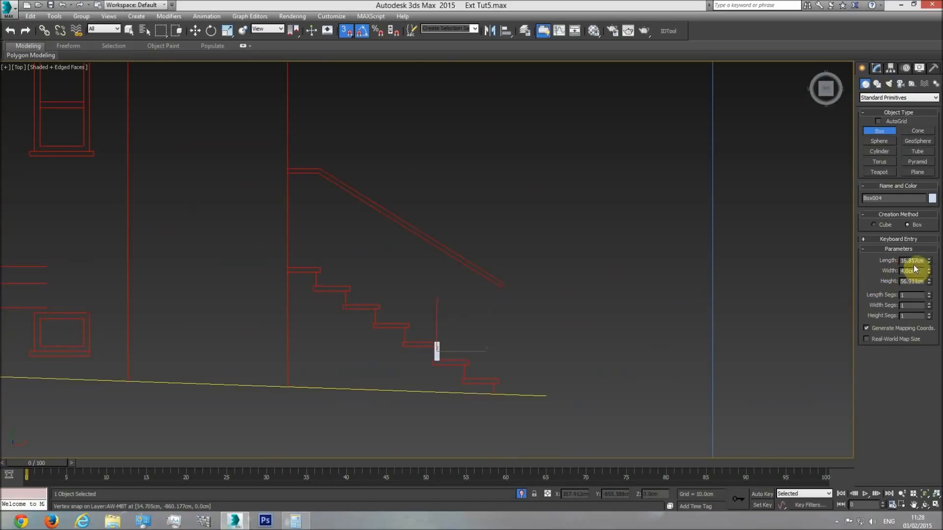
Note the riser height 16.857 in Calculator and delete the temporary measuring box from the elevation.
click(295, 521)
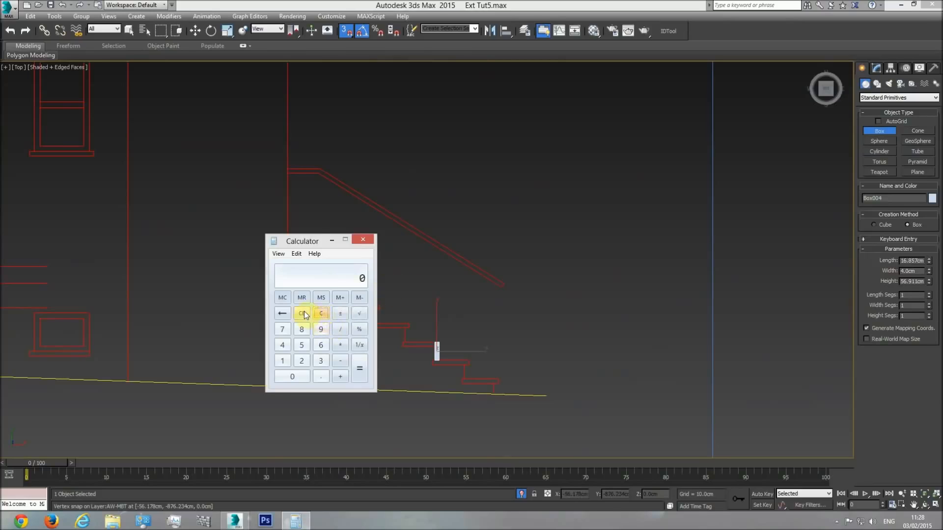
text(16.857)
middle_drag(473, 350, 487, 342)
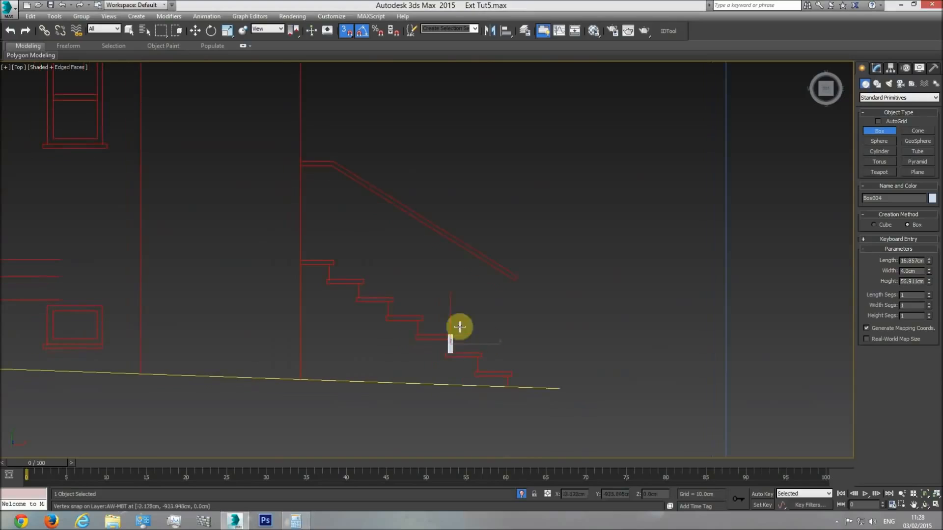
key(Delete)
key(w)
middle_drag(565, 342, 556, 338)
Select the box over the front entrance stairs in perspective and set its height to 16.857 cm.
key(p)
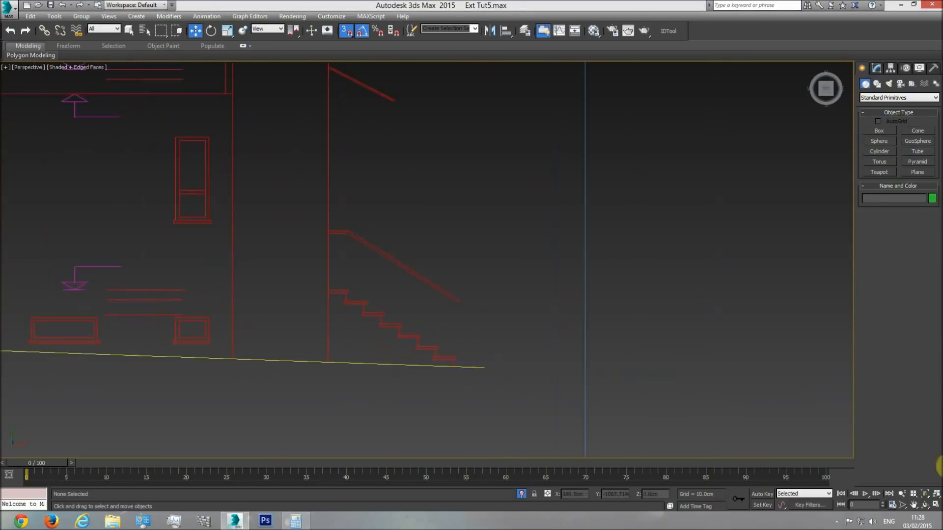
click(926, 496)
click(925, 505)
drag(417, 304, 431, 249)
middle_drag(494, 265, 418, 295)
scroll(493, 269, up, 5)
scroll(496, 268, up, 4)
middle_drag(473, 278, 401, 262)
scroll(471, 270, up, 4)
key(w)
click(475, 267)
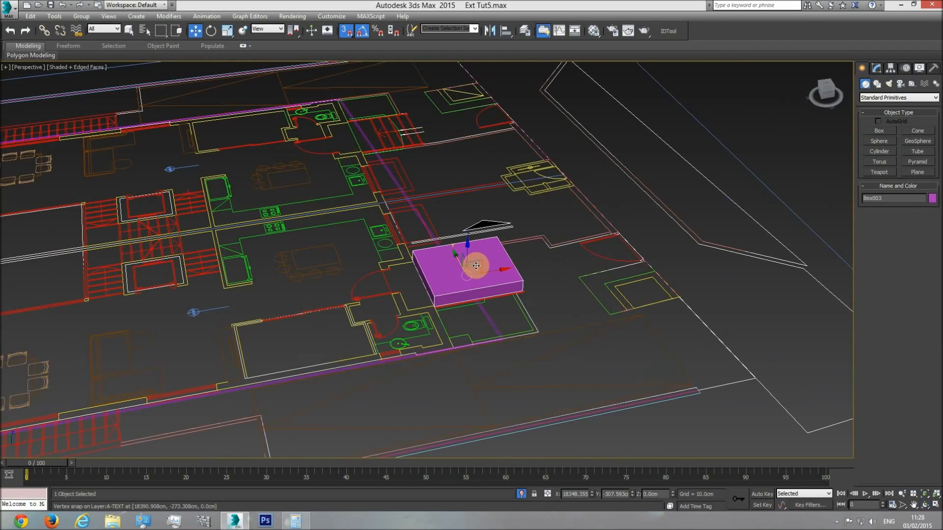
click(878, 69)
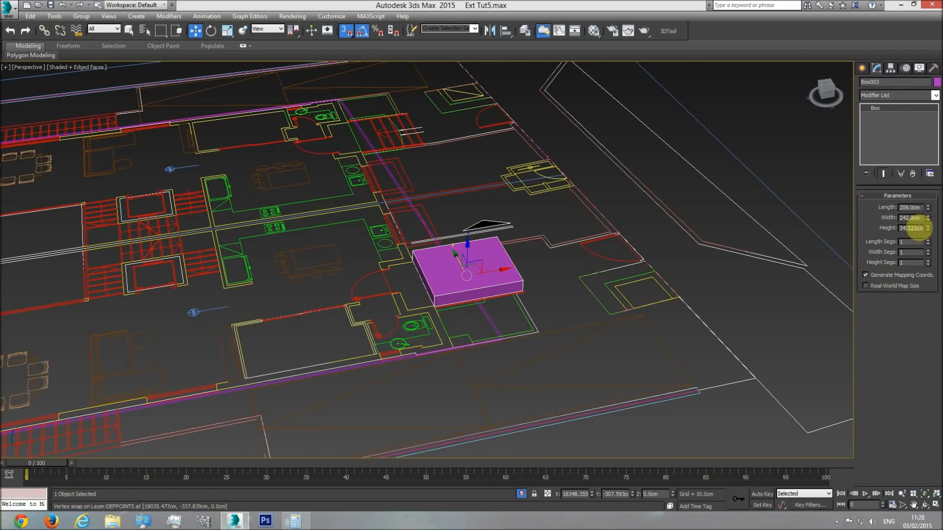
click(296, 522)
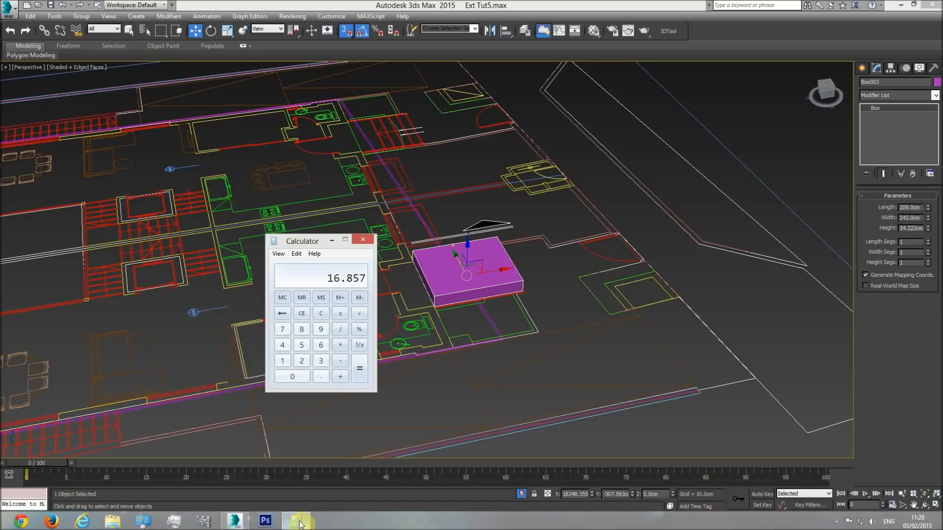
double_click(914, 228)
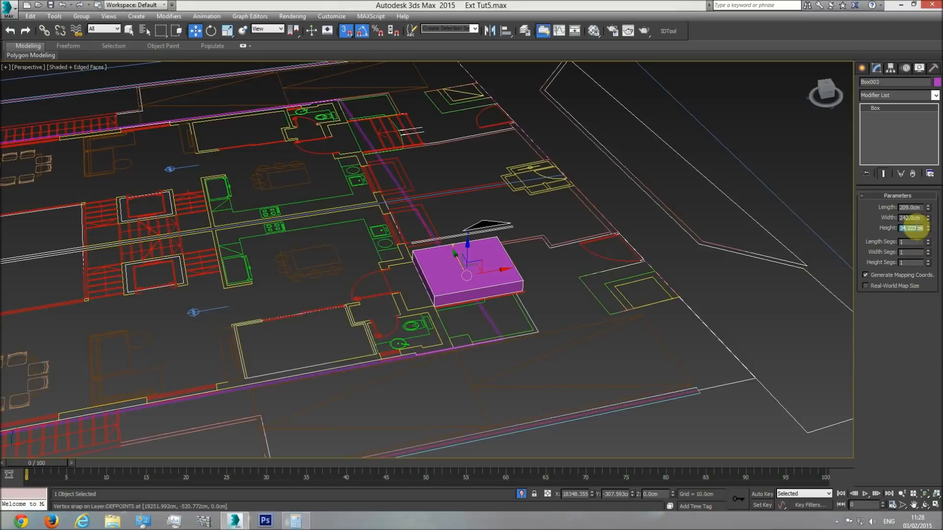
text(16.857)
key(Return)
scroll(491, 319, up, 2)
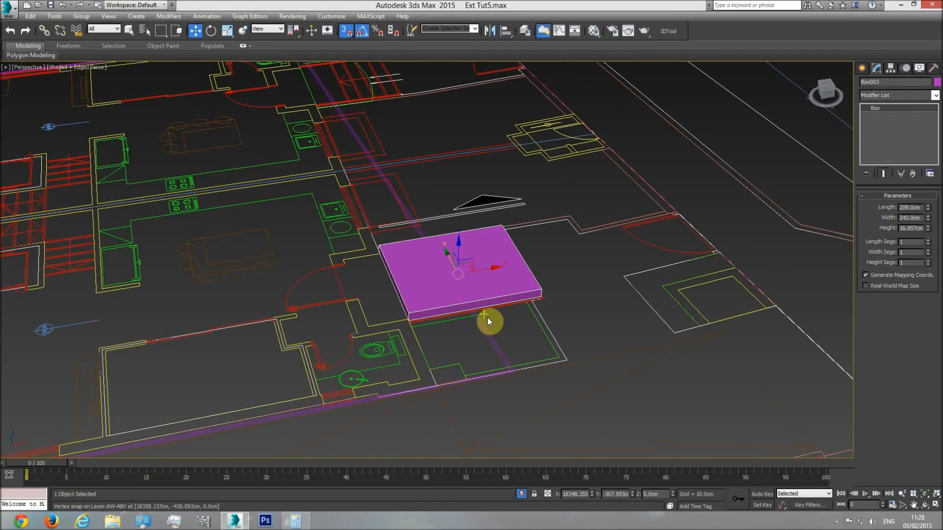
Show the entrance stair box in wireframe from the top and convert it to an Editable Poly.
key(t)
key(F3)
scroll(461, 346, down, 3)
scroll(471, 344, down, 5)
middle_drag(720, 319, 237, 336)
scroll(564, 330, down, 2)
middle_drag(575, 330, 262, 331)
scroll(381, 332, up, 3)
scroll(381, 332, up, 4)
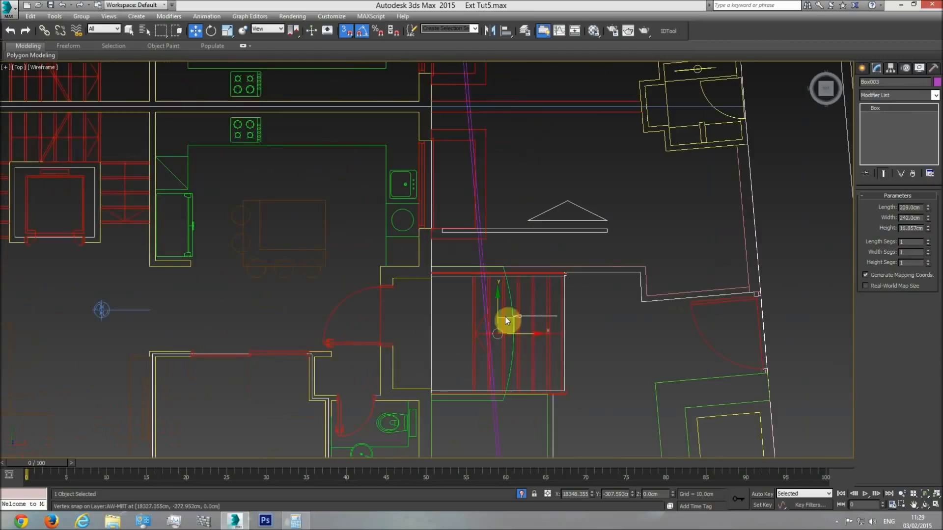
right_click(501, 317)
mouse_move(554, 414)
click(629, 420)
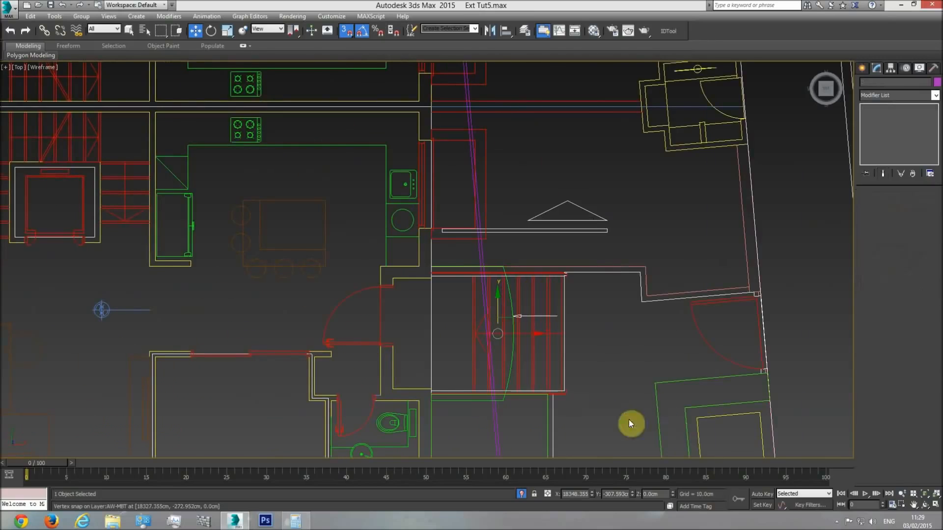
Select the four edges along the stair box's run and connect them with 8 segments.
click(884, 217)
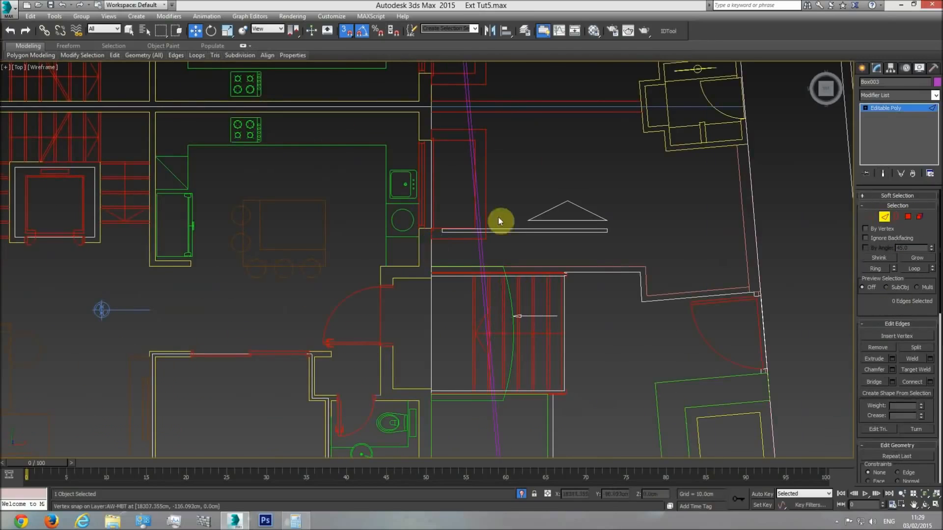
drag(505, 445, 507, 466)
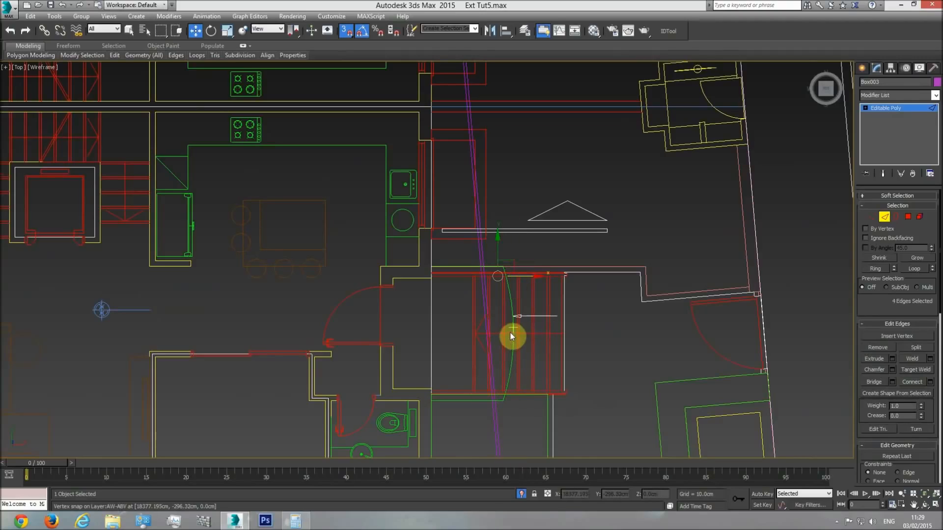
key(p)
click(924, 504)
drag(511, 311, 497, 257)
key(F3)
middle_drag(489, 314, 473, 268)
right_click(521, 242)
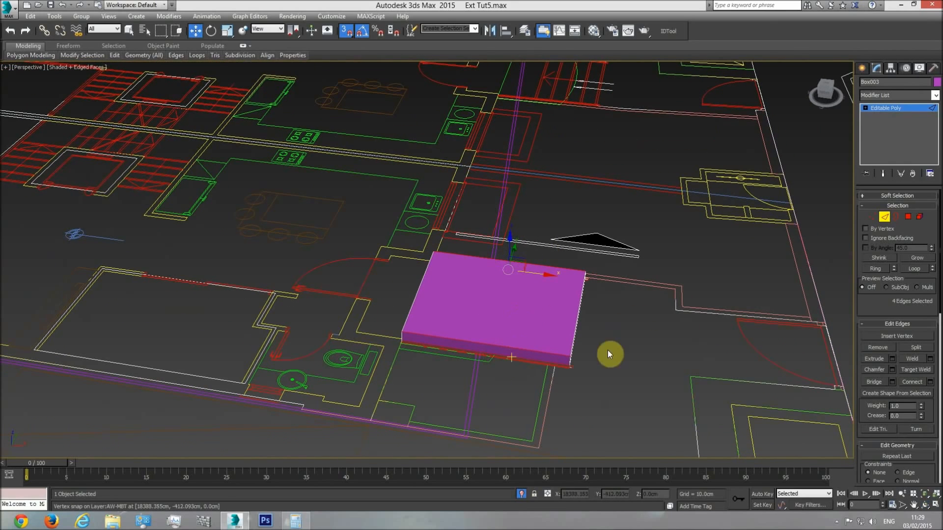
click(929, 383)
key(t)
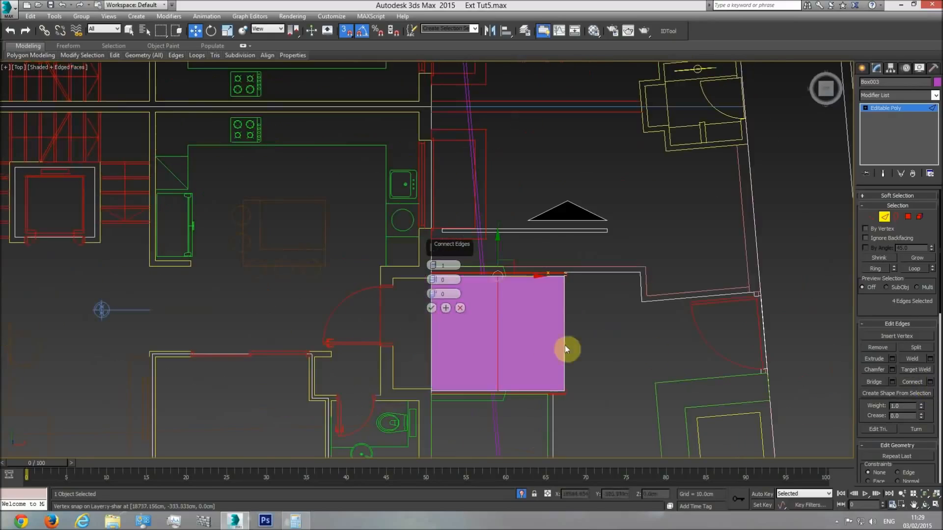
key(F3)
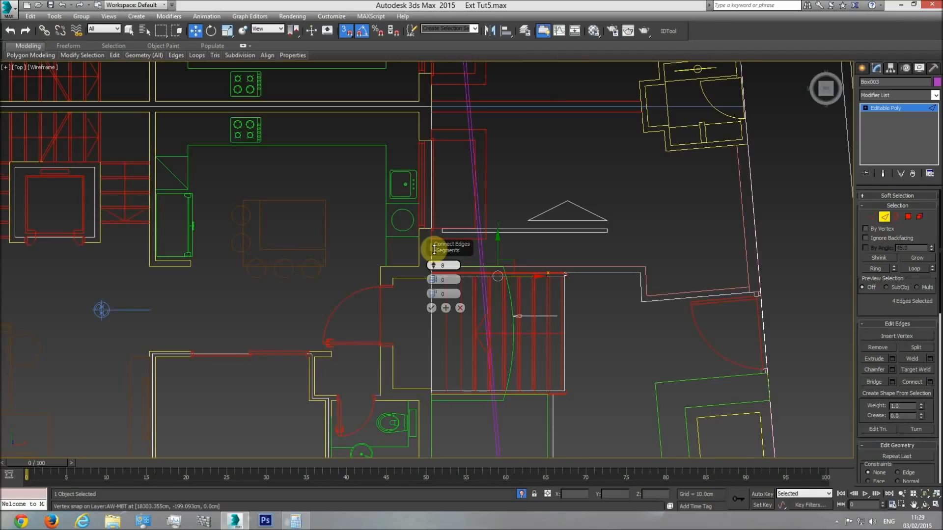
click(431, 309)
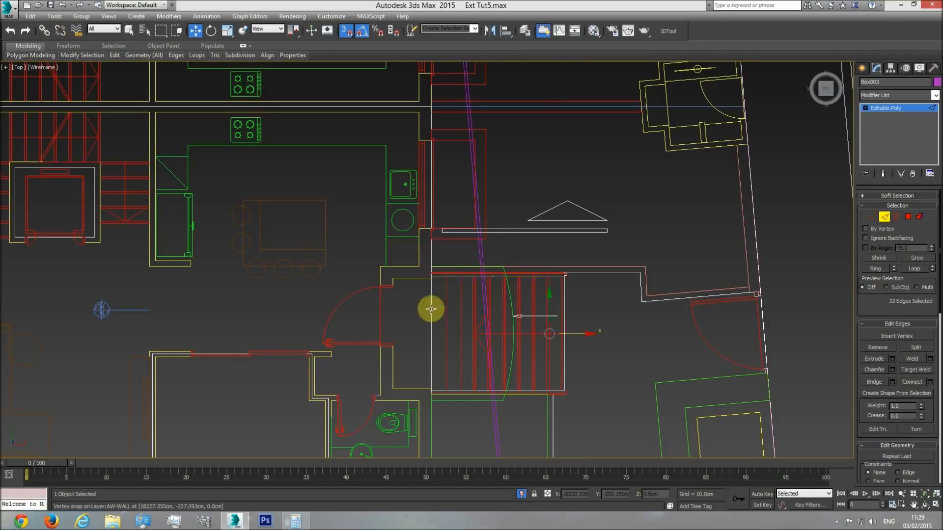
Align the three vertex rows nearest the foot of the stairs with the step lines on the plan, using snapping.
click(873, 216)
middle_drag(511, 336, 497, 275)
scroll(497, 275, up, 3)
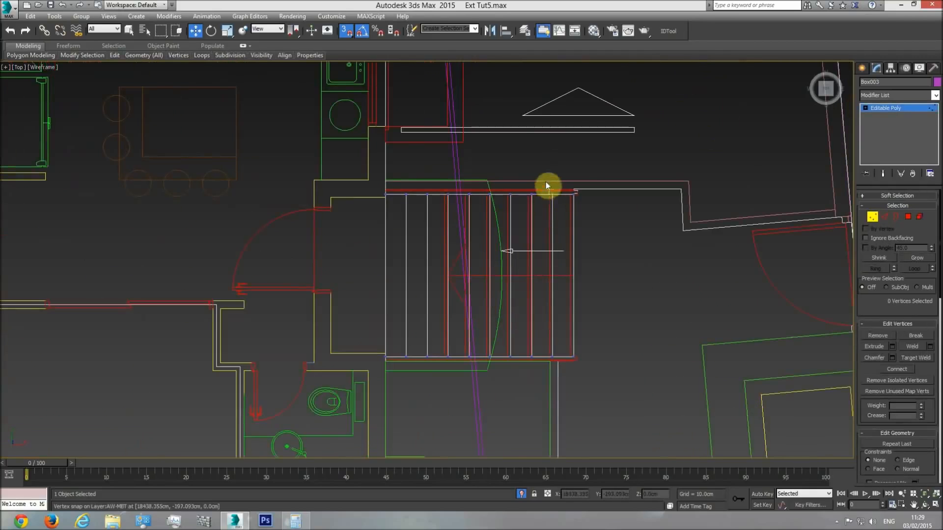
drag(563, 402, 564, 403)
scroll(559, 284, up, 2)
drag(572, 268, 546, 429)
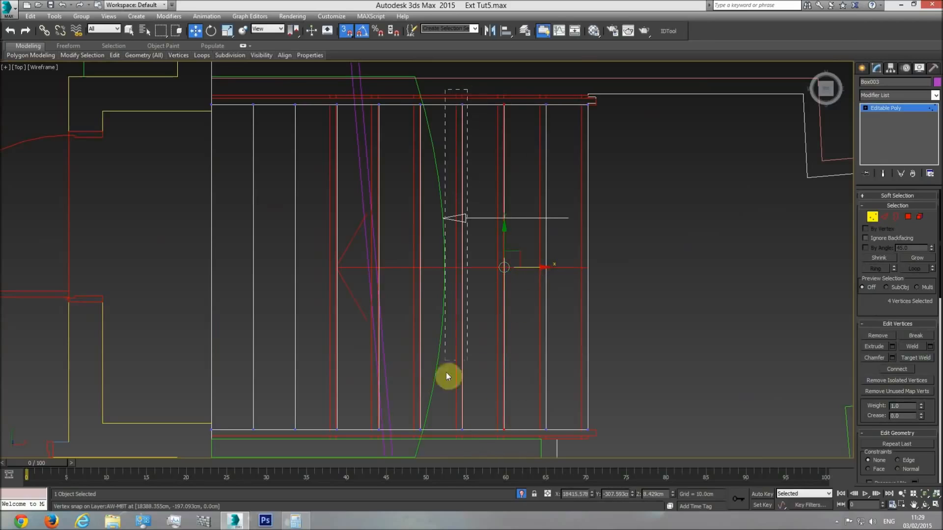
drag(486, 265, 462, 430)
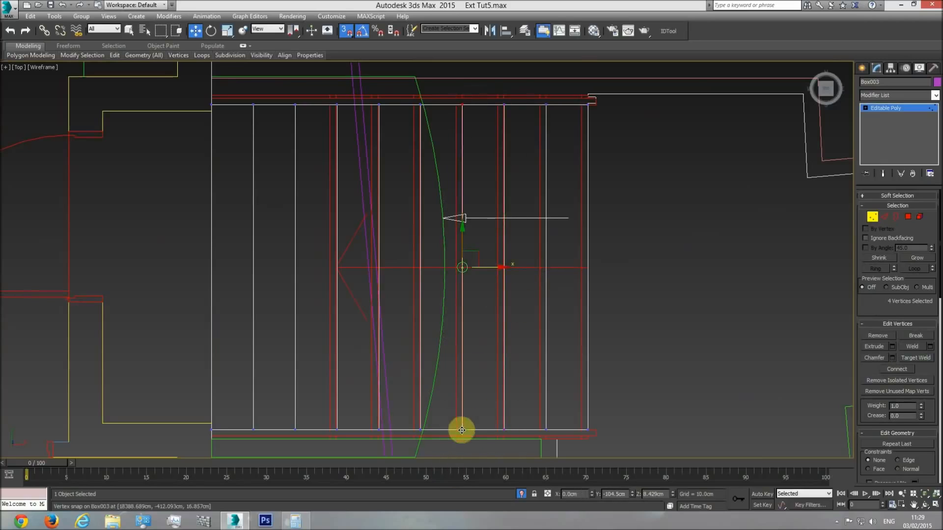
drag(494, 269, 460, 102)
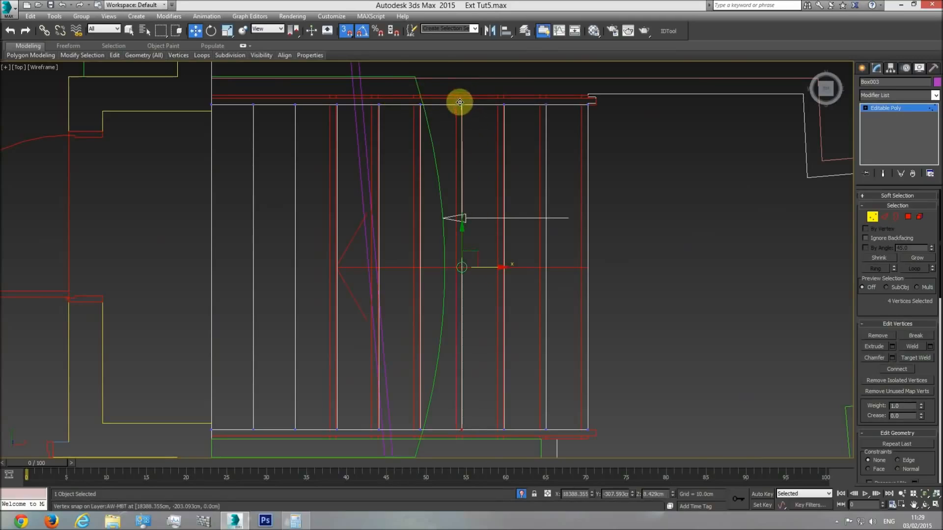
Align the next three vertex rows, up to the landing edge, with the plan's step lines.
drag(403, 296, 398, 465)
drag(448, 267, 420, 101)
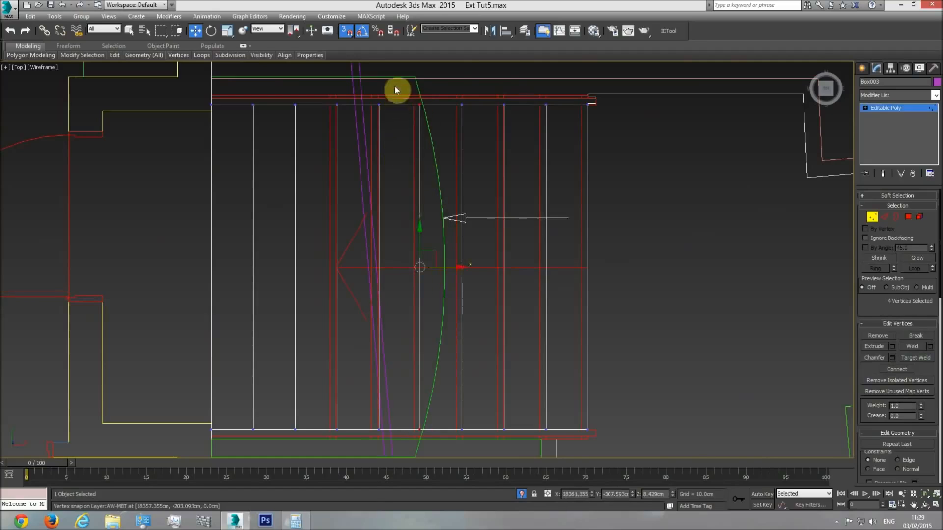
drag(360, 497, 360, 496)
drag(379, 105, 377, 106)
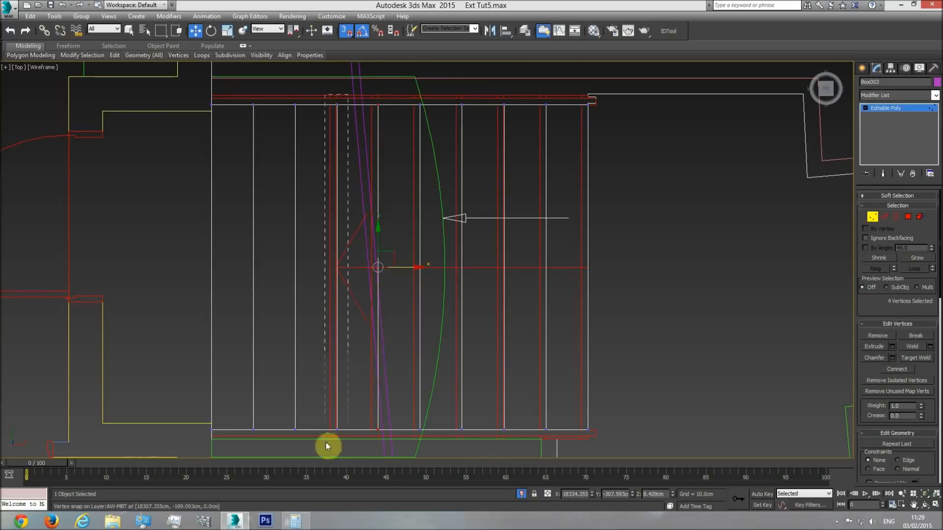
mouse_move(337, 109)
mouse_down()
mouse_move(326, 101)
mouse_move(336, 104)
mouse_up()
scroll(314, 175, down, 2)
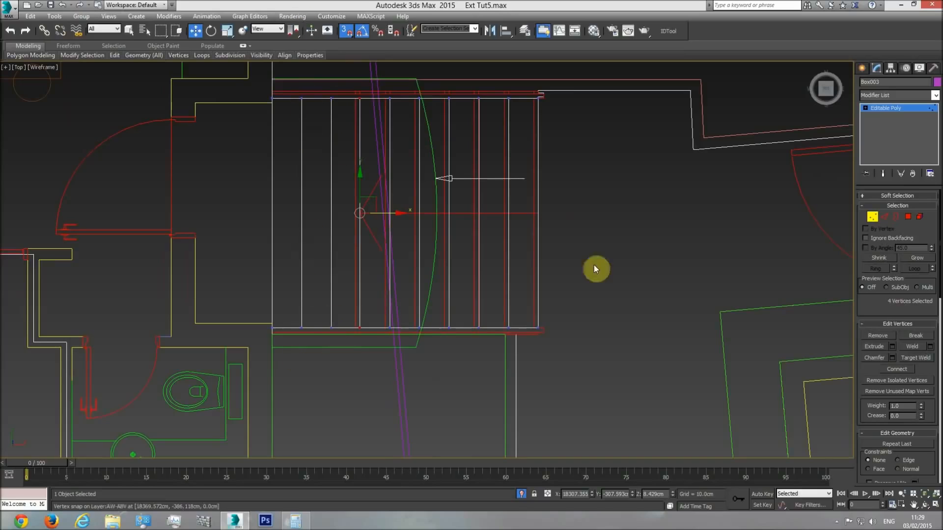
Remove the two extra edge divisions crossing the landing area of the entrance stair box.
click(884, 217)
click(331, 204)
ctrl+click(302, 214)
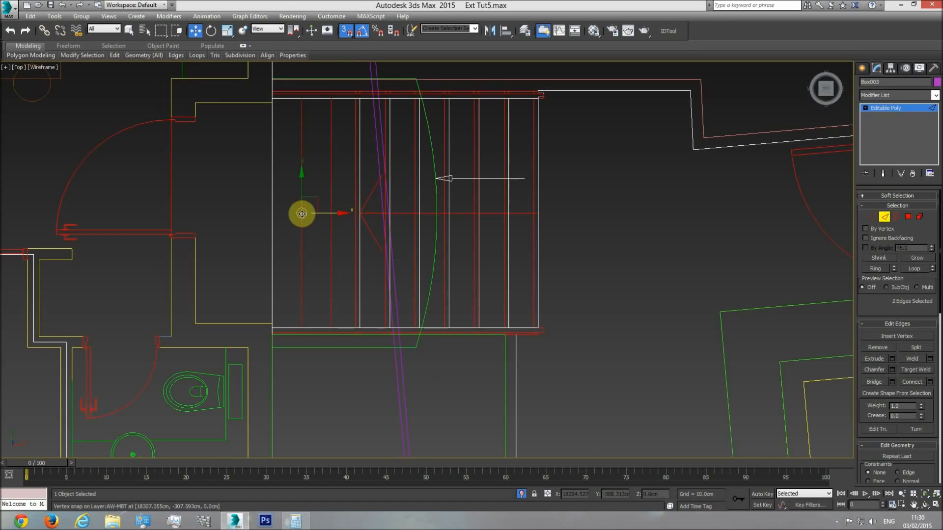
click(923, 493)
click(925, 505)
mouse_move(617, 381)
mouse_down()
mouse_move(434, 253)
mouse_move(413, 288)
mouse_move(393, 276)
mouse_up()
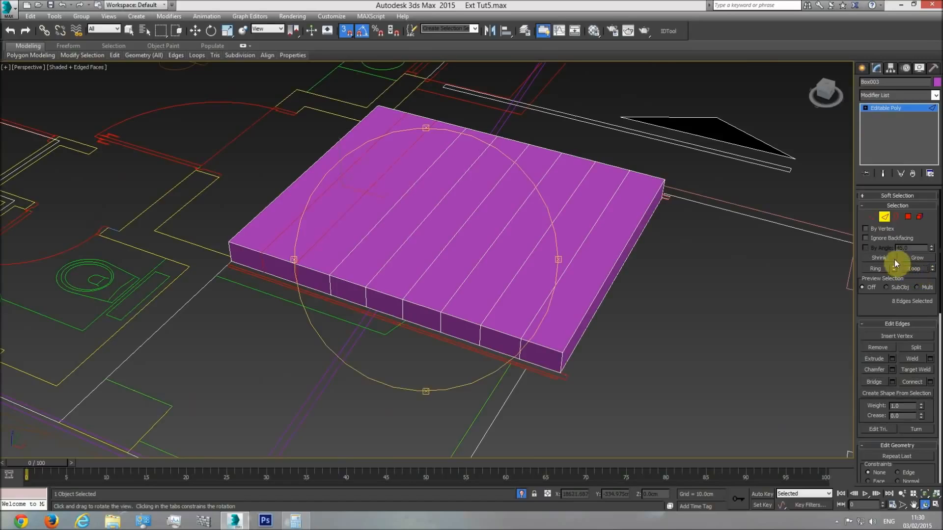
click(871, 216)
key(w)
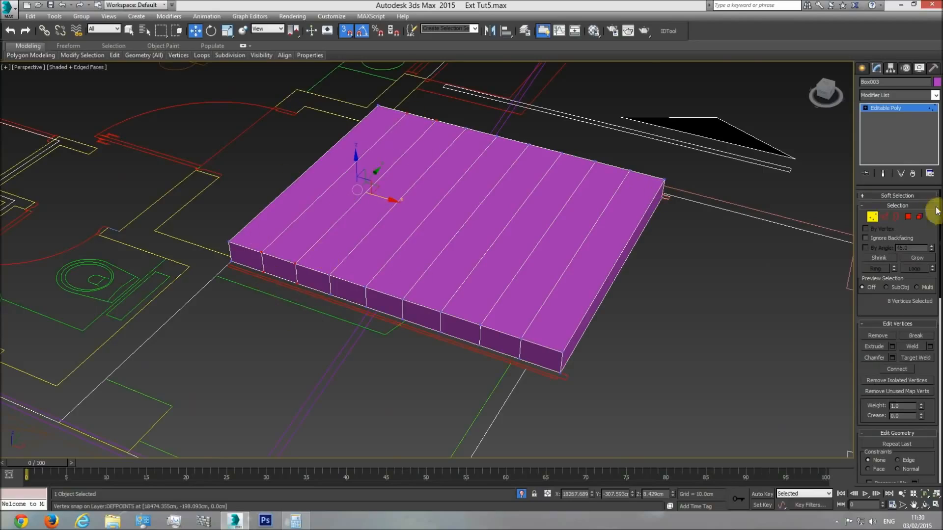
click(884, 217)
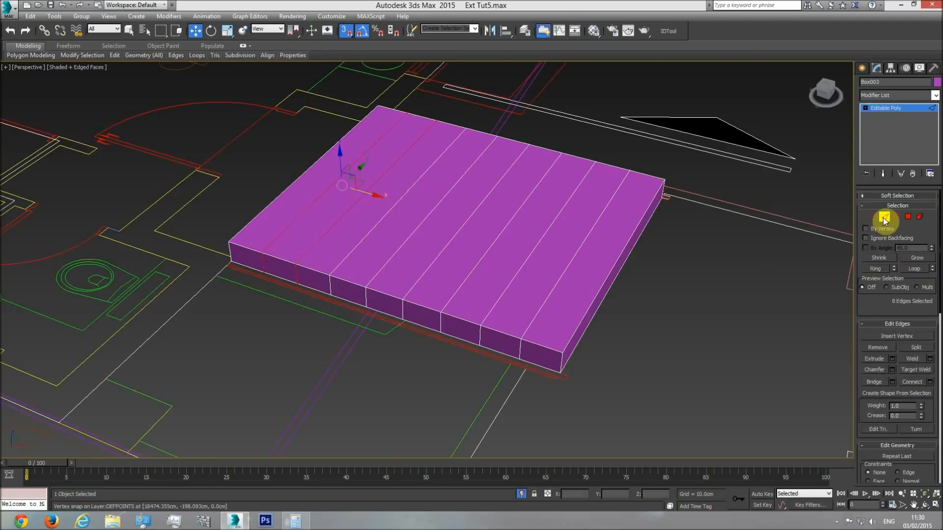
Remove the leftover vertices from the landing's deleted divisions and finish vertex editing.
click(872, 218)
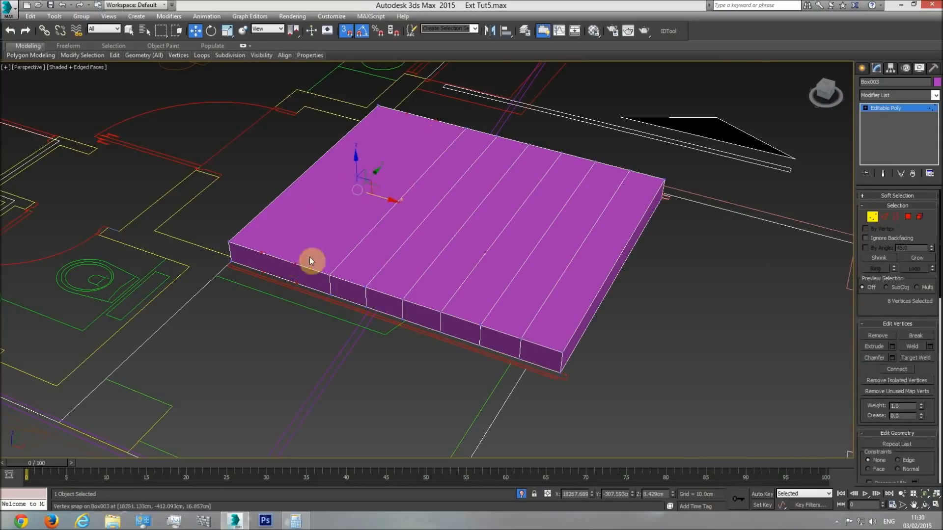
click(297, 276)
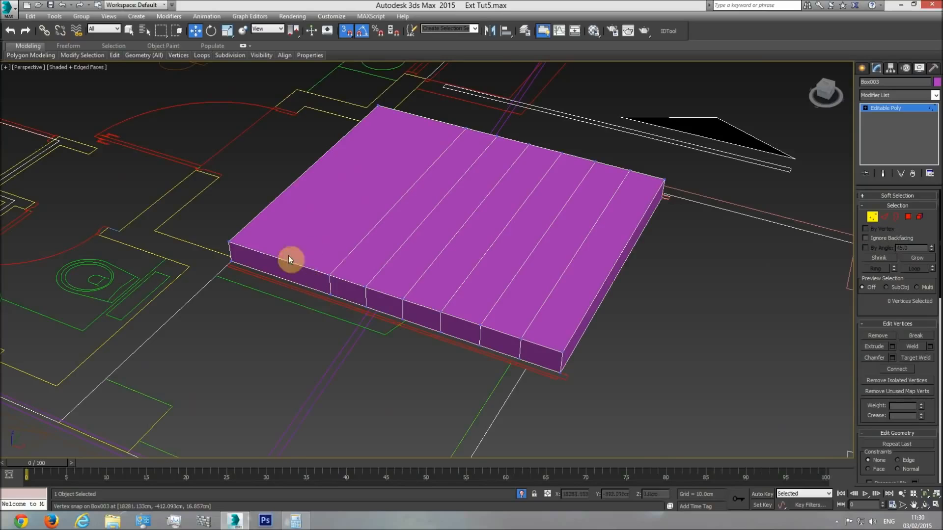
click(881, 109)
scroll(543, 309, down, 3)
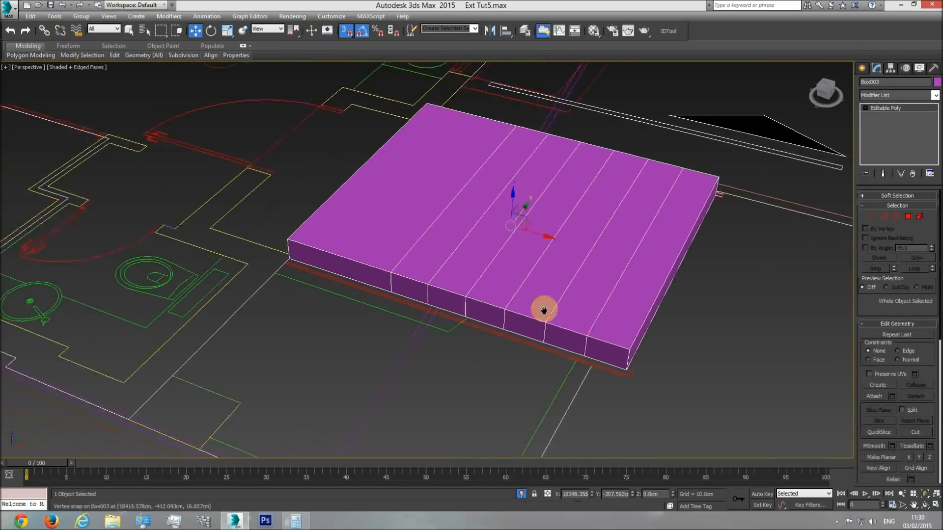
Extrude the six top polygons from the second tread through the landing upward by 16.857 cm.
click(129, 30)
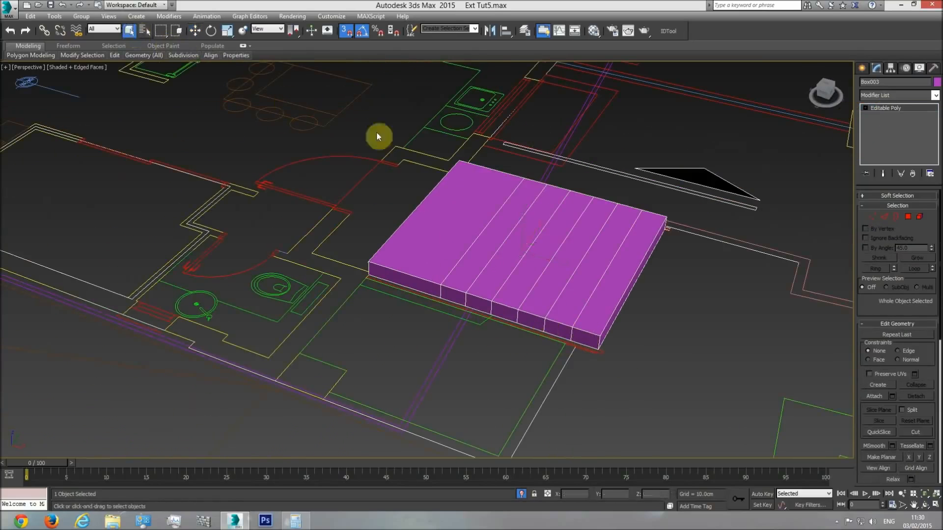
click(908, 218)
click(584, 280)
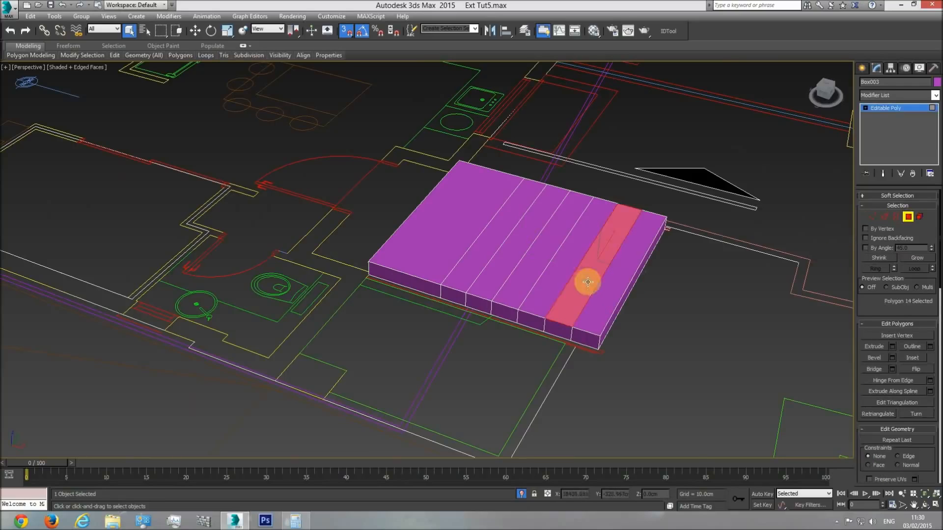
ctrl+click(554, 274)
ctrl+click(531, 269)
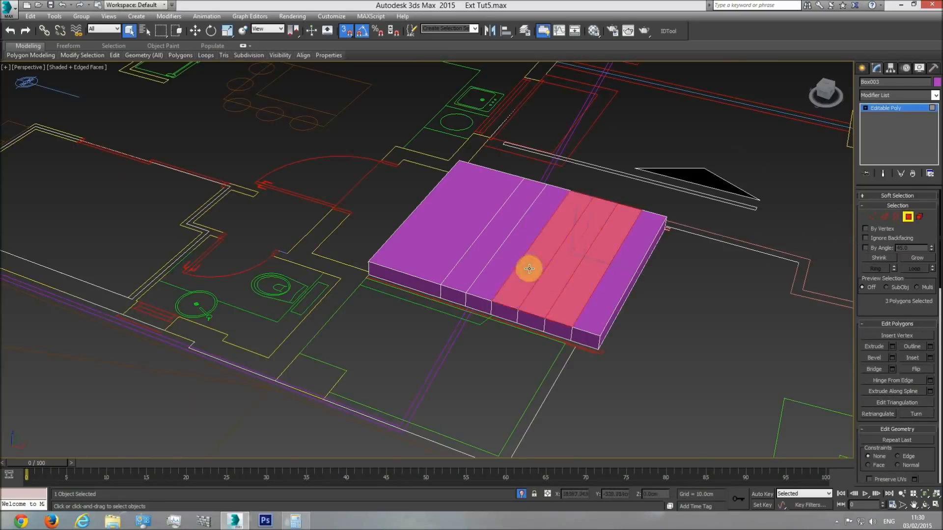
ctrl+click(500, 261)
ctrl+click(479, 252)
ctrl+click(447, 239)
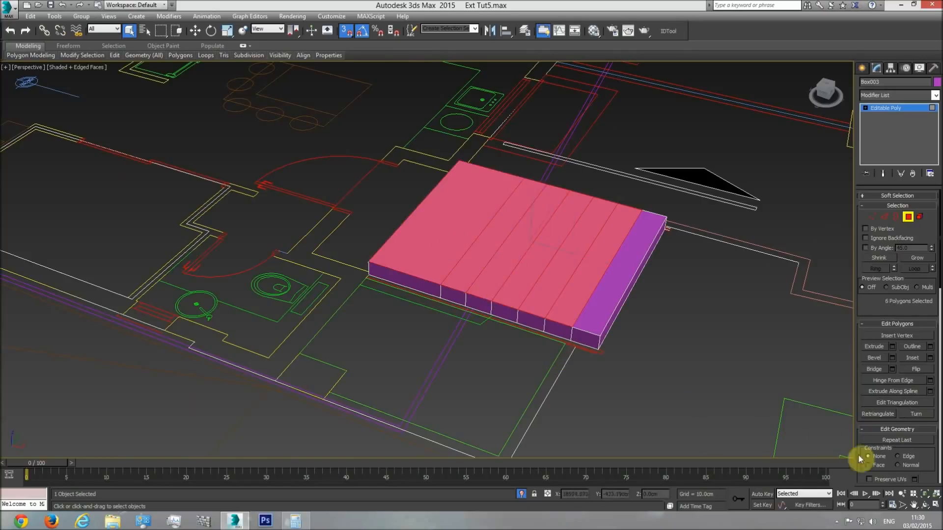
click(892, 346)
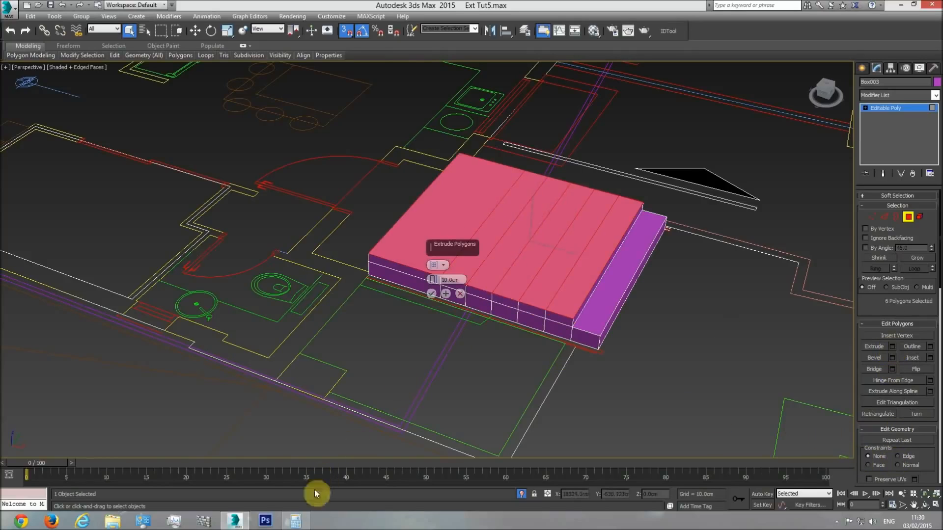
click(298, 522)
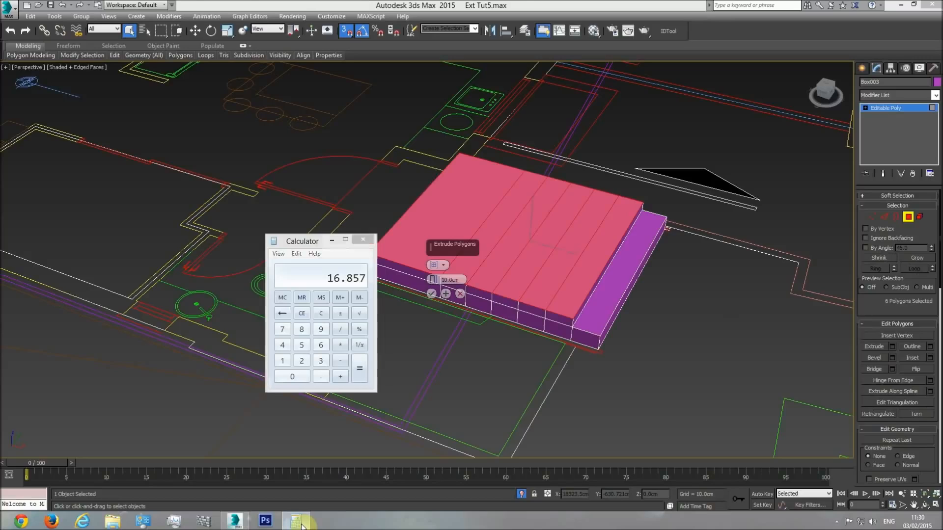
click(457, 280)
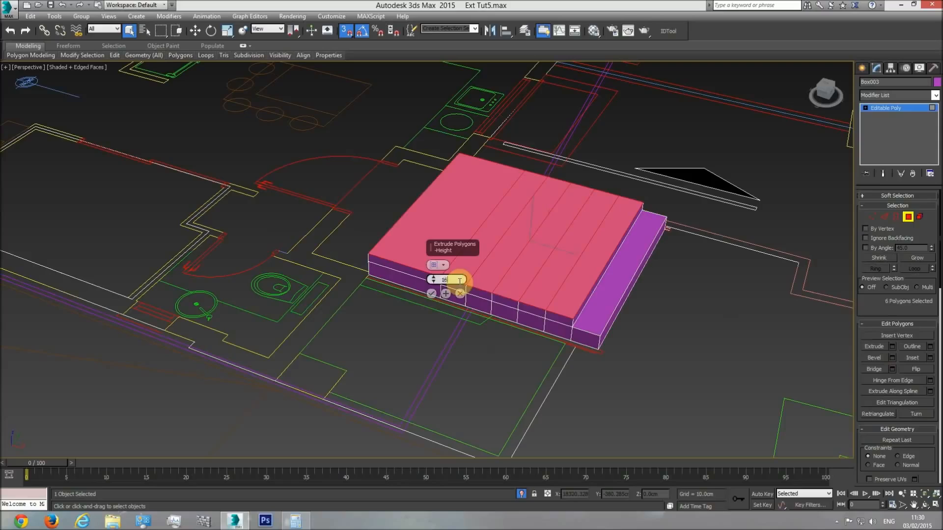
text(16.857)
key(Return)
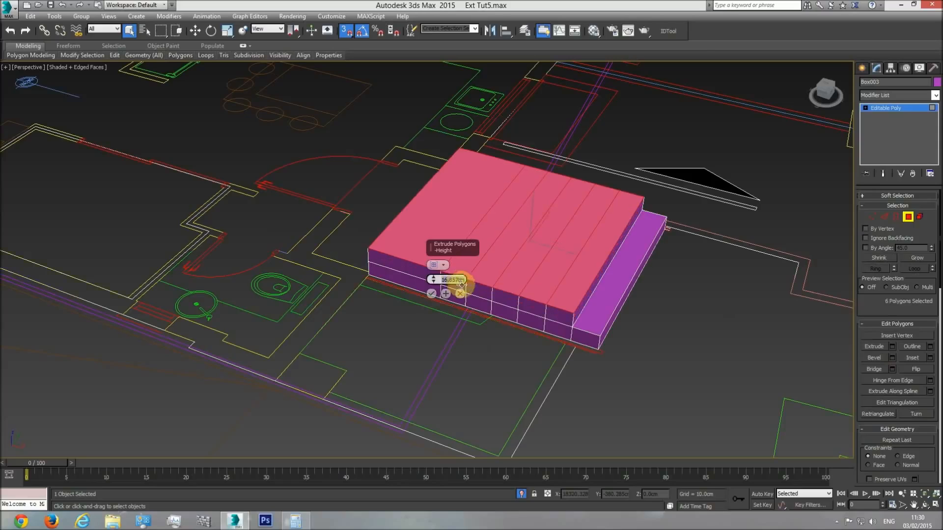
click(446, 293)
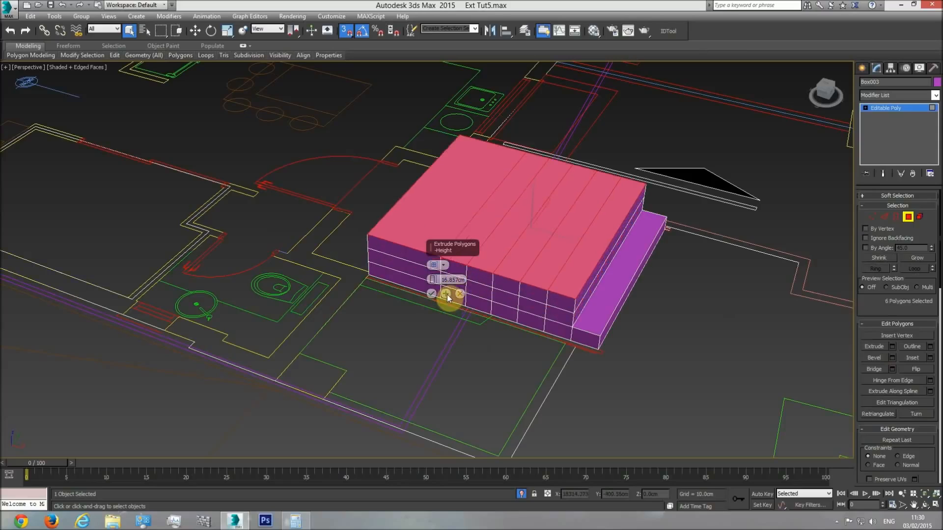
Build the remaining steps by deselecting the frontmost tread at each level and extruding the rest by 16.857 cm up to the landing.
alt+click(595, 267)
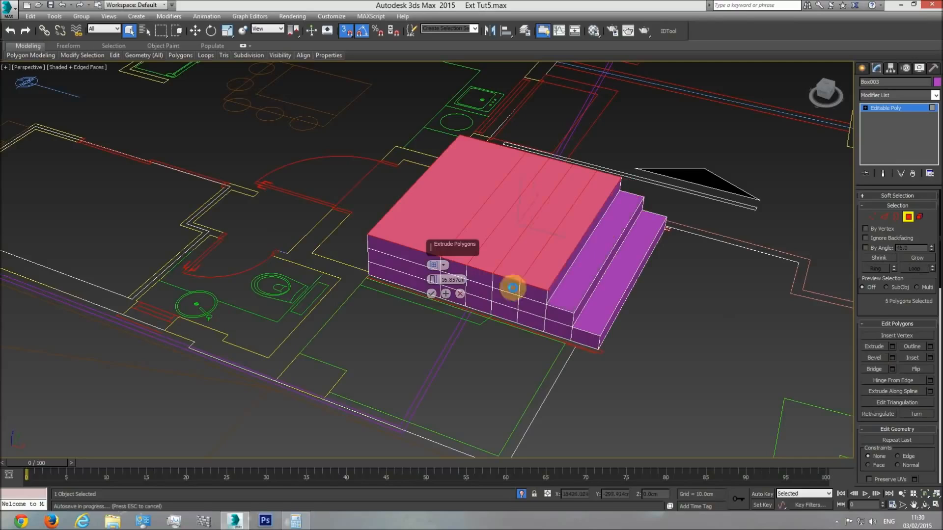
click(446, 294)
alt+click(552, 256)
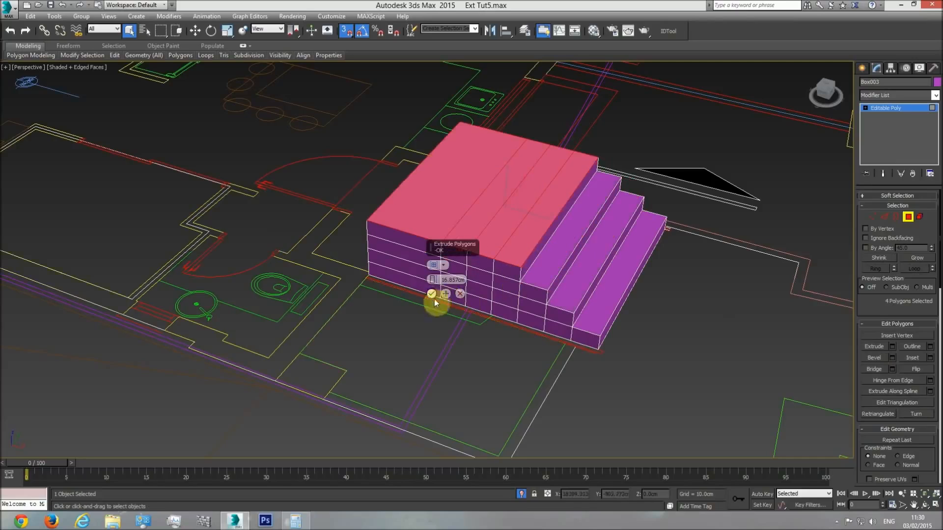
click(446, 294)
alt+click(516, 238)
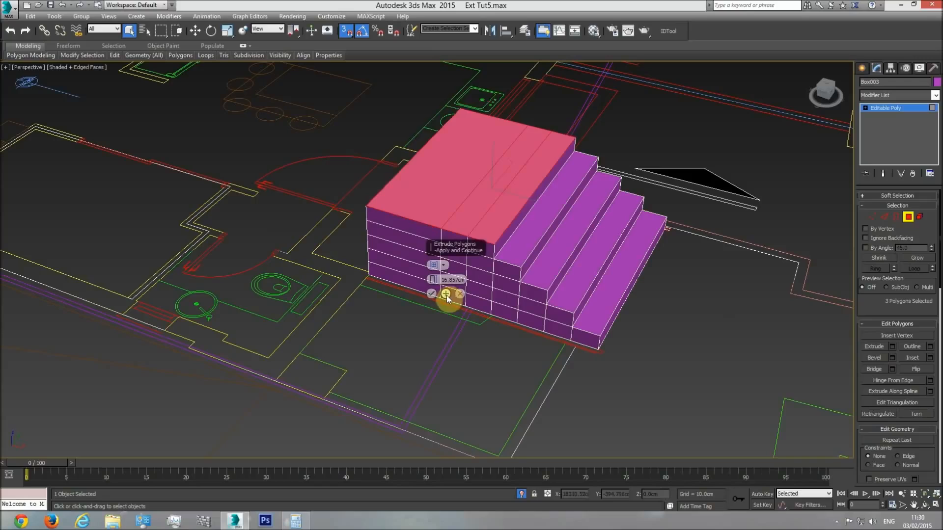
click(445, 294)
alt+click(495, 212)
click(446, 294)
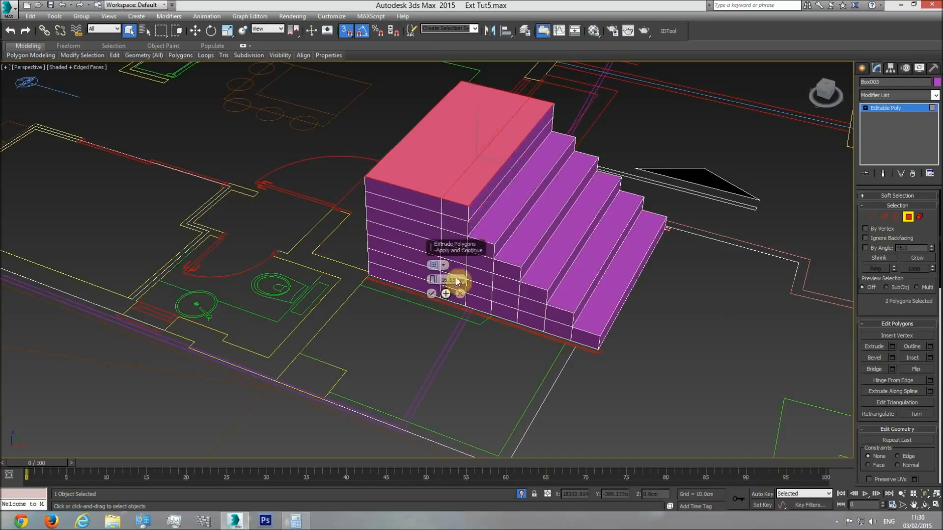
alt+click(474, 185)
click(432, 294)
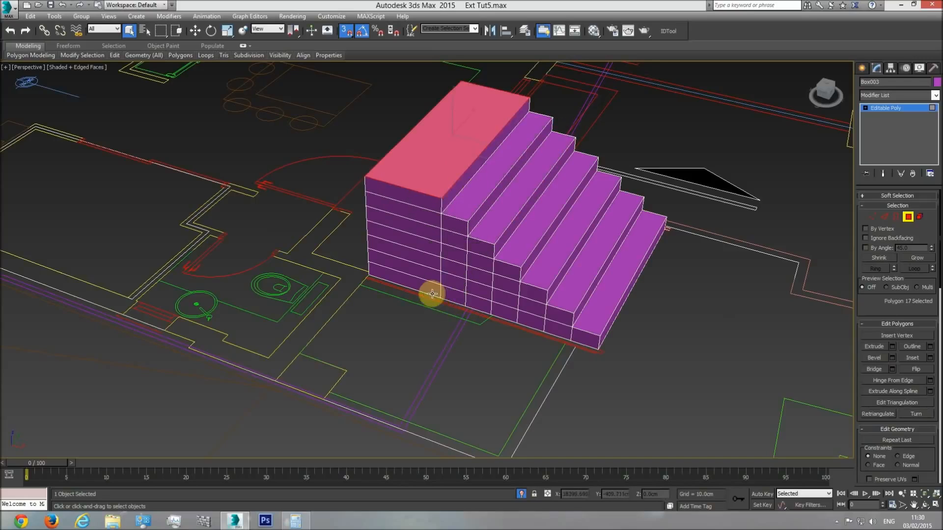
Delete all stair polygons beneath the stepped profile in the front view, keeping only the treads, risers and landing surface.
scroll(472, 261, down, 3)
key(f)
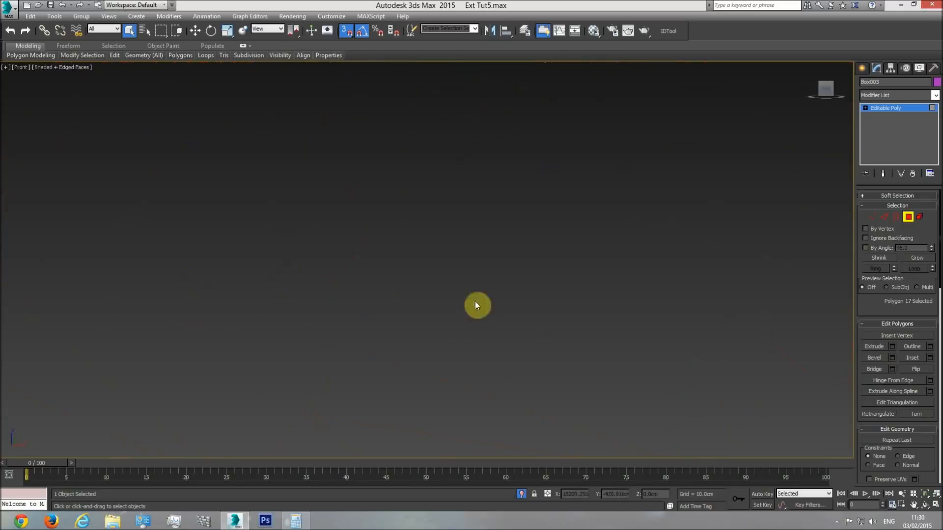
scroll(508, 301, down, 5)
scroll(545, 309, up, 4)
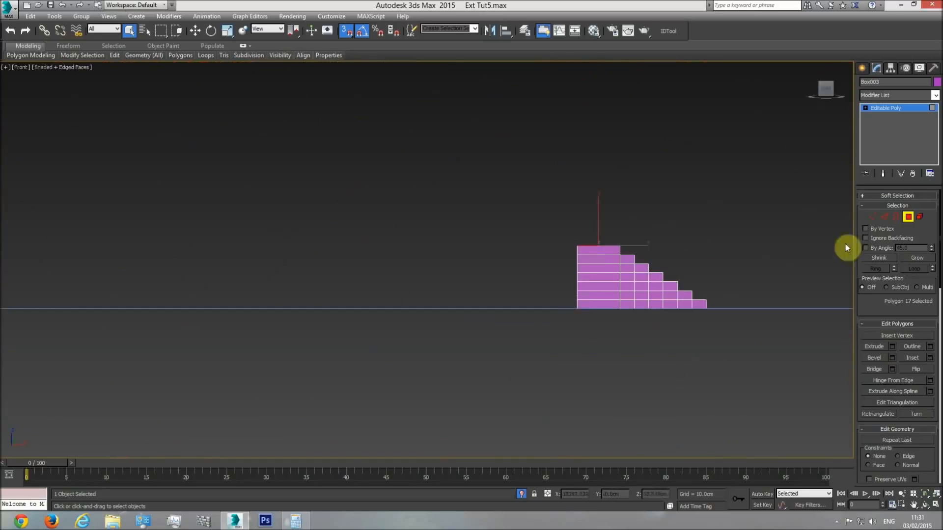
key(Delete)
drag(609, 329, 606, 259)
key(Delete)
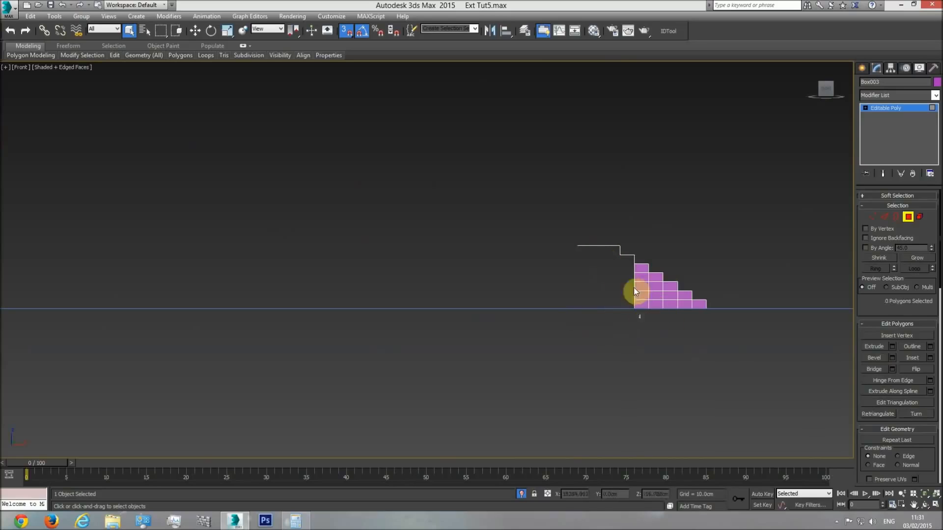
drag(645, 280, 645, 279)
key(Delete)
drag(670, 311, 655, 287)
key(Delete)
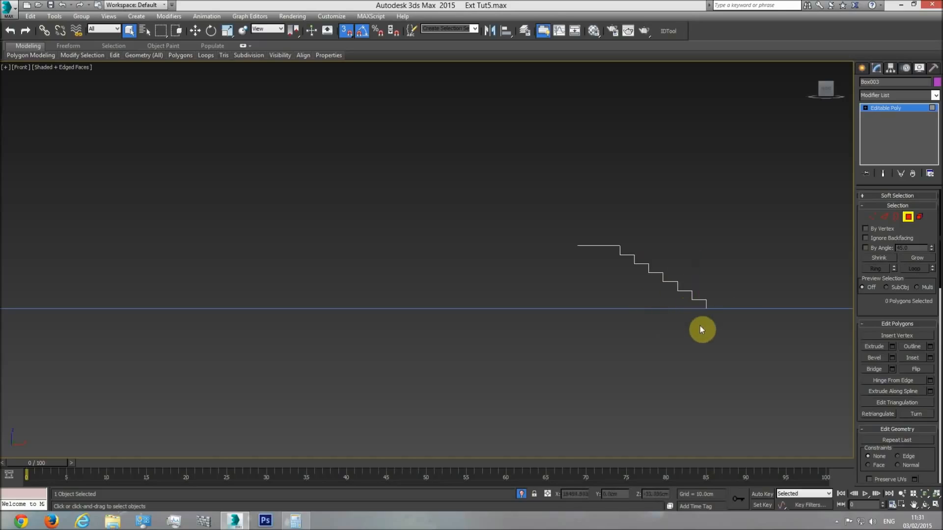
key(p)
click(925, 505)
drag(438, 290, 305, 274)
Measure the top tread's overhang and thickness on the elevation drawing with a temporary box, and delete the box.
key(t)
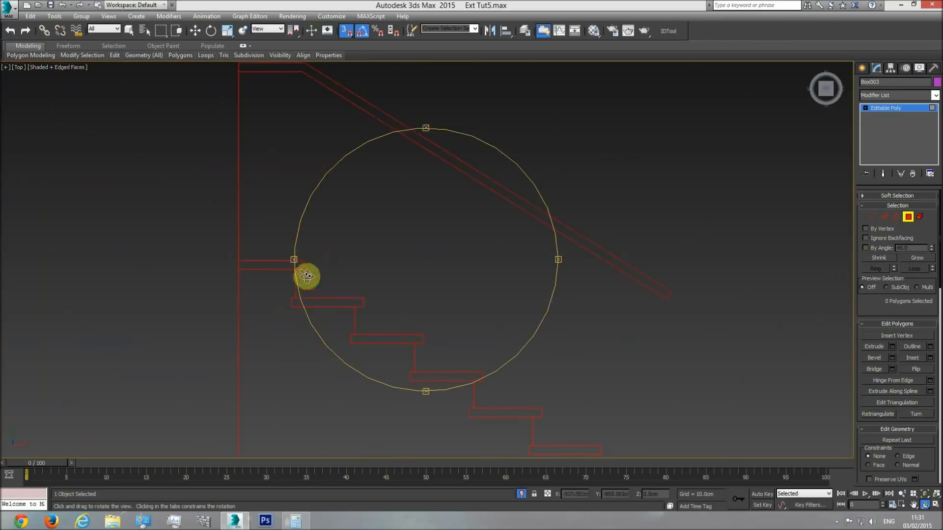
click(862, 68)
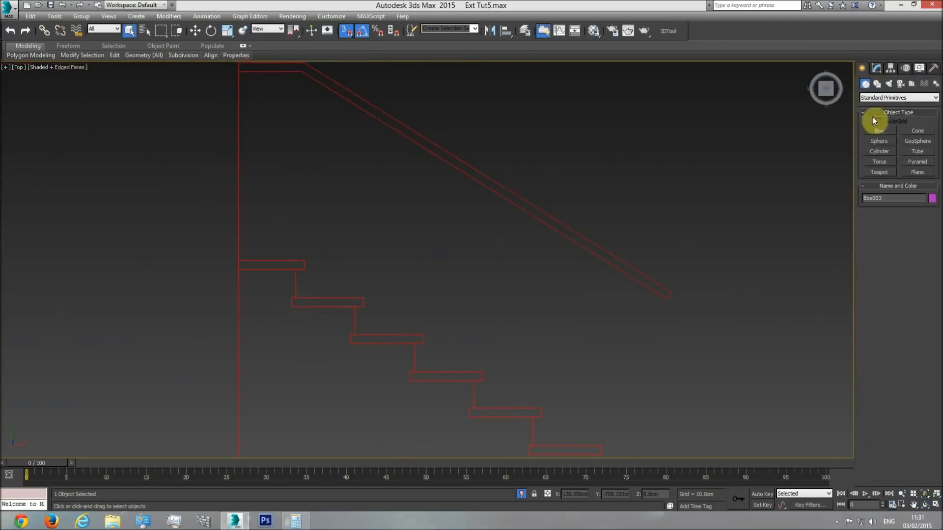
drag(304, 256, 294, 267)
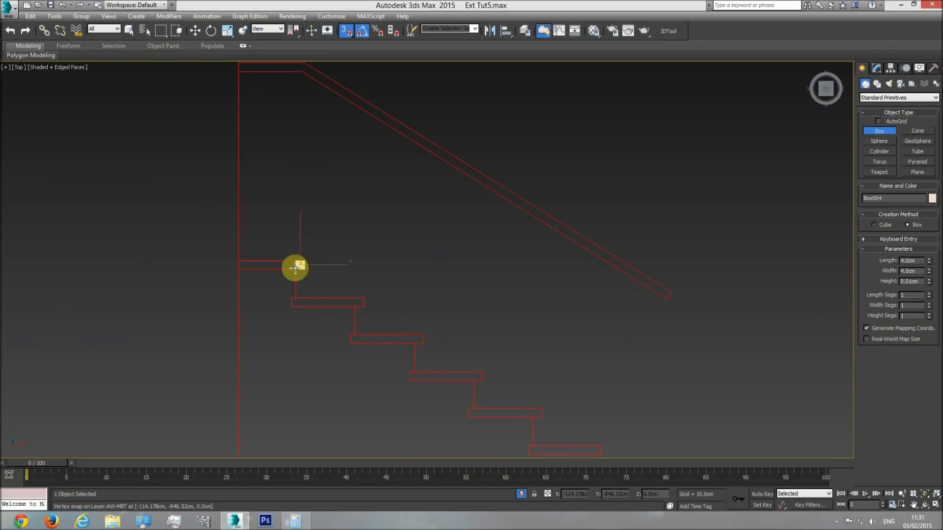
click(297, 196)
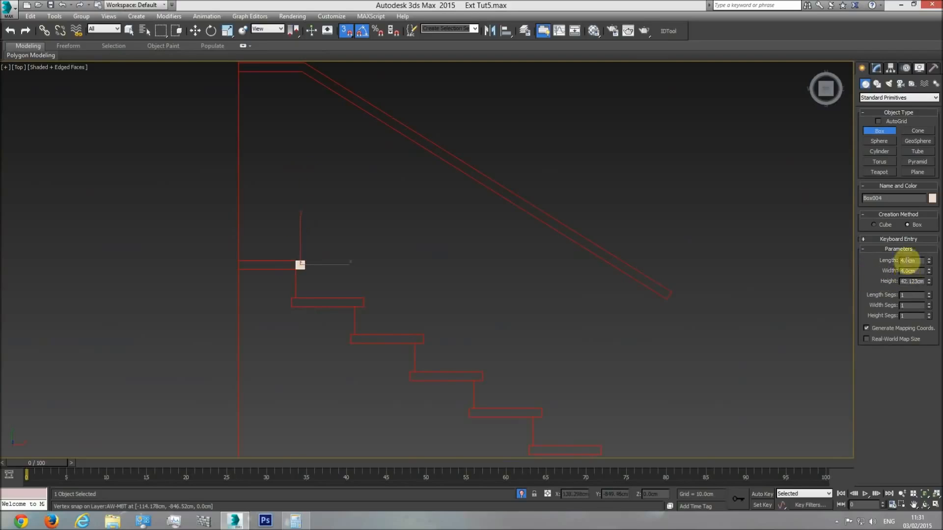
scroll(411, 284, down, 6)
key(Delete)
Create a reference box beside the landing's front edge in the front view, with length and width of 4 cm.
scroll(594, 297, down, 8)
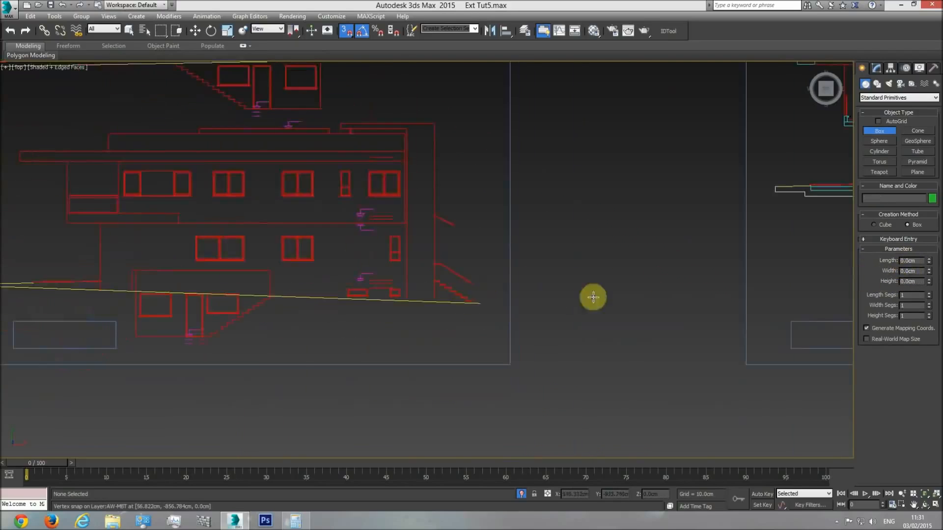
mouse_move(631, 309)
middle_down()
mouse_move(693, 285)
mouse_move(326, 289)
middle_up()
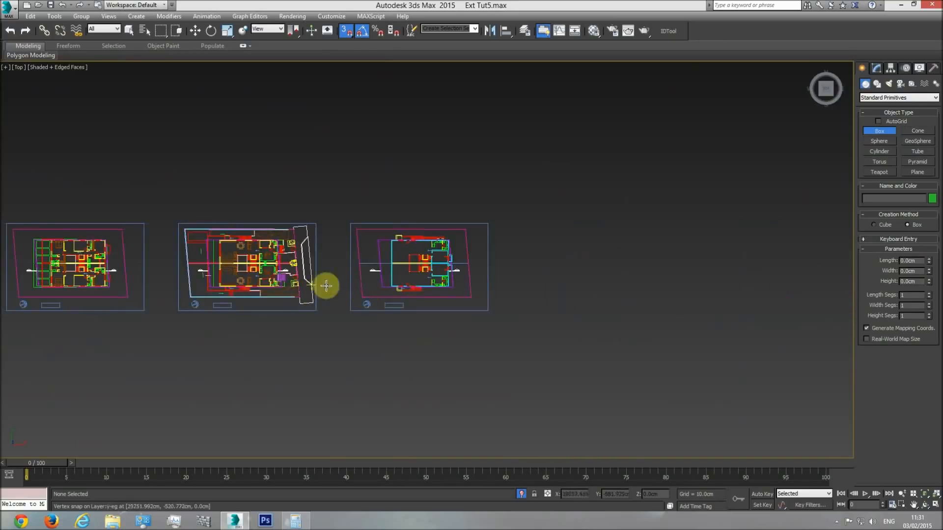
scroll(269, 284, up, 4)
key(f)
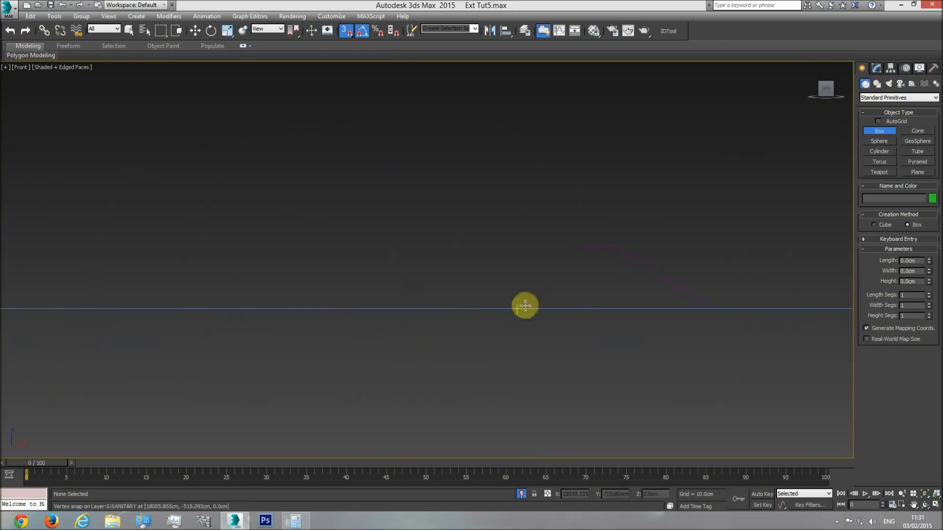
right_click(618, 249)
click(879, 131)
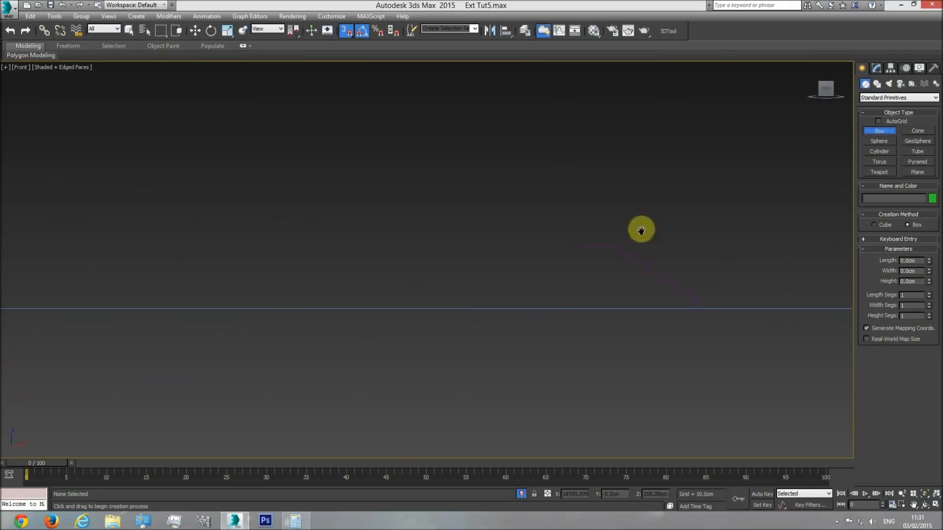
drag(589, 280, 574, 290)
click(591, 219)
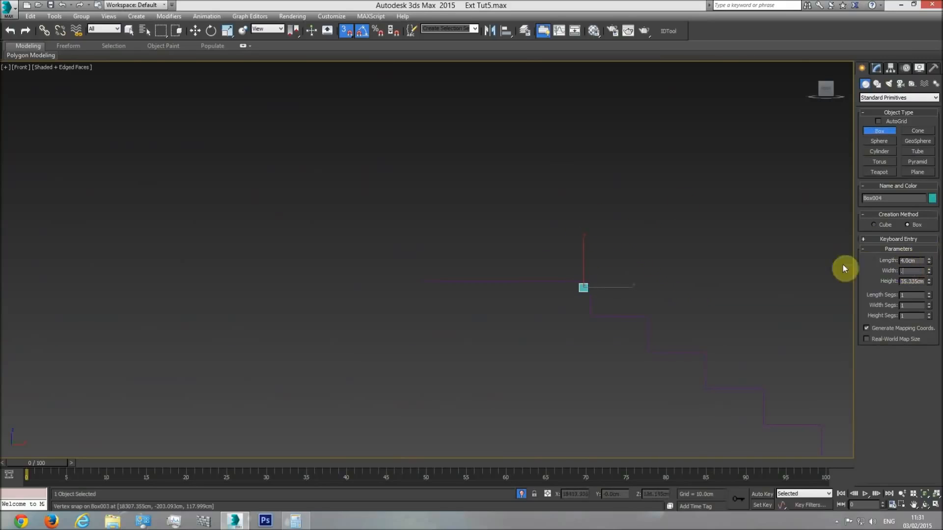
click(196, 31)
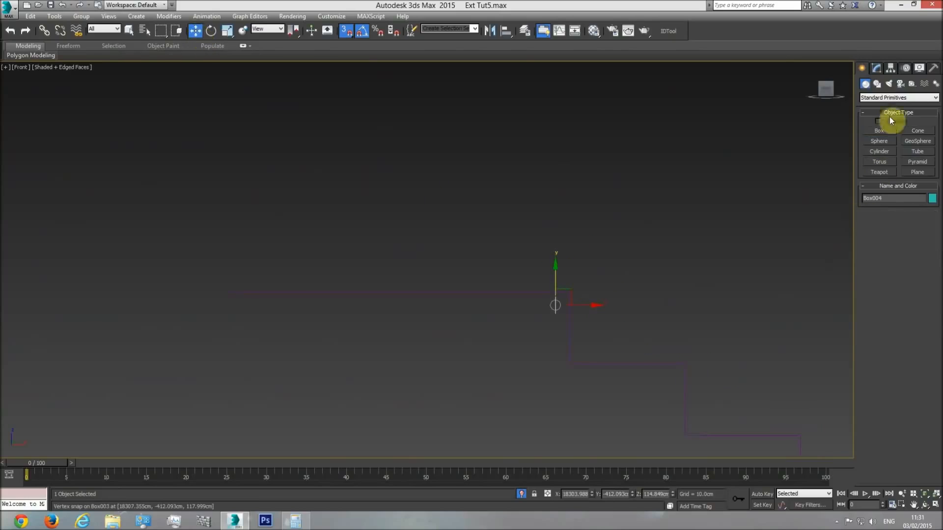
click(877, 68)
double_click(912, 218)
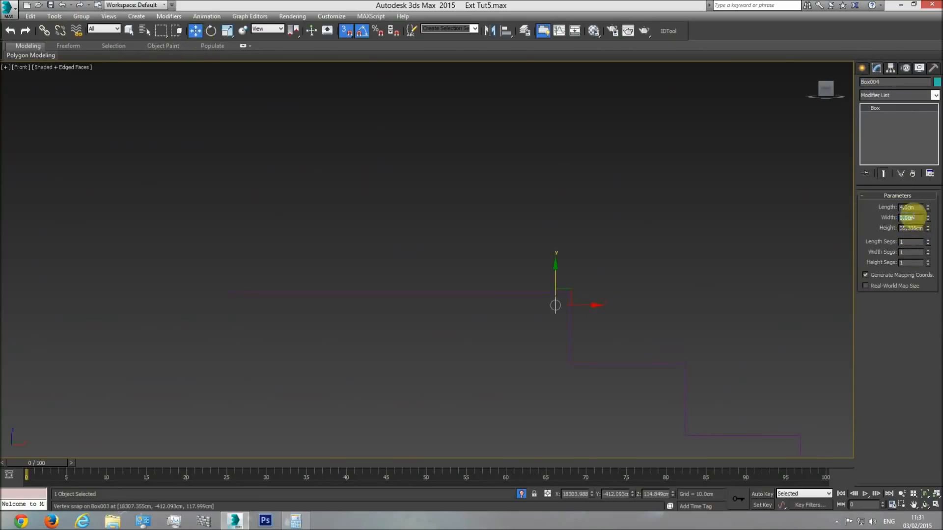
Snap the reference box into the corner directly beneath the landing's front edge.
middle_drag(516, 311, 506, 301)
scroll(531, 302, up, 3)
mouse_move(592, 262)
mouse_down()
mouse_move(568, 299)
mouse_move(518, 326)
mouse_move(610, 246)
mouse_move(575, 267)
mouse_up()
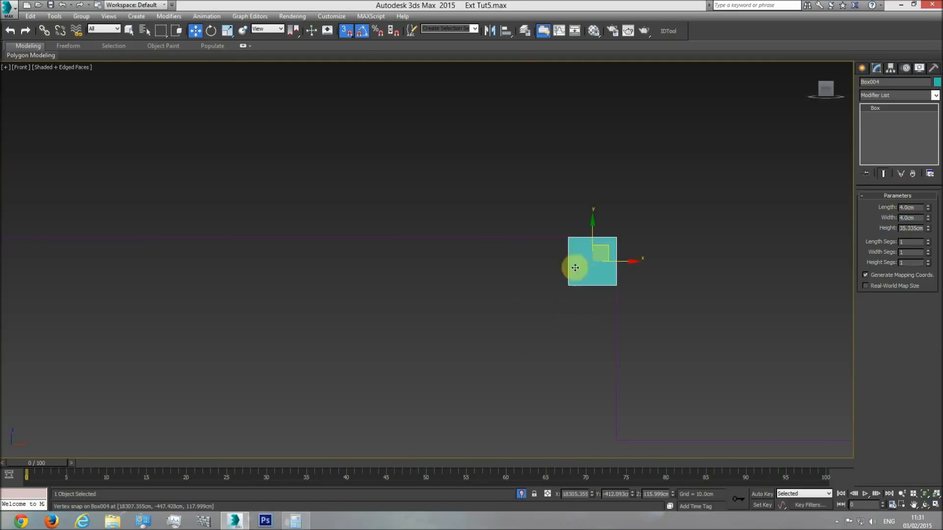
Move the reference box in the top view so that it lies within the stair width at the landing's front edge.
click(542, 237)
scroll(565, 312, down, 5)
key(p)
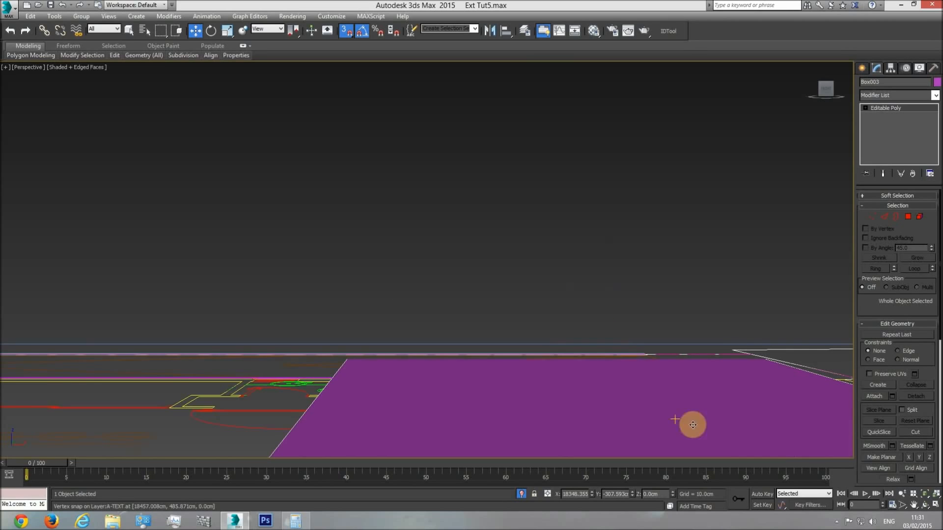
click(924, 496)
click(924, 504)
drag(411, 258, 374, 274)
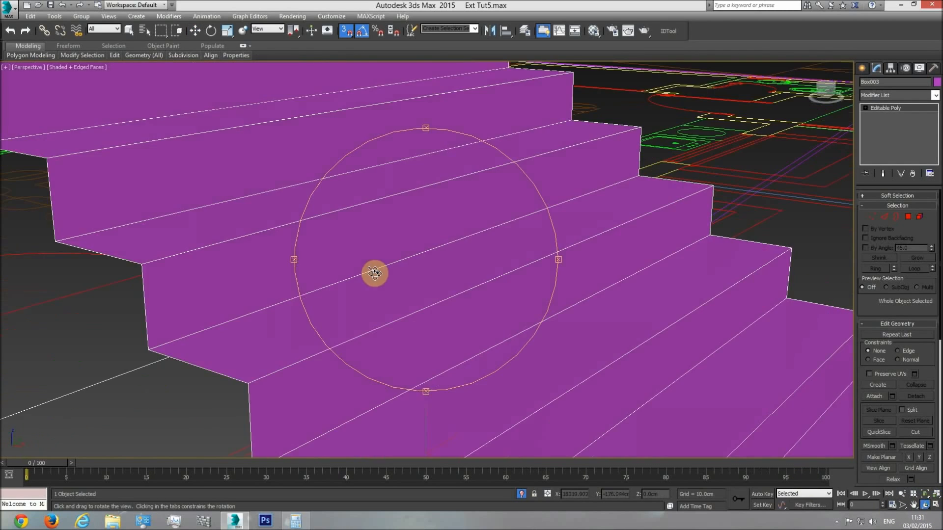
scroll(381, 269, down, 6)
key(w)
key(F3)
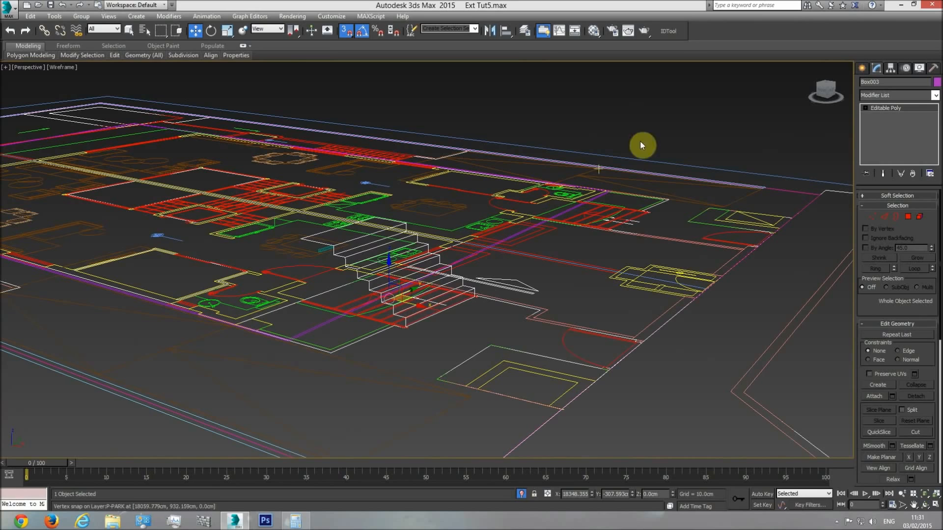
click(480, 257)
key(f)
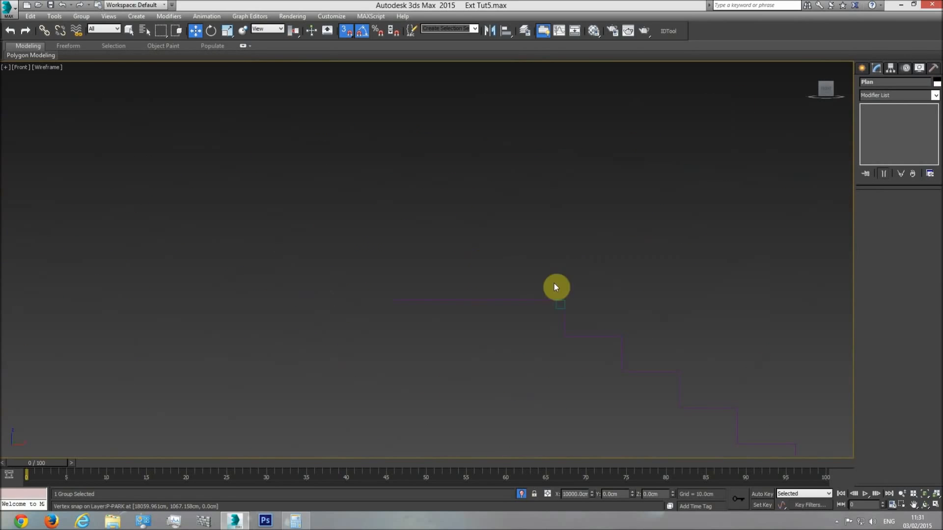
click(557, 309)
key(t)
scroll(575, 311, down, 5)
middle_drag(599, 280, 410, 300)
scroll(302, 331, up, 8)
drag(341, 279, 331, 242)
Connect the vertical side edges of all seven risers with one segment and slide -52, matching the underside of the reference box.
key(p)
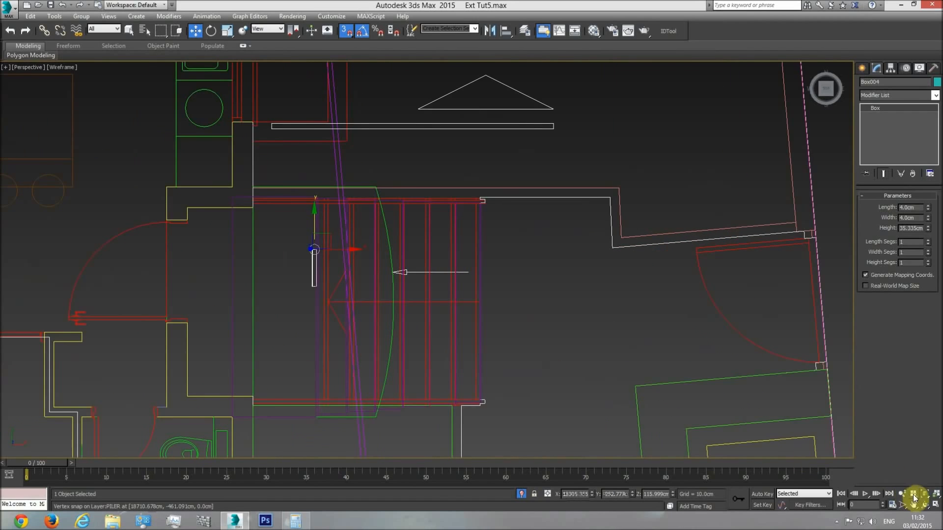
click(925, 494)
click(924, 505)
drag(457, 267, 437, 265)
scroll(437, 264, down, 6)
key(F3)
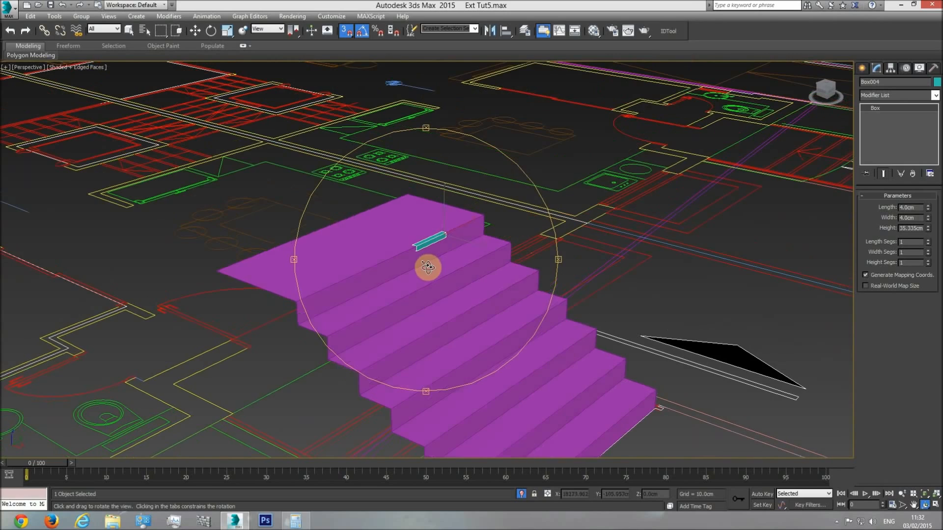
key(w)
click(373, 276)
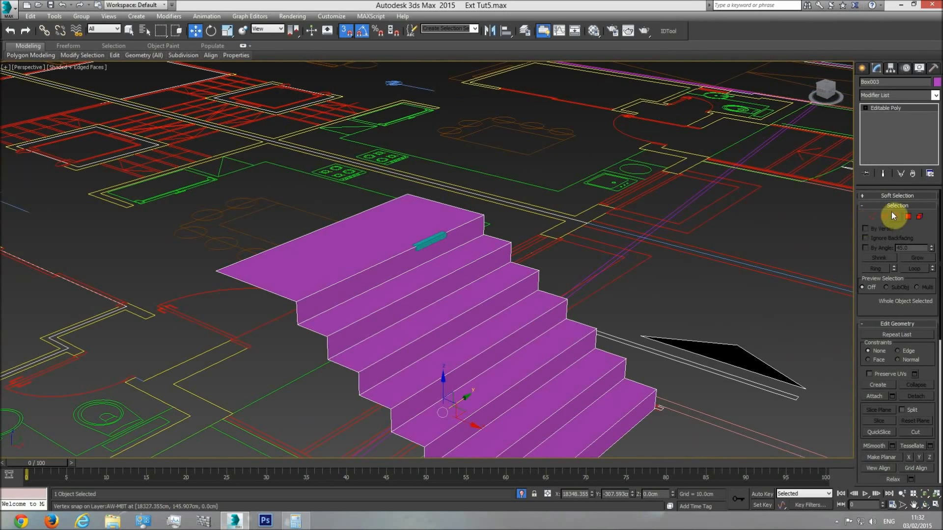
click(884, 218)
click(295, 312)
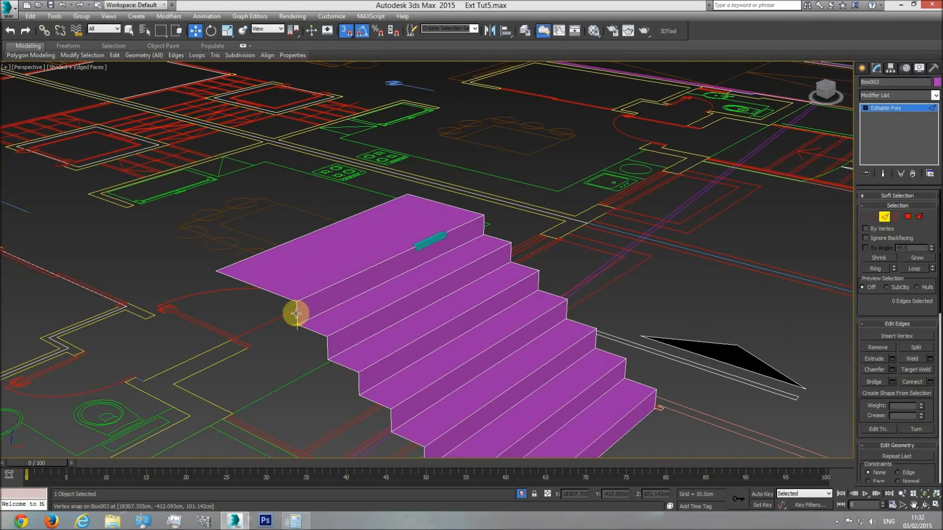
ctrl+click(484, 224)
ctrl+click(509, 251)
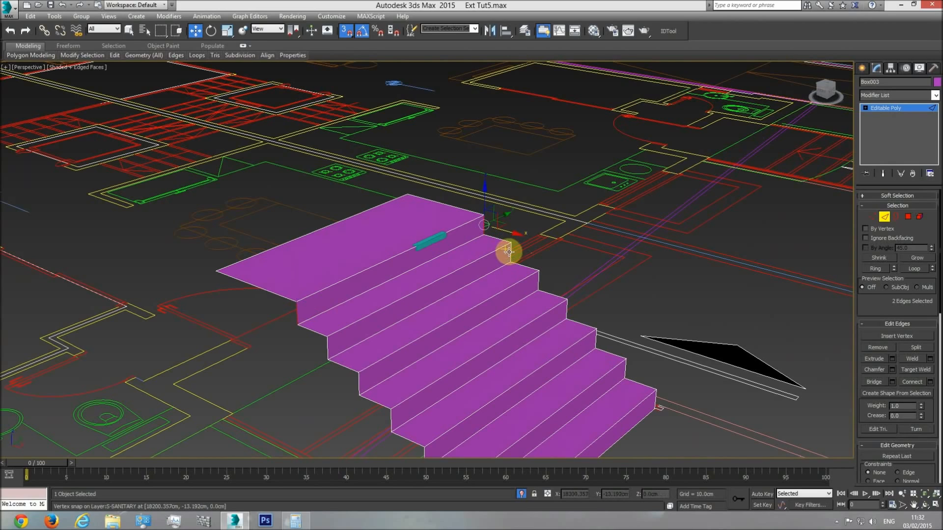
click(129, 31)
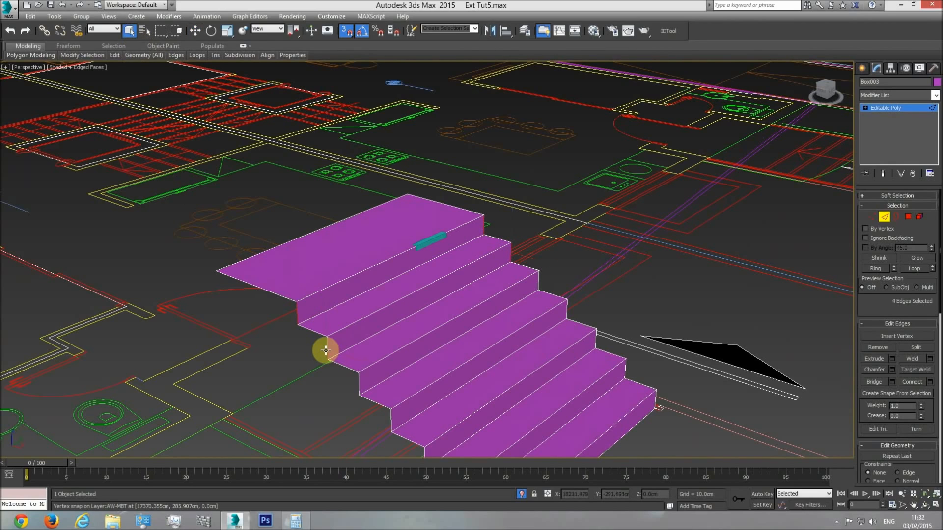
key(f)
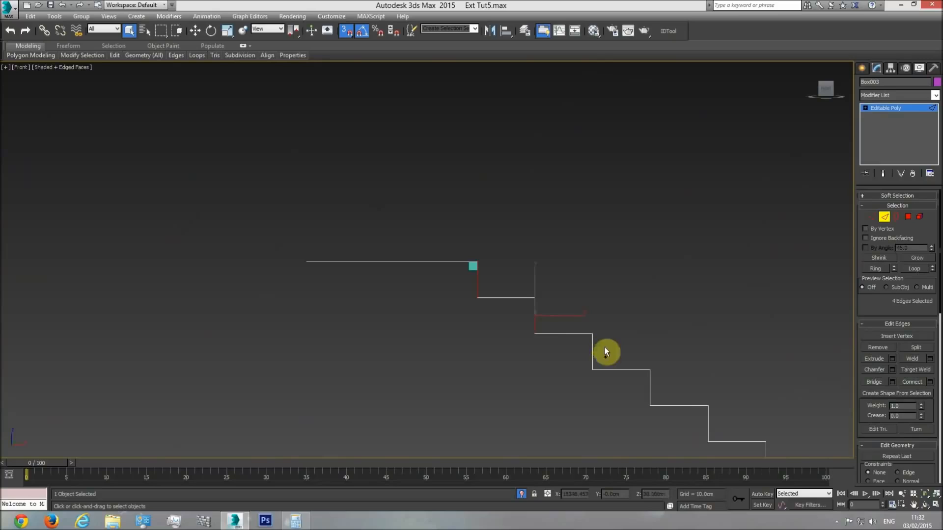
ctrl+drag(714, 426, 686, 429)
middle_drag(757, 438, 605, 320)
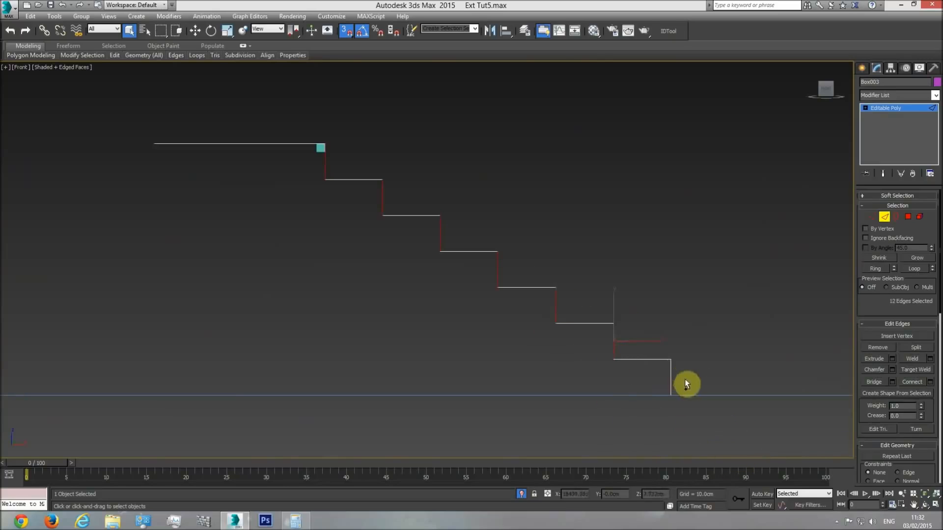
key(p)
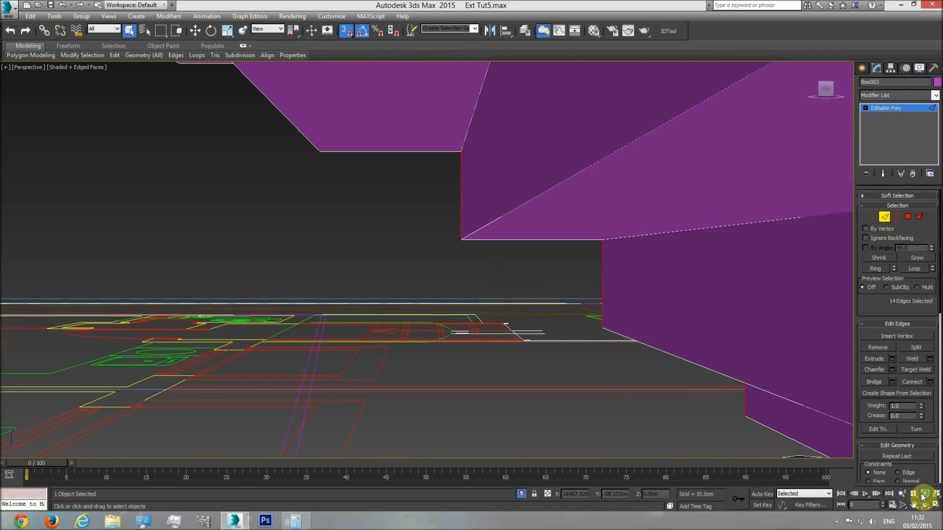
click(924, 495)
click(925, 505)
drag(481, 305, 520, 334)
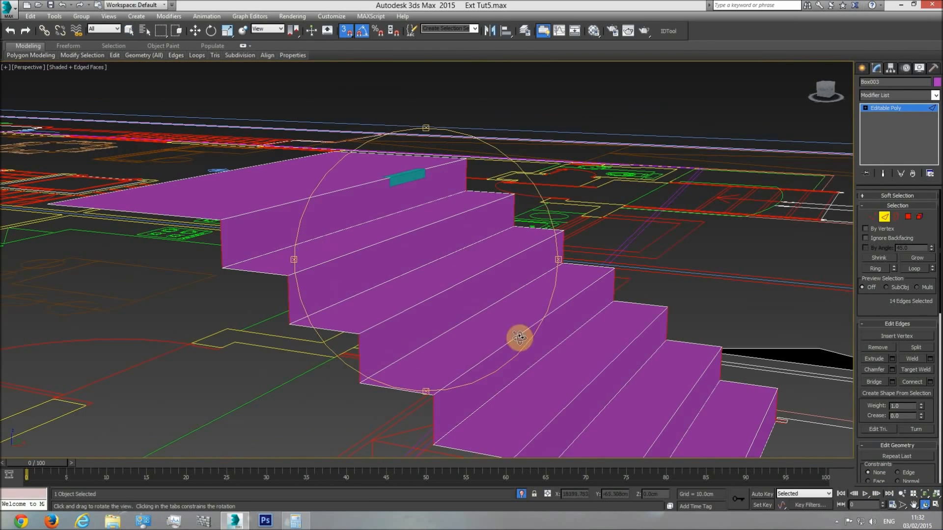
click(930, 382)
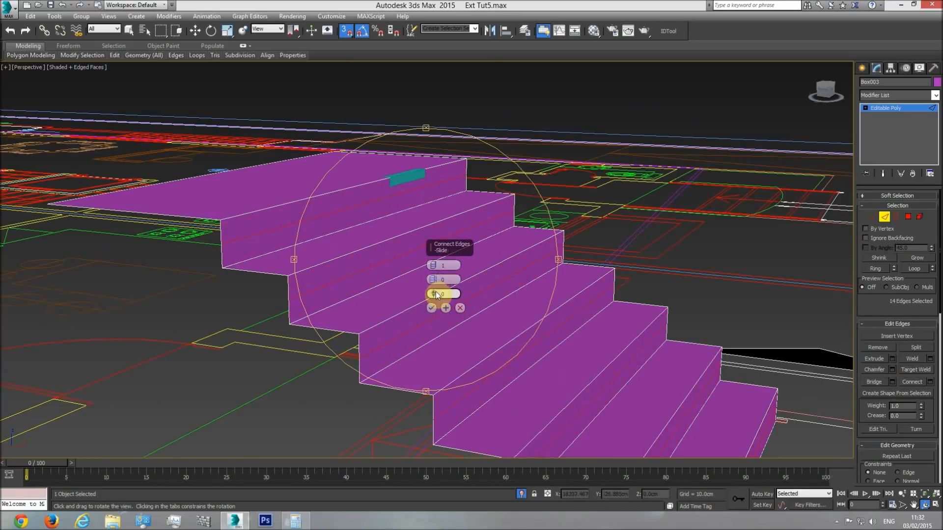
drag(434, 293, 433, 388)
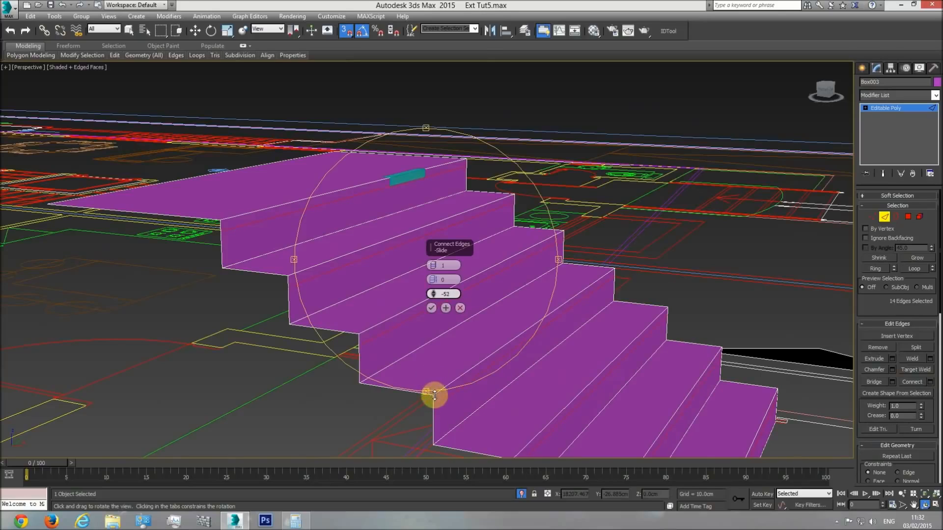
middle_drag(400, 329, 366, 274)
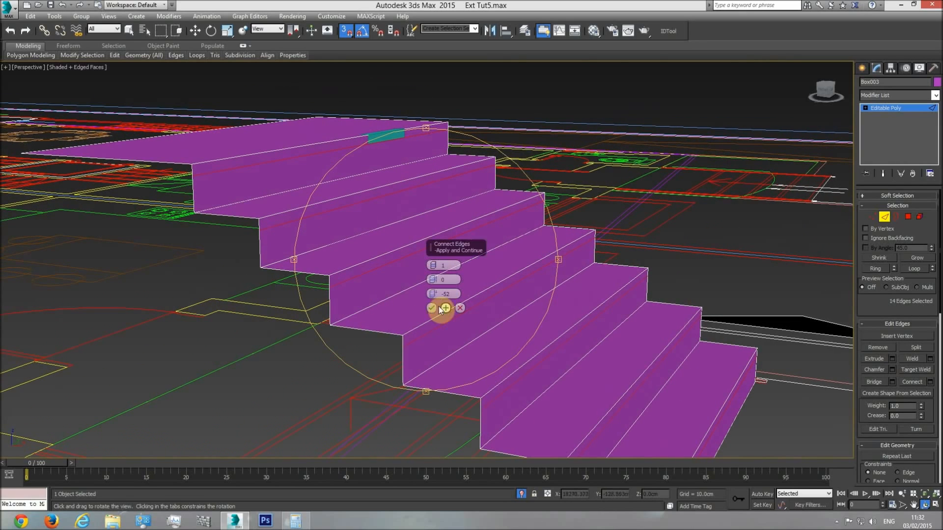
click(431, 309)
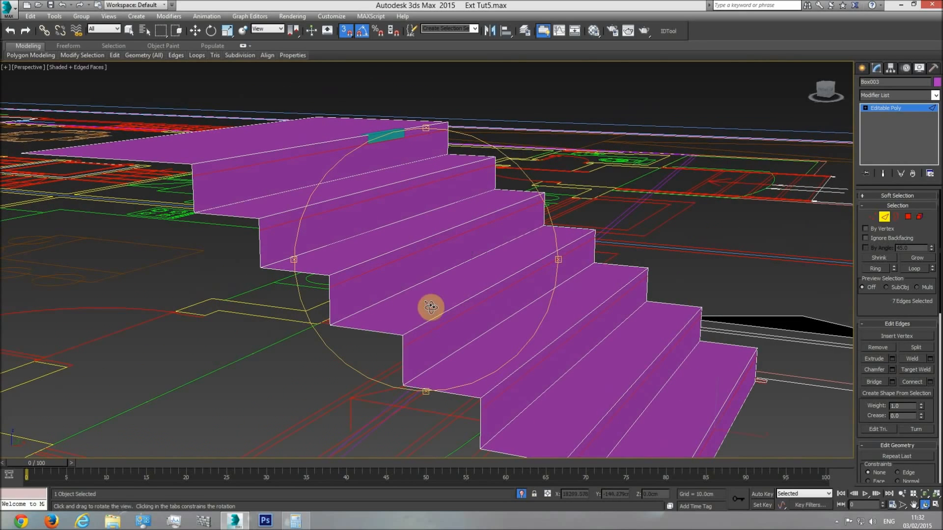
Leave edge editing on the stairs and delete the reference box under the landing edge.
click(903, 107)
click(383, 133)
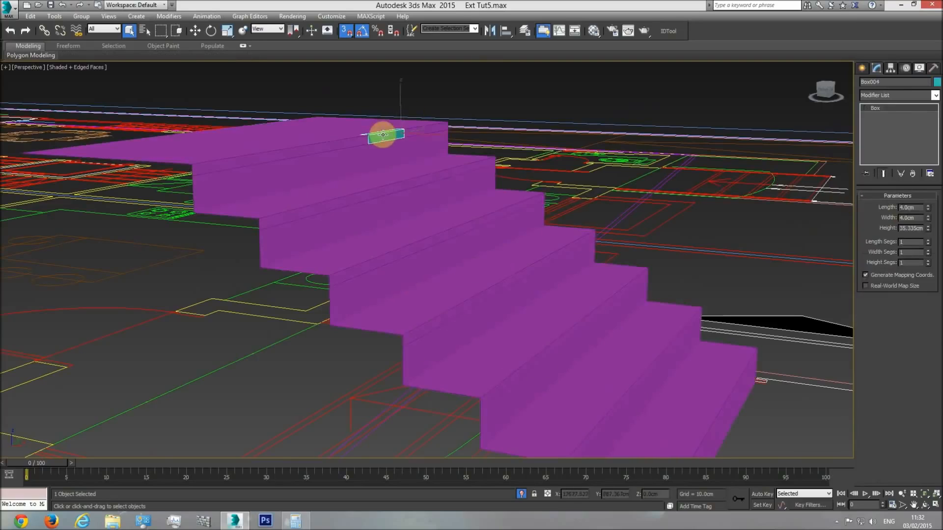
key(Delete)
Extrude the lower polygons of all seven risers by -4 cm to recess them beneath the tread noses.
click(384, 153)
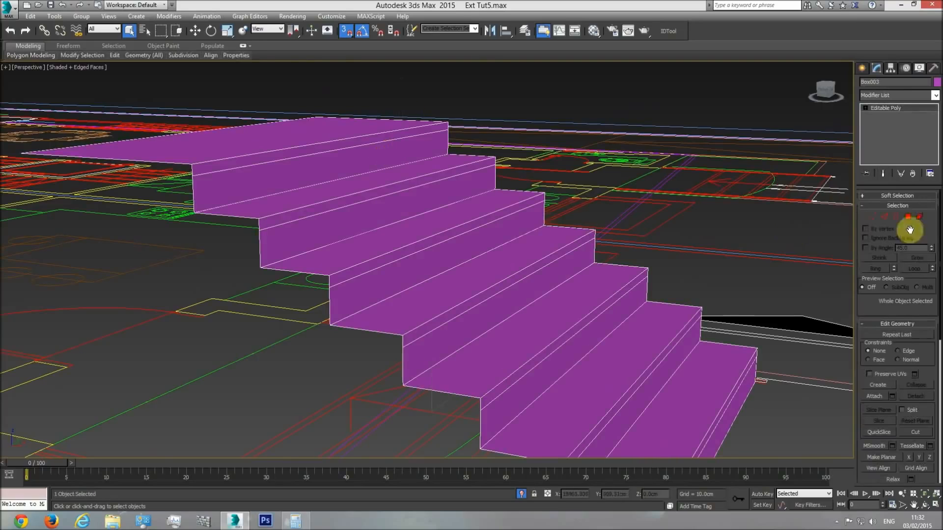
click(330, 168)
ctrl+click(370, 216)
ctrl+click(411, 260)
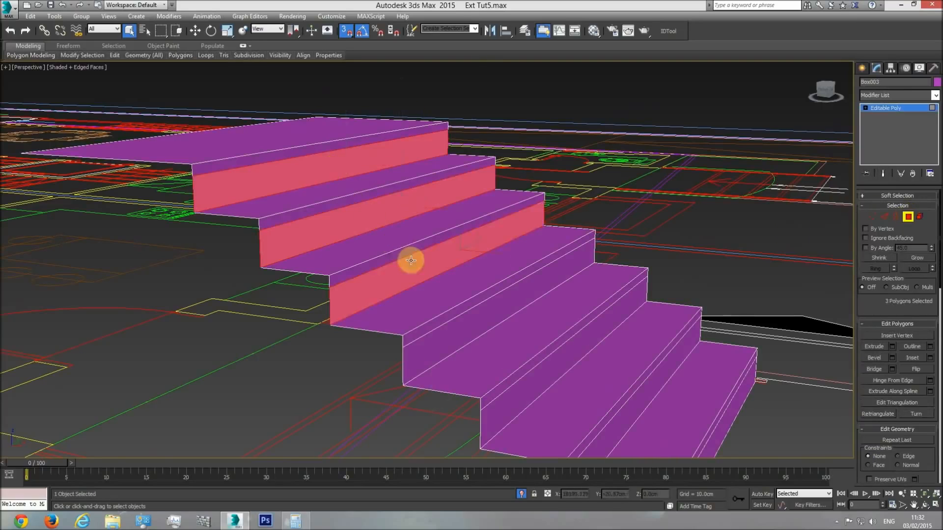
ctrl+click(470, 312)
ctrl+click(547, 373)
ctrl+click(636, 402)
middle_drag(639, 404, 627, 290)
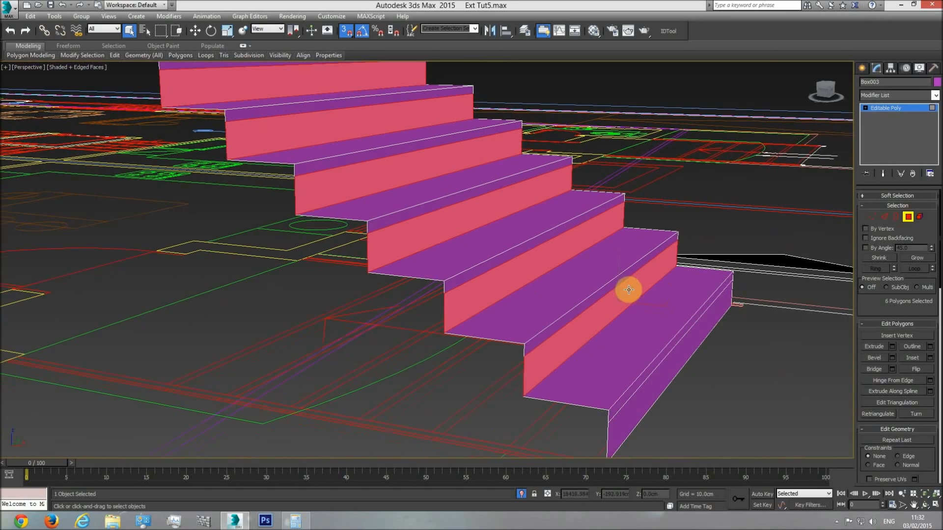
ctrl+click(667, 374)
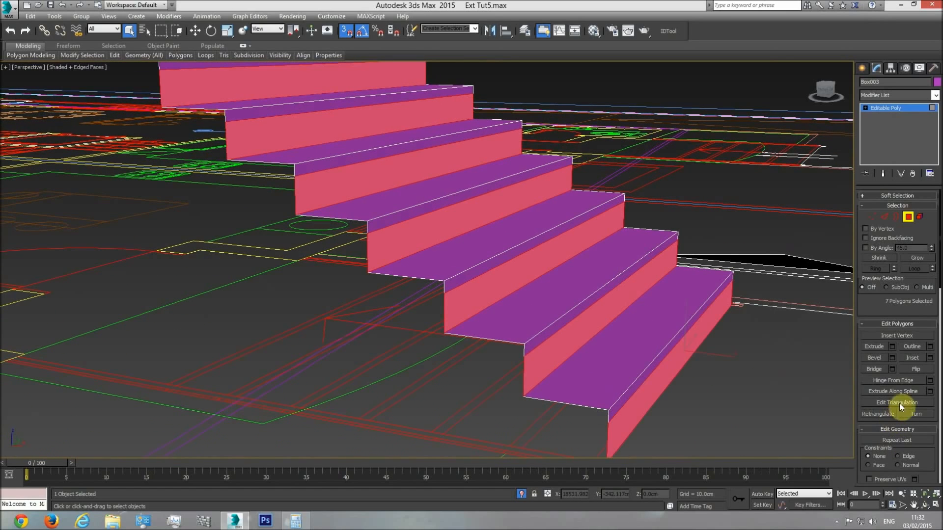
click(892, 347)
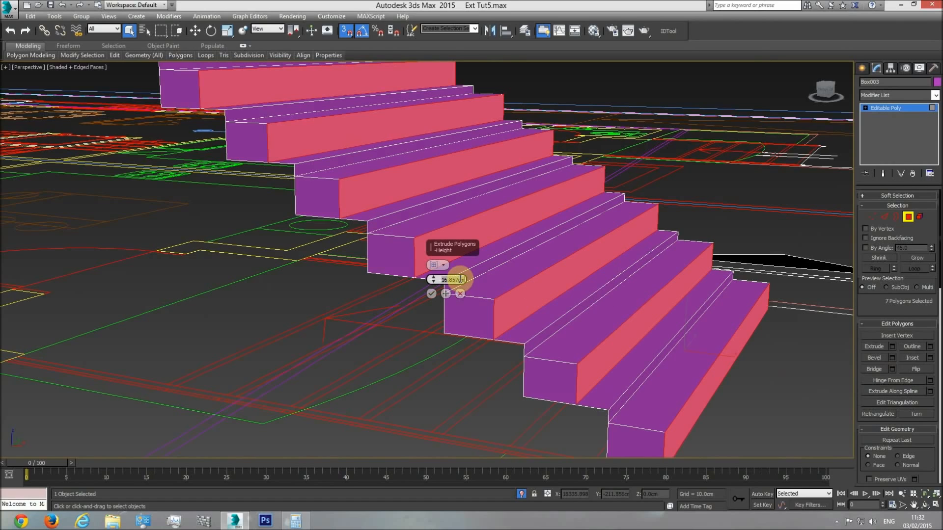
text(-4)
key(Return)
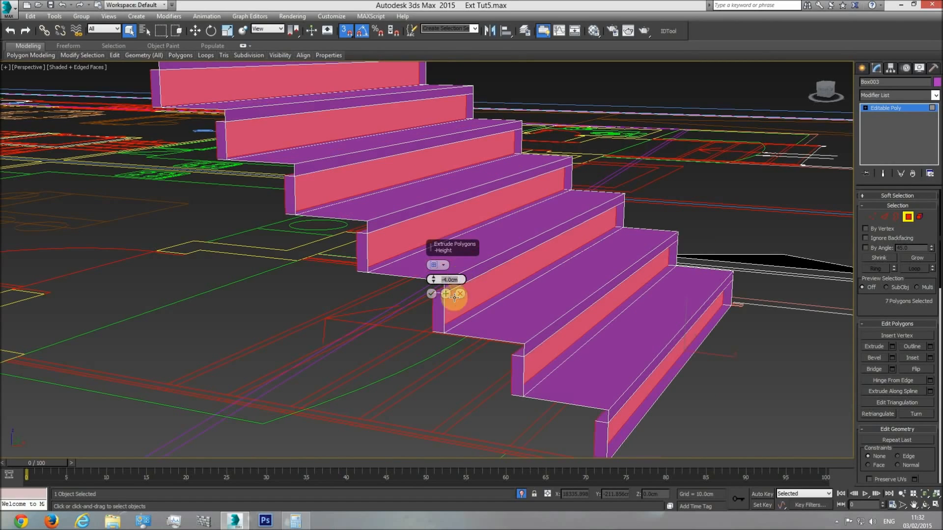
click(432, 294)
Delete the side polygons at both ends of all seven recessed risers in the front view.
click(441, 312)
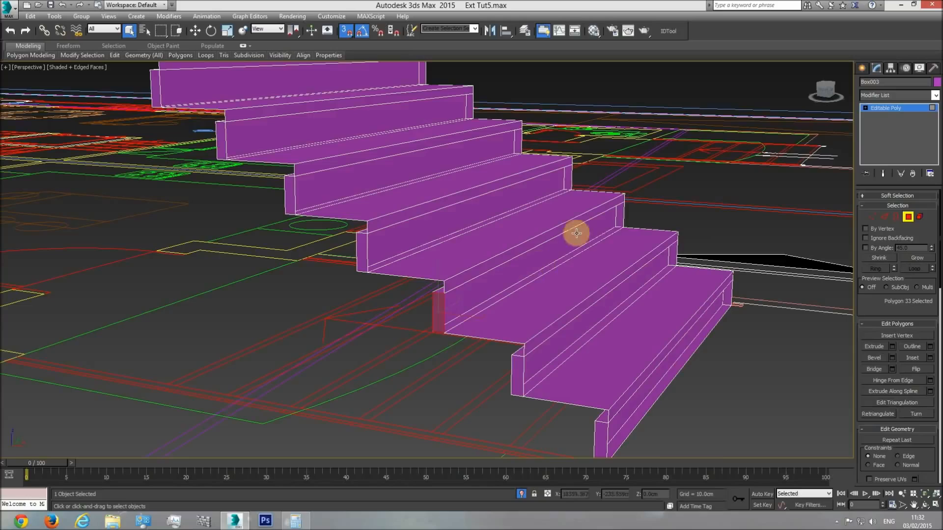
key(f)
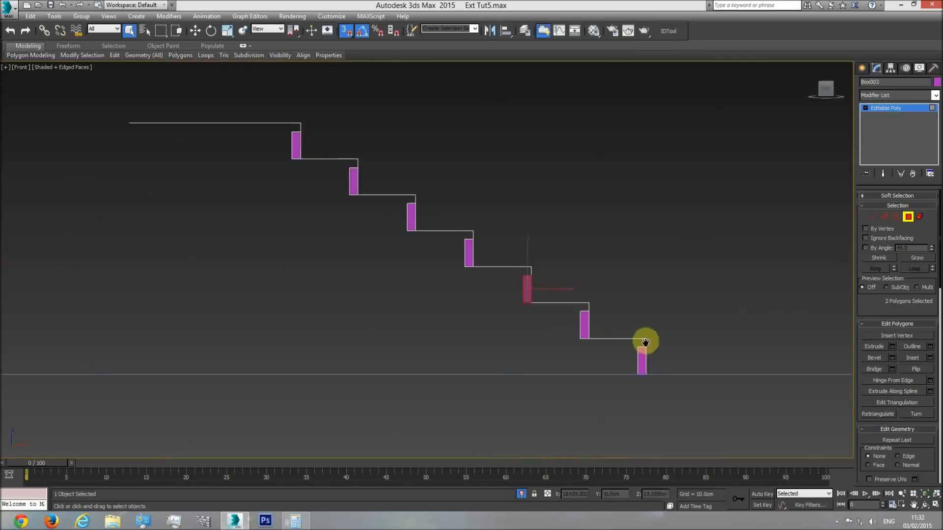
click(635, 363)
click(578, 324)
key(Delete)
key(Delete)
click(462, 254)
key(Delete)
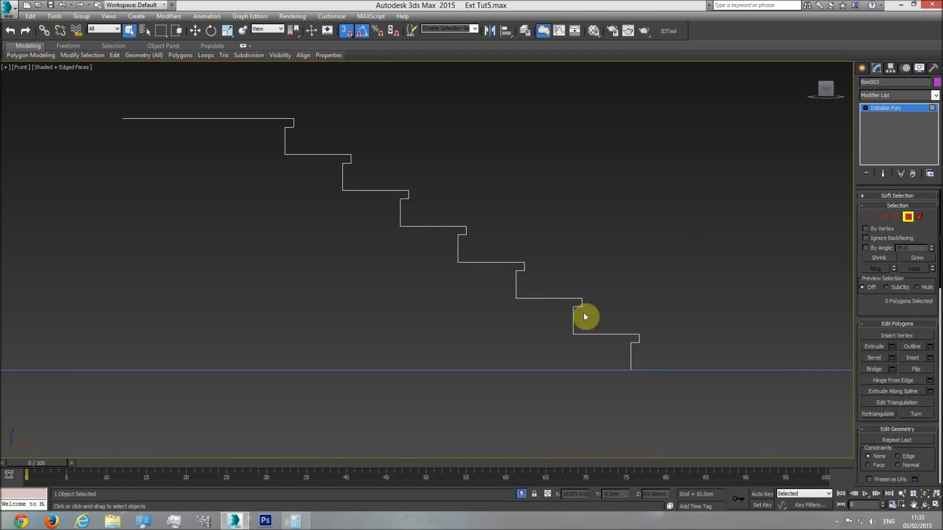
End the isolation of the stairs to bring back the building, and leave polygon editing.
key(p)
key(z)
click(925, 505)
drag(426, 281, 444, 319)
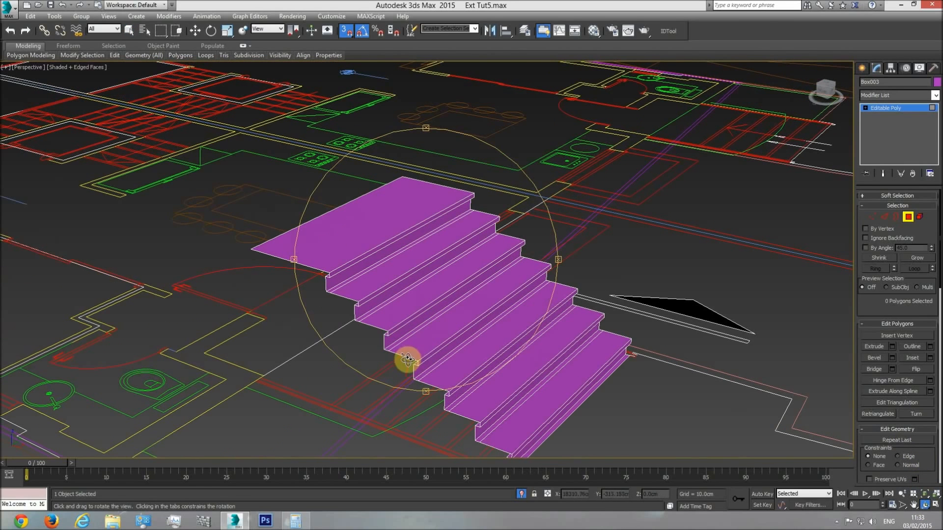
click(521, 495)
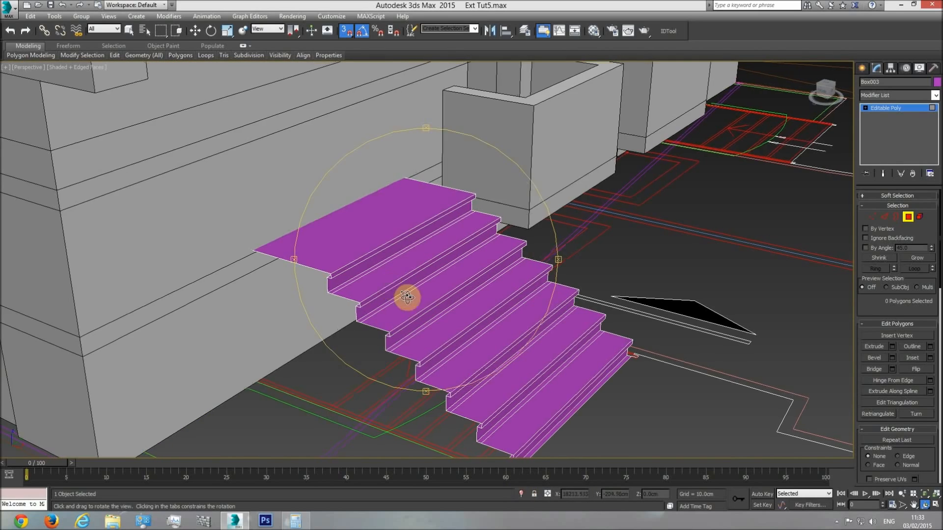
scroll(417, 309, down, 5)
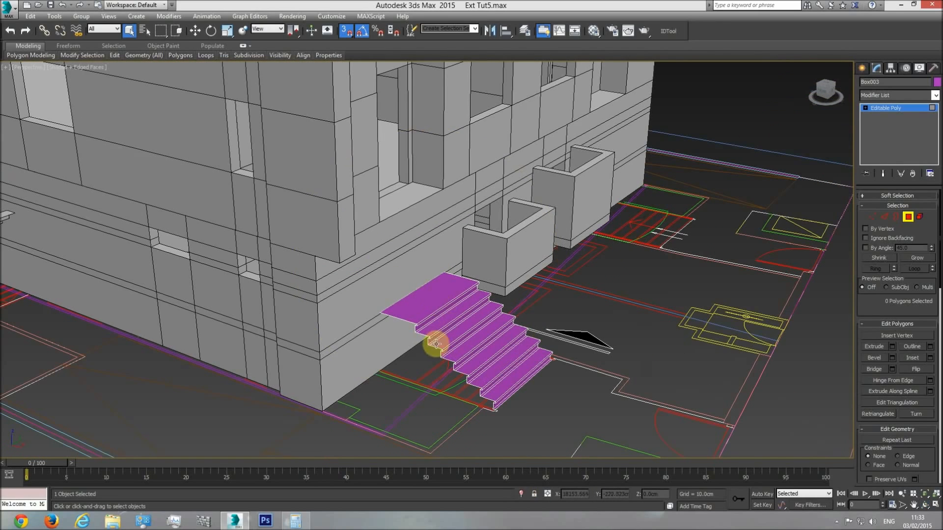
click(913, 218)
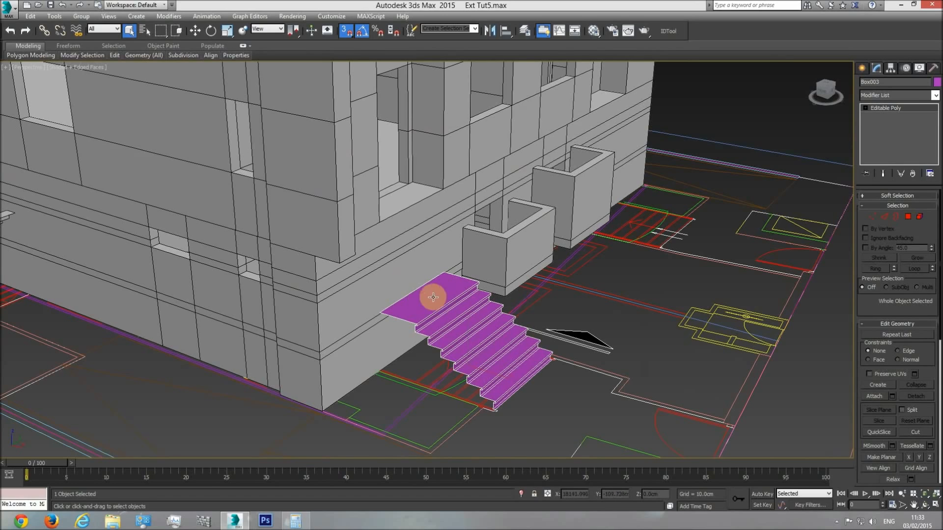
Move the stairs up with vertex snapping so the landing's rear corner meets the lower corner of the entrance door opening.
scroll(432, 297, up, 2)
middle_drag(443, 267, 444, 288)
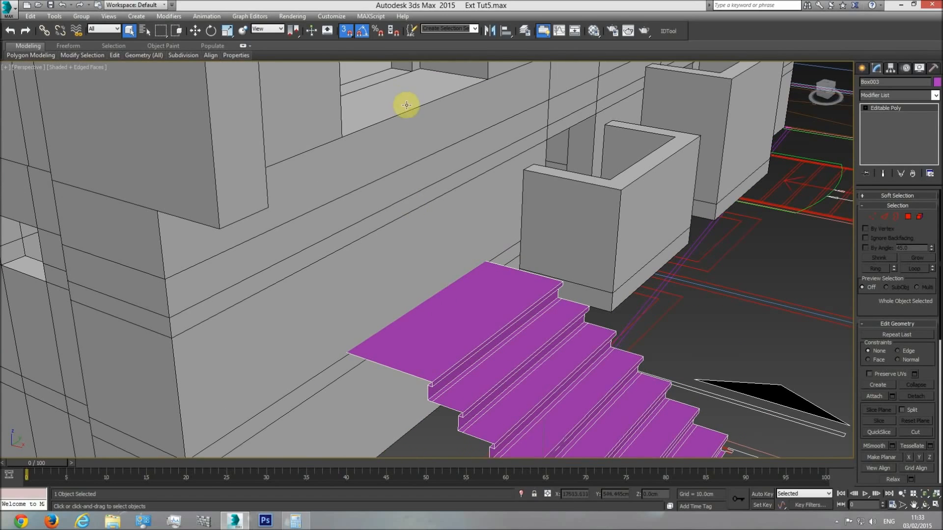
scroll(523, 339, down, 3)
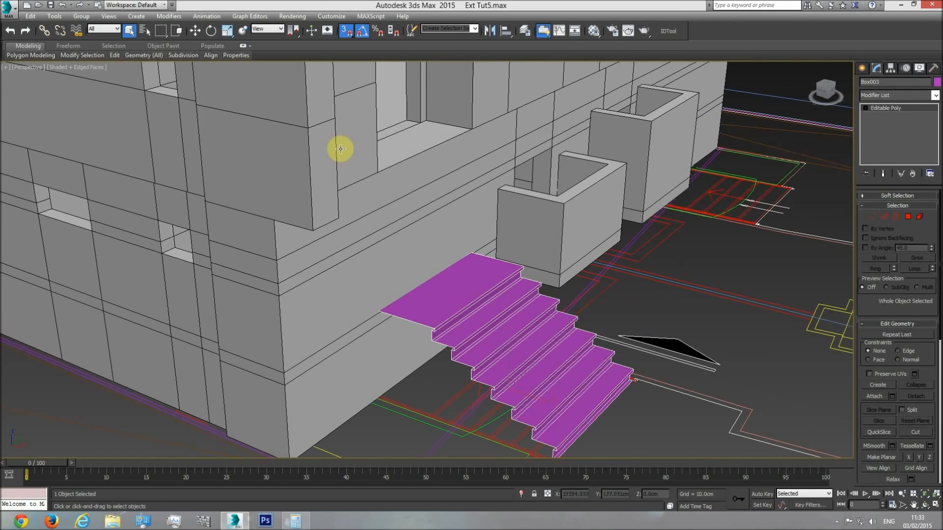
click(195, 30)
drag(509, 364, 380, 145)
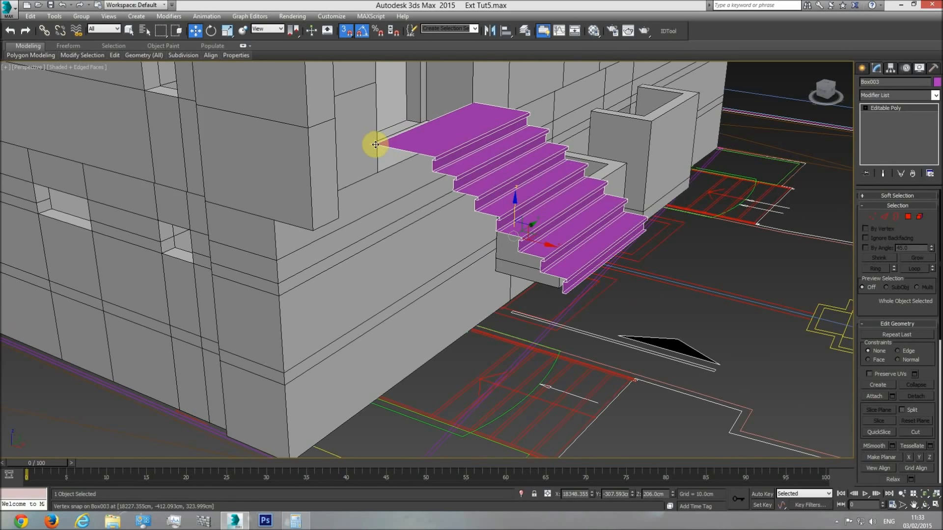
key(ctrl+z)
drag(379, 171, 377, 173)
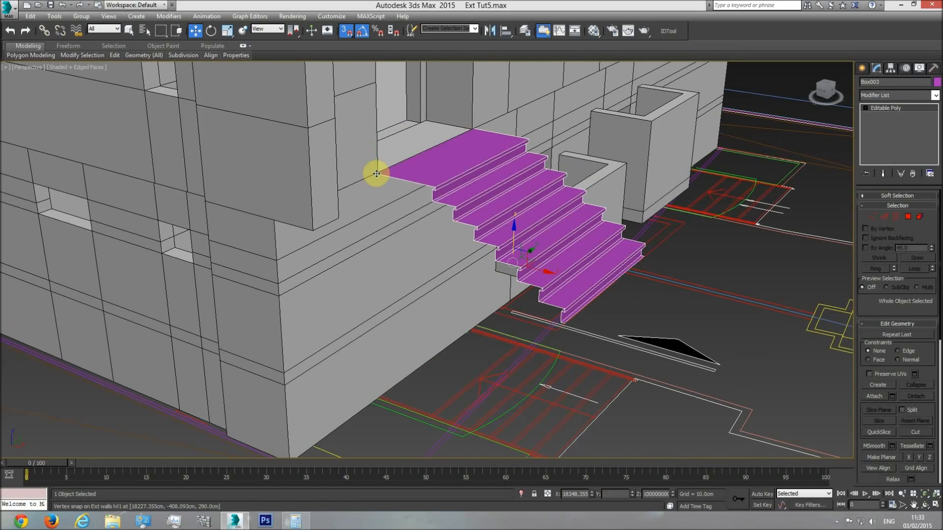
Examine from several angles how the stair landing fits against the entrance opening and the wall.
scroll(459, 227, up, 3)
scroll(718, 239, down, 5)
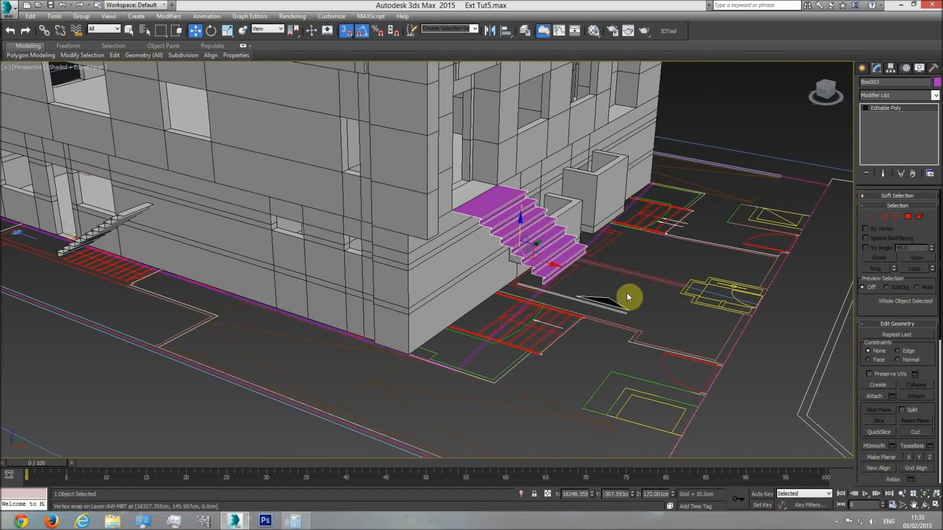
click(635, 260)
click(925, 504)
drag(426, 238, 335, 266)
drag(418, 276, 477, 266)
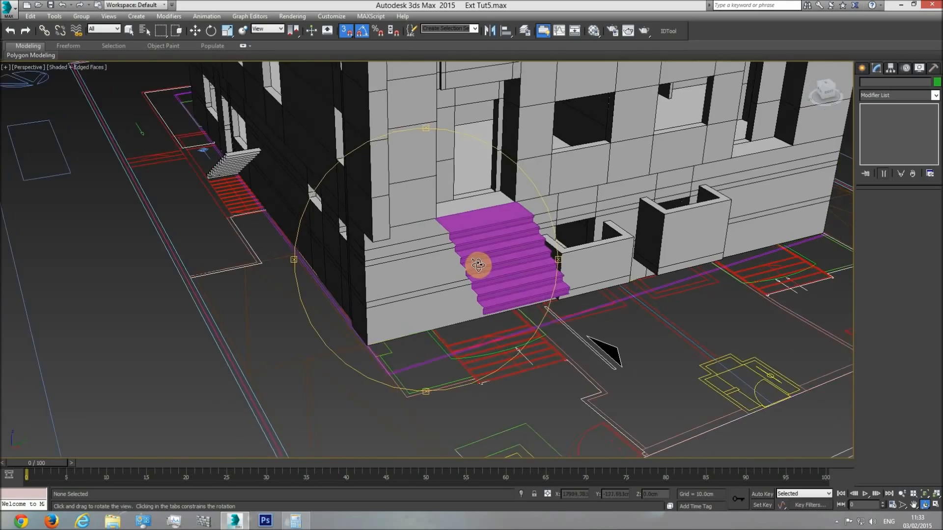
scroll(463, 224, up, 4)
drag(464, 228, 475, 246)
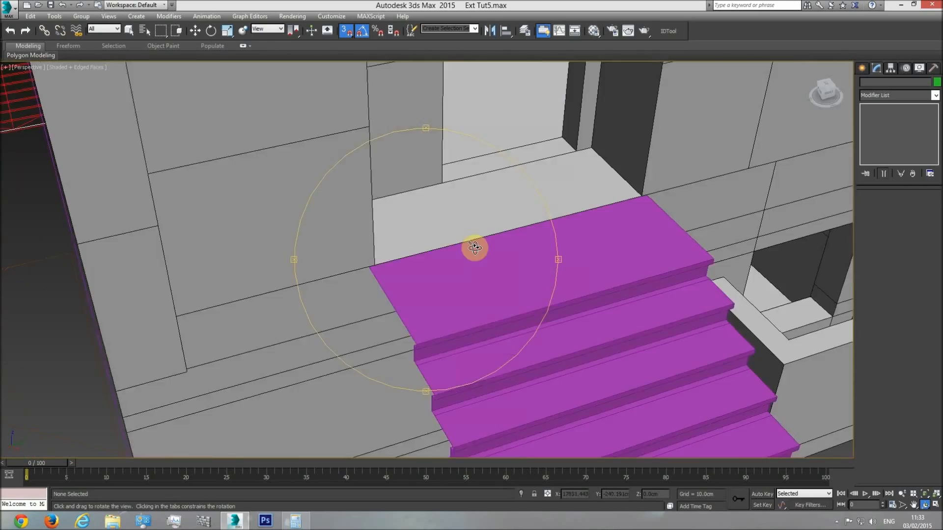
Clone the stairs along Y in the top view to the second front entrance, over its stair drawing in the plan.
scroll(486, 272, down, 5)
middle_drag(486, 272, 419, 280)
scroll(419, 280, down, 3)
key(w)
click(430, 288)
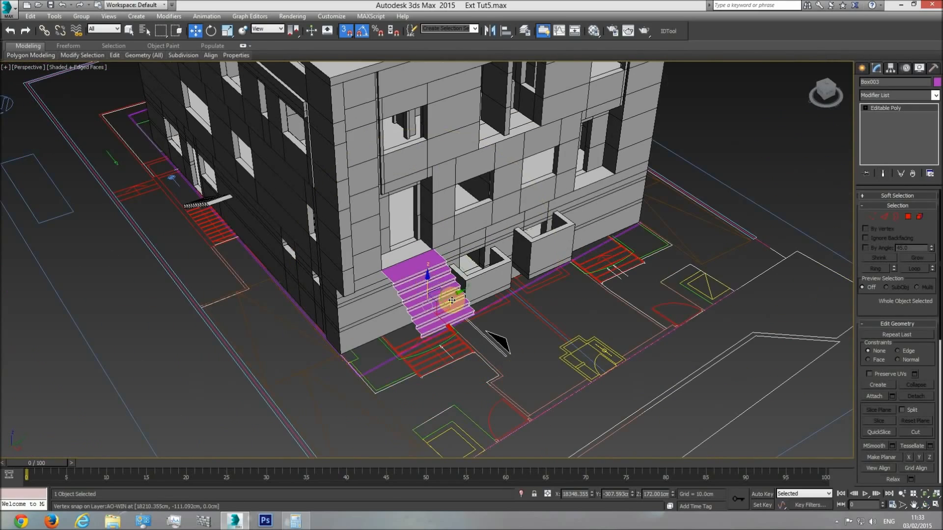
key(t)
scroll(504, 294, down, 5)
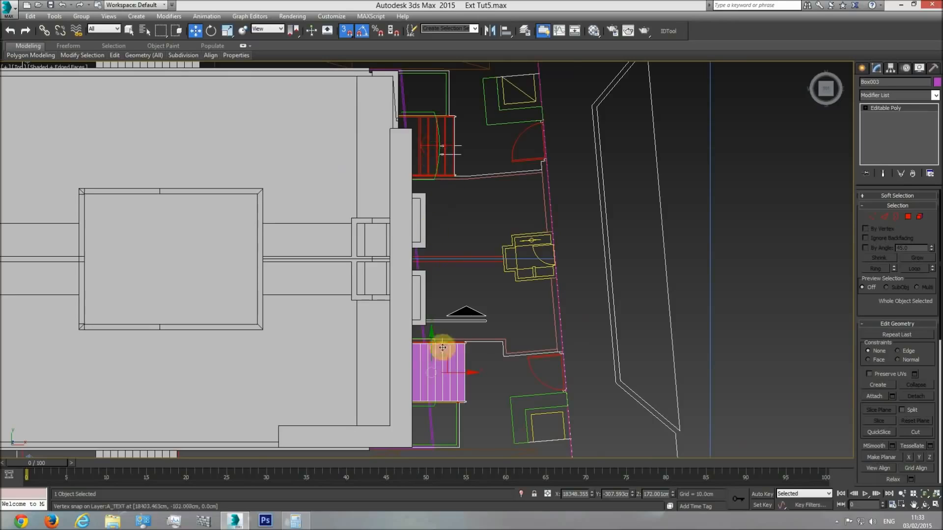
shift+drag(432, 350, 442, 149)
click(472, 297)
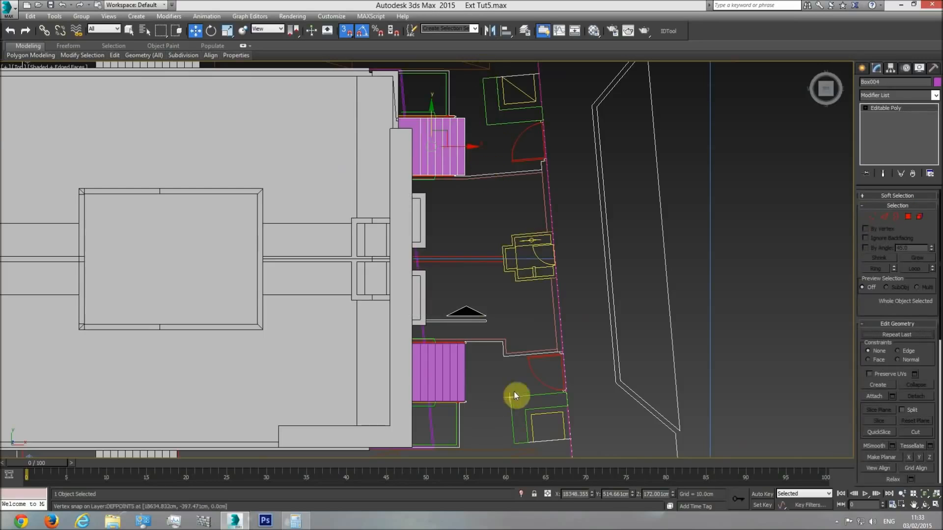
Align the cloned stairs along Y with the side lines of the second stair drawing in the plan.
middle_drag(442, 126, 431, 221)
scroll(432, 220, up, 6)
drag(446, 227, 442, 339)
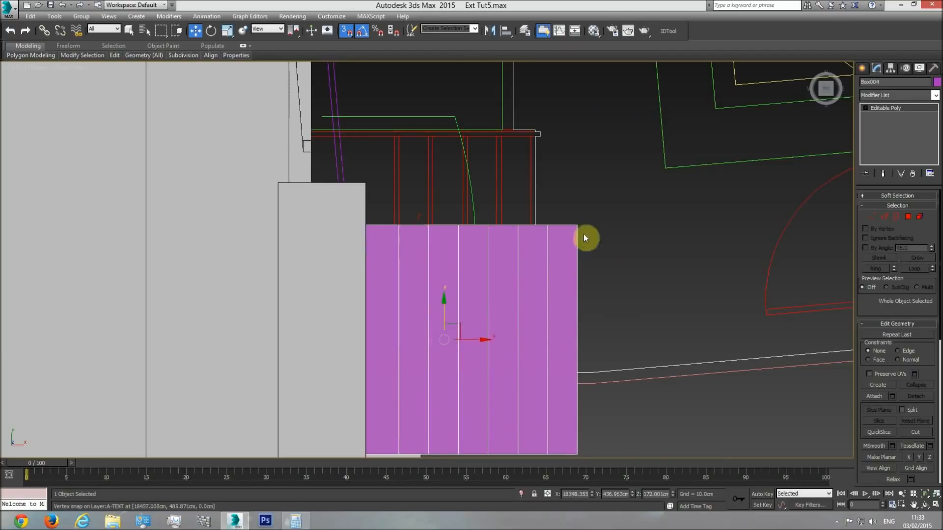
mouse_move(575, 225)
mouse_down()
mouse_move(543, 181)
mouse_move(530, 140)
mouse_up()
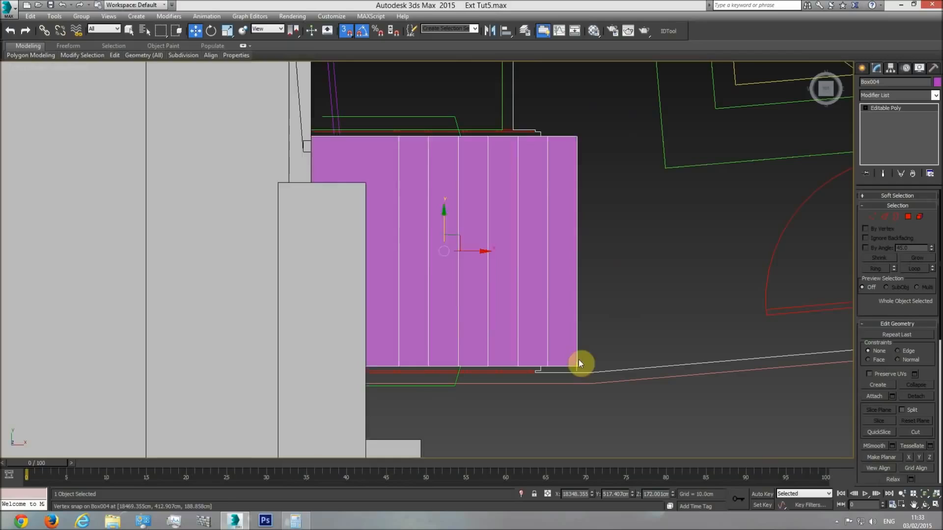
Compare the cloned stairs' step edges with the plan lines beneath, alternating between wireframe and shaded display.
key(F3)
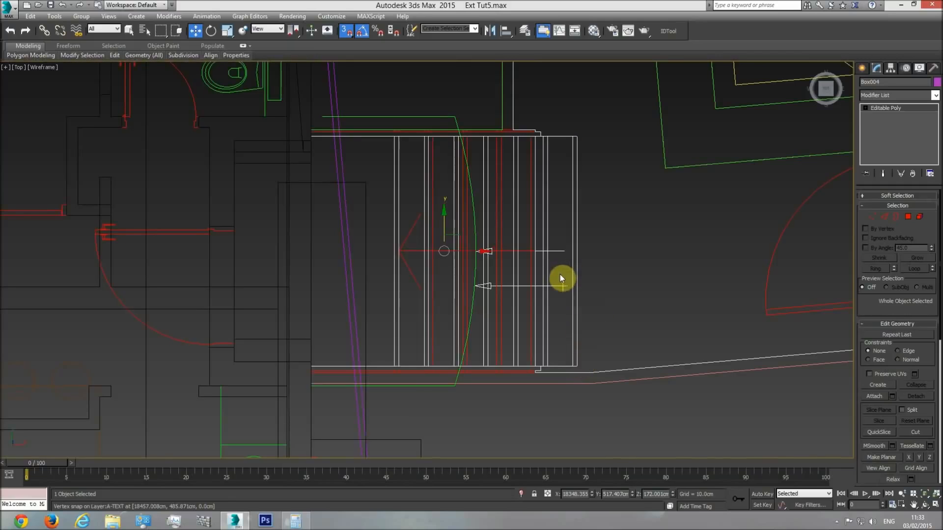
key(F3)
key(F3)
key(F3)
key(F3)
click(873, 217)
drag(560, 128, 540, 416)
key(F3)
key(F3)
key(F3)
Delete the polygons of the lowest step on the cloned stairs.
click(908, 216)
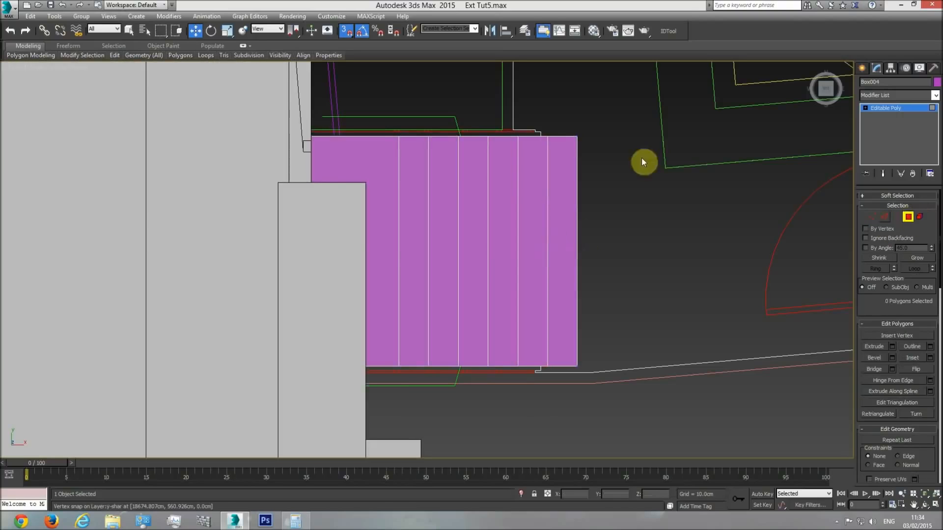
drag(567, 411, 564, 408)
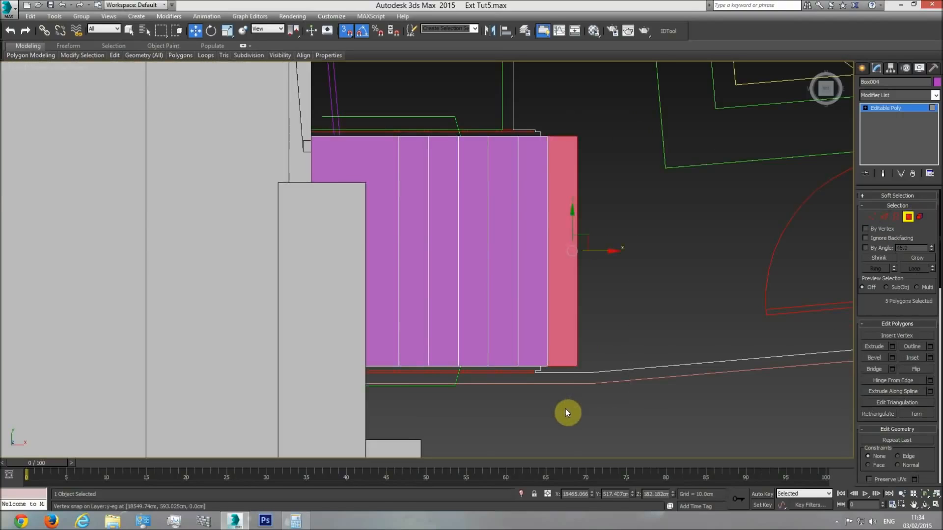
key(p)
click(926, 504)
drag(475, 262, 452, 279)
key(Delete)
right_click(460, 279)
click(463, 278)
key(Delete)
click(467, 270)
key(Delete)
key(ctrl+z)
key(Delete)
Snap the vertices of the cloned stairs' lowest riser onto the matching step line of the plan in top wireframe view.
scroll(461, 276, down, 10)
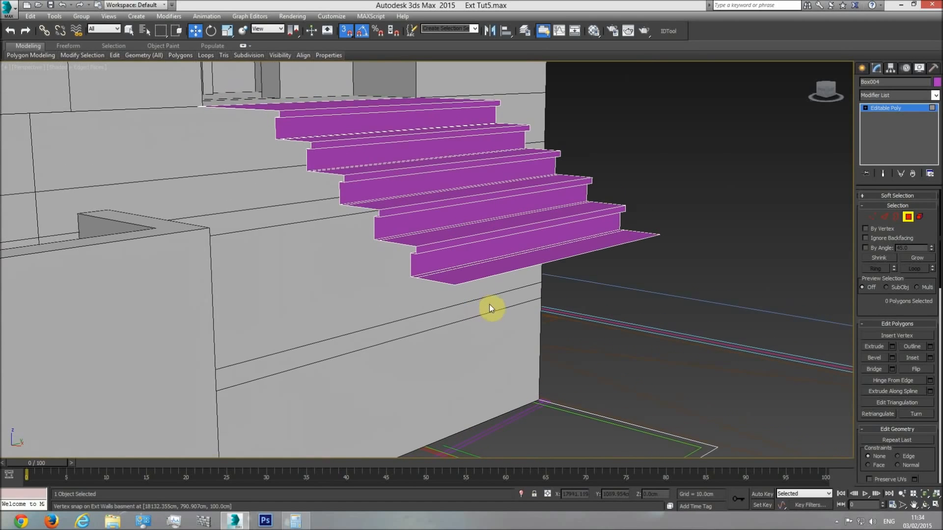
scroll(430, 337, up, 3)
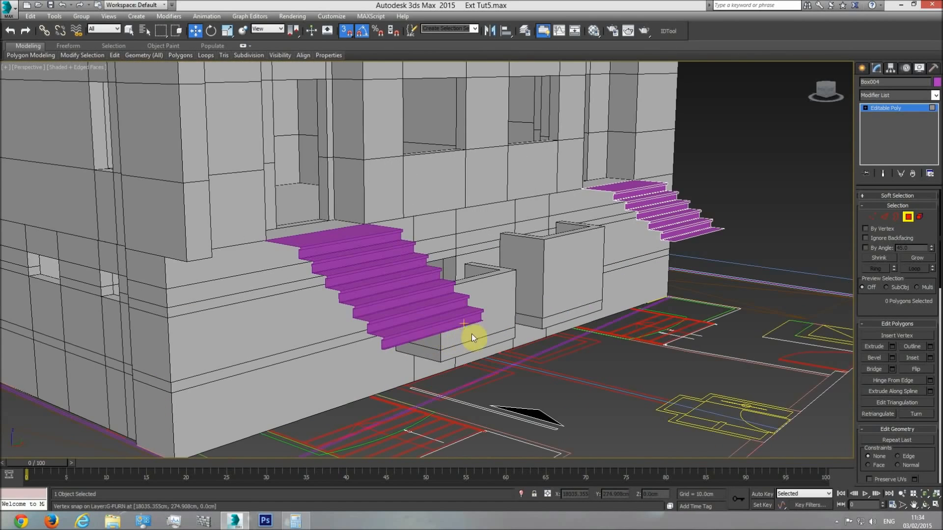
scroll(602, 294, up, 2)
scroll(554, 307, up, 2)
scroll(555, 308, up, 2)
key(t)
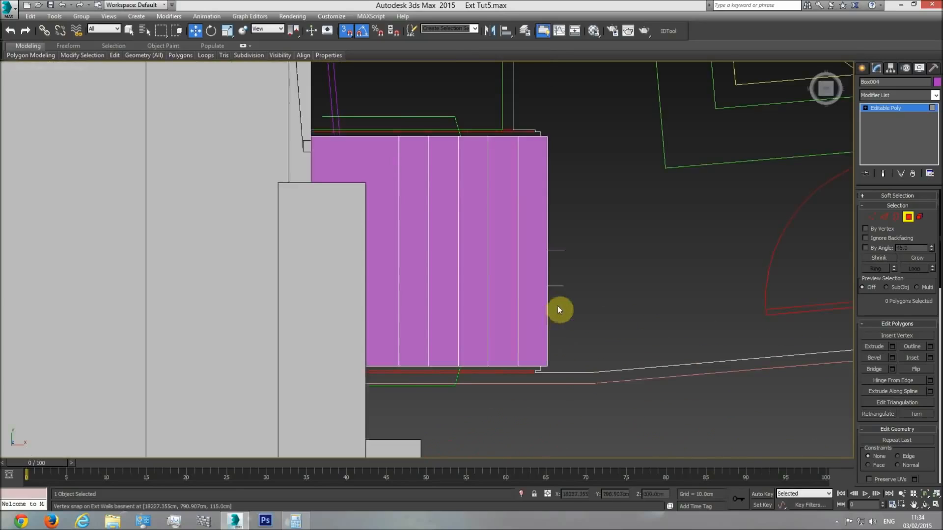
key(F3)
click(872, 216)
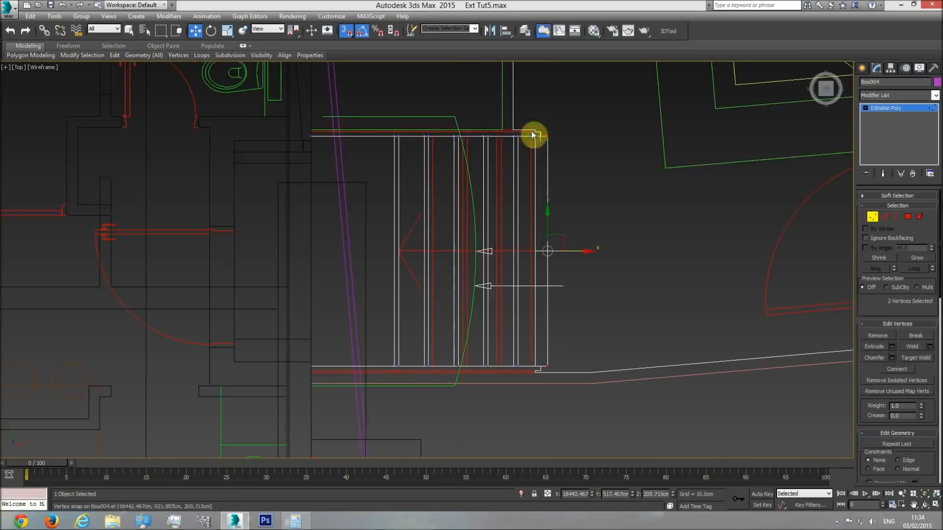
drag(500, 349, 503, 416)
drag(545, 249, 510, 254)
drag(513, 136, 499, 137)
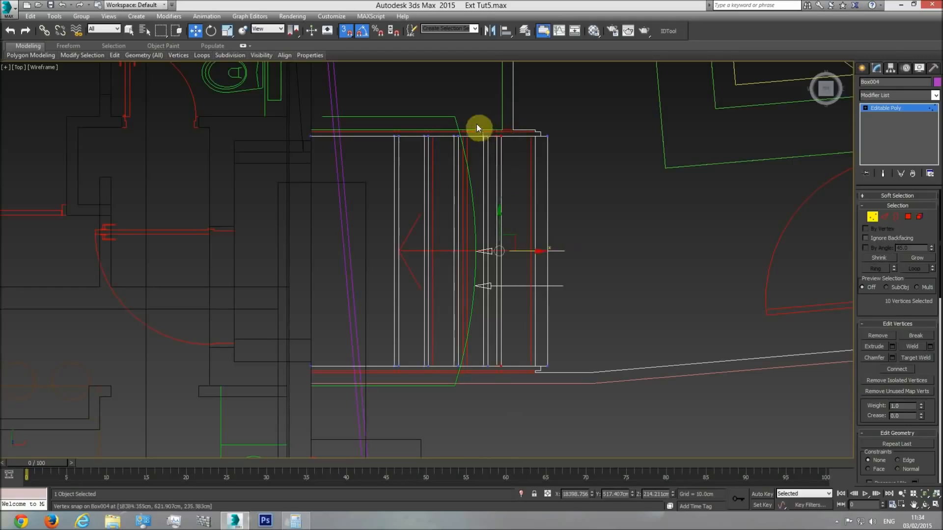
Snap the vertices of the next riser up and of the landing's front edge onto their matching plan lines.
drag(490, 410, 445, 132)
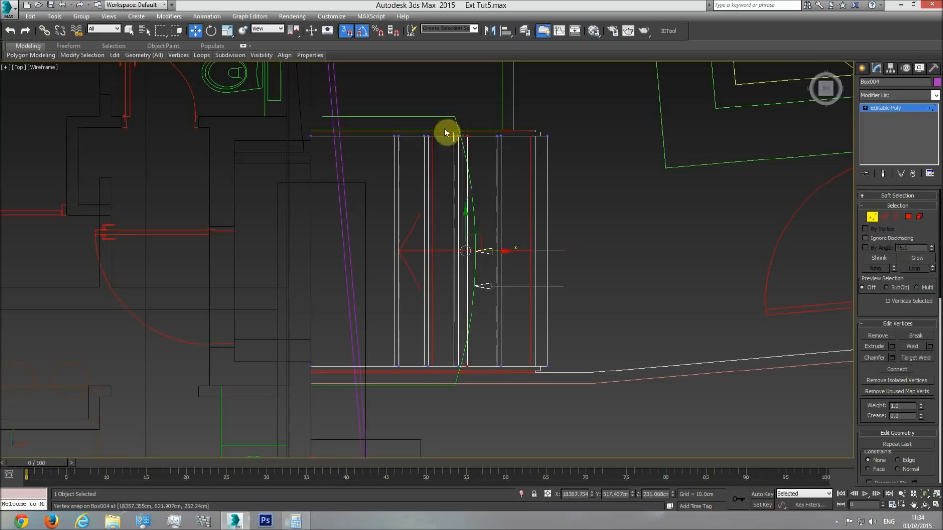
drag(452, 240, 452, 240)
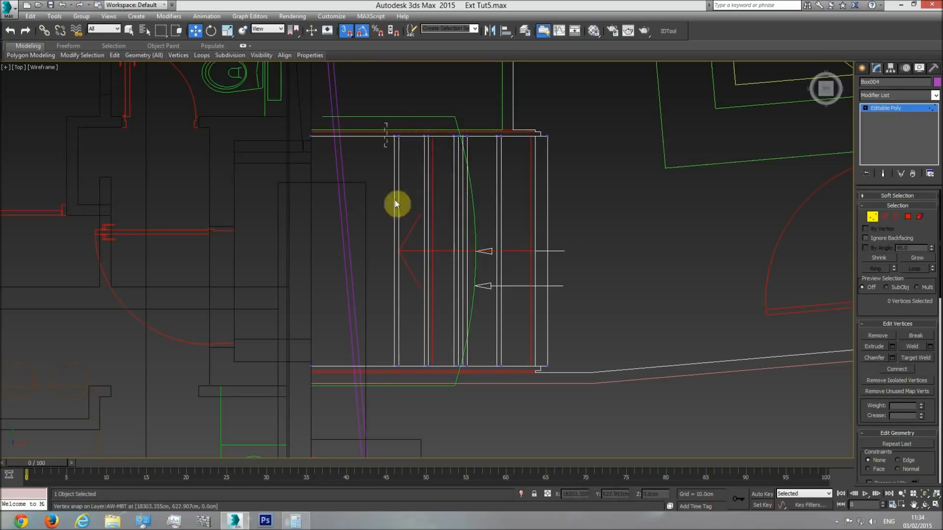
drag(433, 250, 406, 140)
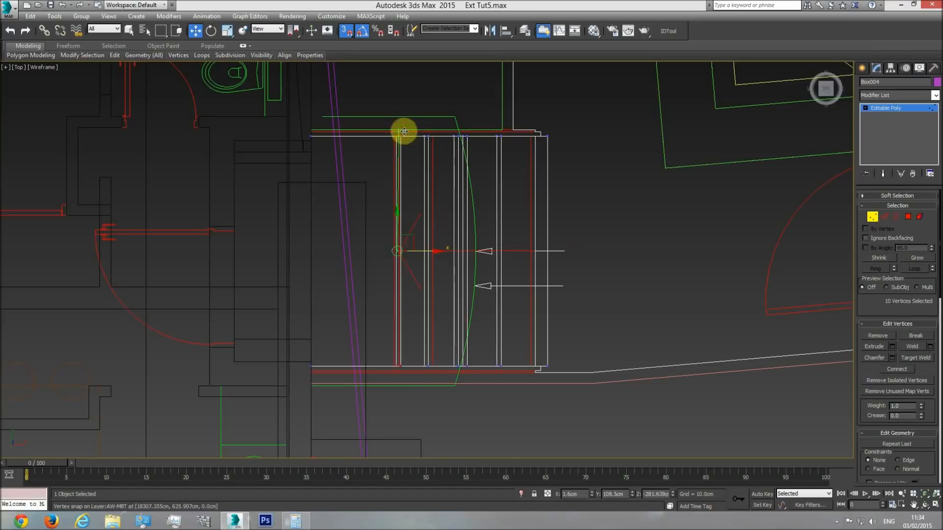
Move the vertices of the riser just below the landing edge 4 cm along X to match its plan line.
scroll(403, 131, up, 6)
scroll(533, 199, down, 5)
drag(492, 180, 511, 383)
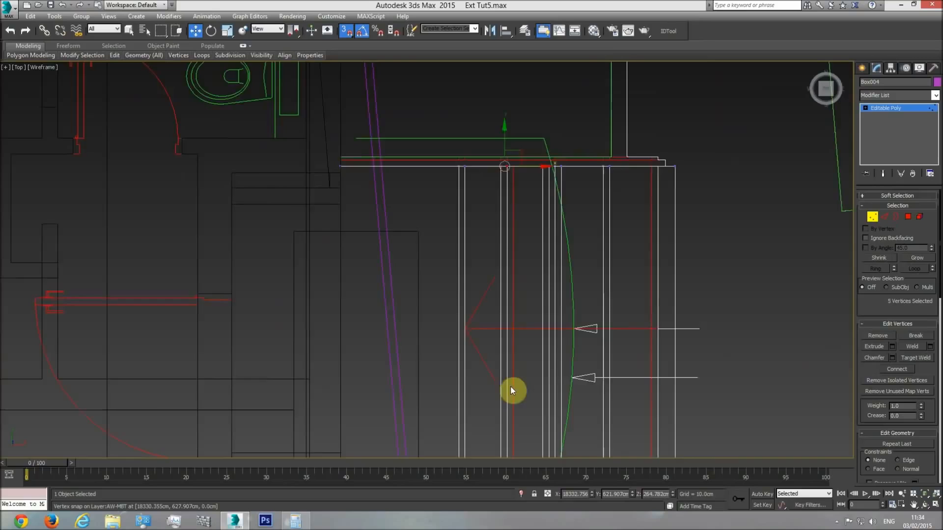
middle_drag(510, 386, 488, 267)
scroll(486, 245, down, 2)
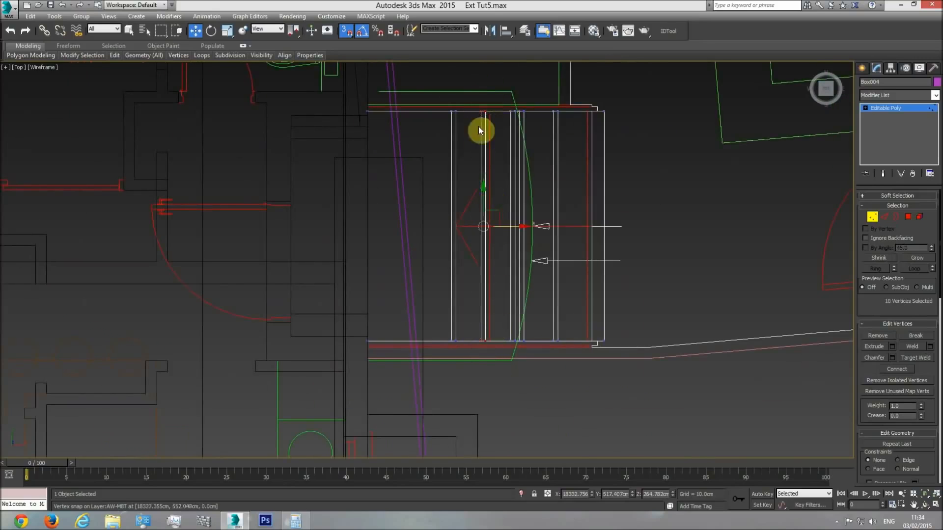
scroll(479, 130, up, 5)
drag(482, 94, 499, 96)
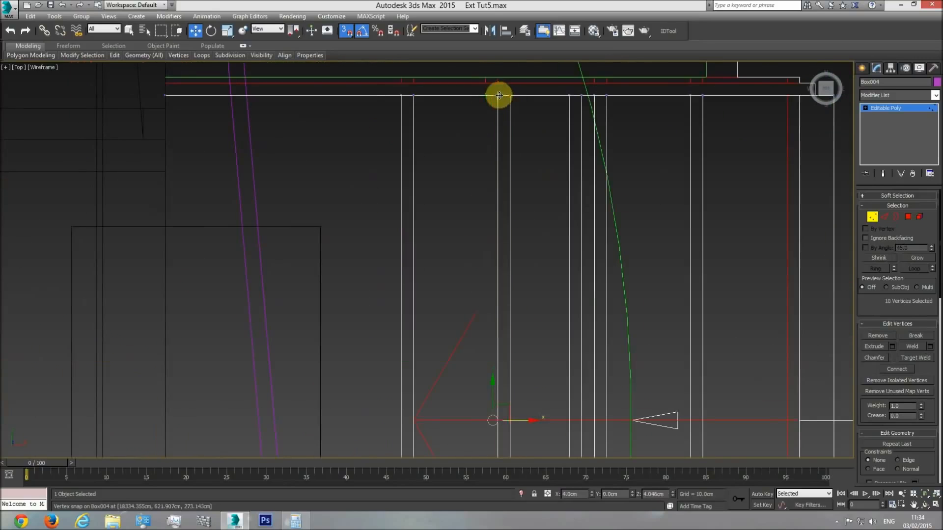
scroll(481, 124, down, 3)
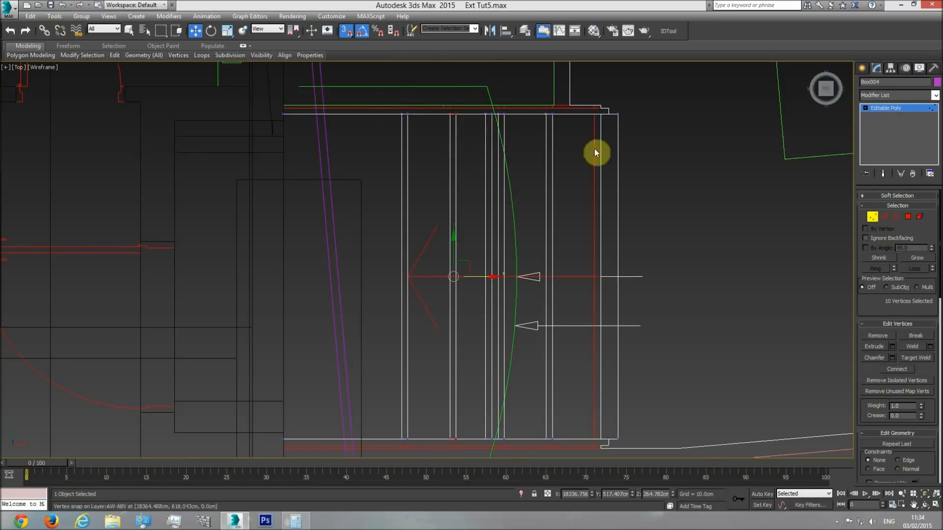
key(p)
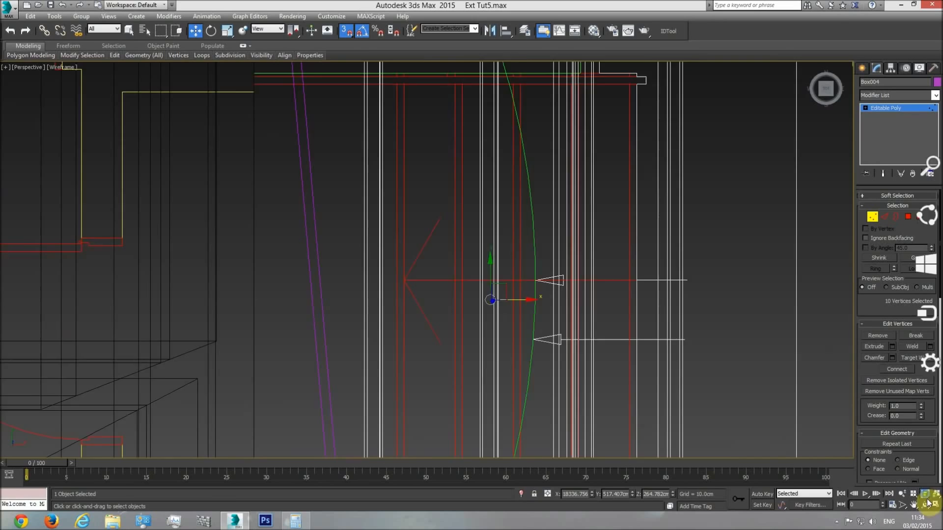
Delete the flat tread polygon projecting from the foot of the cloned stairs.
click(925, 505)
key(F3)
mouse_move(442, 279)
mouse_down()
mouse_move(409, 229)
mouse_move(421, 247)
mouse_up()
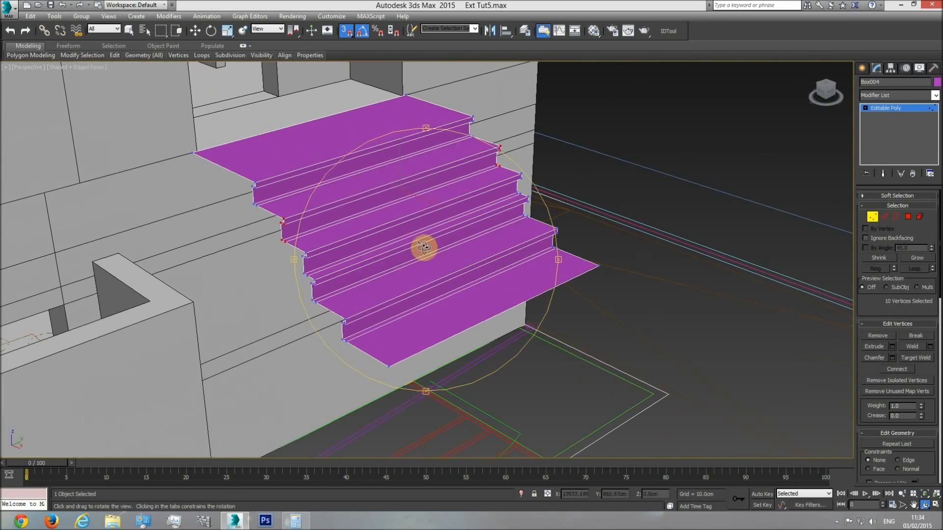
click(908, 216)
click(538, 270)
scroll(452, 351, down, 3)
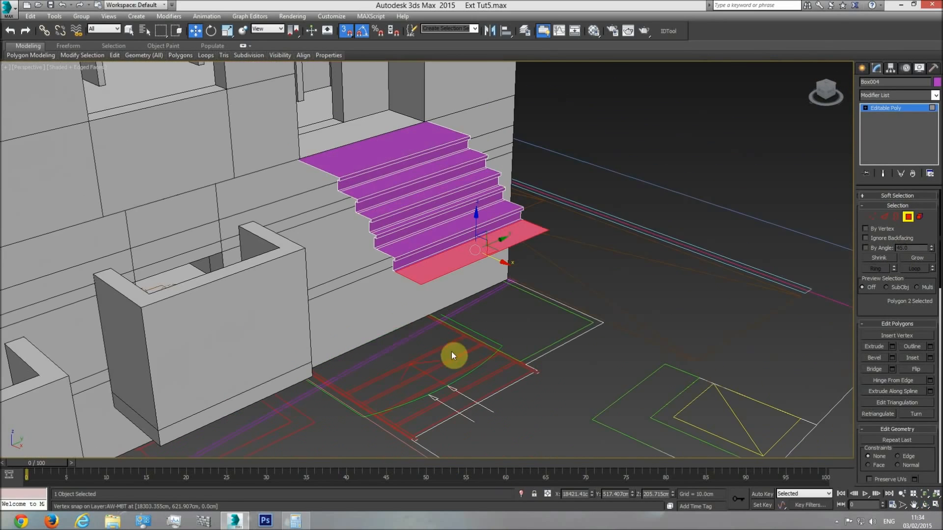
scroll(467, 301, up, 5)
key(Delete)
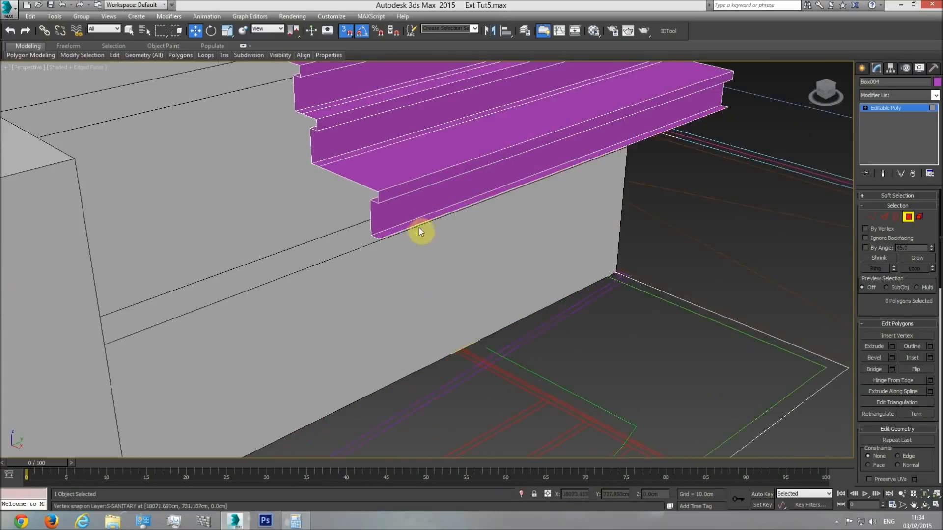
Delete the remaining tread, nosing and riser polygons of the lowest step on the cloned stairs.
scroll(445, 262, up, 4)
click(419, 229)
key(Delete)
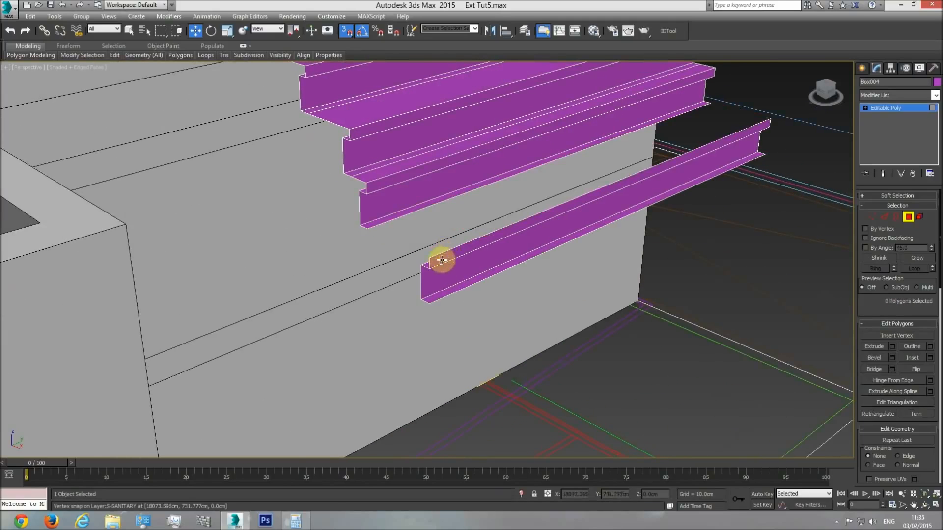
click(444, 270)
key(Delete)
click(450, 289)
key(Delete)
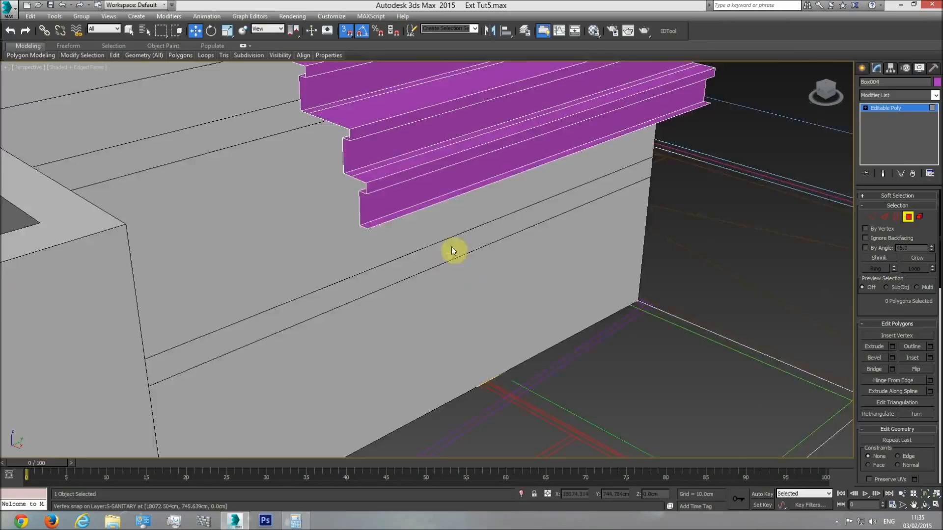
Try to snap the vertices of each remaining riser outward onto the plan's step lines in top wireframe view.
scroll(480, 261, down, 5)
key(t)
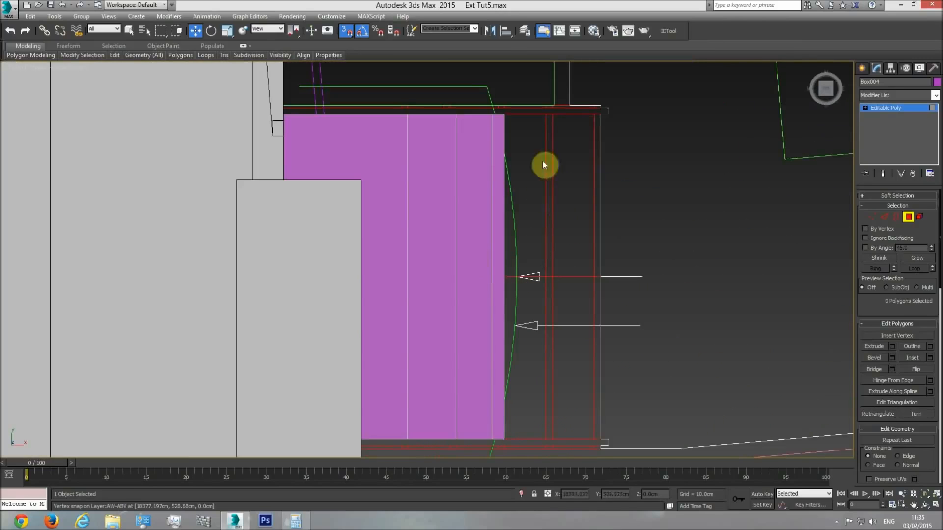
click(872, 217)
key(F3)
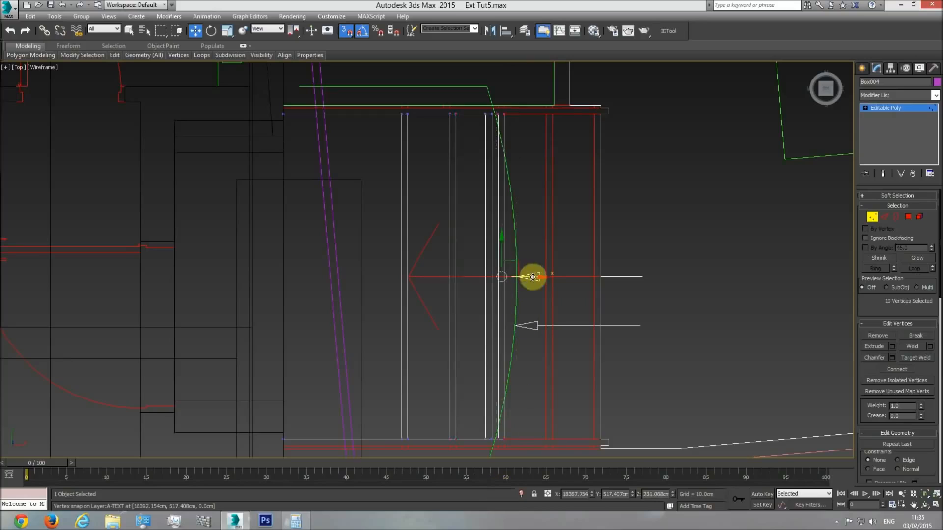
drag(542, 263, 594, 114)
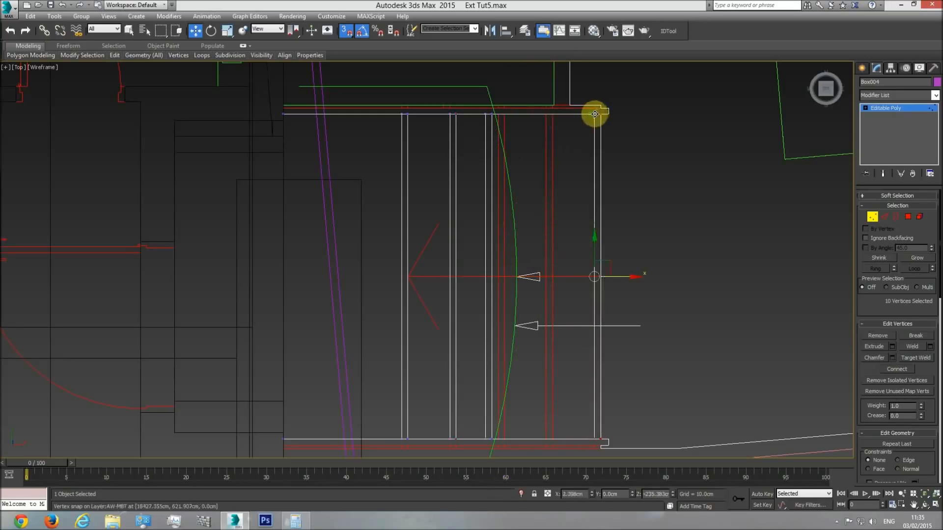
drag(507, 100, 479, 400)
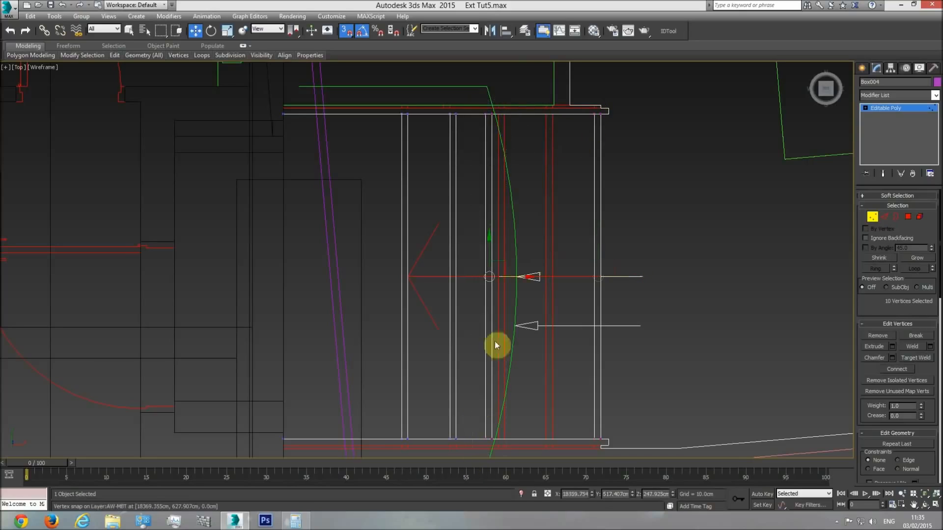
drag(484, 114, 550, 114)
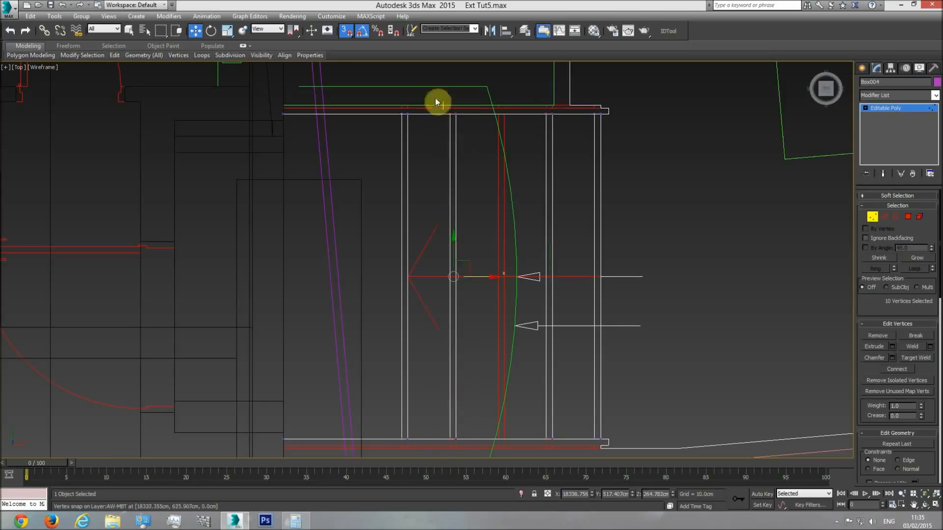
drag(449, 116, 498, 113)
drag(373, 474, 375, 492)
drag(401, 114, 450, 119)
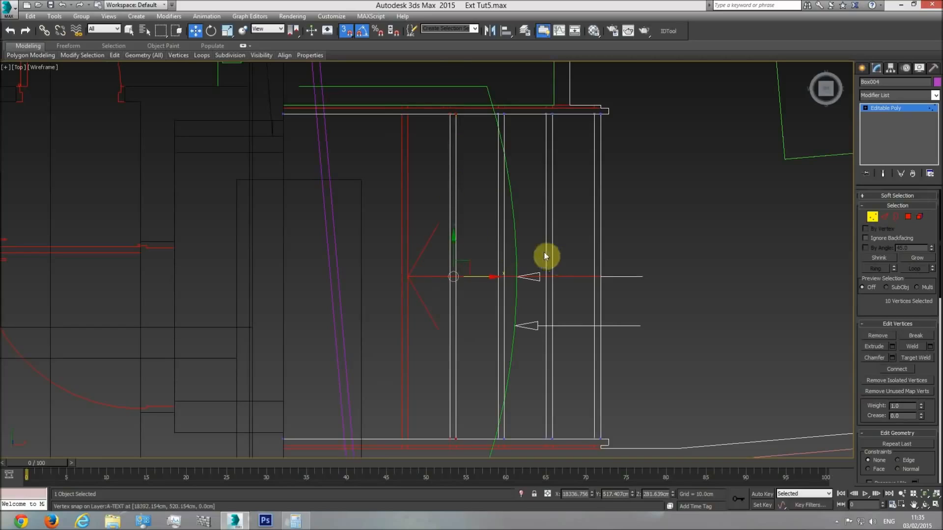
Undo the riser vertex moves and the deletion of the lowest step's tread, nosing and riser polygons.
key(ctrl+z)
key(ctrl+z)
key(ctrl+z)
key(ctrl+z)
key(ctrl+z)
key(ctrl+z)
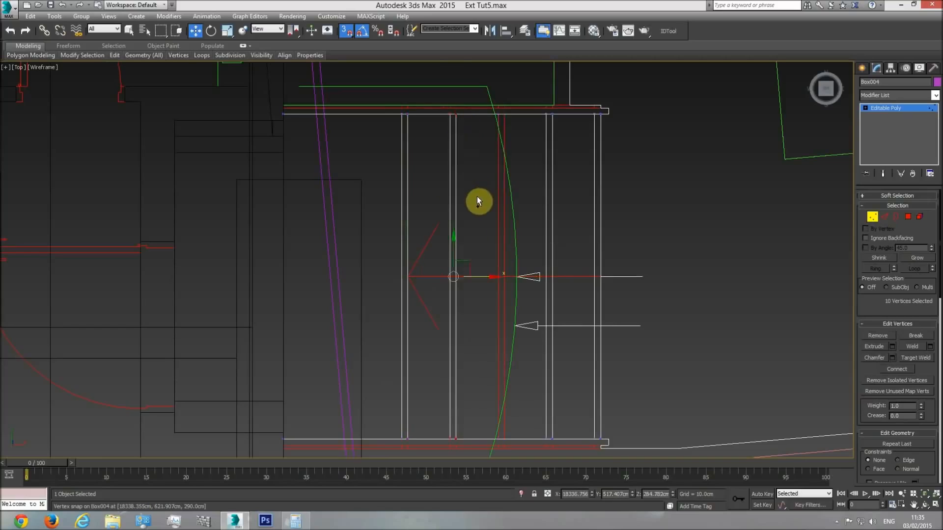
key(ctrl+z)
key(ctrl+z)
key(ctrl+z)
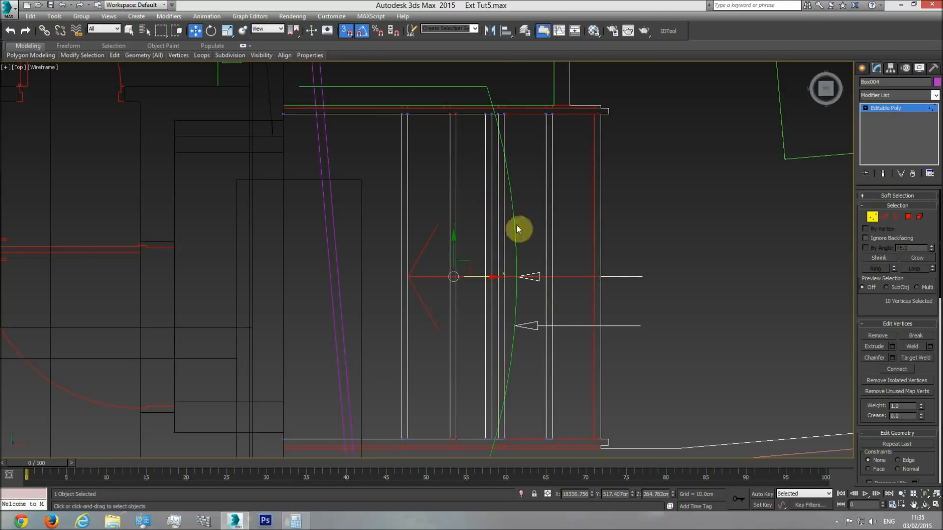
Snap the vertices of the cloned stairs' lowest riser onto the outermost step line of the plan in top wireframe view.
key(p)
click(925, 504)
key(F3)
mouse_move(391, 213)
mouse_down()
mouse_move(339, 133)
mouse_move(438, 290)
mouse_move(437, 318)
mouse_move(428, 266)
mouse_move(429, 278)
mouse_up()
key(w)
key(t)
key(F3)
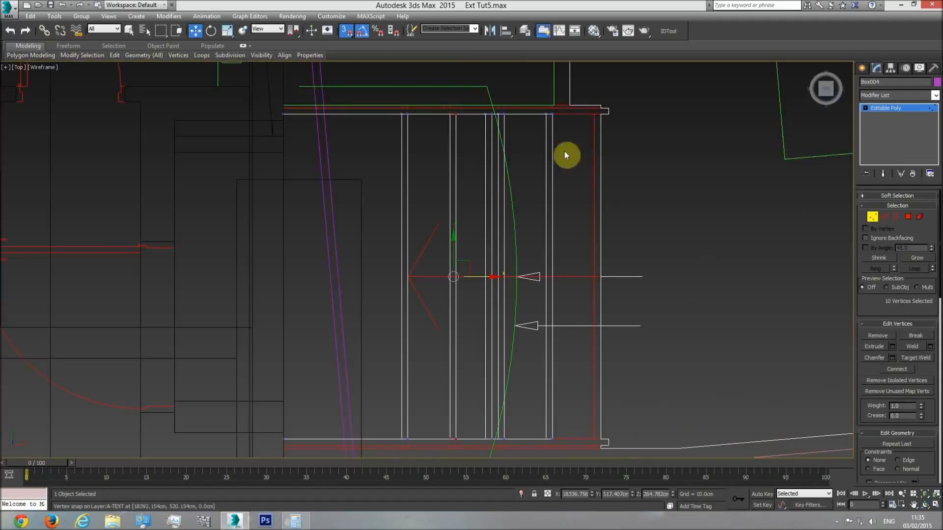
drag(491, 275, 581, 270)
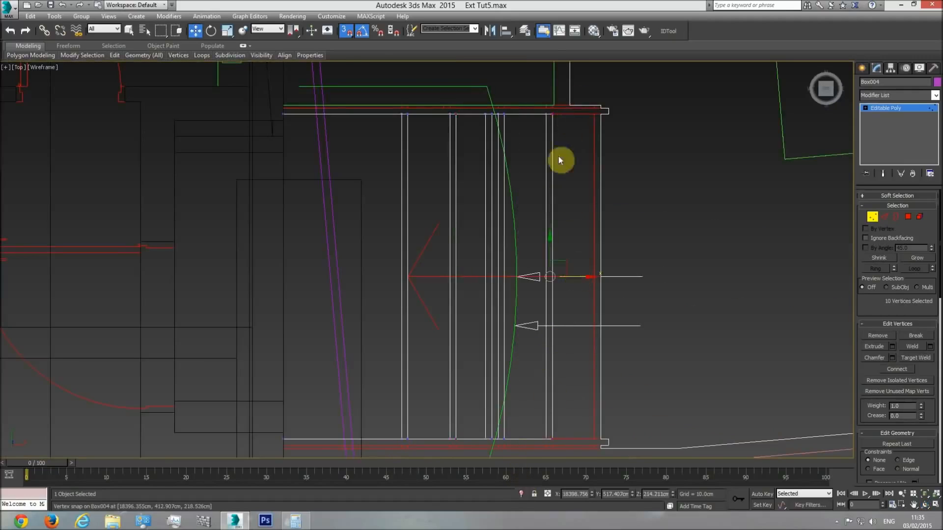
drag(553, 114, 602, 112)
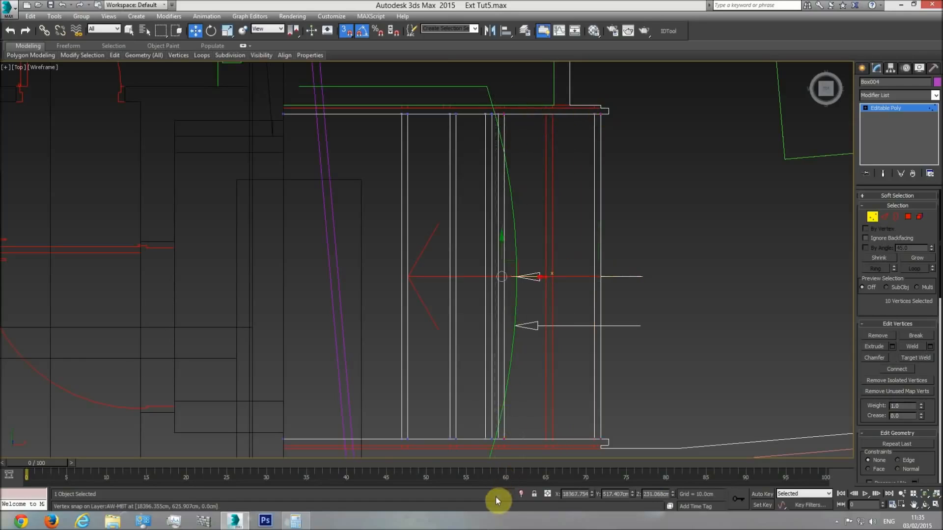
Snap the vertices of the next two risers up onto their matching step lines of the plan.
drag(506, 114, 480, 480)
drag(493, 111, 503, 114)
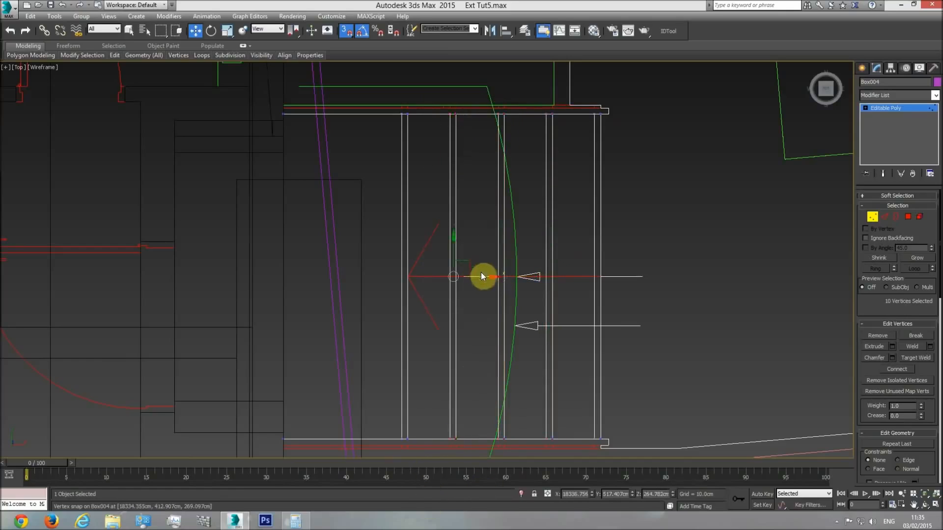
drag(480, 275, 453, 283)
Examine the adapted stairs beside the original entrance stairs from several angles in shaded perspective view.
key(p)
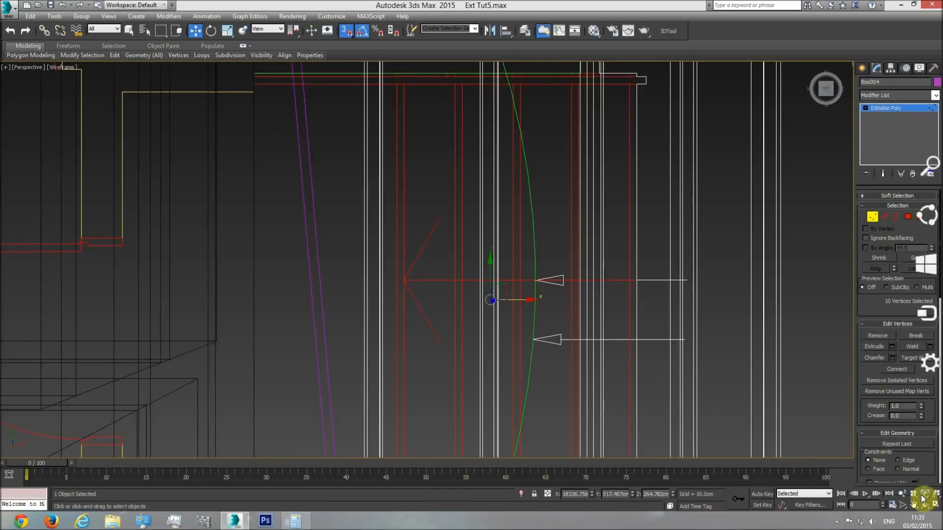
click(923, 496)
click(925, 505)
key(F3)
mouse_move(476, 311)
mouse_down()
mouse_move(432, 249)
mouse_move(362, 206)
mouse_move(379, 242)
mouse_up()
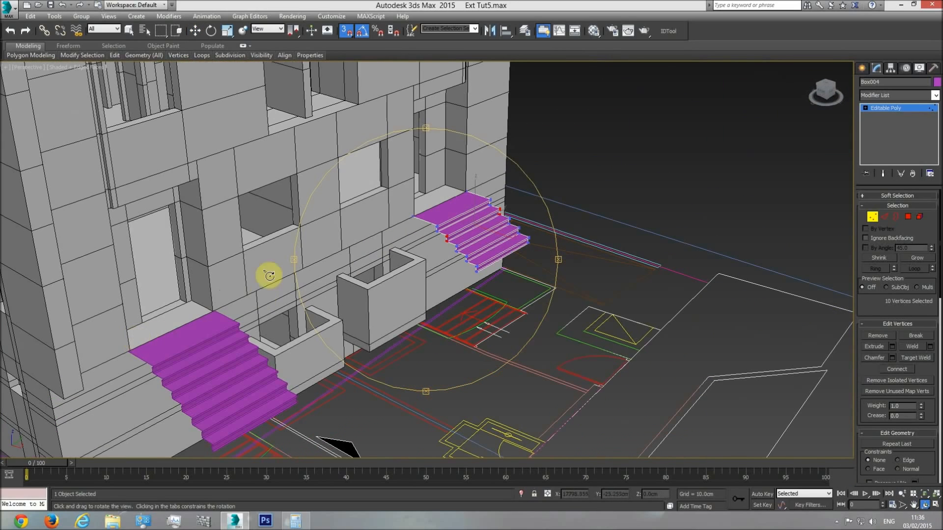
drag(442, 273, 483, 278)
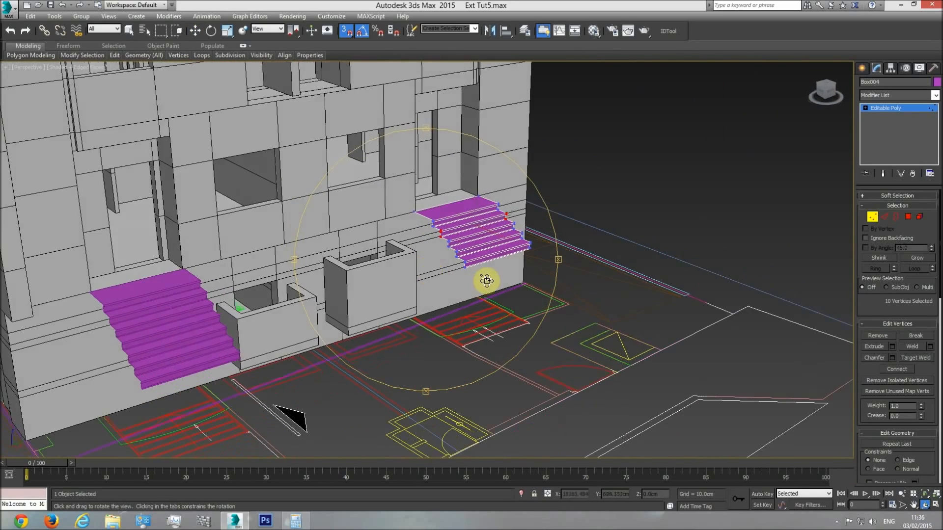
scroll(486, 269, up, 2)
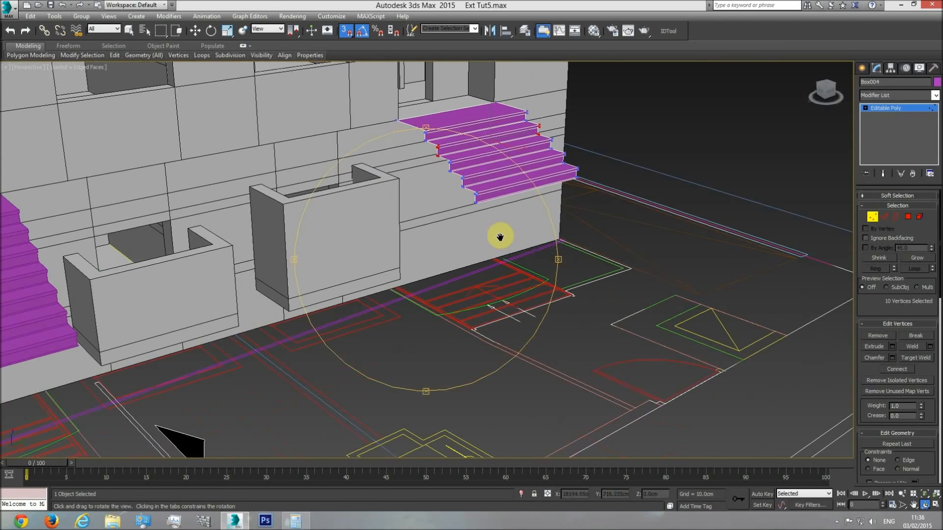
scroll(466, 234, down, 2)
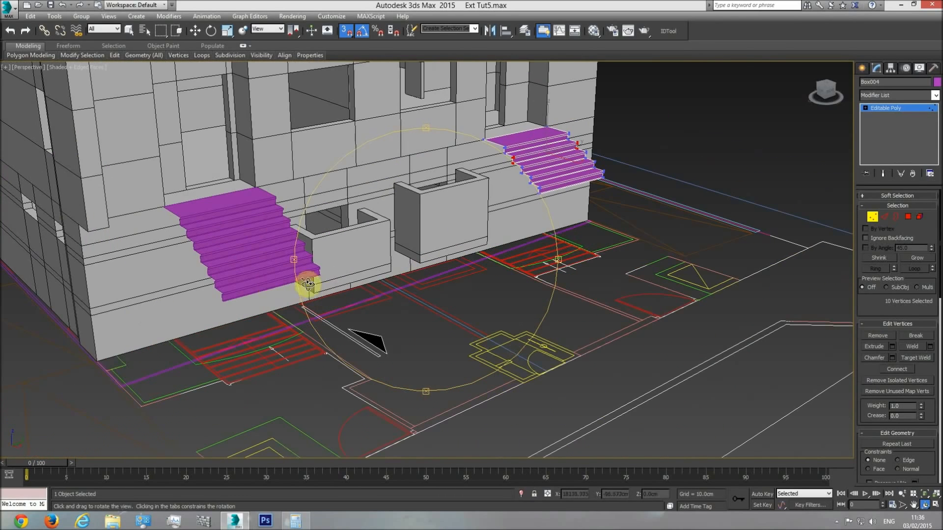
drag(484, 265, 726, 201)
Leave vertex editing, select both entrance stairs together and set their object colour to black.
click(905, 109)
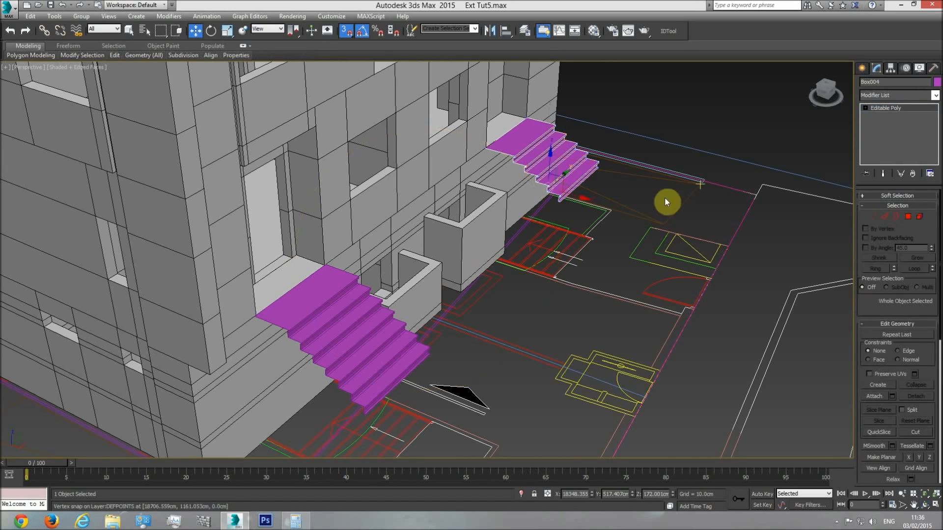
middle_drag(568, 231, 555, 247)
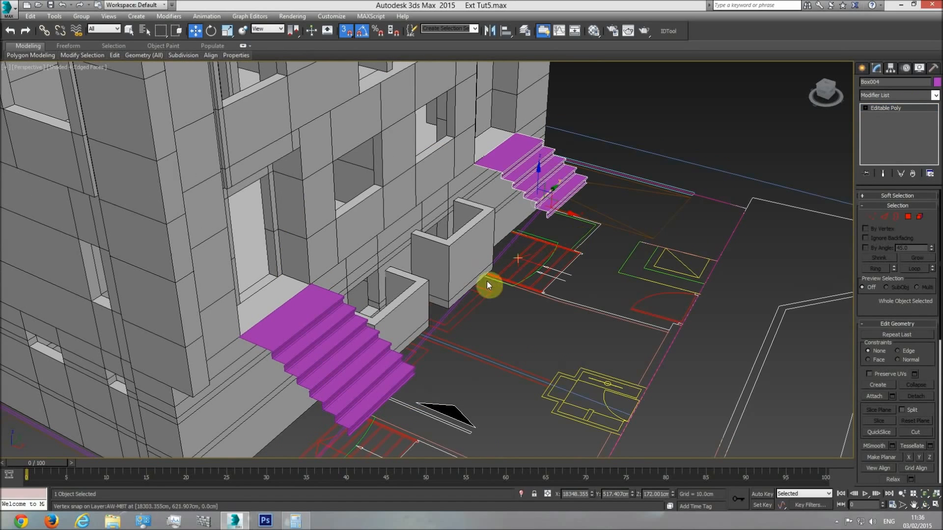
middle_drag(563, 325, 579, 304)
scroll(579, 304, down, 2)
click(452, 331)
ctrl+click(451, 325)
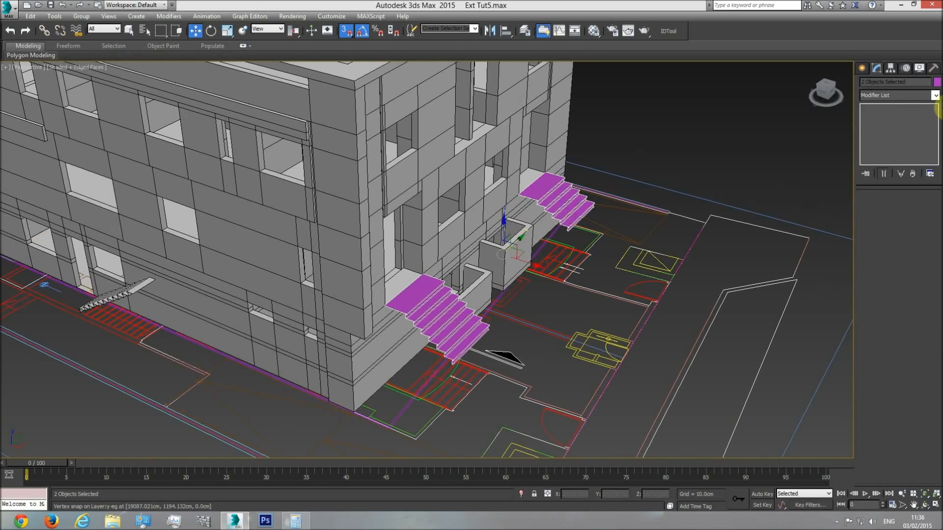
click(936, 84)
click(698, 307)
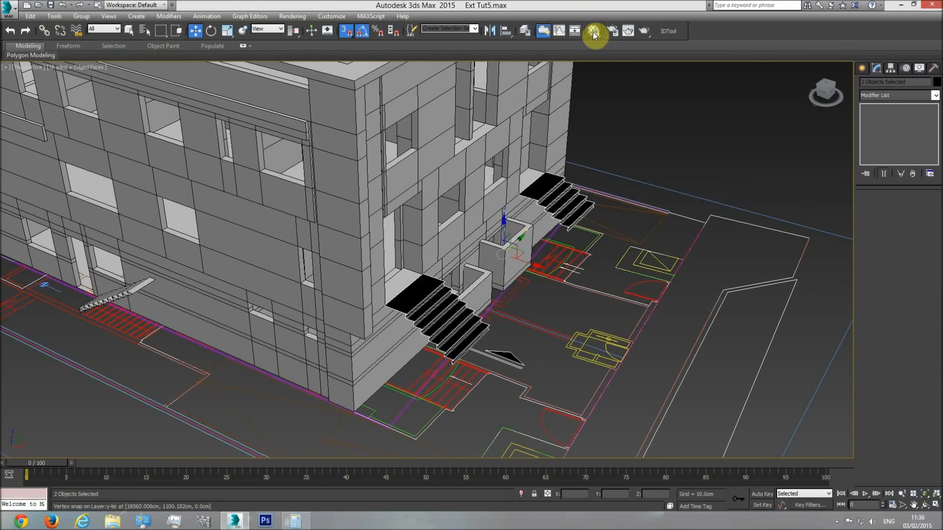
Assign the material named base to both selected stairs, close the material editor and clear the selection.
click(593, 30)
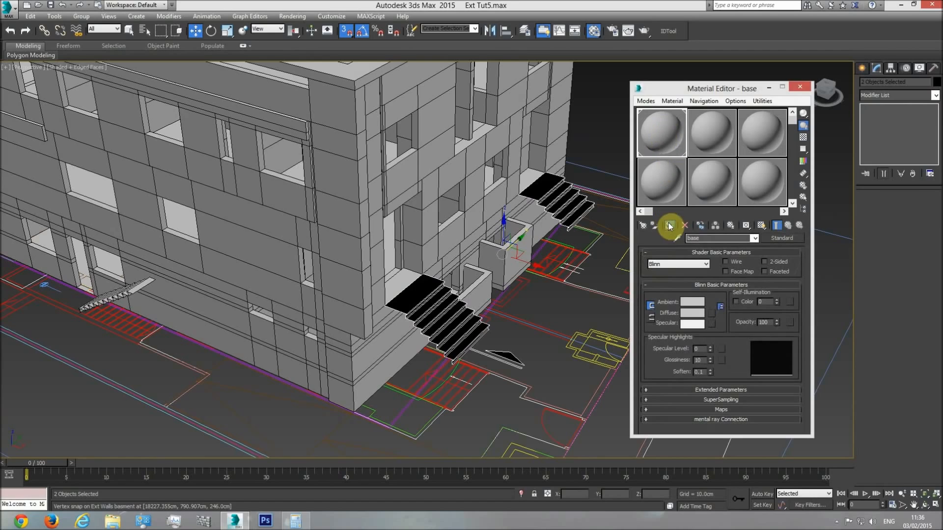
click(669, 226)
click(799, 87)
click(626, 120)
Review the entrance stairs, side stairs and overall building exterior from all around in perspective view.
middle_drag(582, 207, 633, 217)
scroll(633, 217, down, 4)
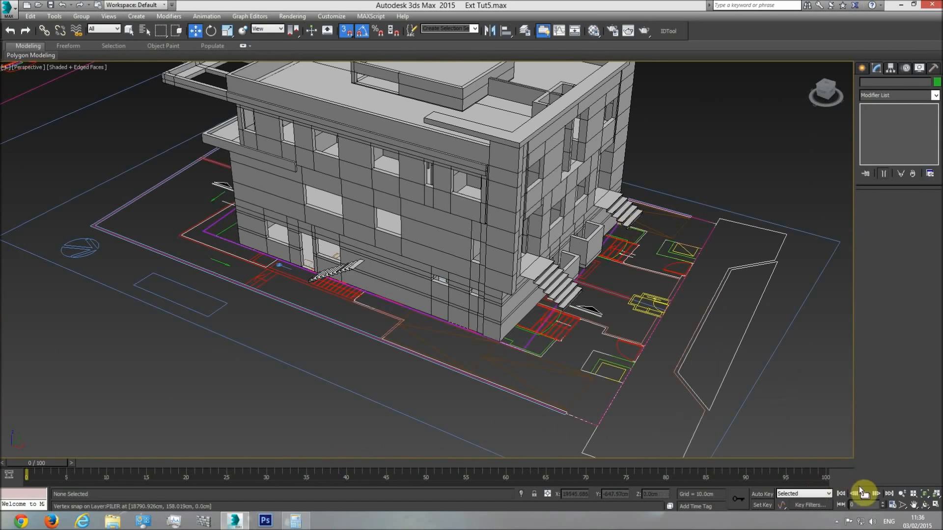
click(925, 505)
drag(564, 339, 427, 381)
drag(465, 325, 480, 308)
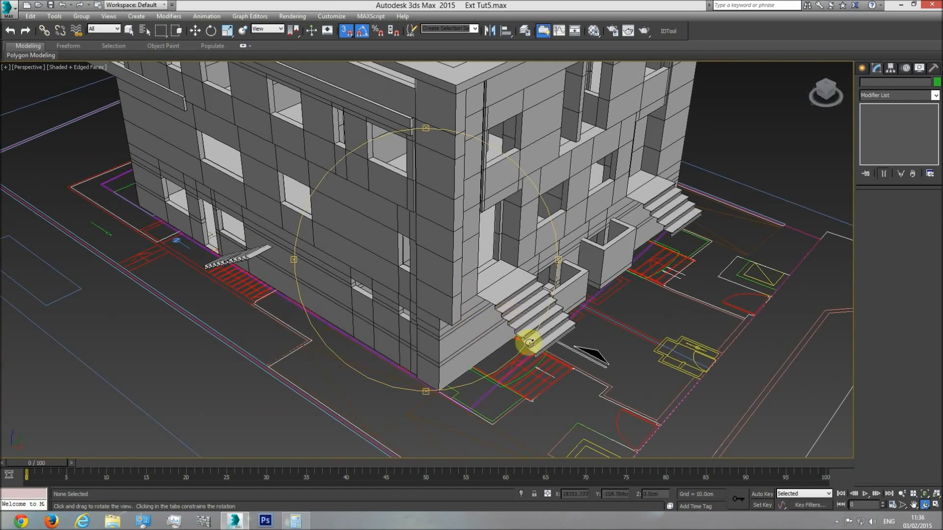
drag(529, 342, 434, 283)
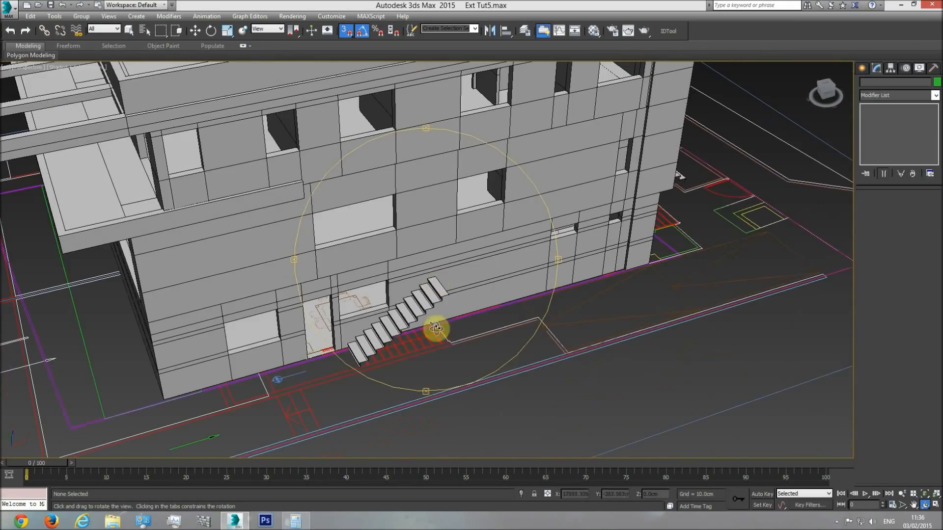
drag(368, 314, 274, 268)
drag(448, 330, 338, 347)
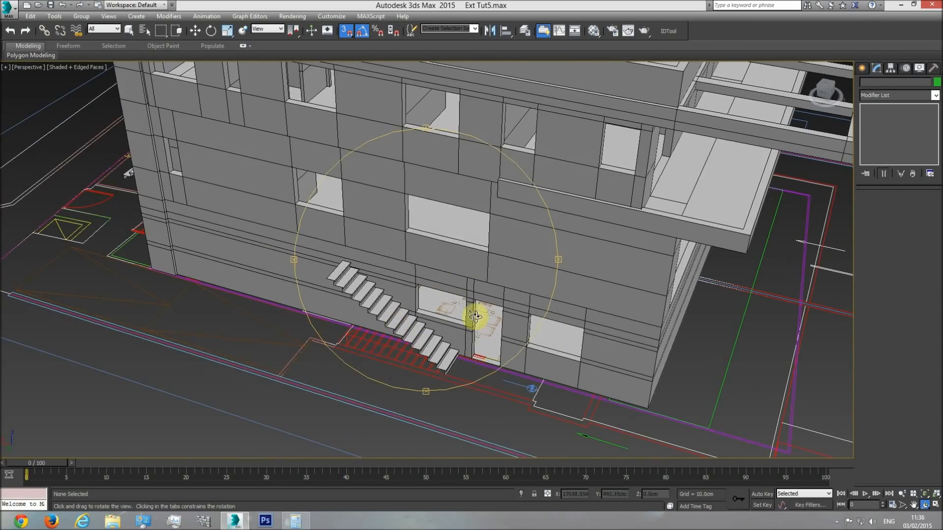
drag(425, 352, 437, 321)
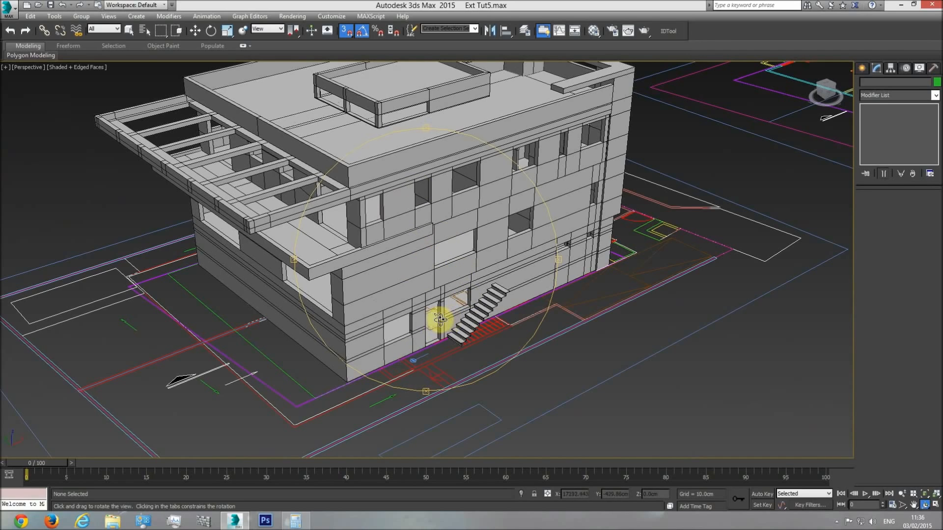
drag(440, 320, 435, 236)
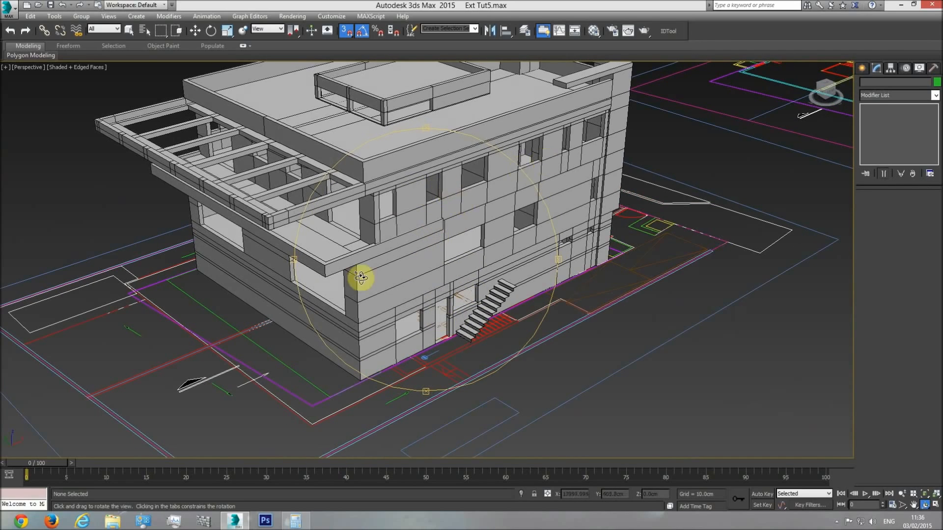
drag(467, 279, 401, 287)
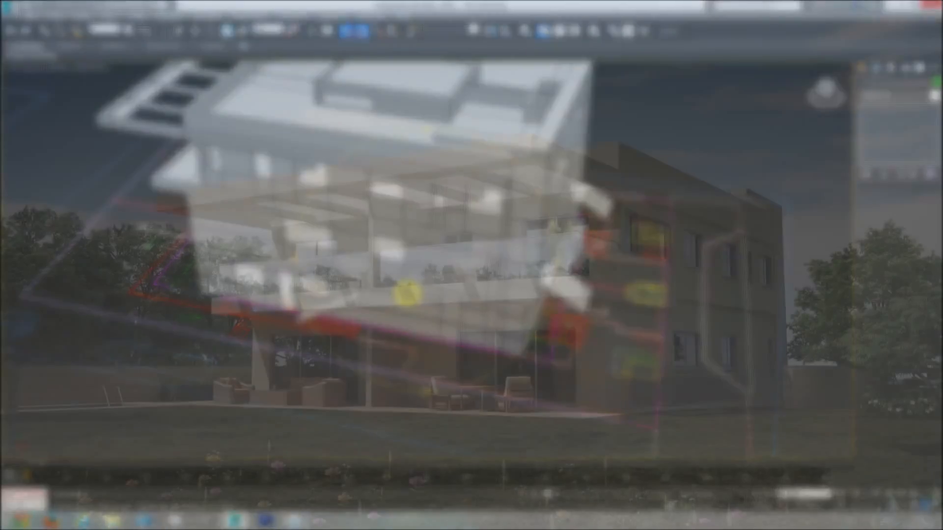